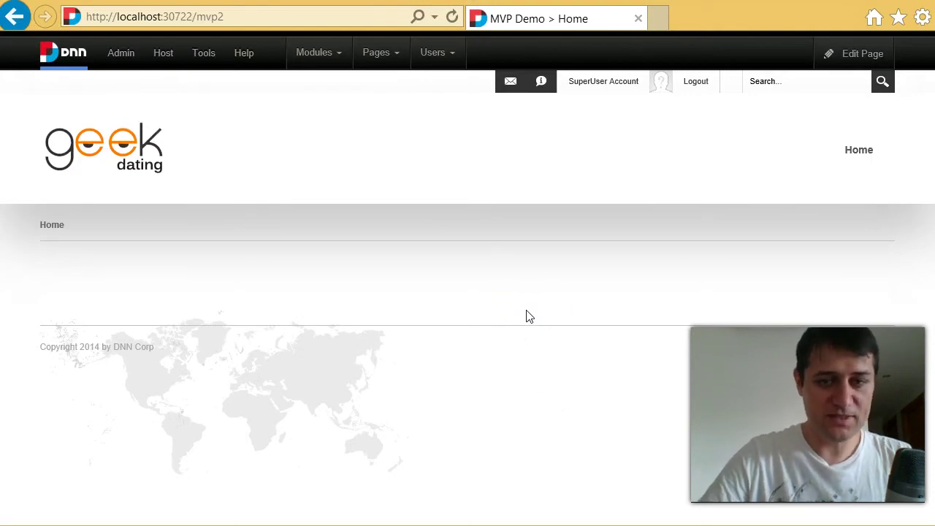
- Open the Site Settings page from the site's administration options
click(475, 311)
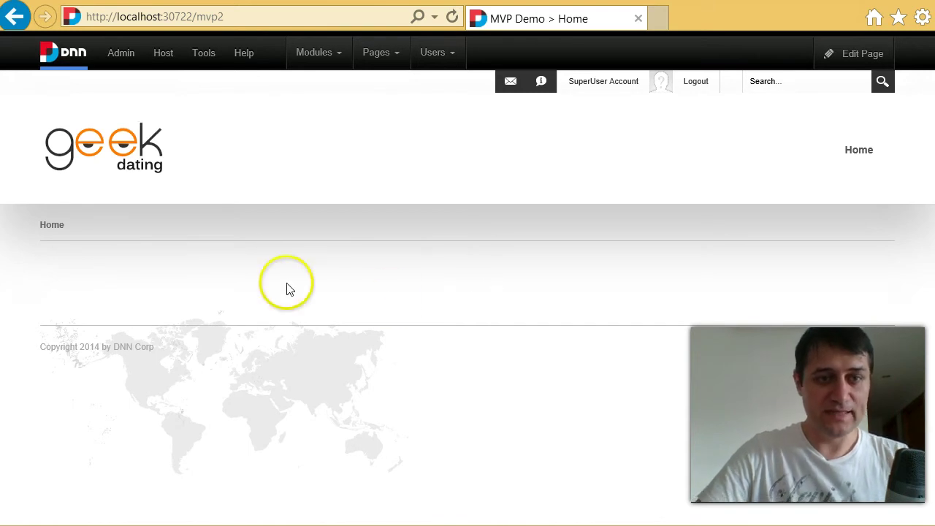
mouse_move(115, 66)
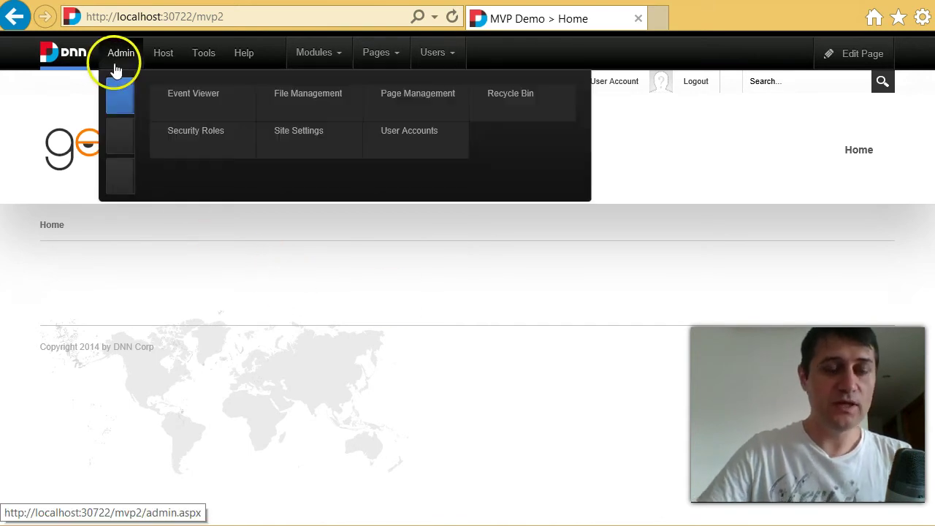
click(121, 135)
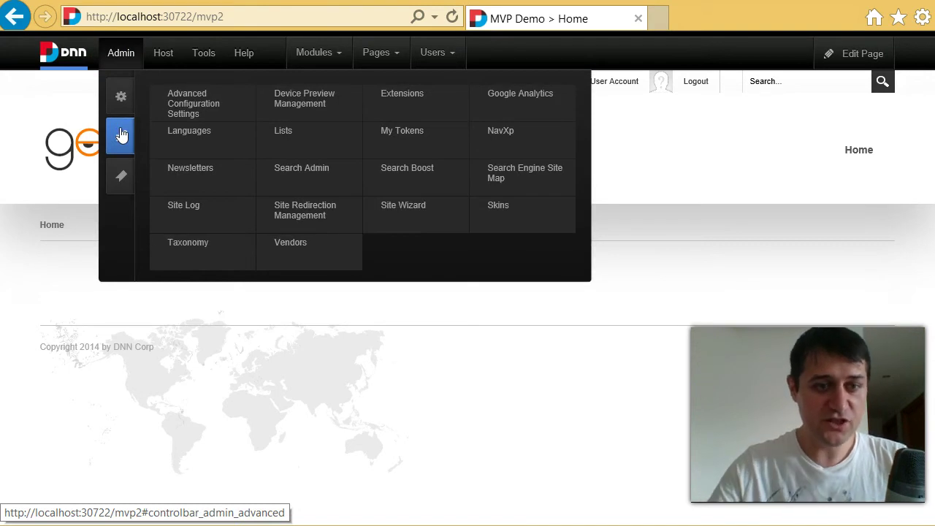
click(121, 96)
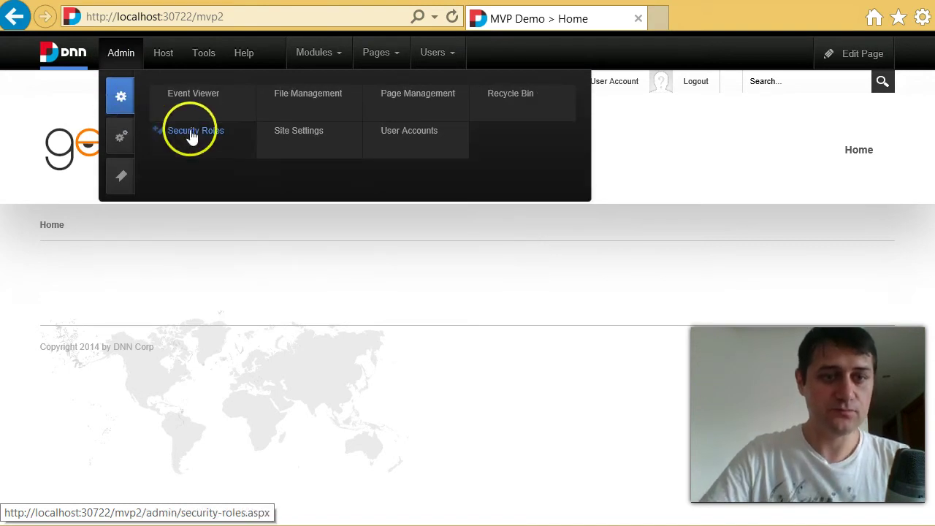
click(303, 143)
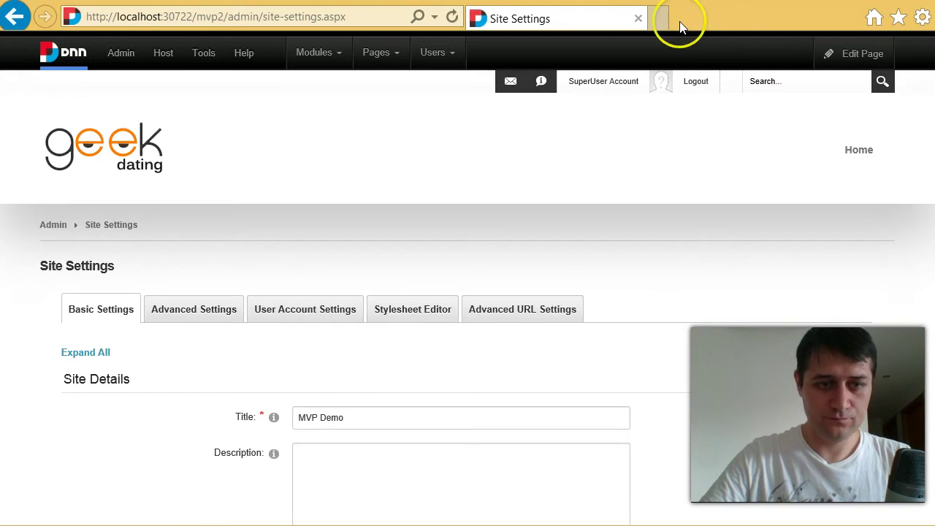
- Expand the Appearance section of the basic site settings and set the Site Skin to Host: SharpLook
scroll(278, 334, down, 8)
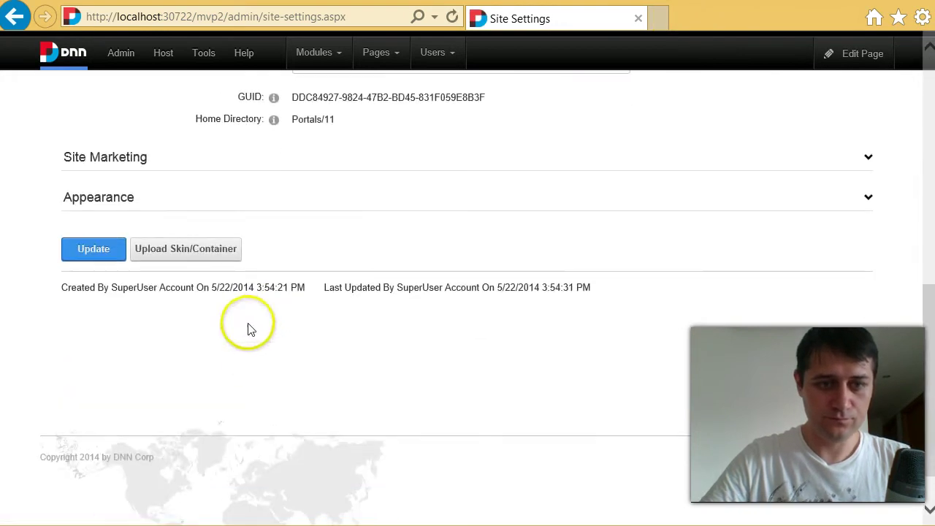
click(102, 197)
scroll(444, 282, down, 2)
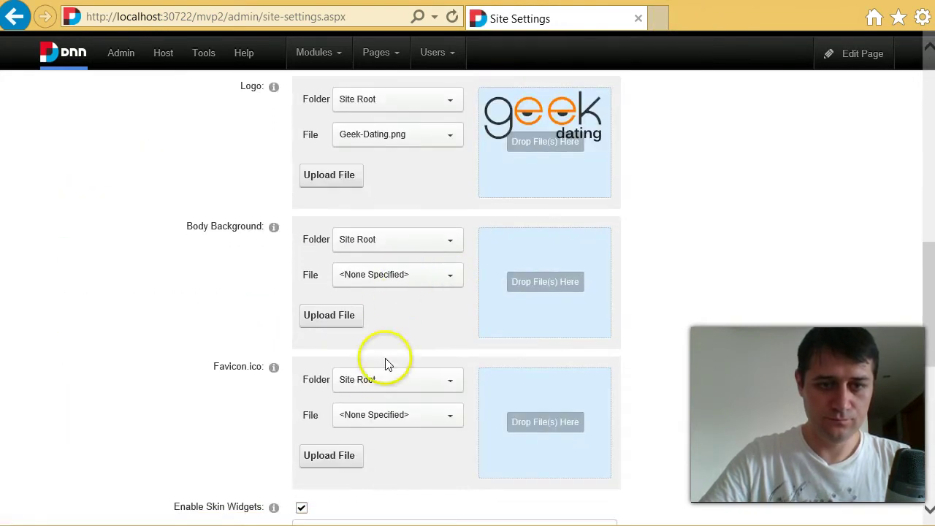
scroll(402, 242, down, 3)
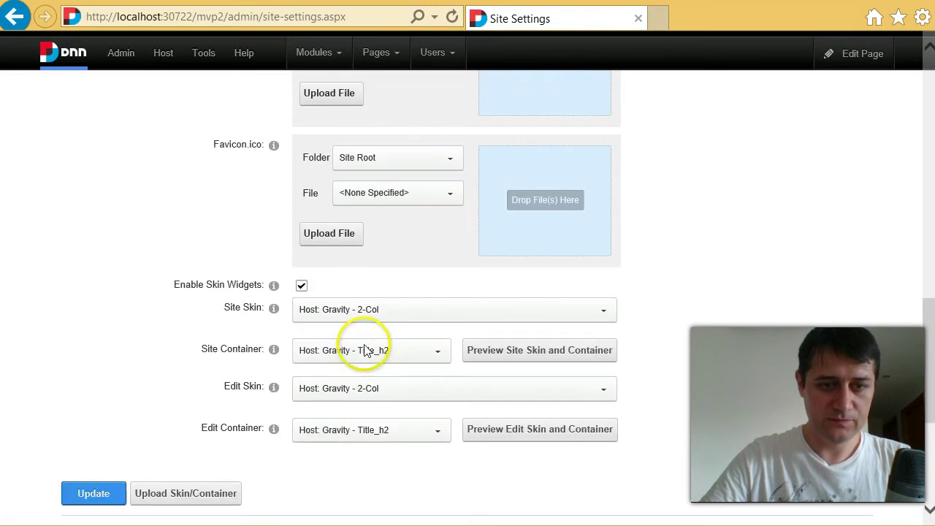
click(354, 310)
scroll(404, 365, down, 2)
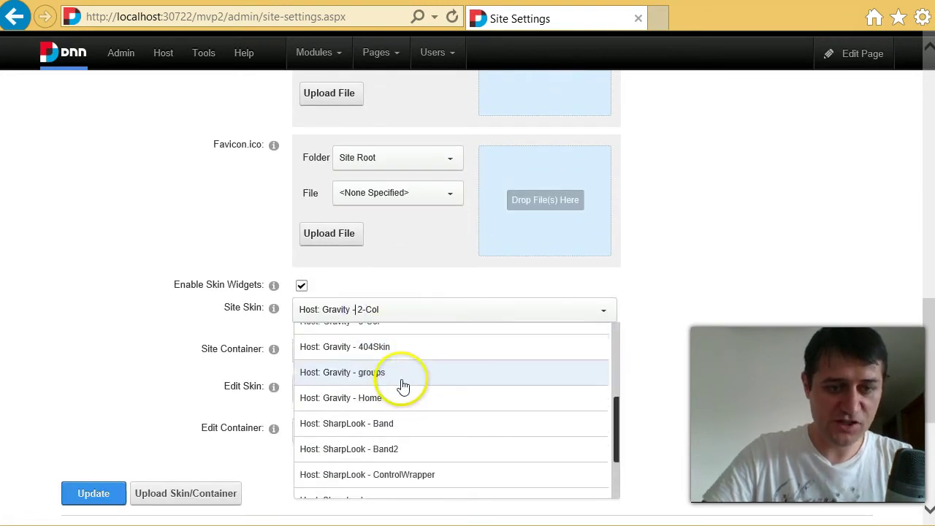
click(369, 482)
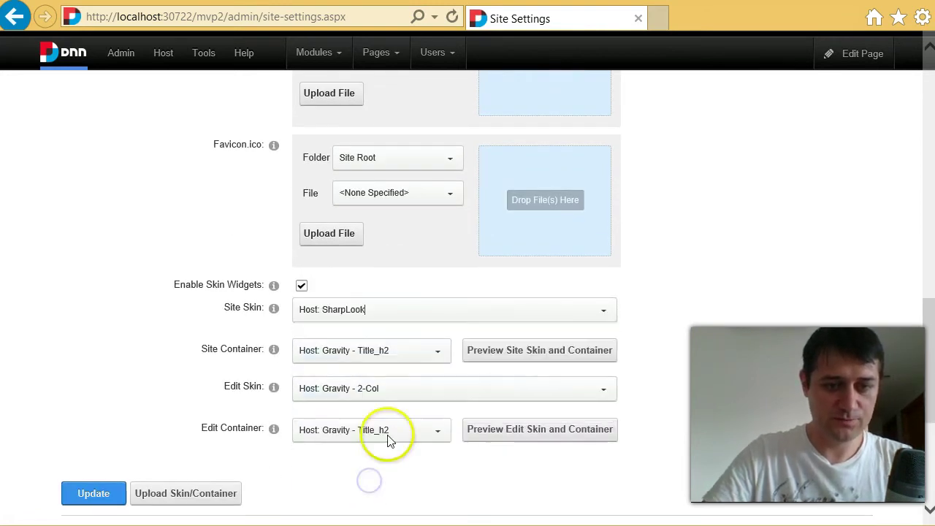
- Set the Edit Skin to Host: SharpLook as well and update the site settings
click(366, 391)
scroll(399, 307, down, 3)
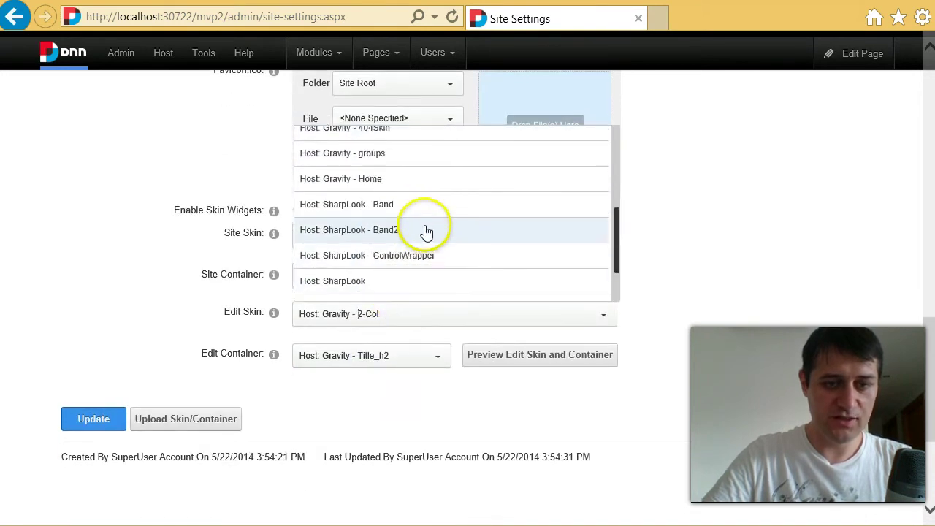
scroll(427, 230, down, 2)
click(403, 217)
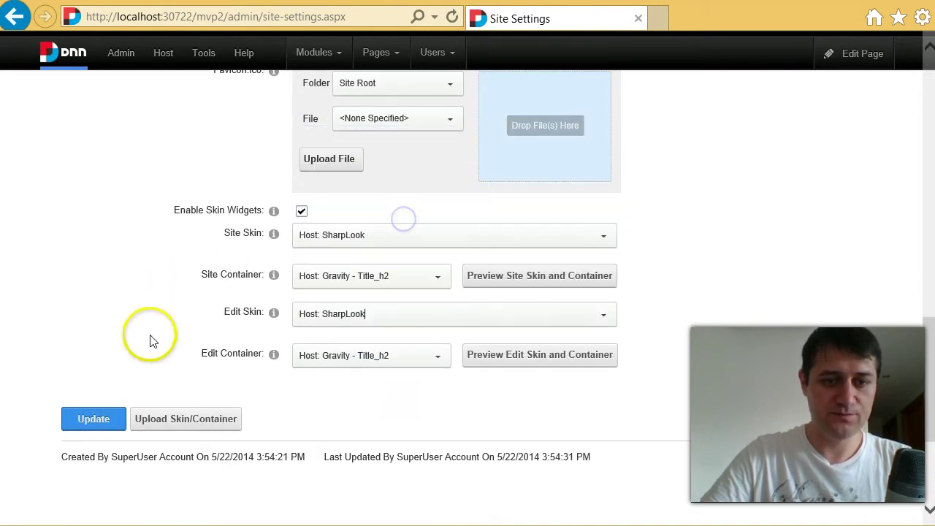
click(79, 417)
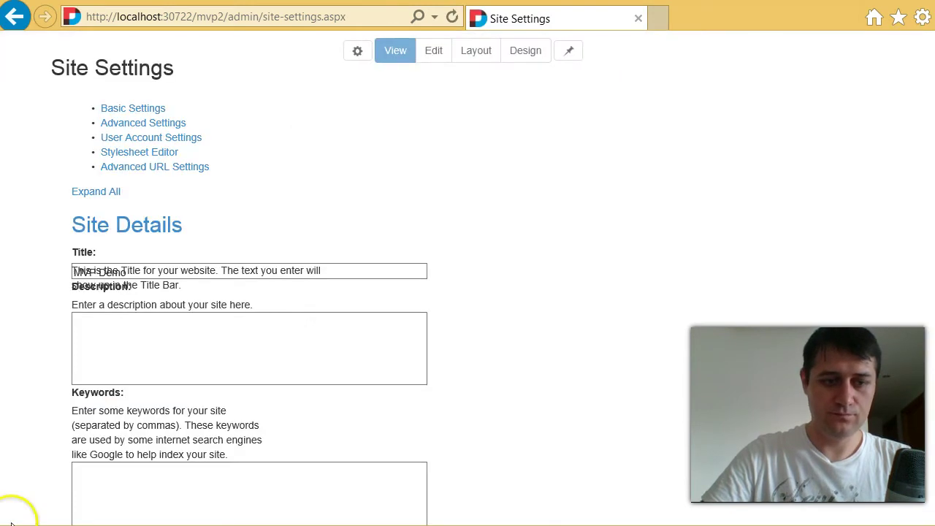
click(436, 246)
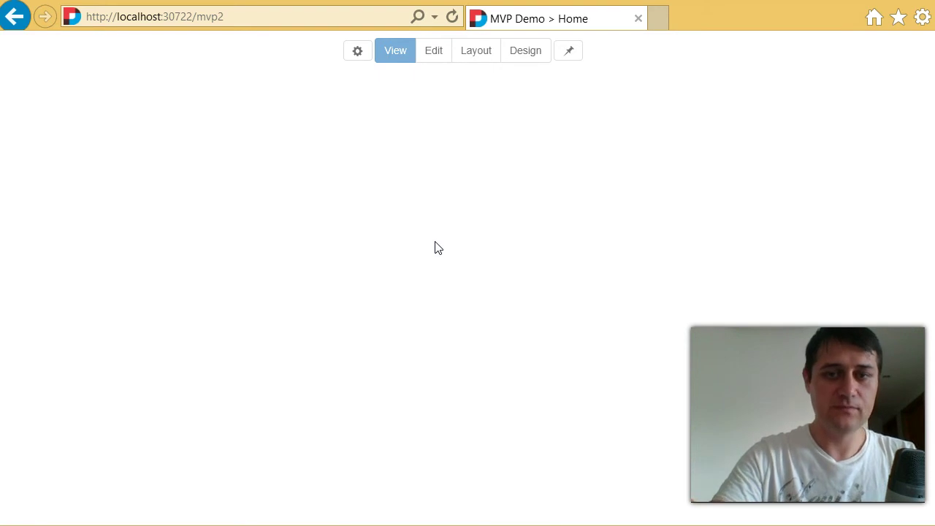
click(427, 222)
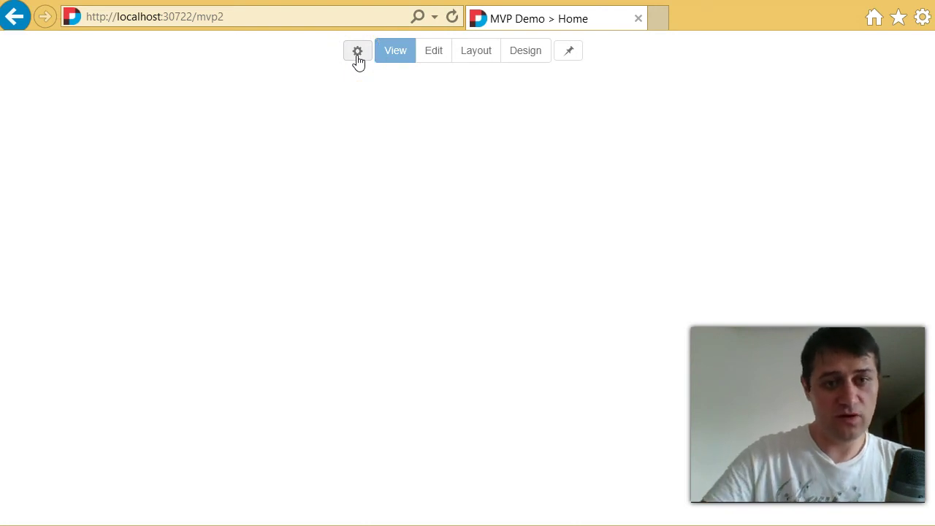
click(413, 56)
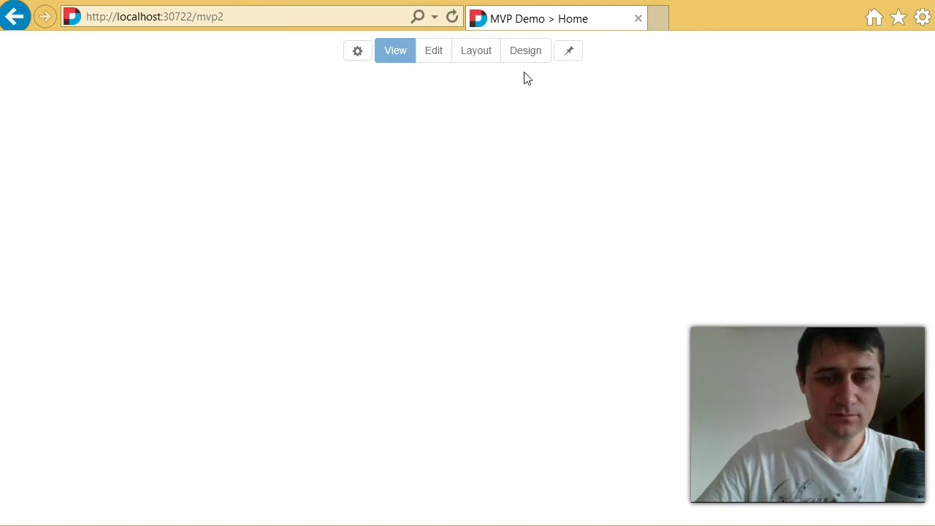
click(503, 114)
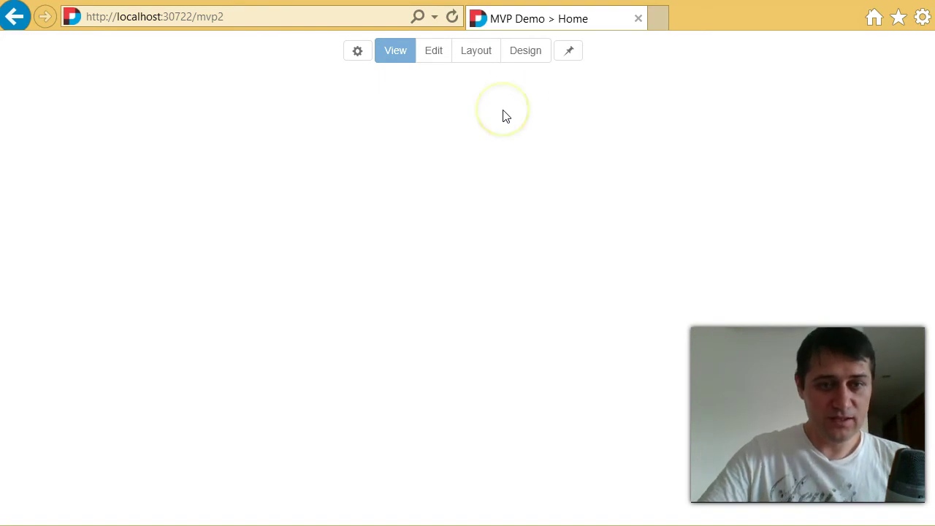
- Switch the Home page to Layout mode and add a new row below the ContentPane row
click(482, 54)
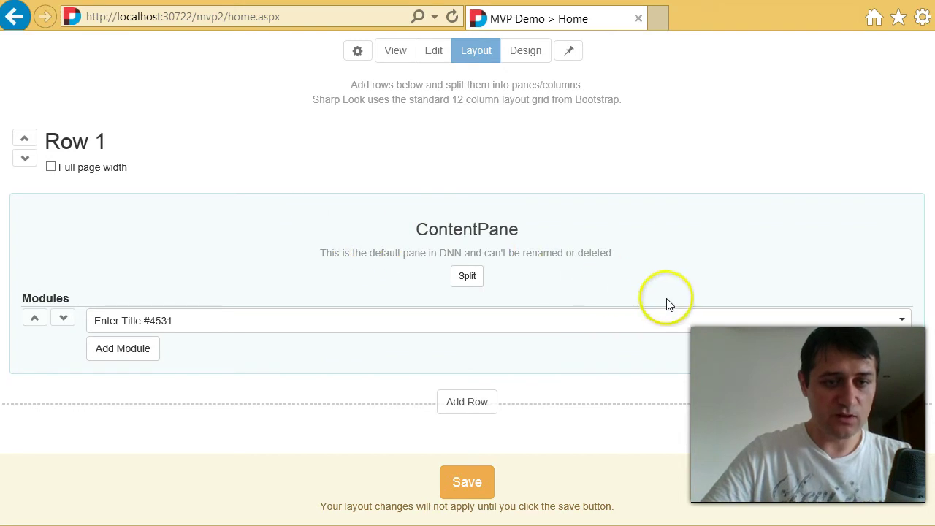
click(466, 402)
scroll(479, 416, down, 3)
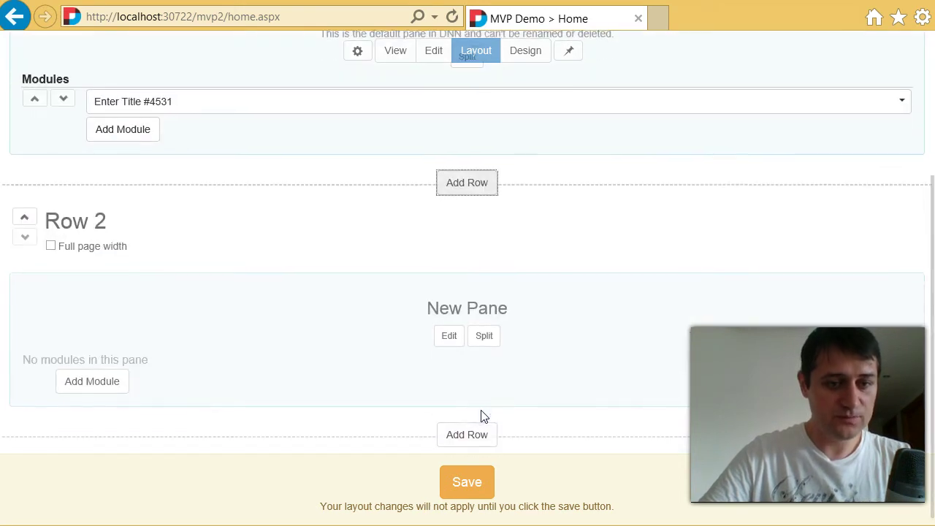
- Split the new pane in Row 2 into three panes of equal width
click(441, 335)
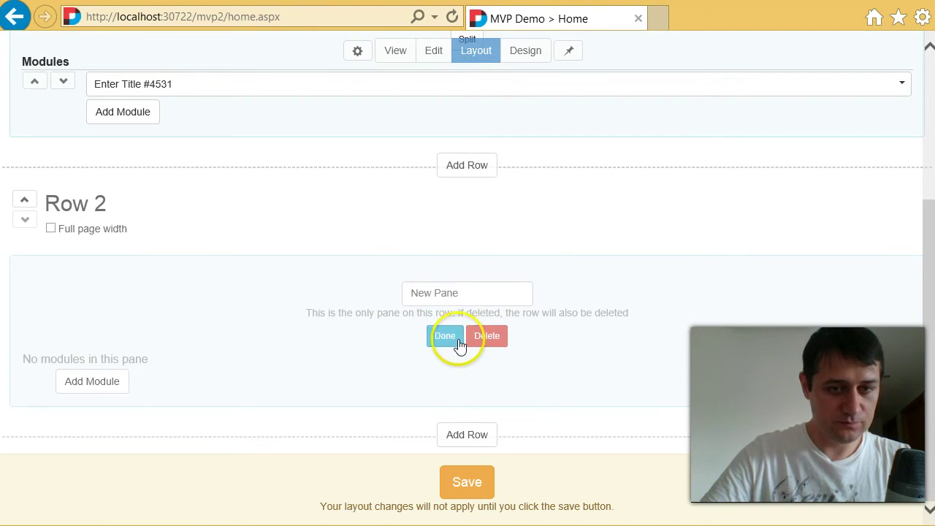
click(447, 337)
click(484, 337)
click(485, 303)
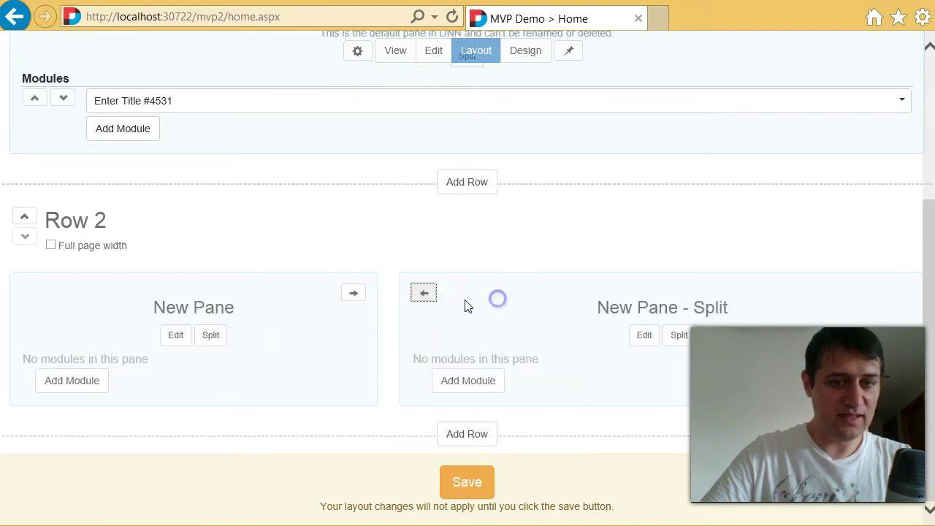
click(424, 293)
click(640, 335)
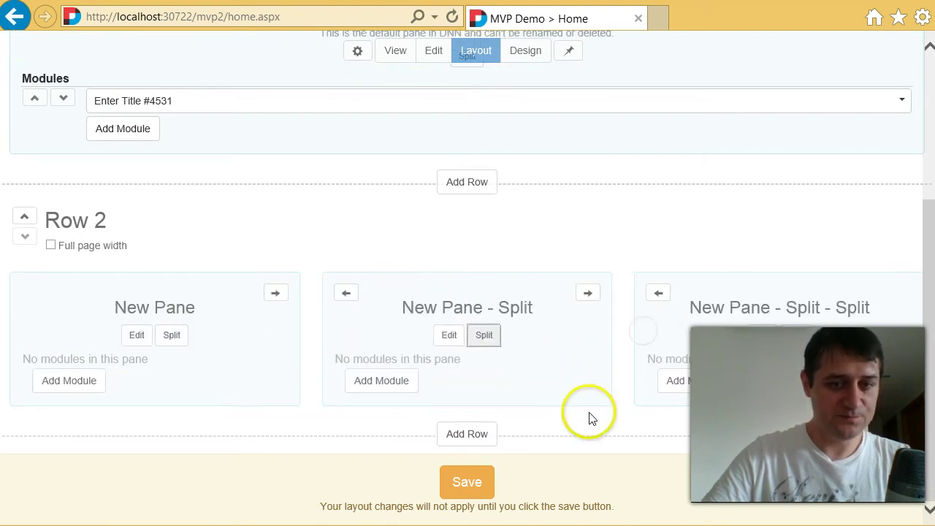
- Rename the three panes in Row 2 as Left, Center and Right, in that order
click(136, 334)
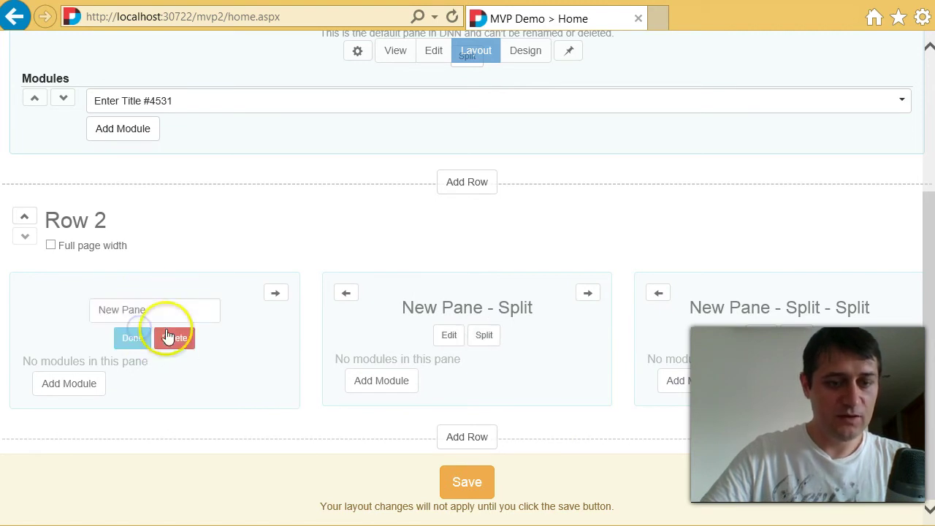
click(175, 309)
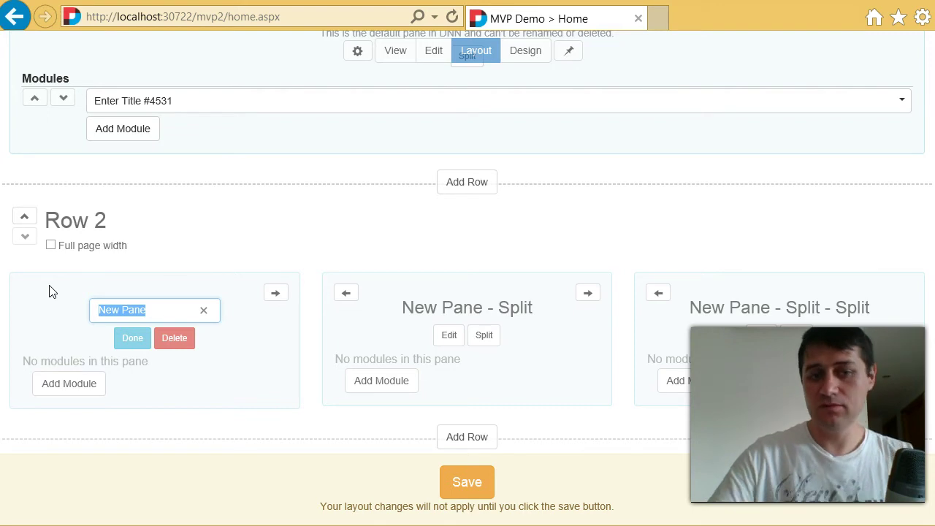
text(Left)
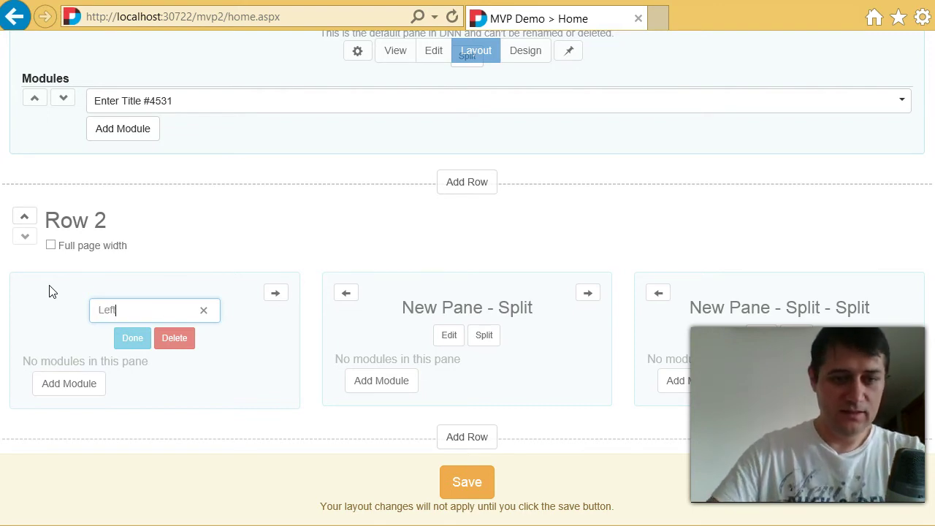
click(448, 335)
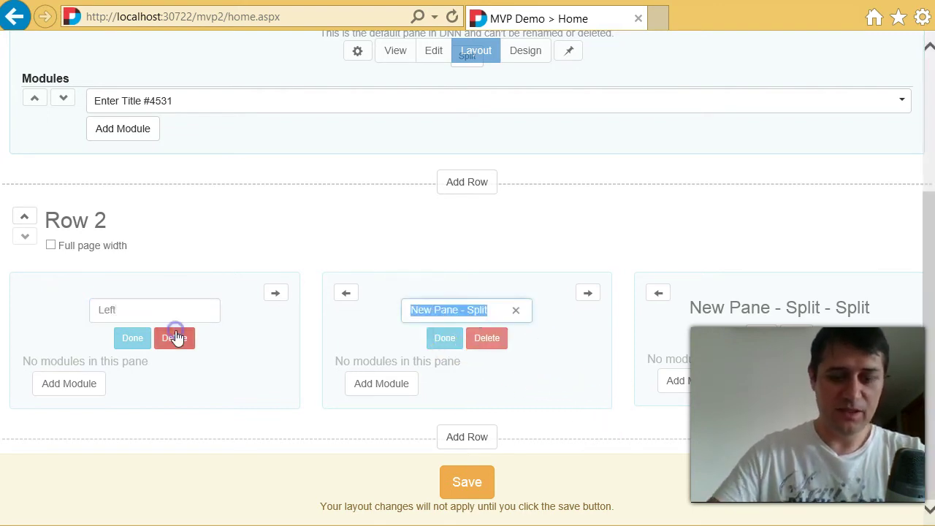
text(Center)
click(758, 338)
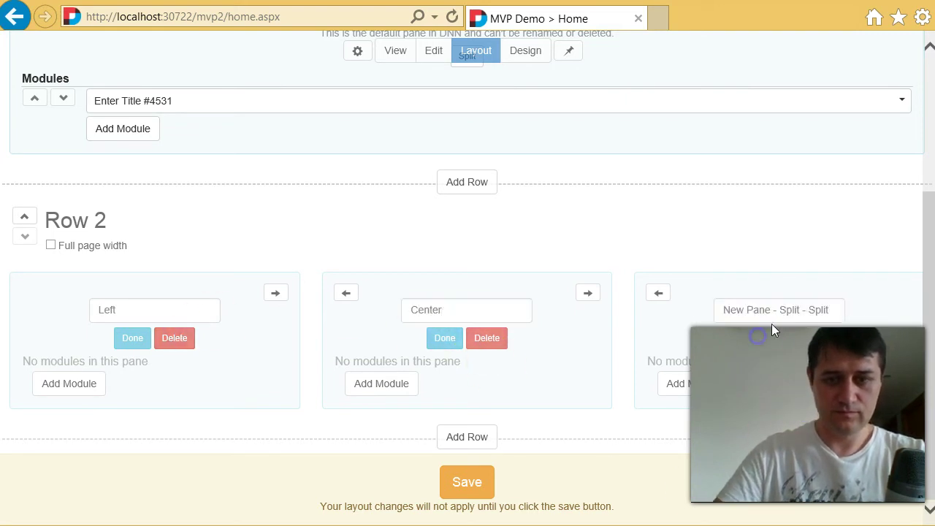
click(822, 313)
key(ctrl+a)
text(Right)
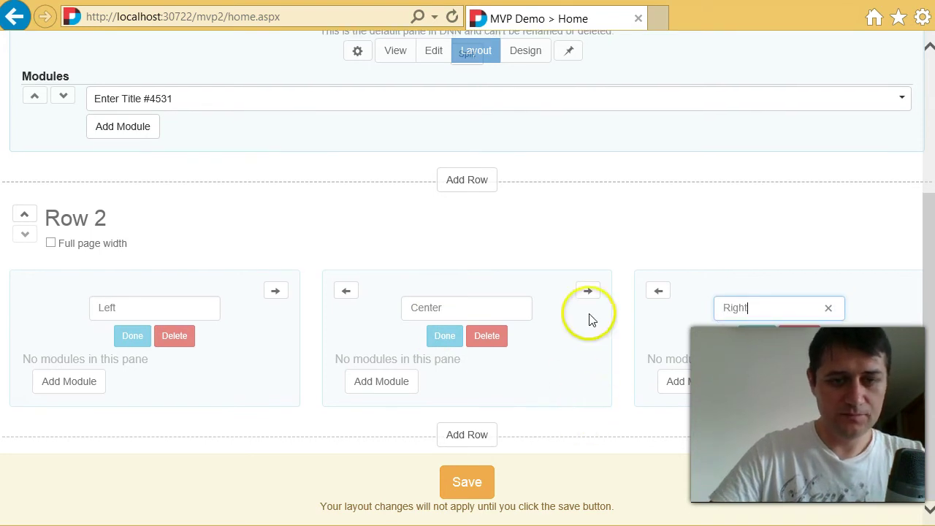
- Add another row, placed above the ContentPane row at the start of the layout, and name its pane Header
click(542, 218)
scroll(668, 240, up, 2)
scroll(522, 261, down, 2)
click(467, 180)
click(26, 287)
scroll(198, 261, up, 2)
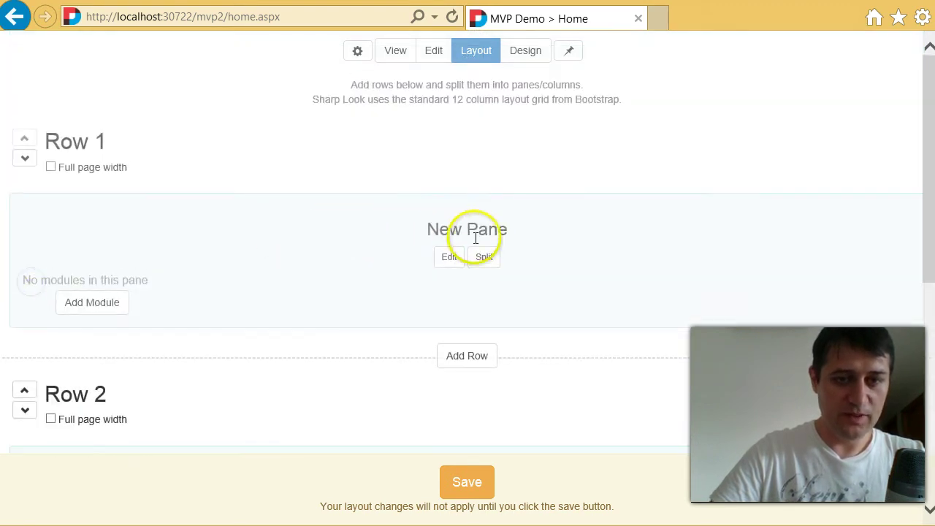
click(451, 257)
text(Header)
- Split the ContentPane in Row 2 into two panes and name the new one ContentRight
scroll(267, 302, down, 3)
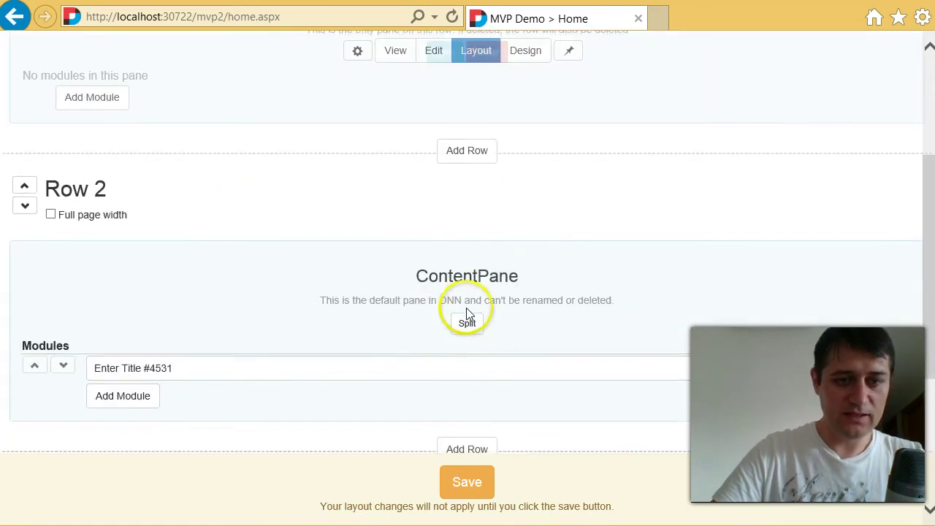
click(470, 328)
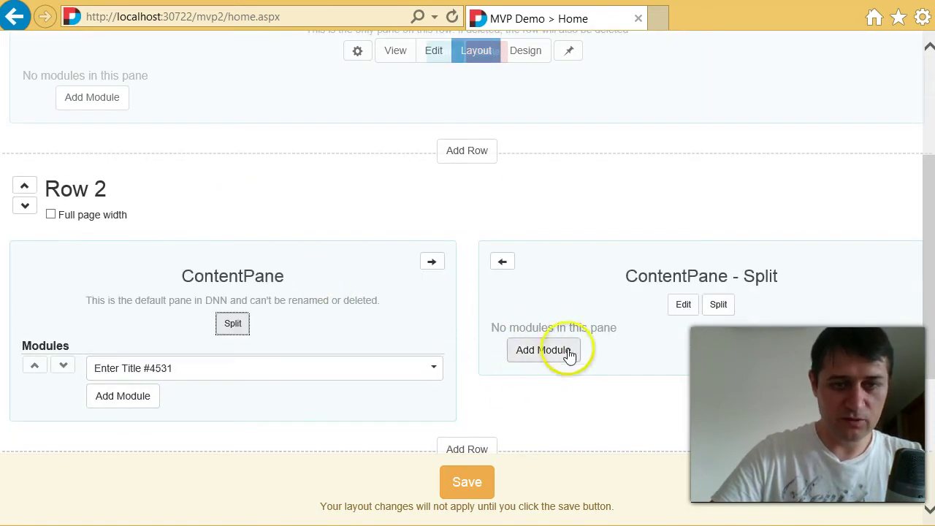
click(683, 304)
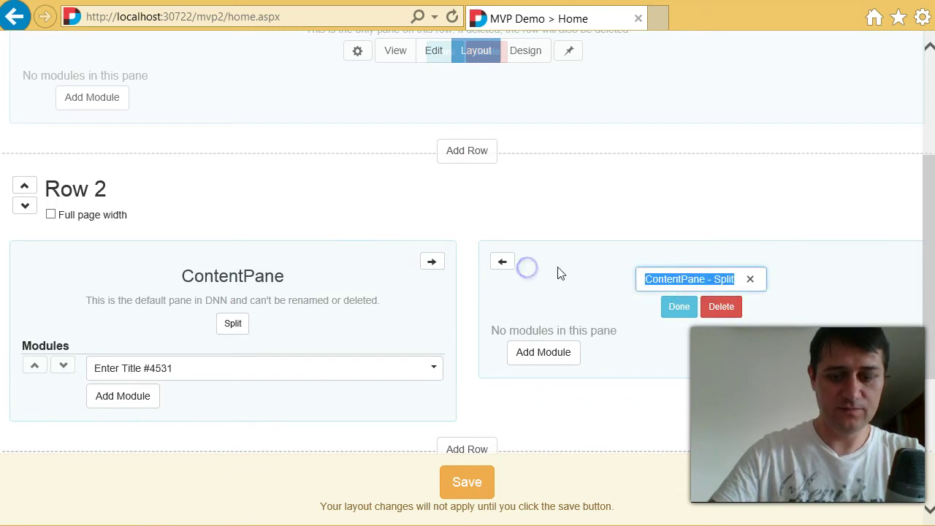
text(ContentRight)
- Save the page layout changes and look over the rows and panes
scroll(787, 404, down, 2)
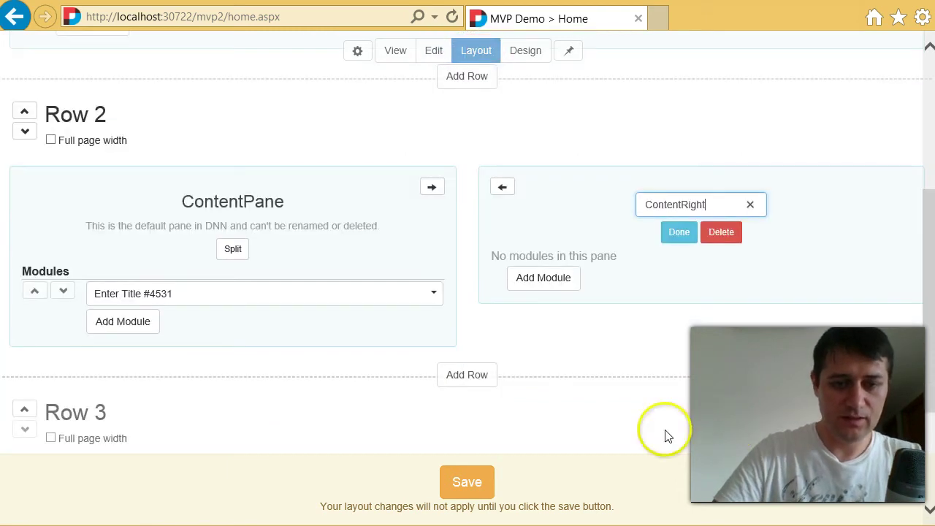
click(476, 479)
scroll(634, 451, down, 2)
scroll(440, 269, up, 6)
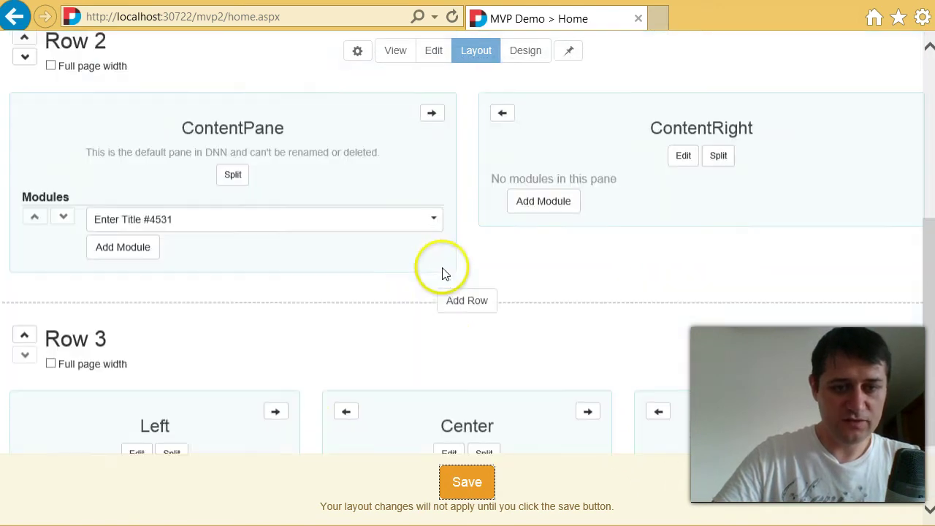
scroll(580, 98, down, 3)
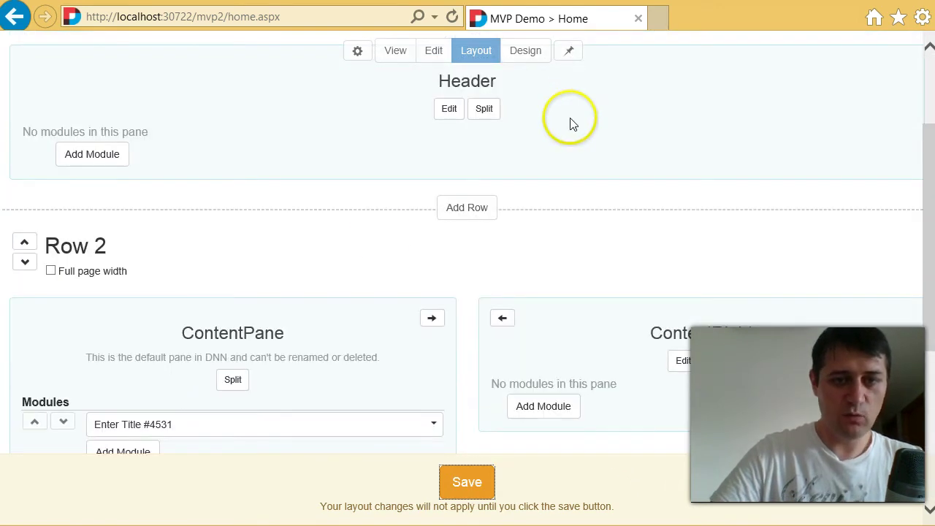
- Review the layout's three rows and their panes, from Header down to Left, Center and Right
scroll(555, 188, down, 5)
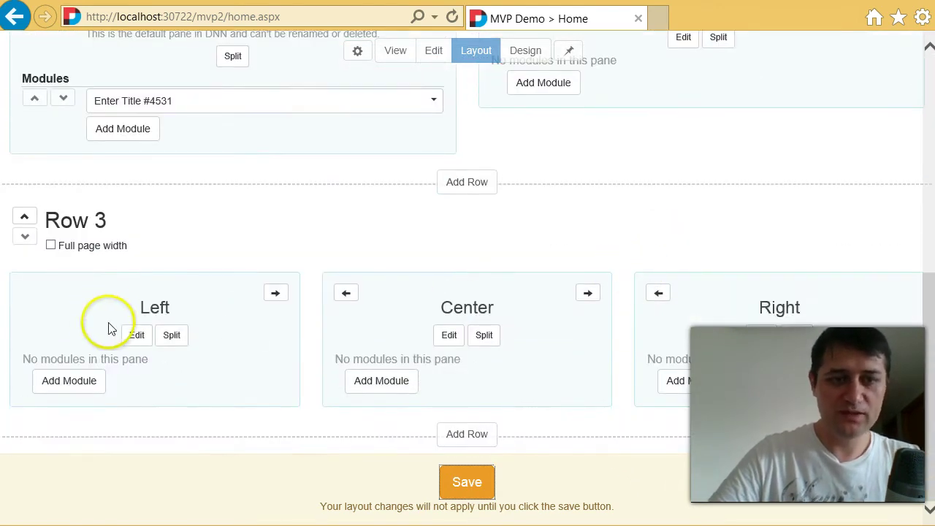
scroll(760, 379, up, 8)
scroll(760, 375, down, 8)
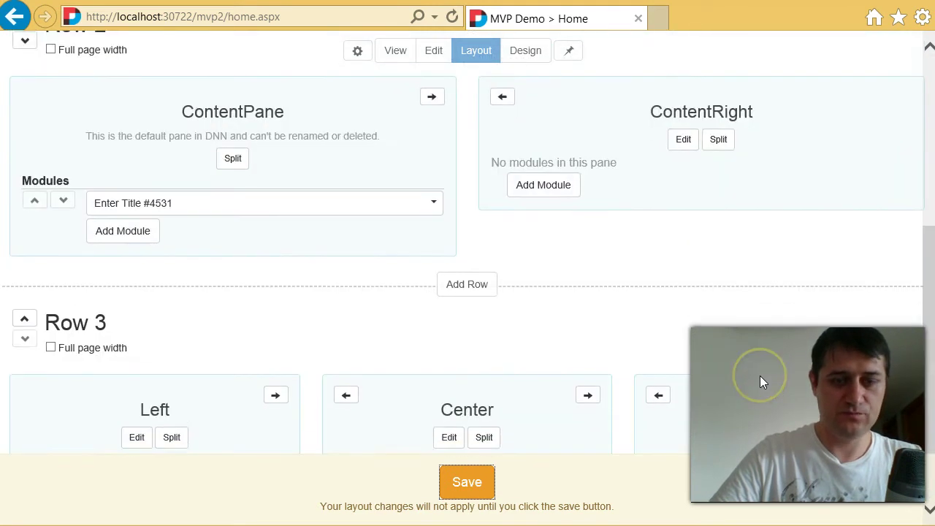
scroll(759, 375, up, 10)
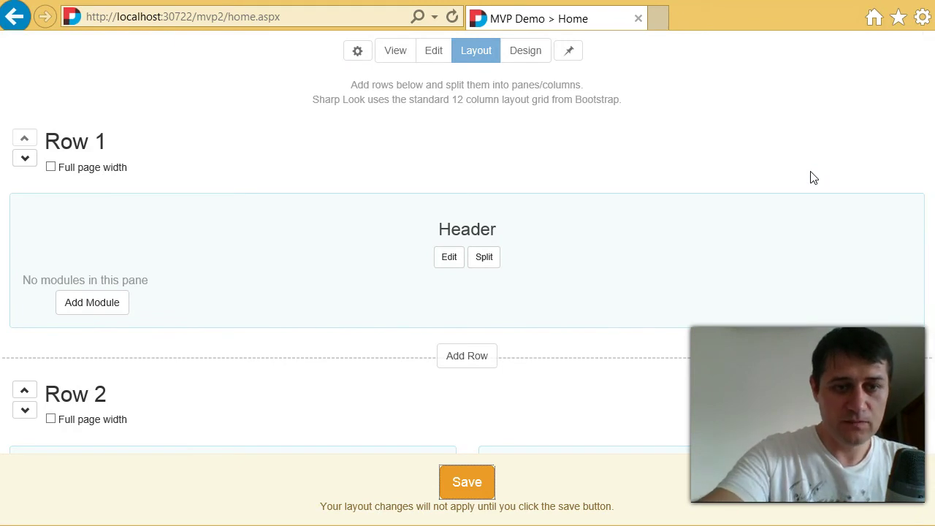
scroll(813, 178, down, 6)
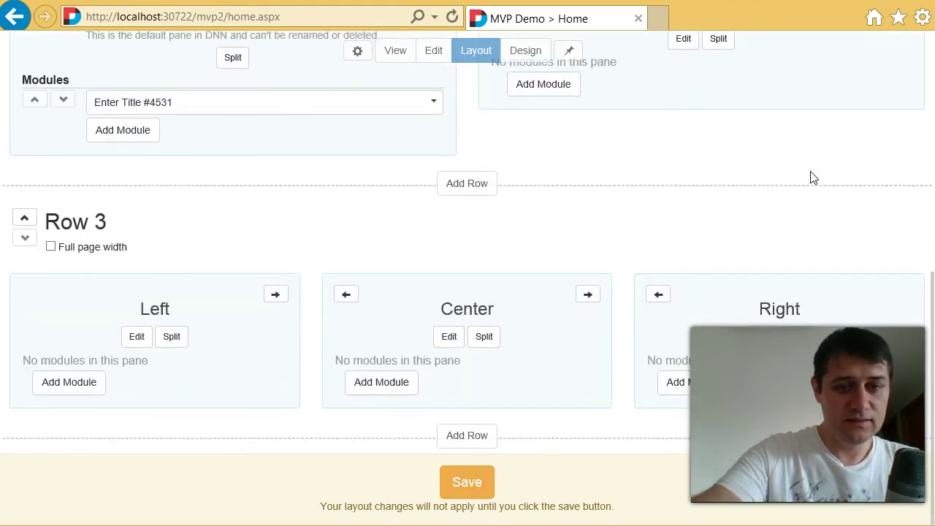
scroll(813, 178, down, 1)
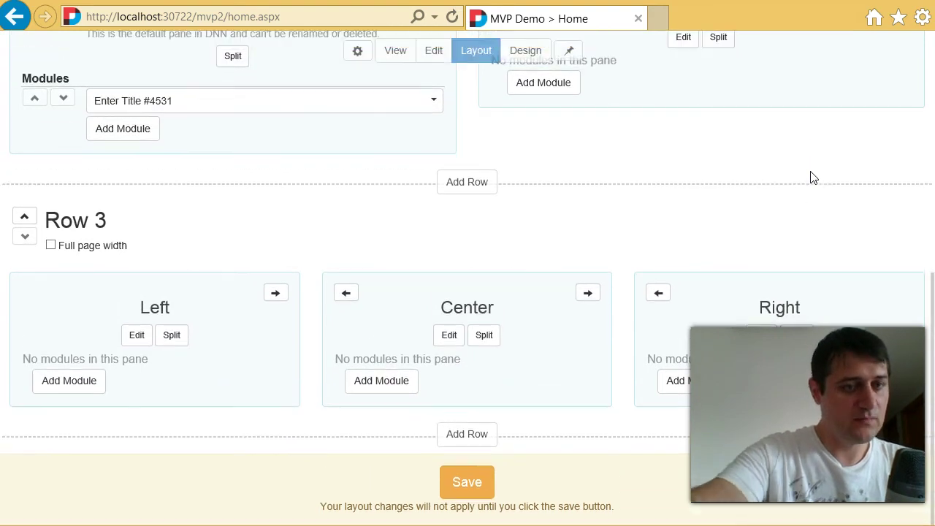
scroll(813, 178, up, 6)
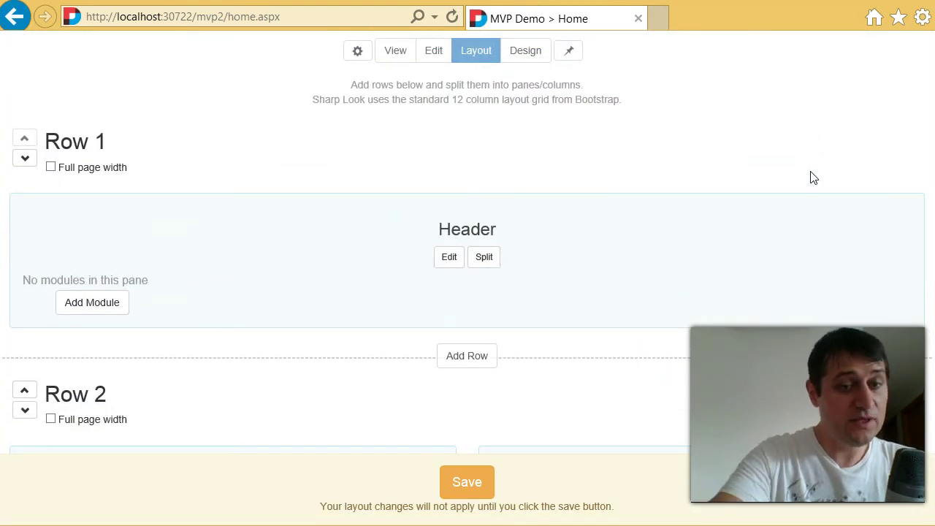
scroll(813, 177, down, 6)
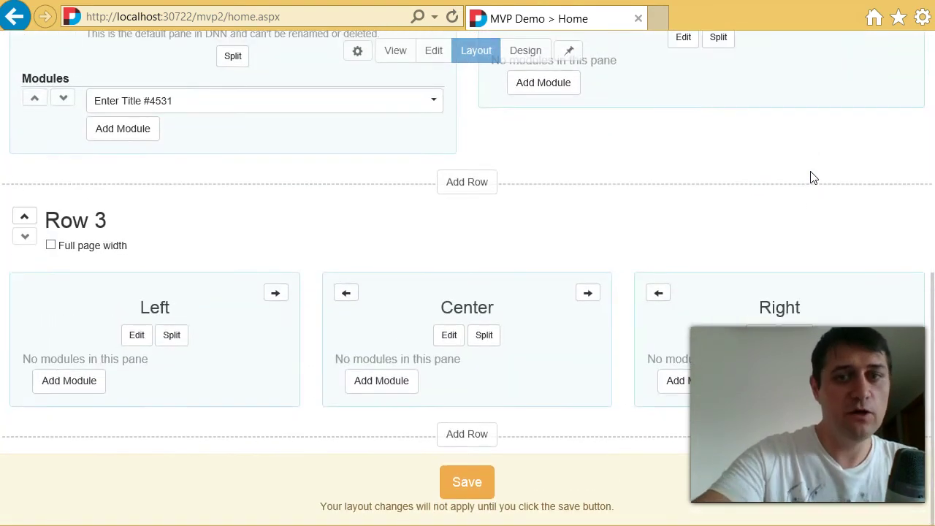
scroll(812, 177, up, 6)
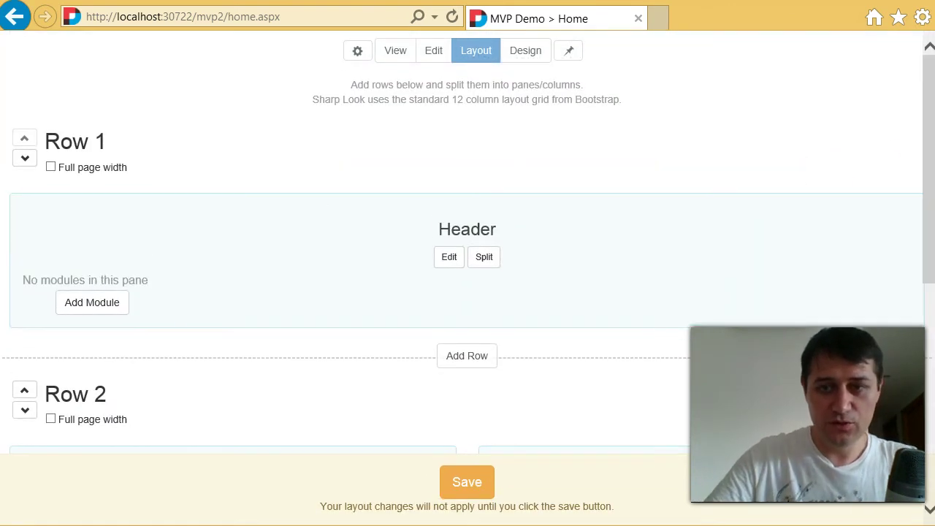
drag(931, 172, 933, 209)
click(738, 191)
scroll(734, 188, down, 5)
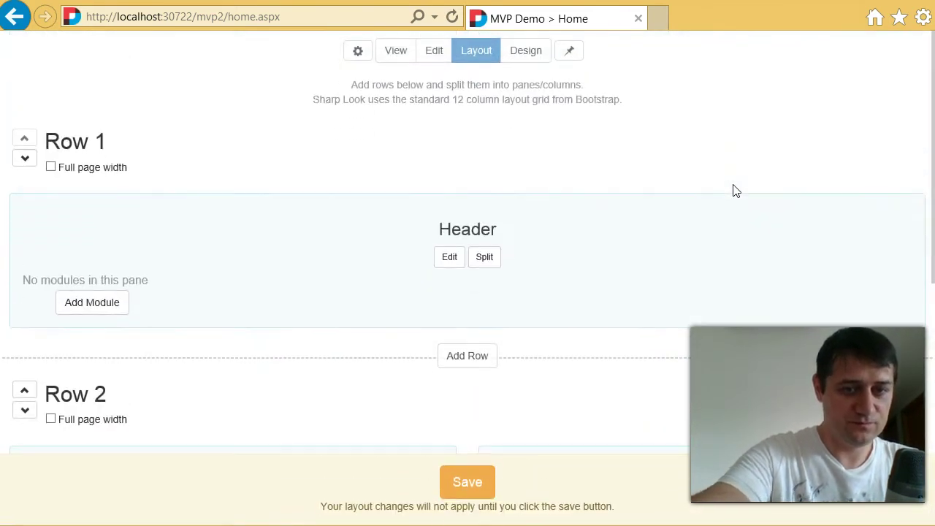
key(Return)
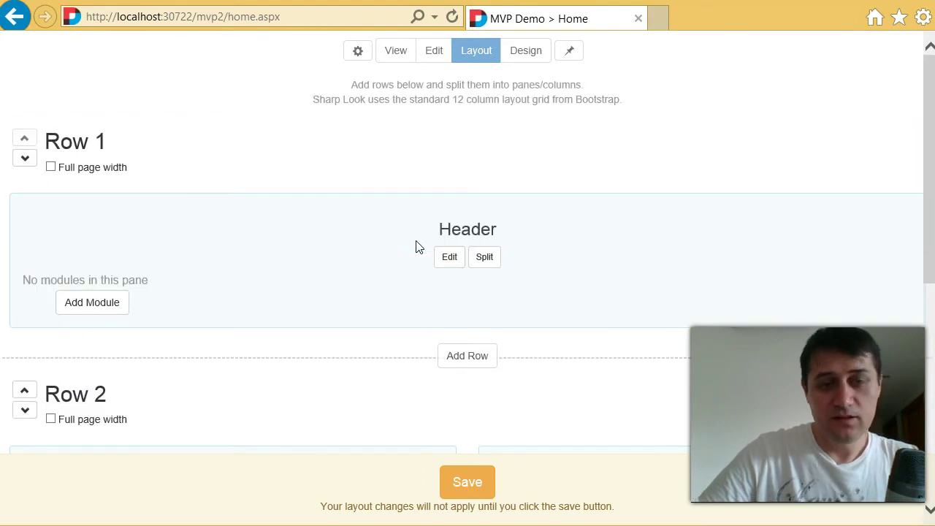
click(480, 213)
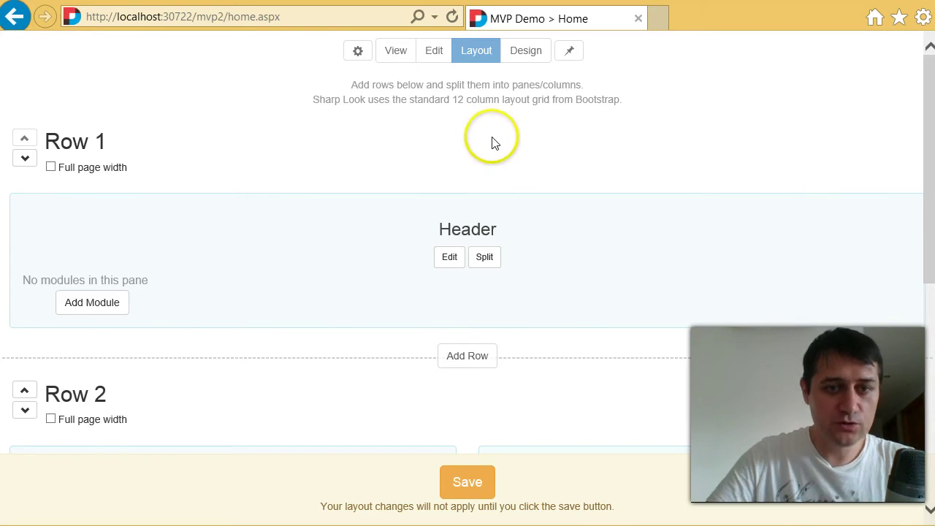
- Add an HTML module to the ContentRight pane in Edit mode, and return to Layout mode to check the panes' modules
click(433, 51)
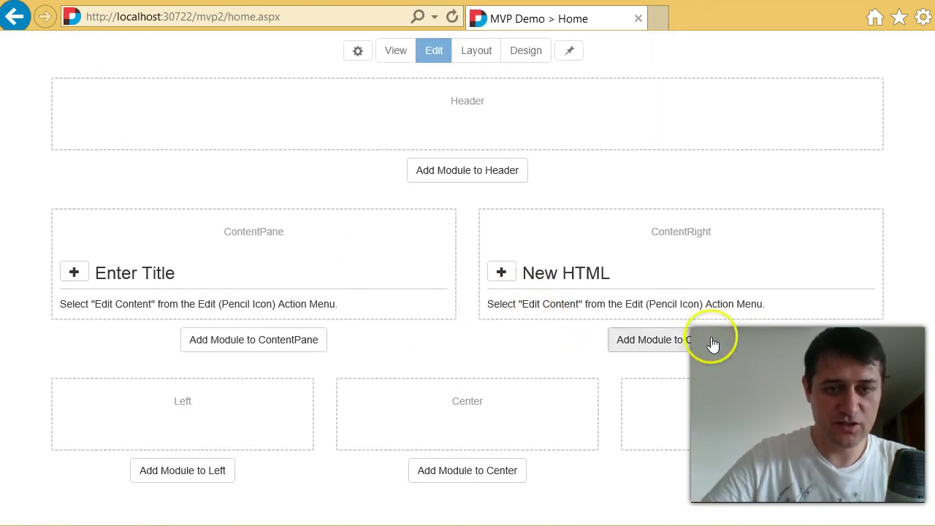
click(485, 56)
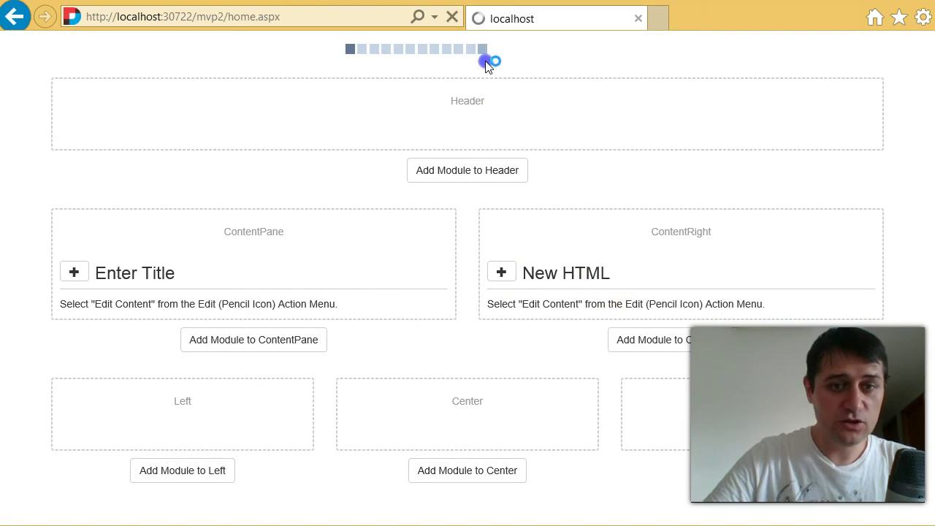
scroll(664, 263, down, 4)
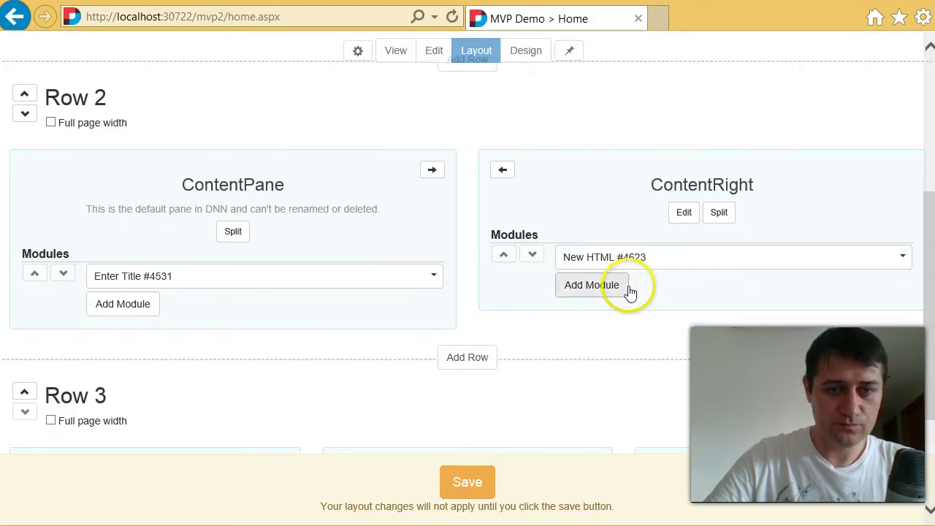
scroll(348, 283, down, 2)
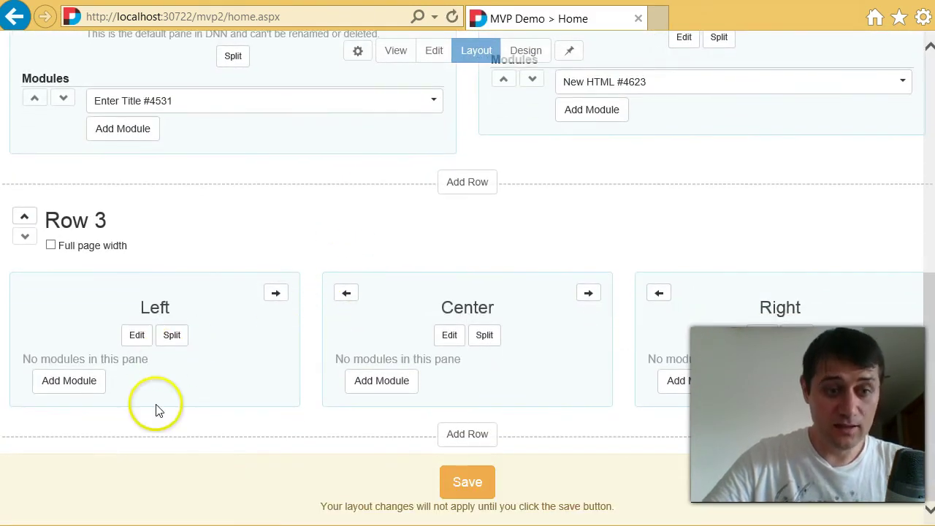
scroll(182, 403, up, 1)
scroll(203, 401, up, 3)
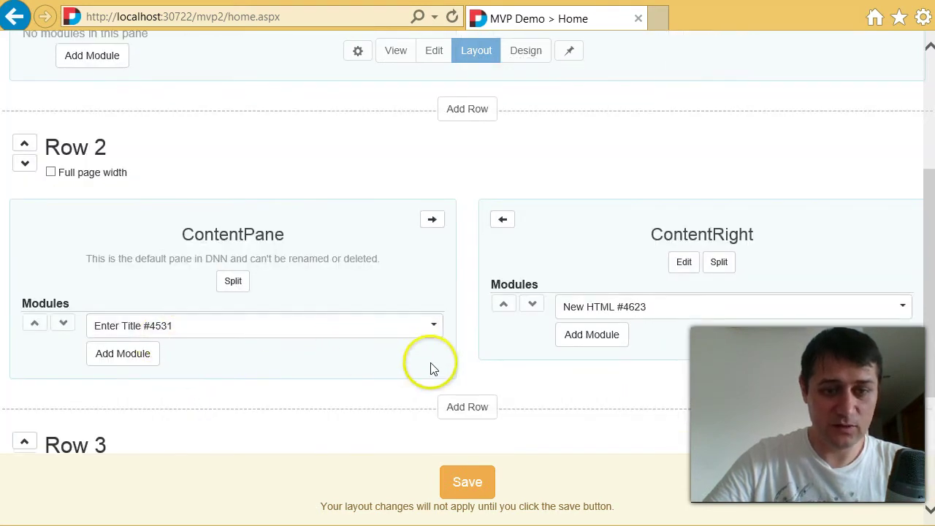
- Delete the Enter Title module in ContentPane and the New HTML module in ContentRight, and save the layout
click(175, 333)
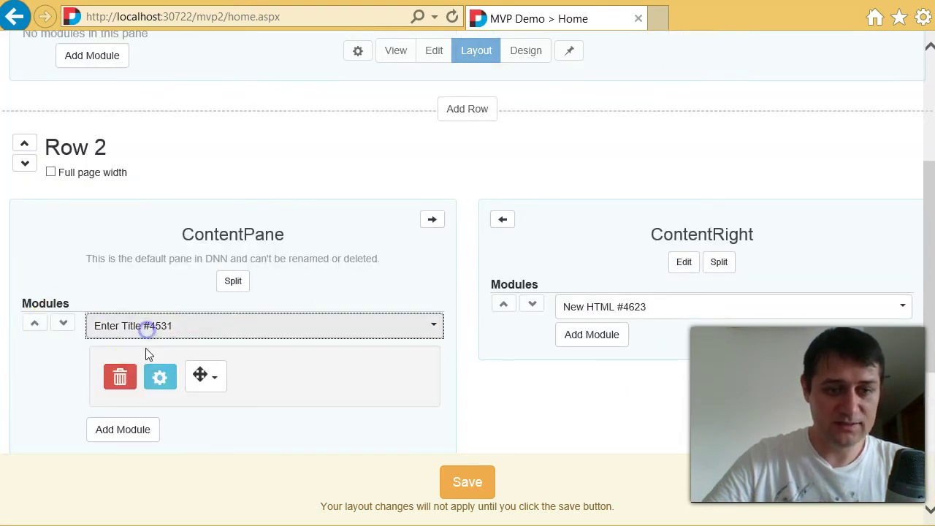
click(617, 315)
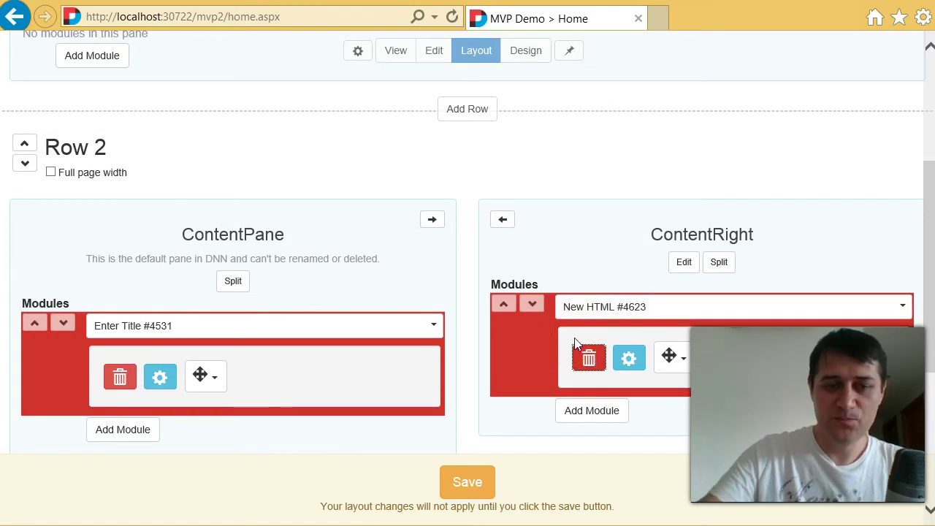
scroll(577, 329, down, 4)
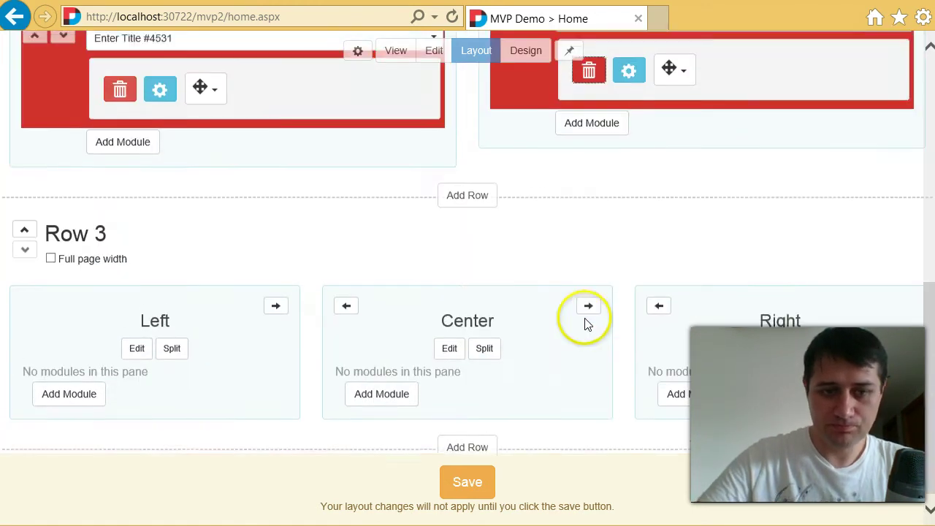
scroll(584, 317, up, 3)
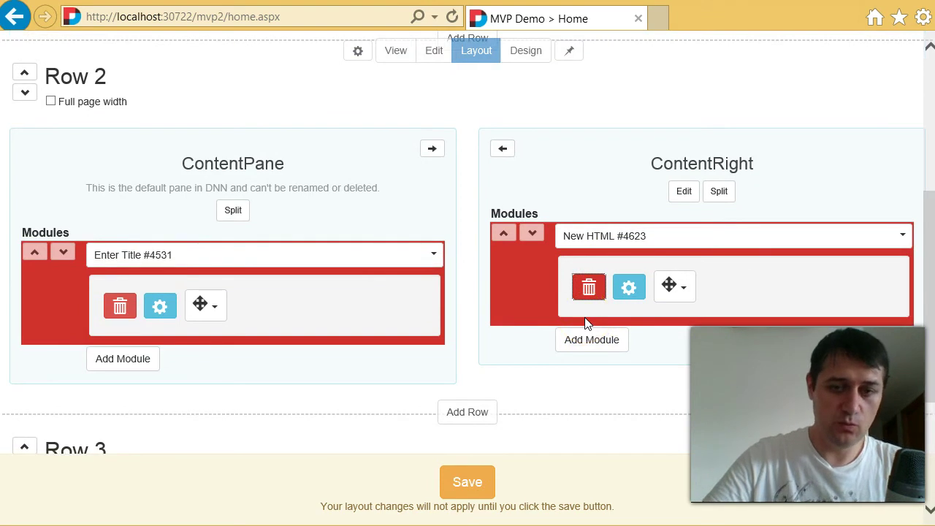
click(618, 262)
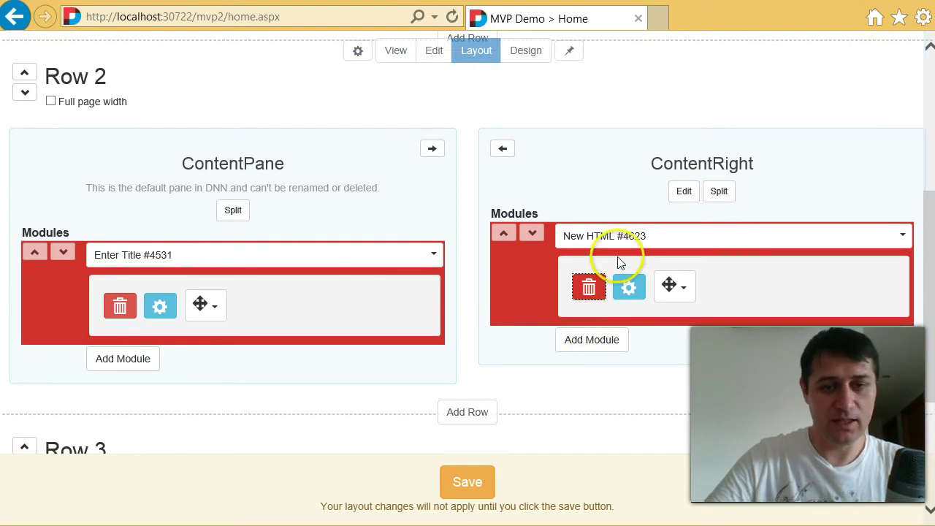
click(470, 479)
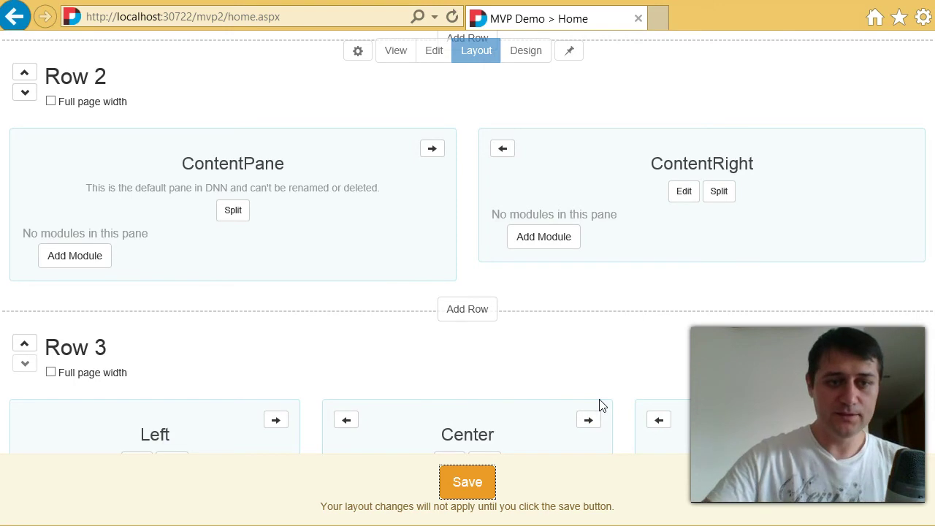
- Add an HTML module to the ContentPane and another one to the ContentRight pane in Row 2
click(94, 262)
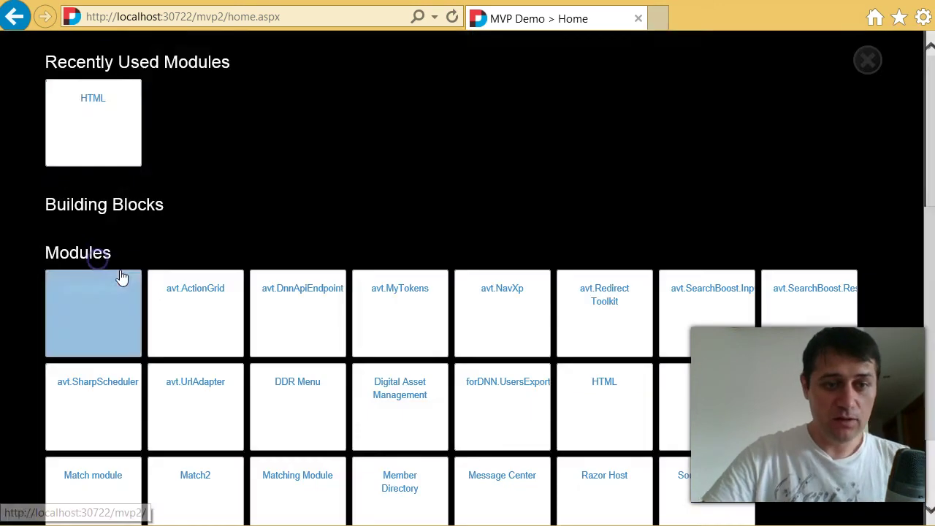
click(116, 145)
click(544, 236)
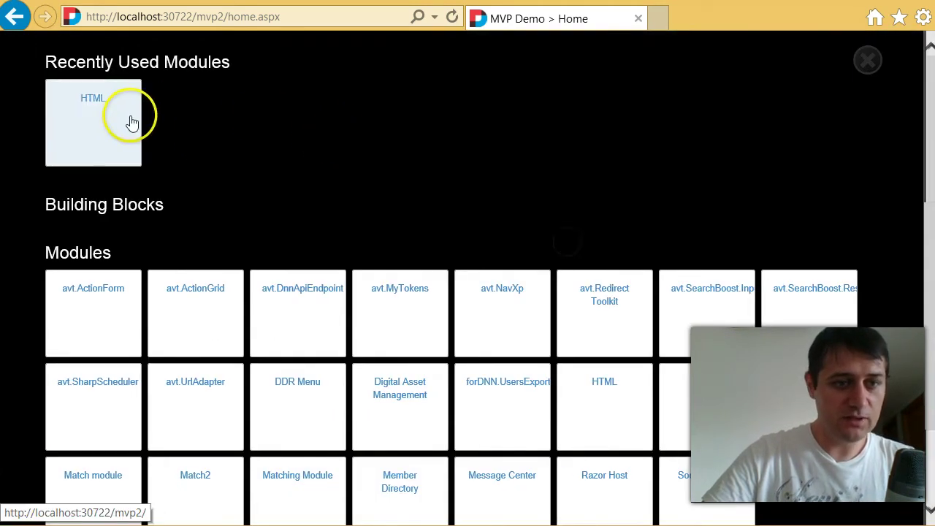
click(128, 122)
- Add an avt.ActionForm module to the ContentRight pane below its HTML module
scroll(388, 300, down, 2)
scroll(587, 255, up, 1)
click(590, 192)
click(94, 280)
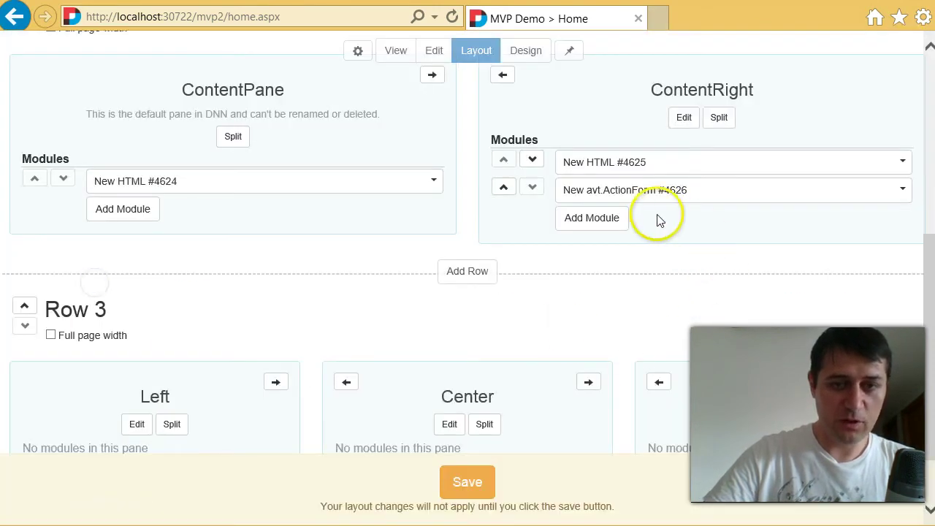
- Mark the New HTML module in the ContentRight pane for deletion and collapse its options
click(625, 161)
click(586, 214)
click(600, 159)
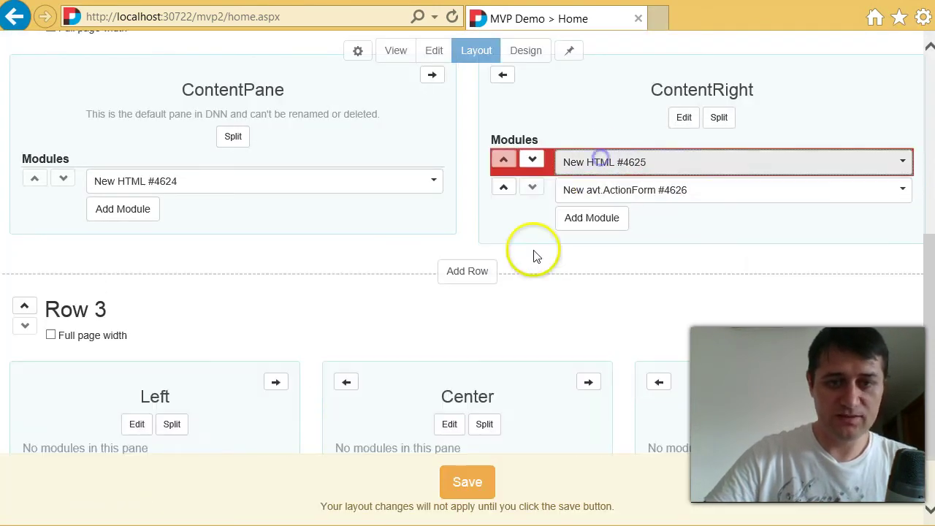
- Add an HTML module to the Left pane and an avt.NavXp module to the Center pane of Row 3
scroll(533, 257, down, 2)
click(79, 385)
click(97, 99)
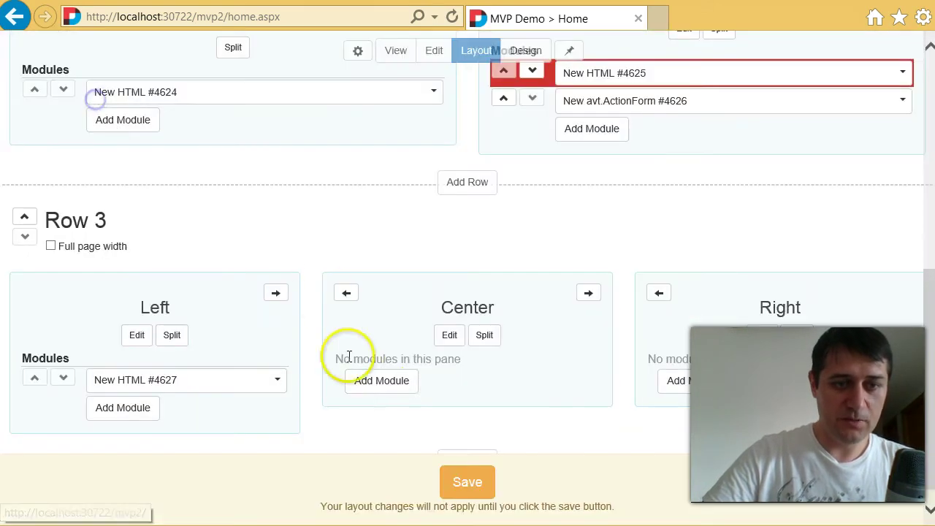
click(409, 387)
scroll(547, 292, down, 2)
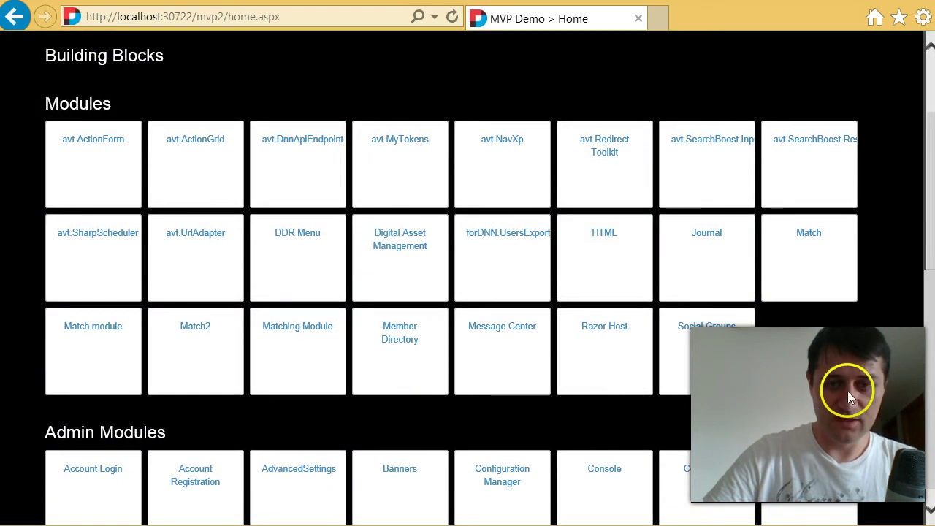
click(616, 285)
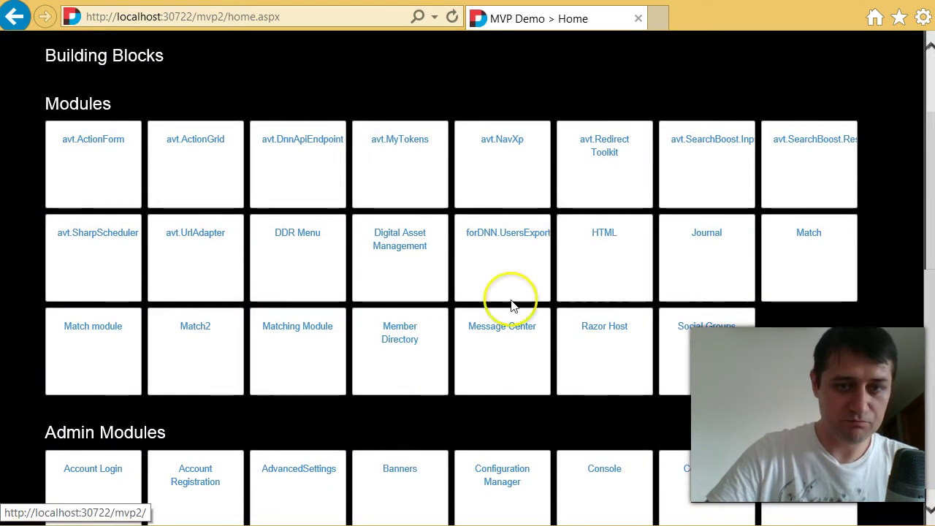
click(501, 146)
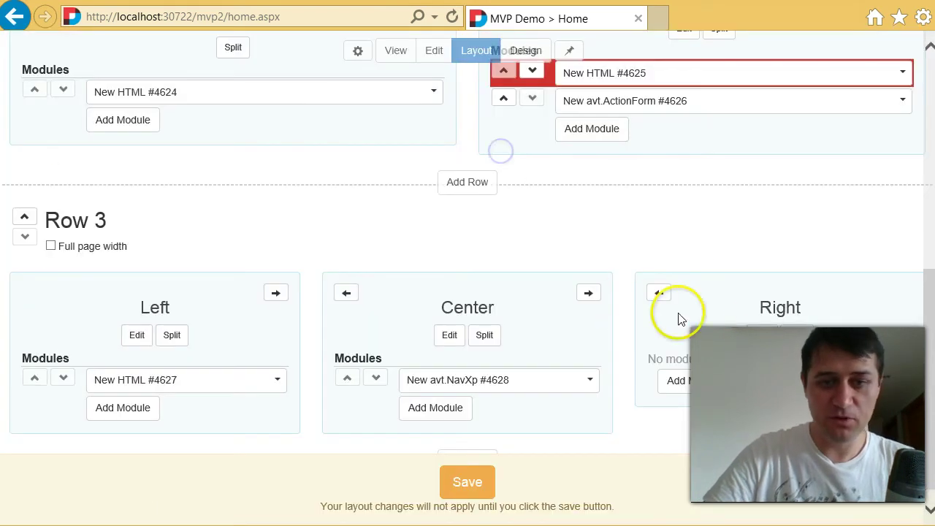
- Add an HTML module to the Right pane of Row 3
click(692, 379)
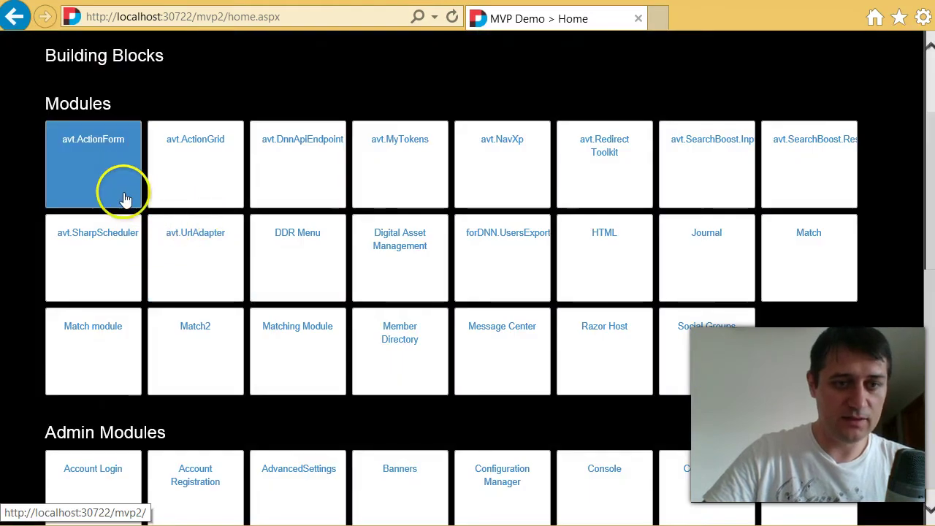
scroll(384, 219, up, 2)
click(141, 115)
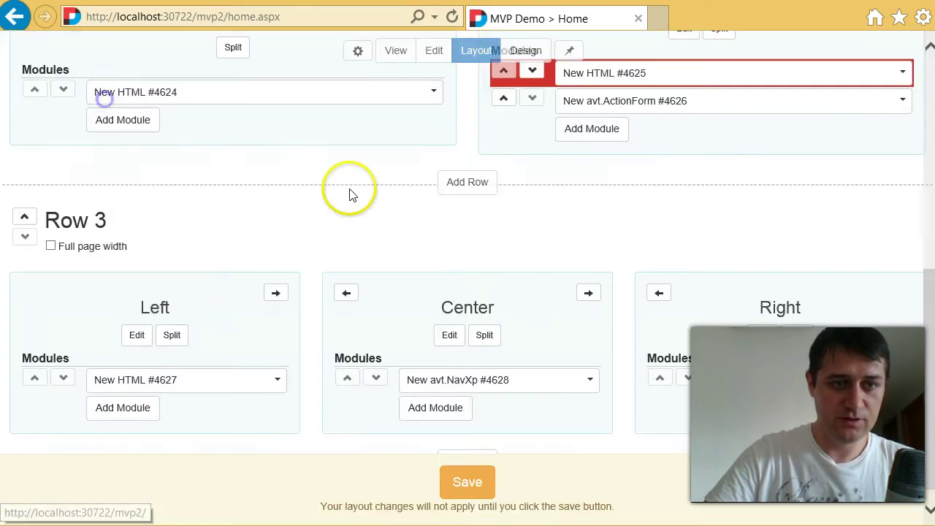
- Save the layout with its module additions and deletion, and look over all the rows
scroll(576, 265, up, 4)
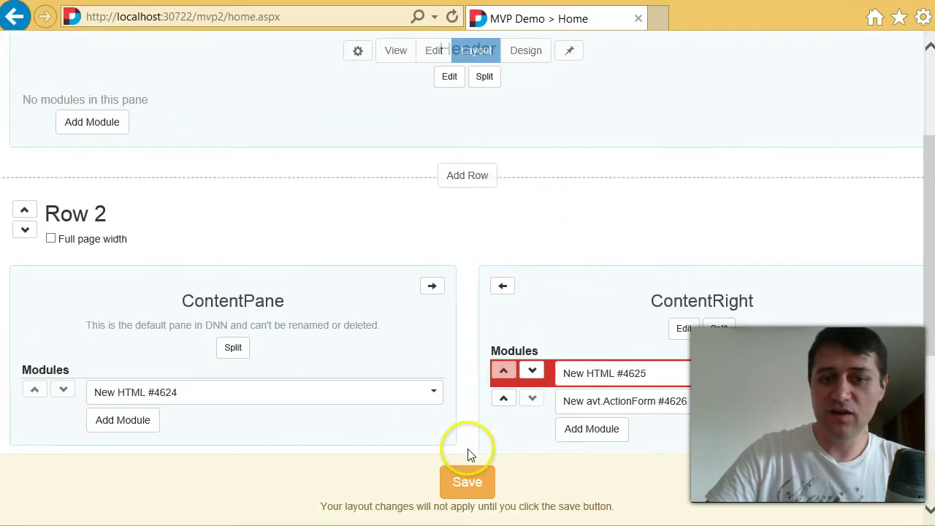
click(470, 483)
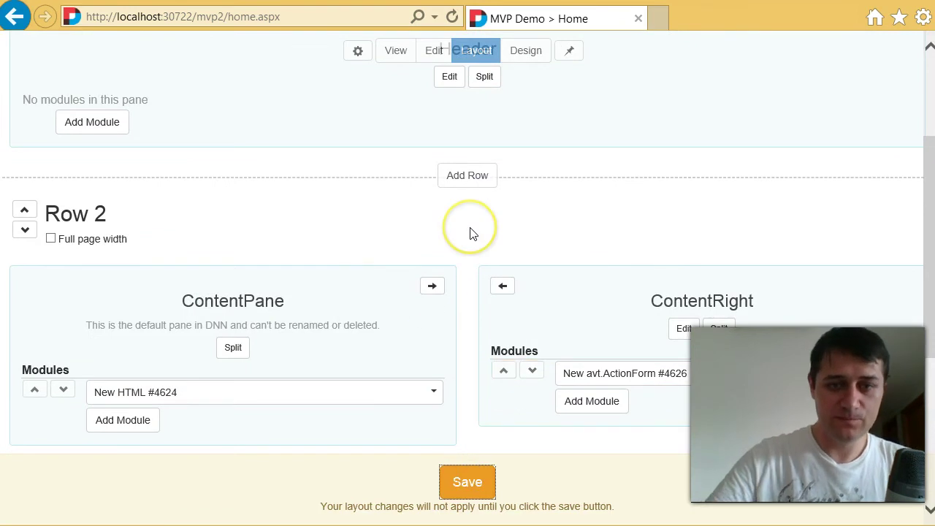
scroll(469, 234, down, 4)
scroll(653, 255, up, 7)
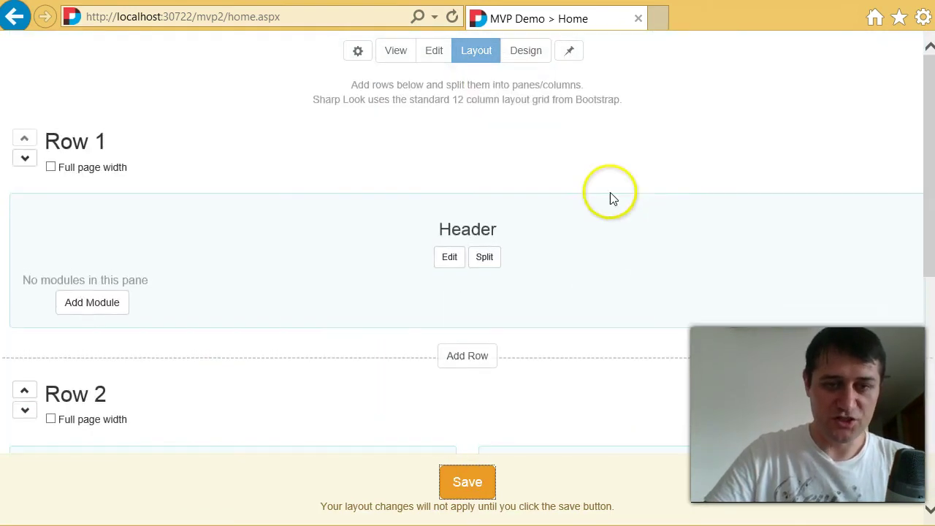
- Switch the Home page to Edit mode and look over the modules in all its panes
click(436, 53)
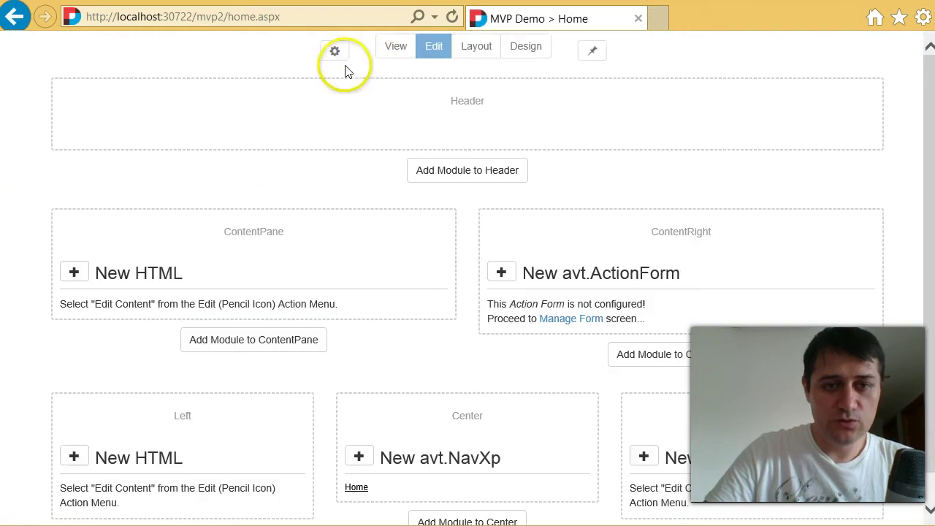
scroll(647, 229, down, 1)
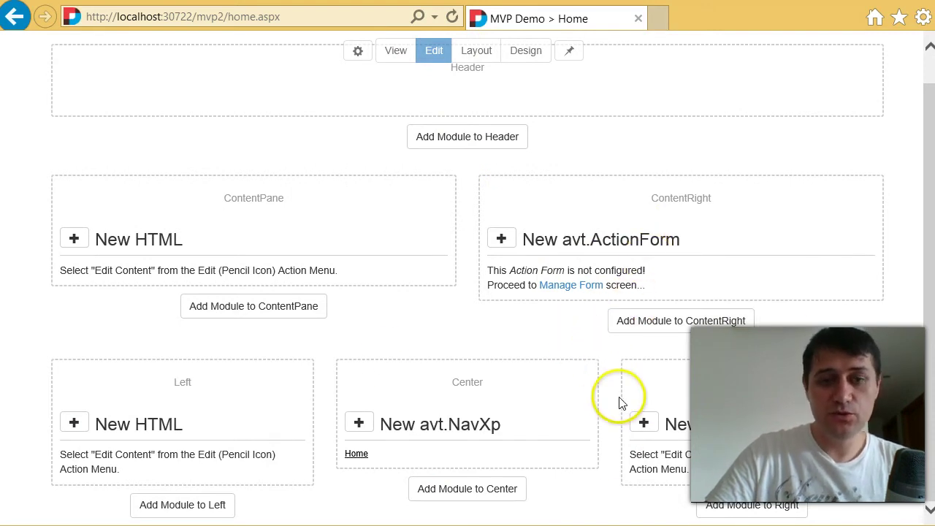
scroll(619, 402, up, 1)
scroll(609, 396, down, 1)
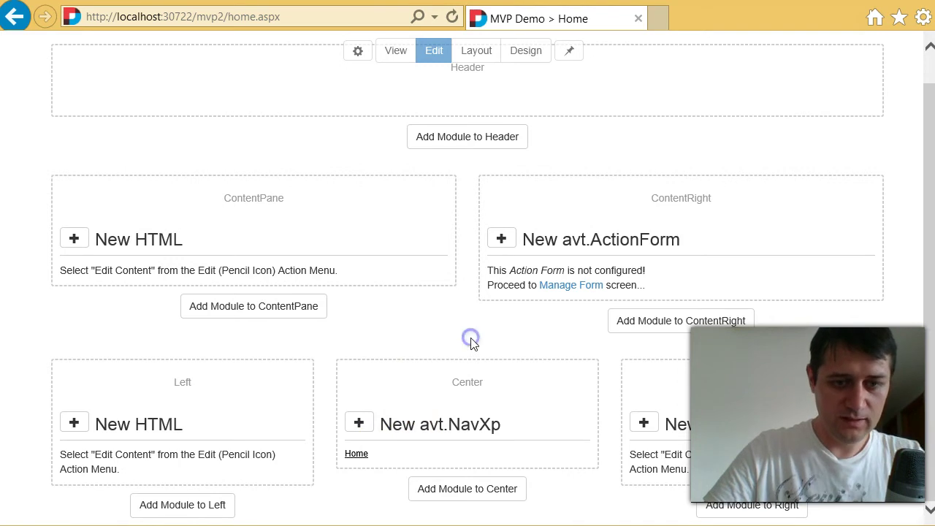
- Open the import screen for an HTML module, choose Site Root as the folder, and check which files are available
click(74, 423)
scroll(76, 425, down, 2)
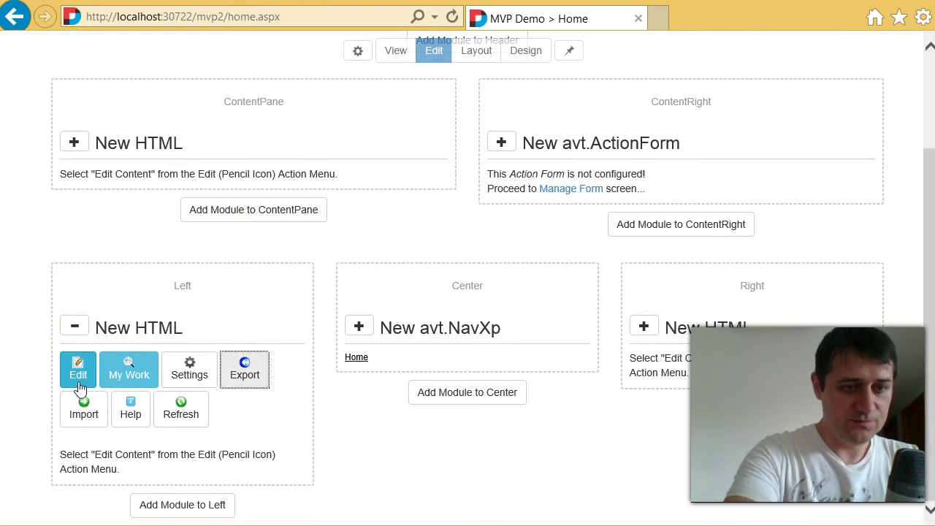
click(79, 387)
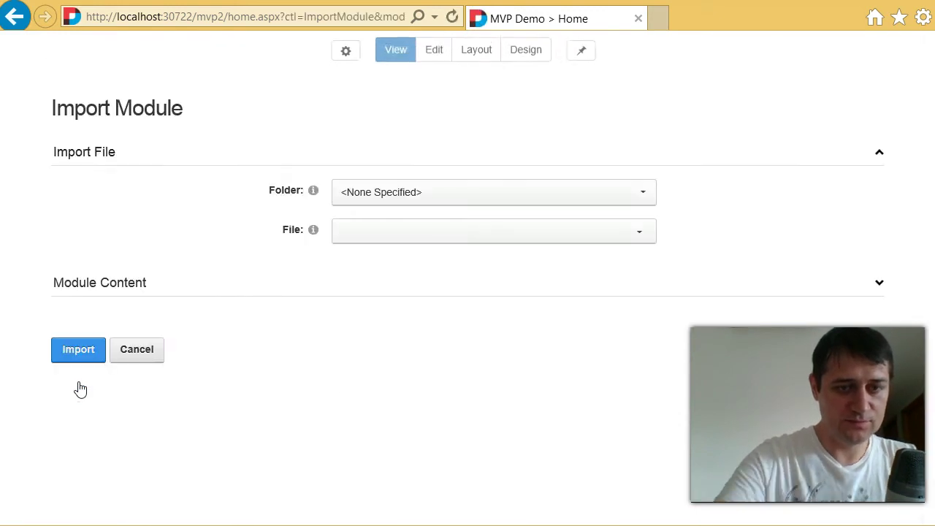
click(428, 195)
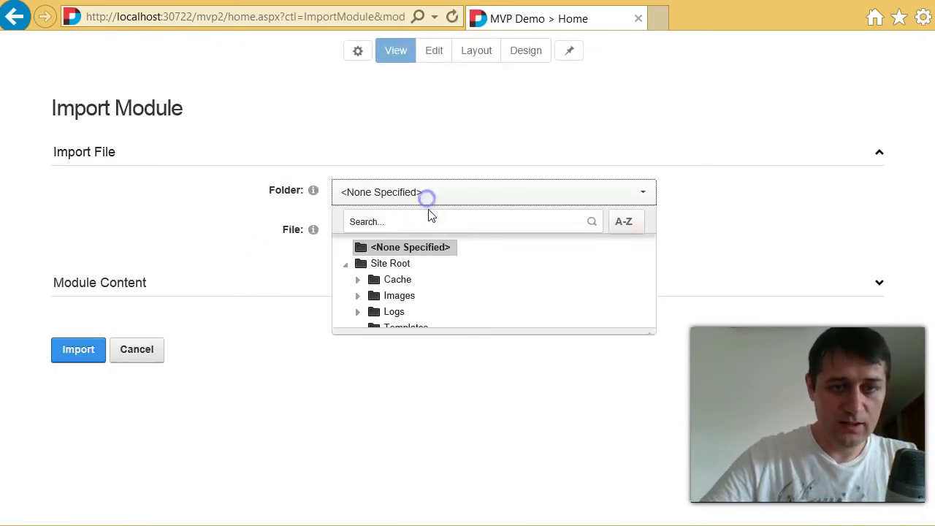
click(390, 265)
click(453, 233)
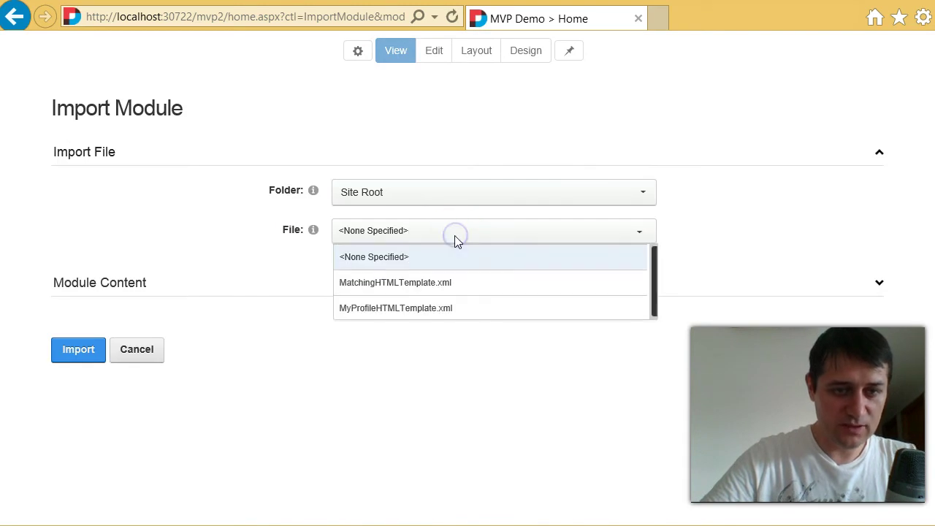
click(580, 313)
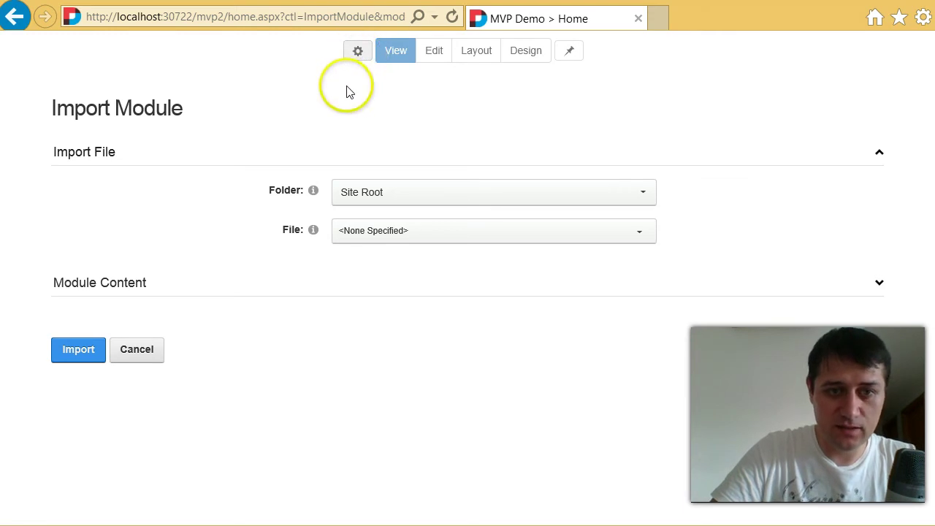
- Look over the page and admin features in the control panel, search them for "file man", and close the panel
click(360, 52)
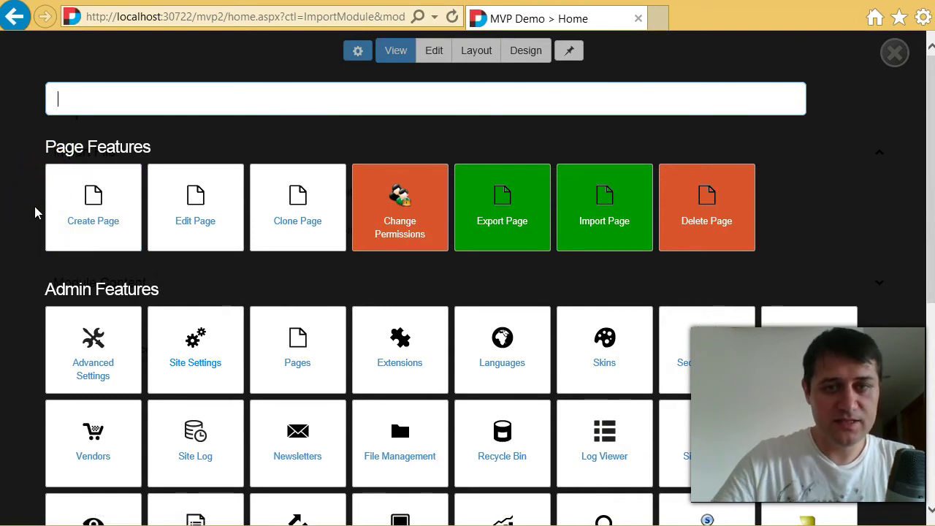
click(106, 211)
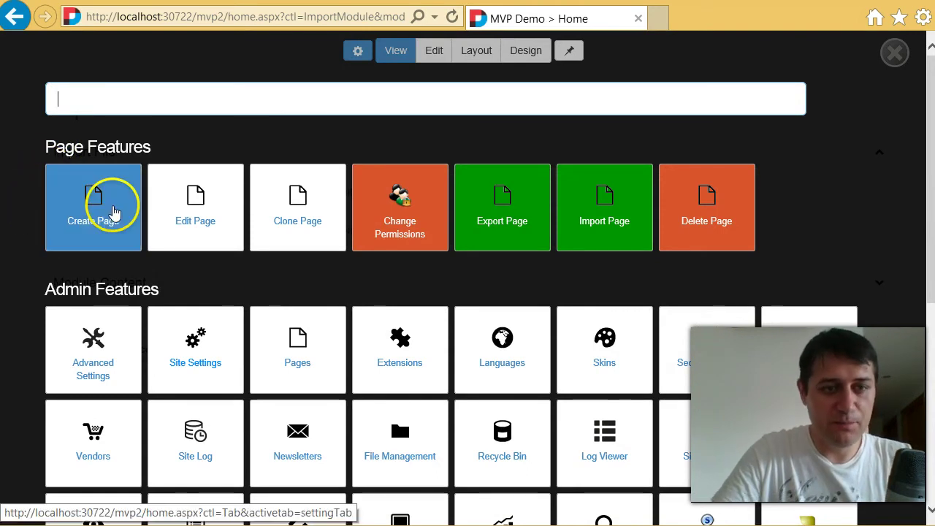
scroll(103, 234, down, 5)
scroll(394, 380, up, 6)
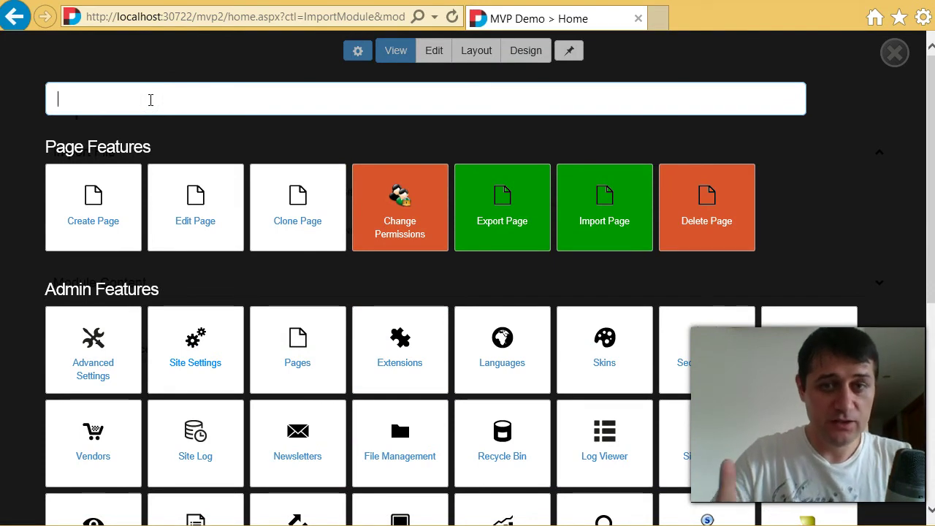
text(file man)
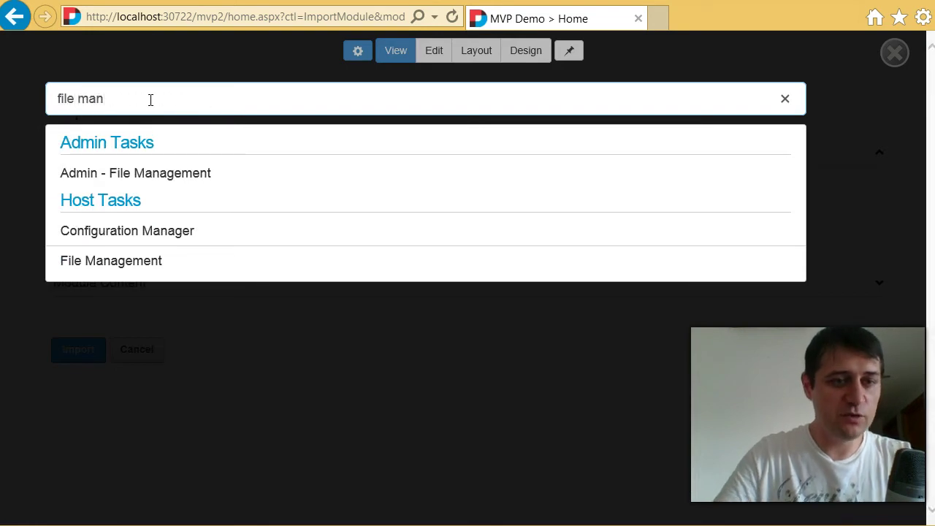
key(Down)
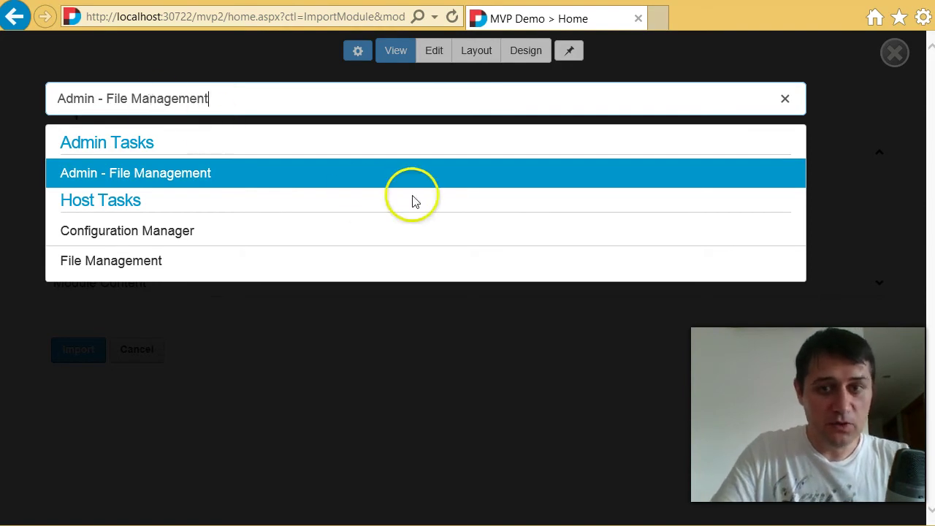
click(901, 57)
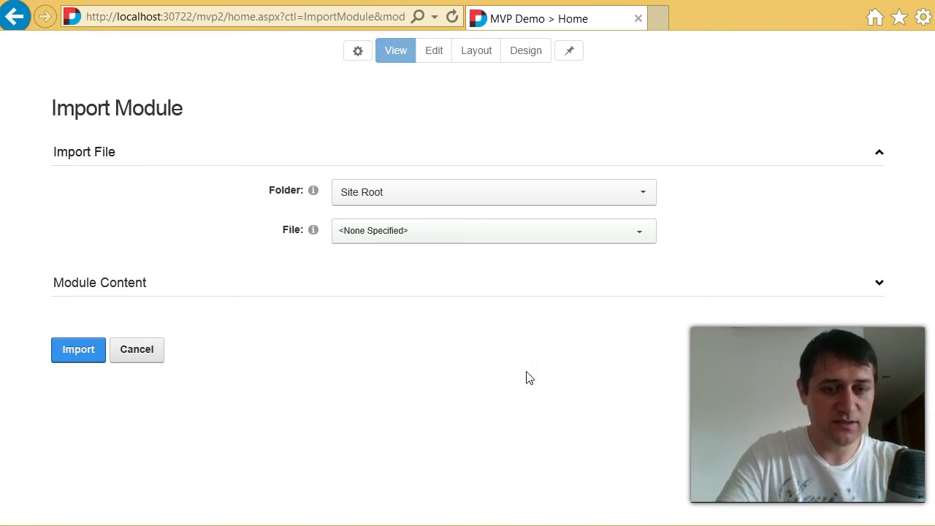
- Find the Admin - File Management page by searching for "file", open it, and synchronize the Root folder
key(ctrl+space)
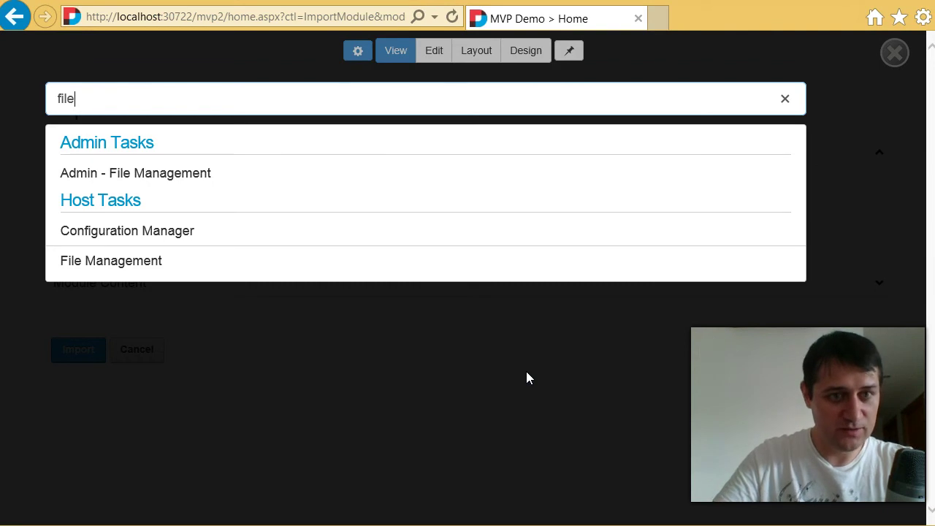
key(Down)
key(Return)
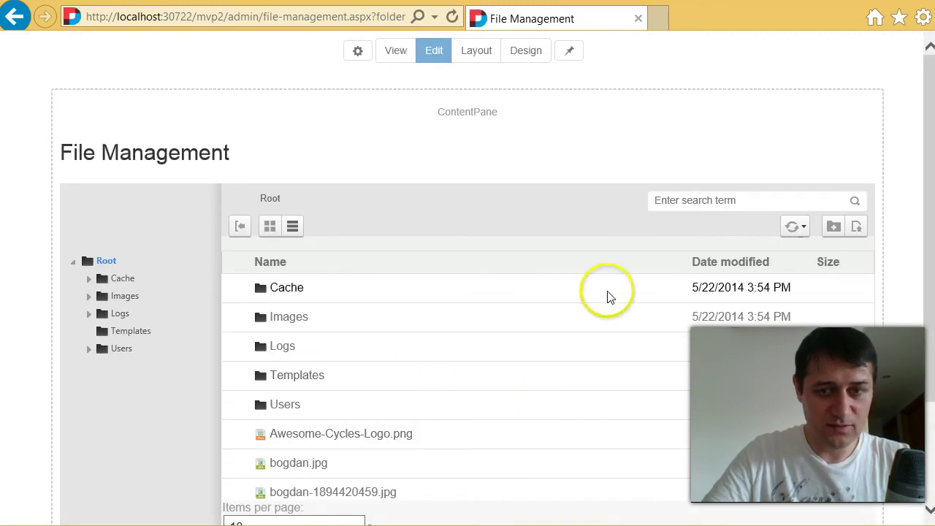
click(796, 227)
click(833, 309)
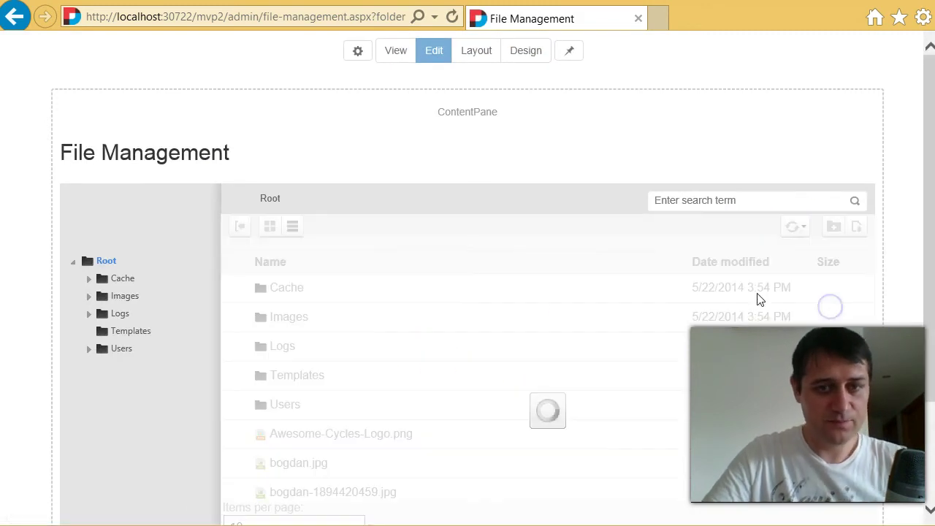
- Return to the module import screen and import SuccessstoryOwenandCharlie.xml from the Site Root folder
key(alt+Left)
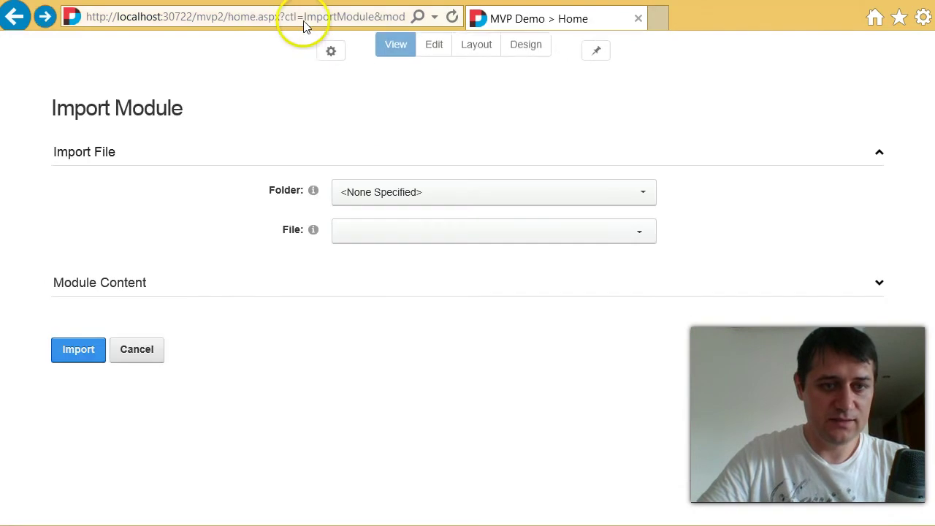
click(300, 25)
key(Return)
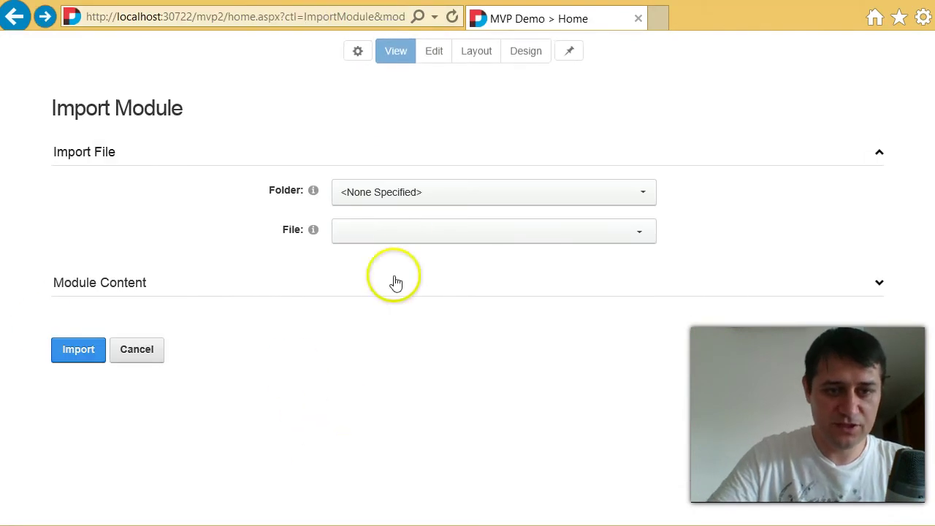
click(402, 192)
click(400, 263)
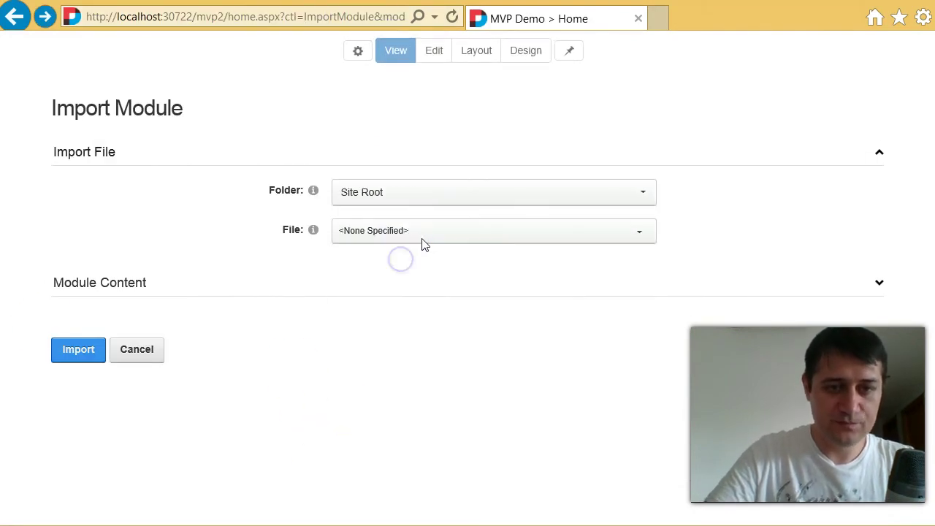
click(420, 232)
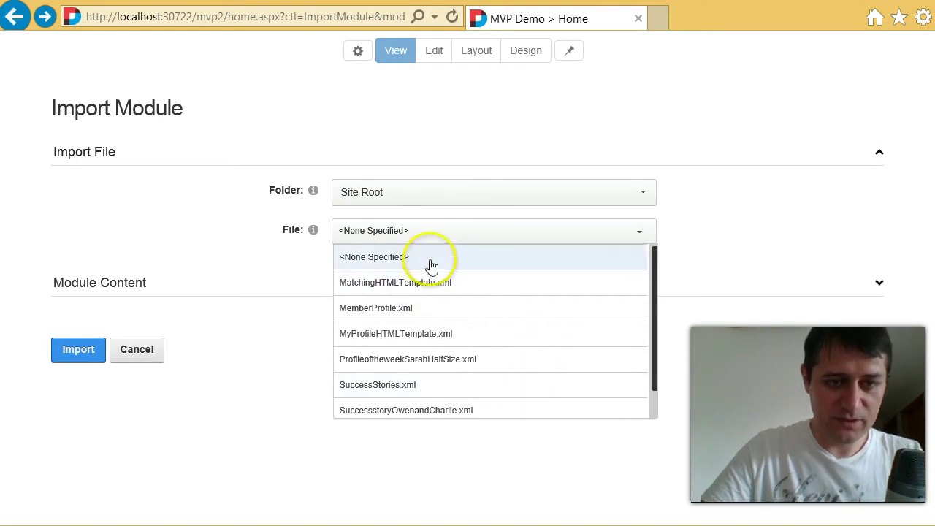
scroll(463, 342, down, 1)
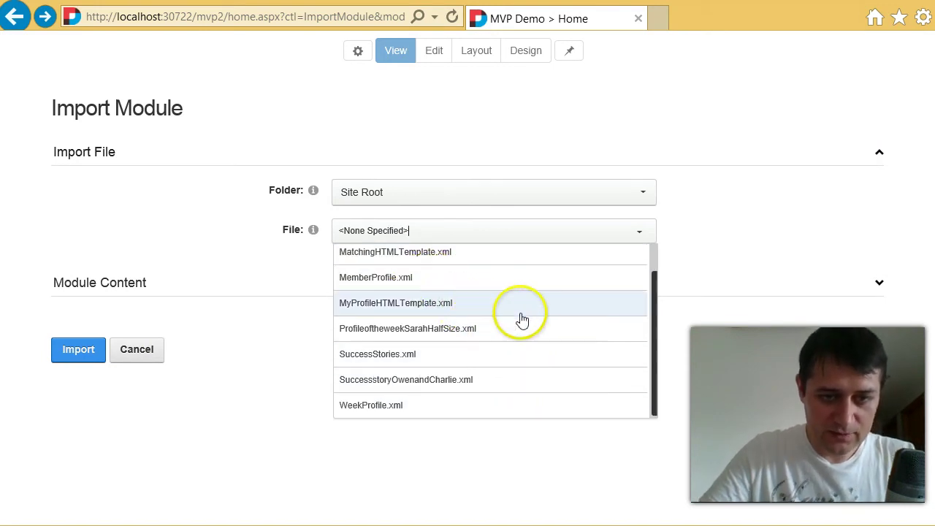
click(491, 379)
click(78, 354)
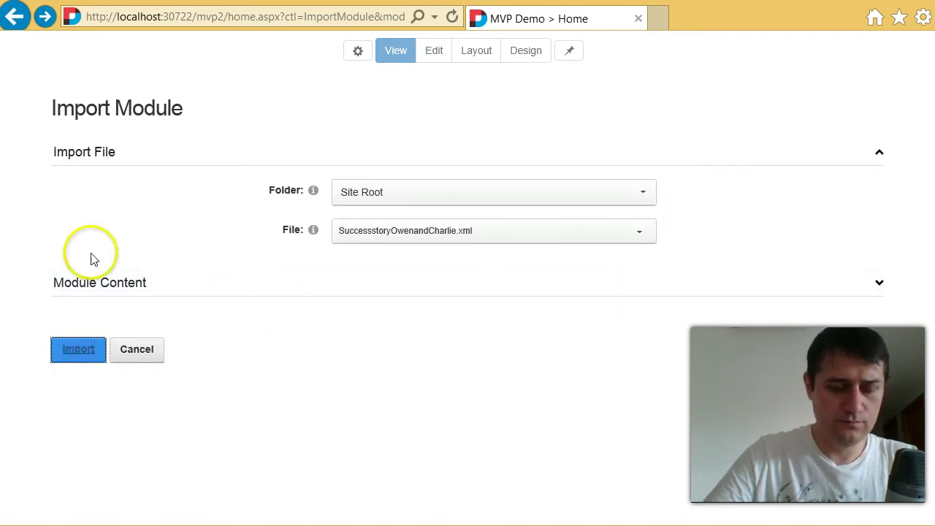
click(83, 351)
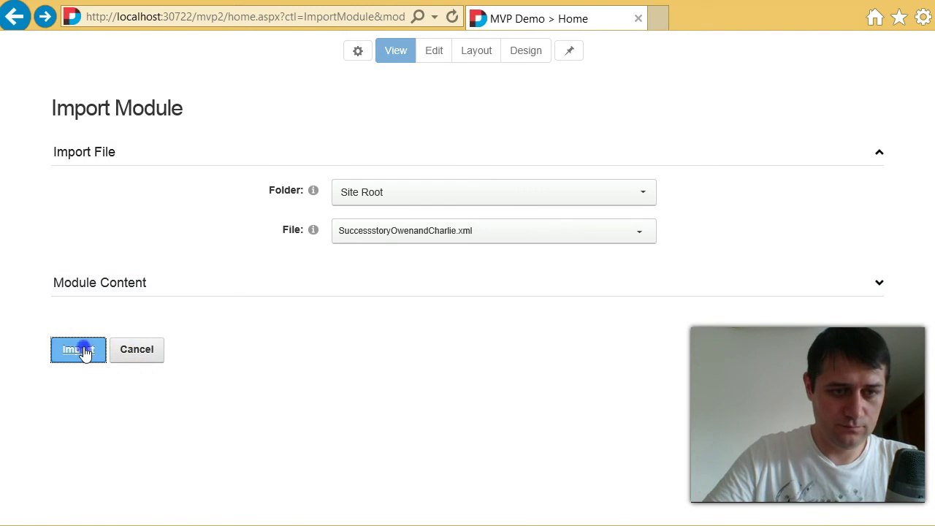
click(96, 394)
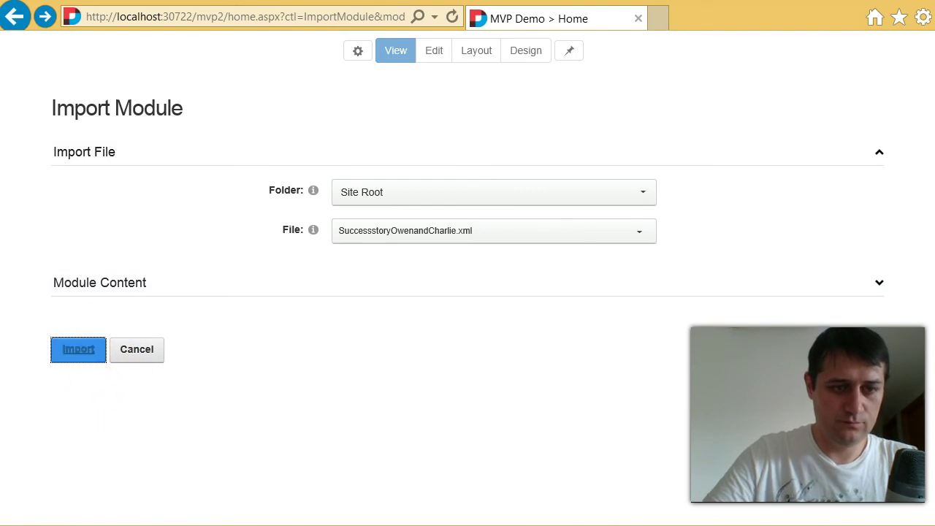
- Set up the Action Form in the ContentRight pane from the Registration Form template and return to the Home page
scroll(763, 416, down, 1)
scroll(753, 398, up, 2)
click(578, 247)
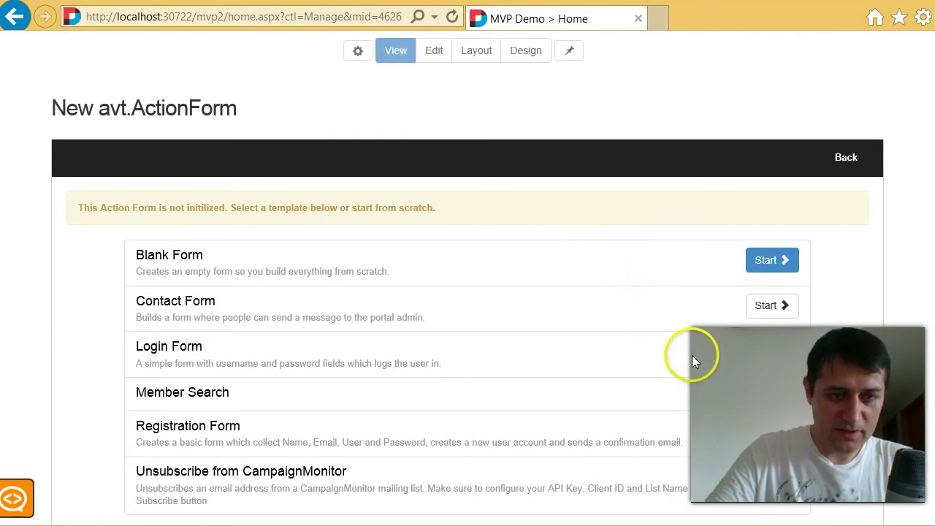
scroll(721, 380, down, 1)
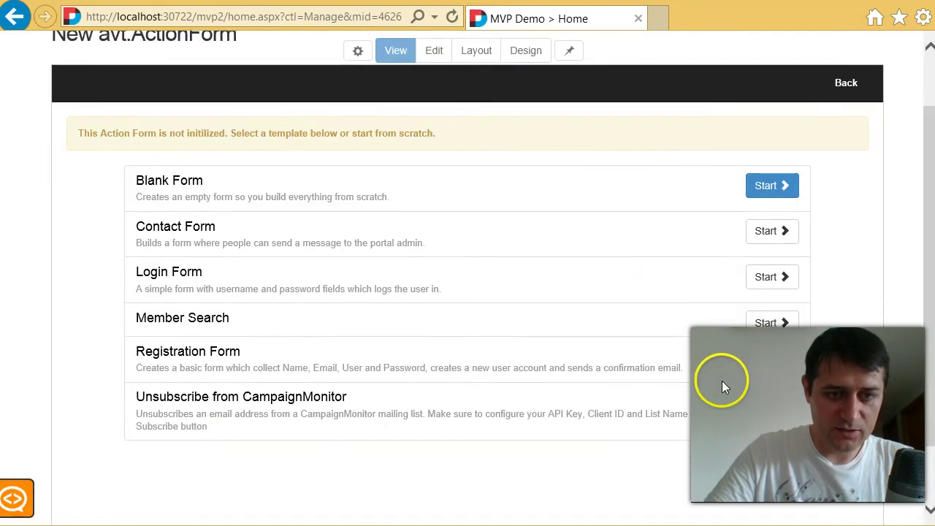
click(781, 360)
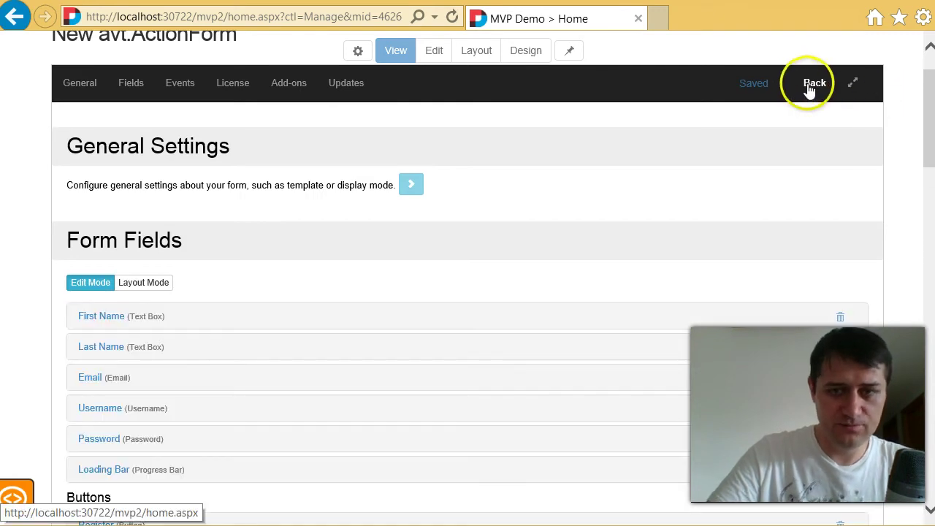
click(811, 86)
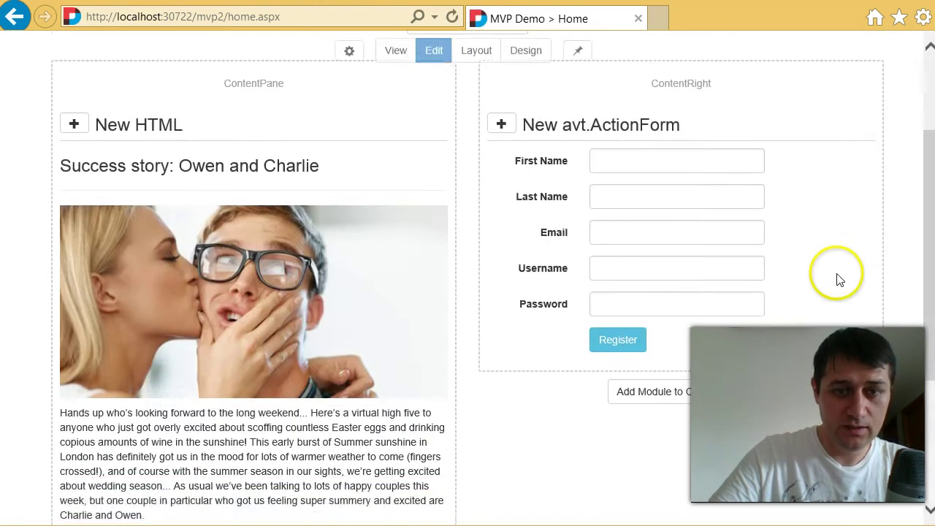
- Import WeekProfile.xml from the Site Root folder into the New HTML module in the Left pane
scroll(72, 307, down, 5)
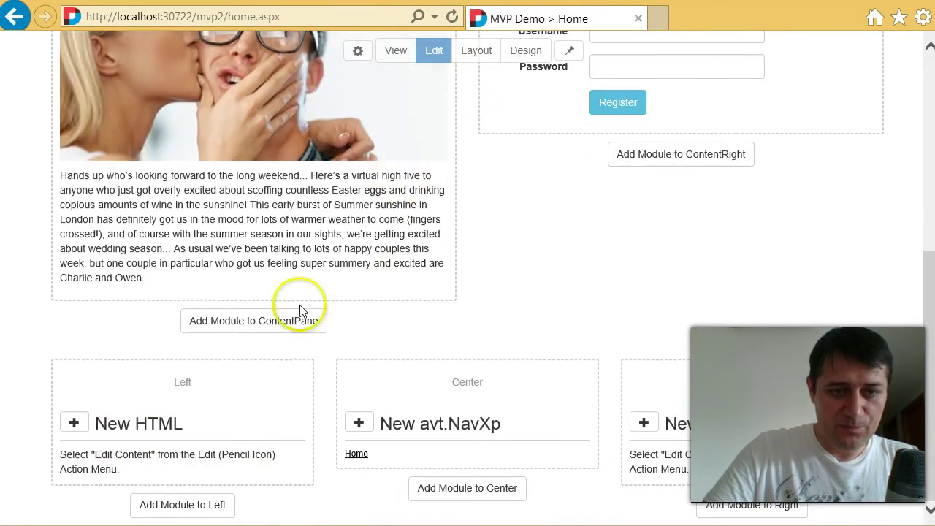
mouse_move(87, 433)
scroll(105, 484, down, 2)
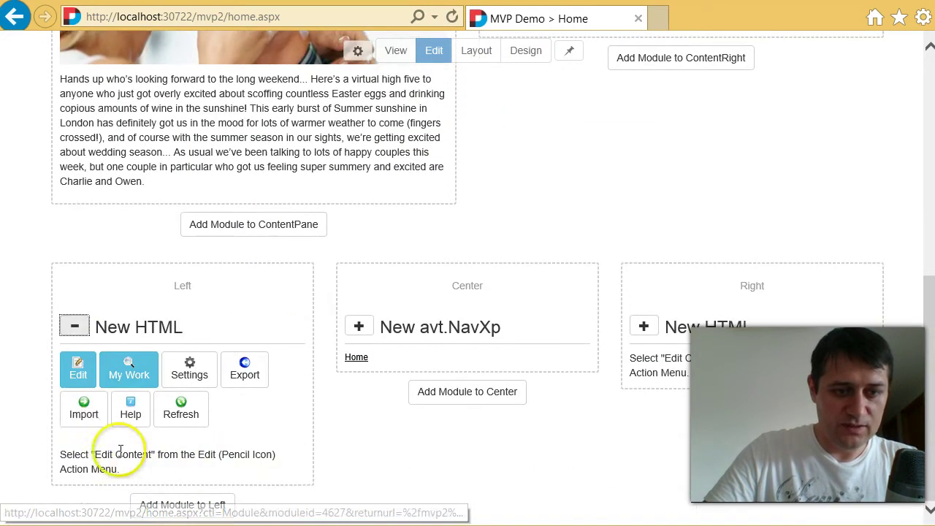
click(80, 409)
click(417, 189)
click(380, 263)
click(410, 248)
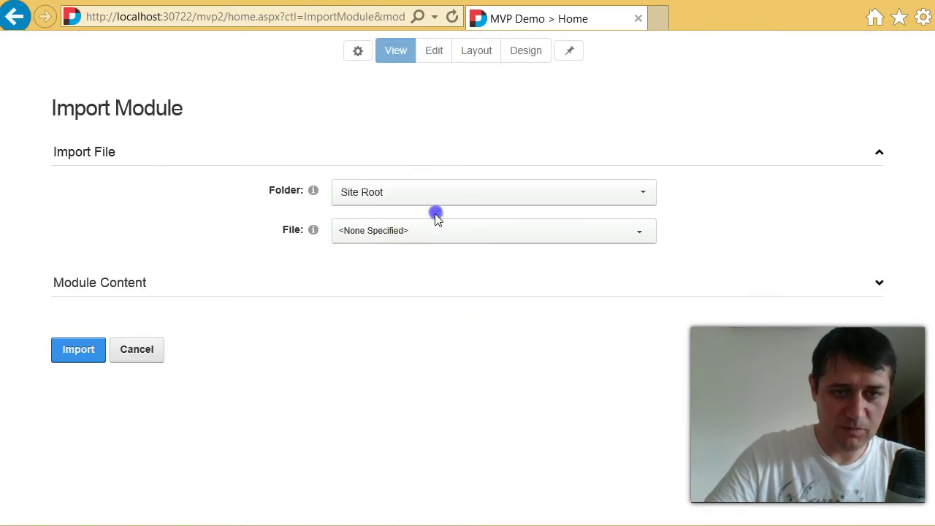
scroll(438, 406, down, 1)
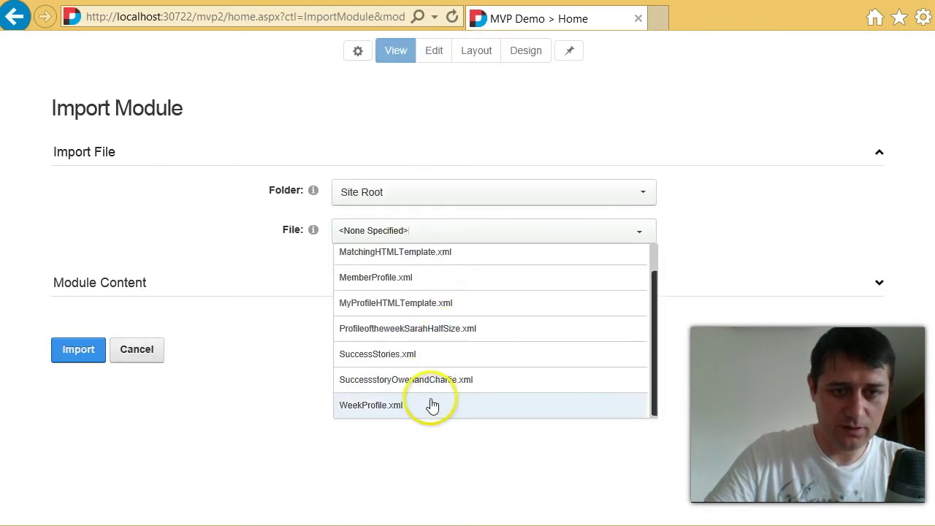
click(433, 405)
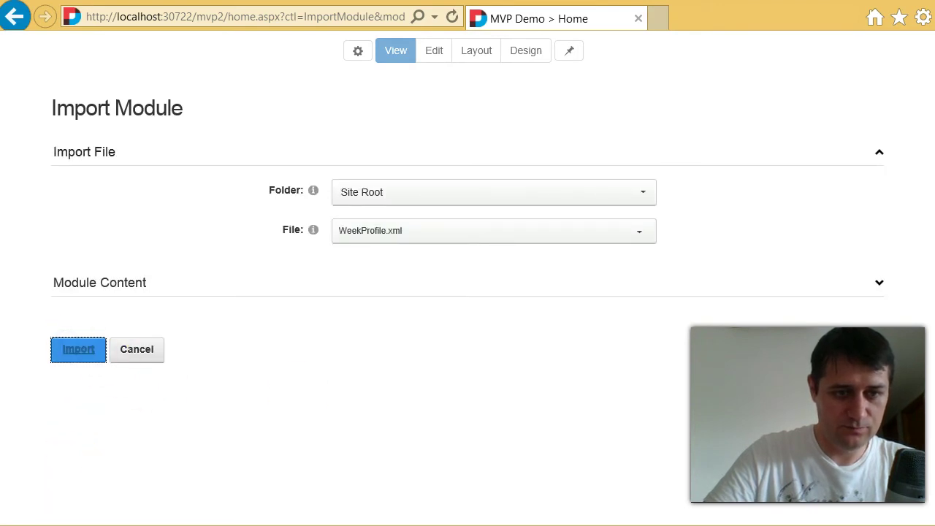
scroll(795, 351, down, 5)
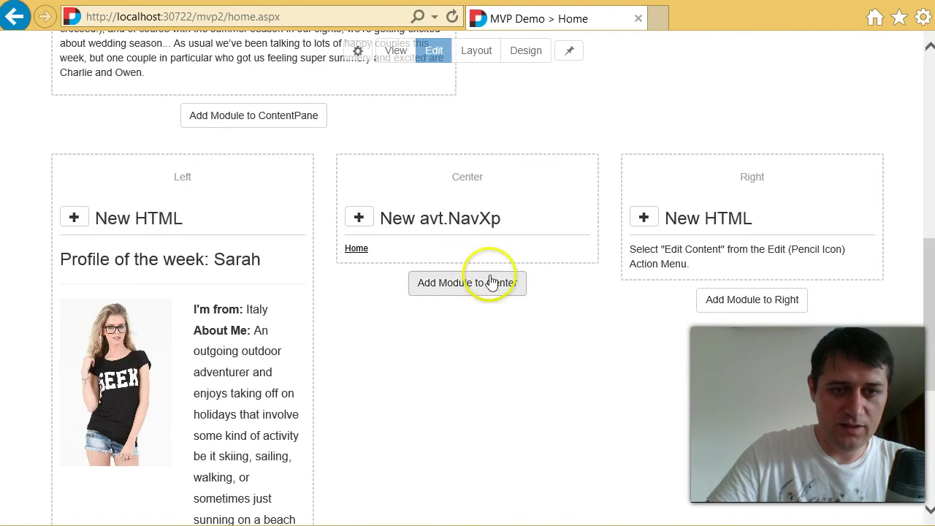
click(357, 216)
click(356, 216)
click(357, 219)
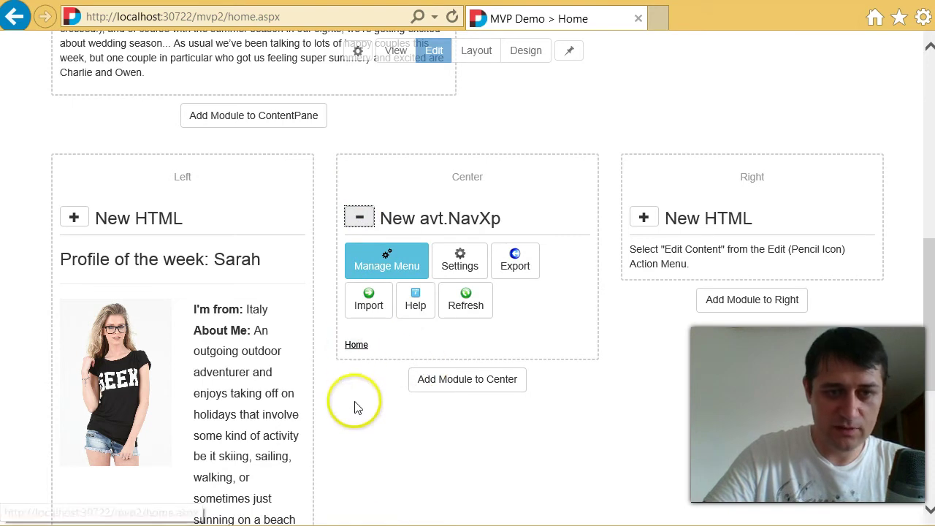
click(356, 222)
- Import SuccessStories.xml from the Site Root folder into the New HTML module in the Right pane
click(643, 217)
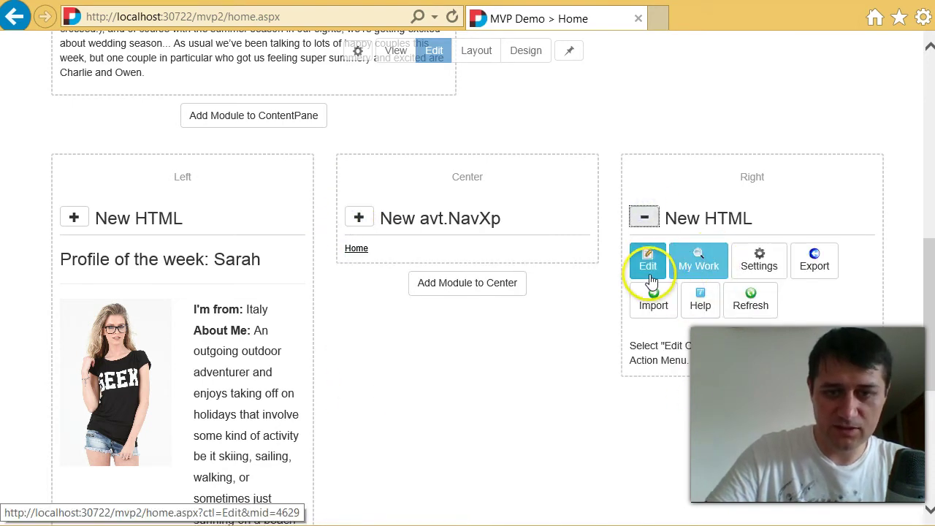
click(660, 305)
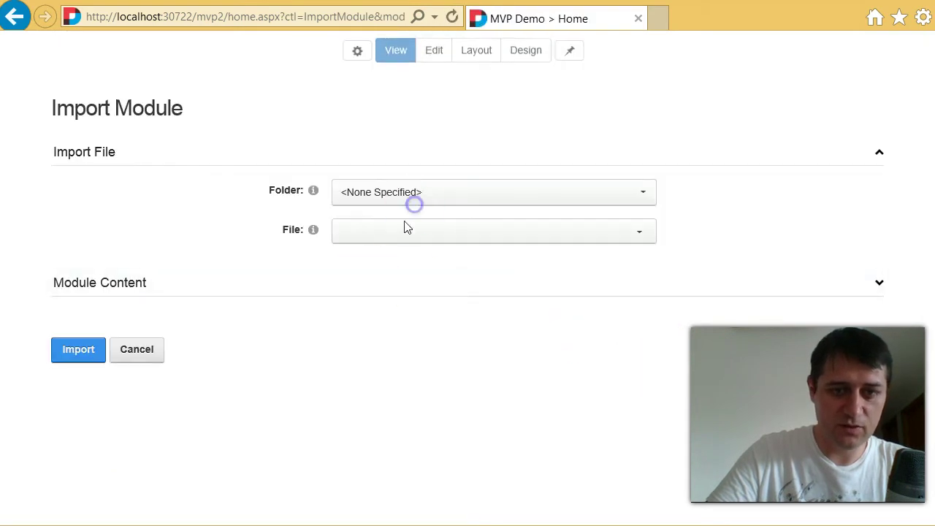
click(403, 192)
click(400, 265)
click(410, 232)
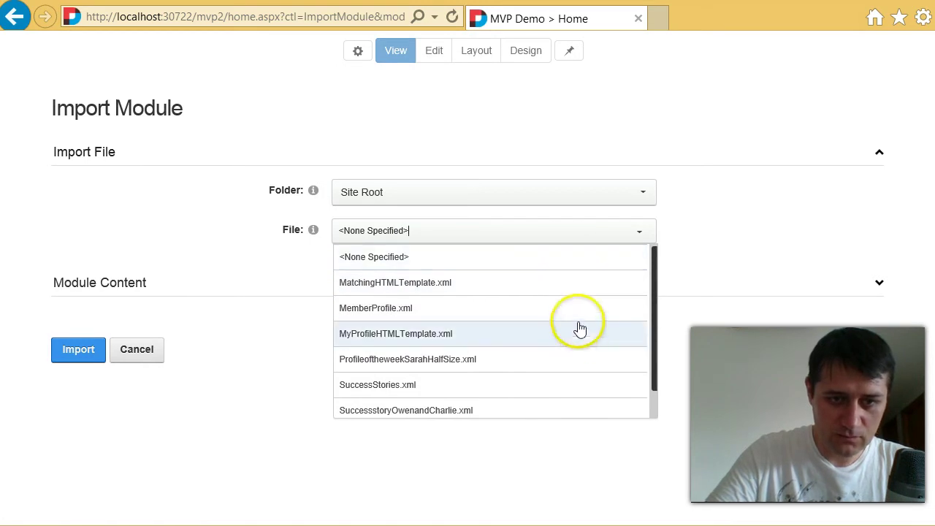
scroll(570, 343, down, 1)
scroll(550, 384, down, 1)
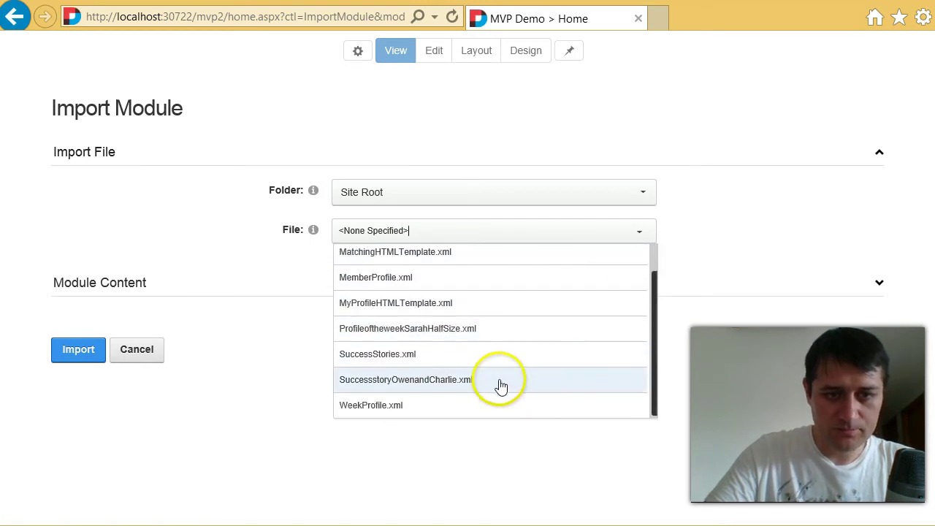
click(475, 363)
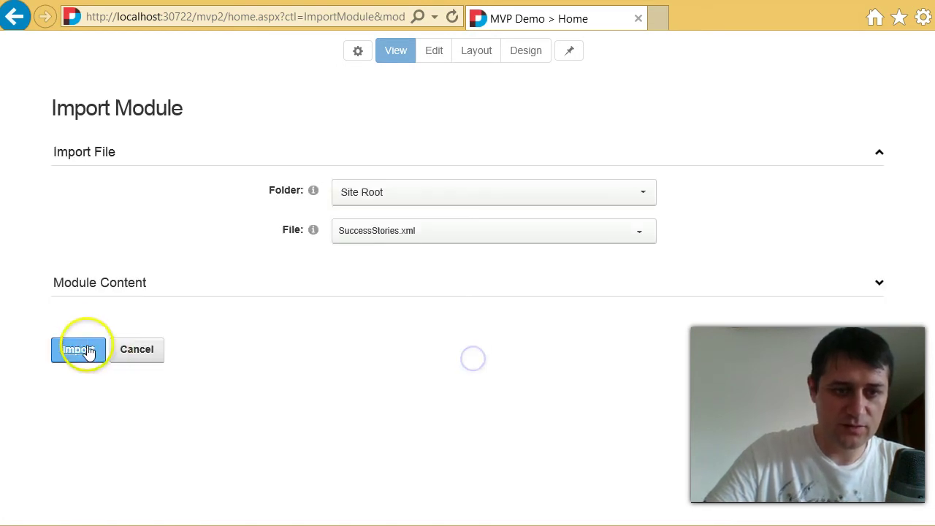
click(75, 349)
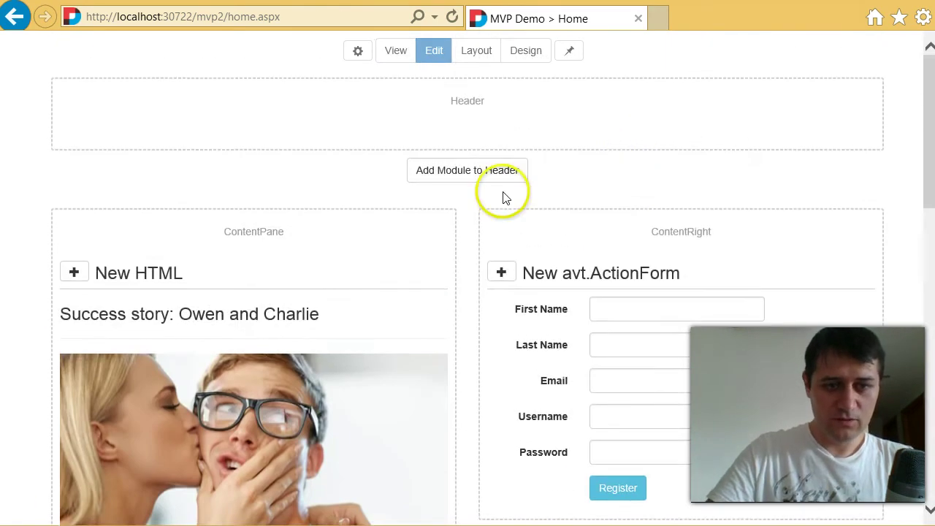
- Switch the Home page to layout editing and widen the Left pane in Row 3 by one column
scroll(503, 197, down, 10)
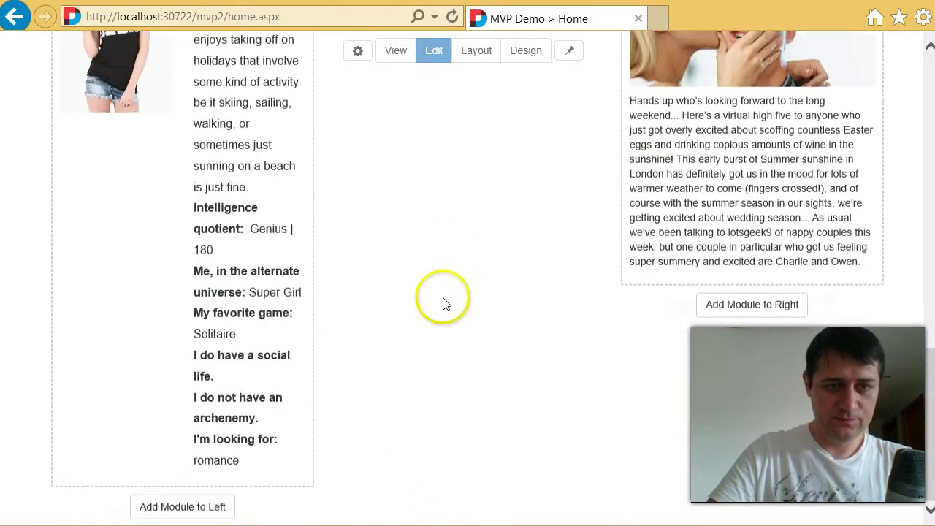
scroll(409, 317, up, 5)
scroll(251, 255, down, 2)
scroll(304, 259, down, 4)
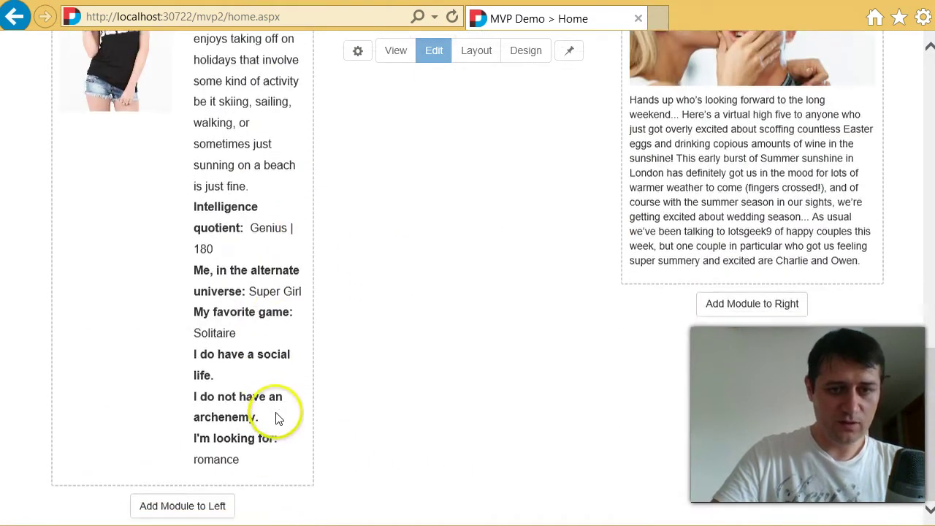
scroll(292, 336, up, 5)
scroll(503, 367, up, 10)
click(476, 49)
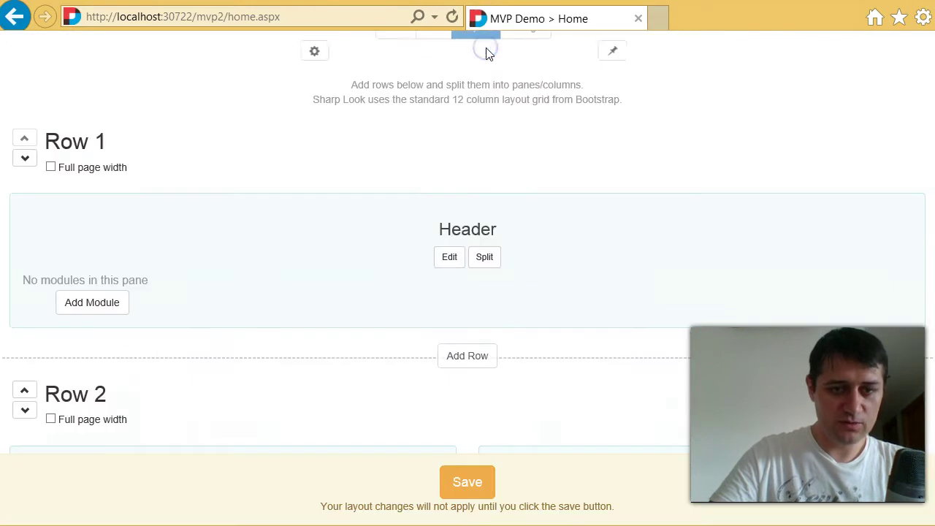
scroll(368, 257, down, 8)
click(276, 266)
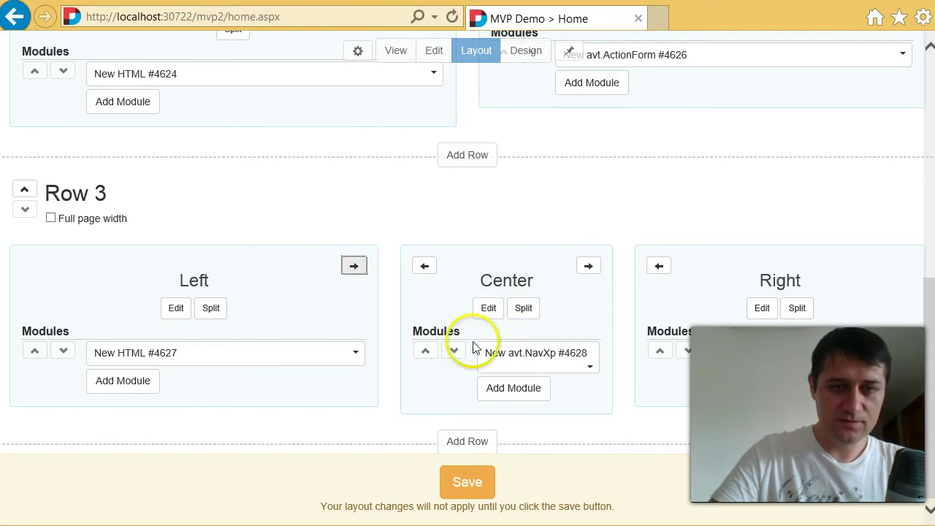
- Delete the Center pane from Row 3, widen the Left pane to half the row, and save the layout
click(513, 360)
click(510, 409)
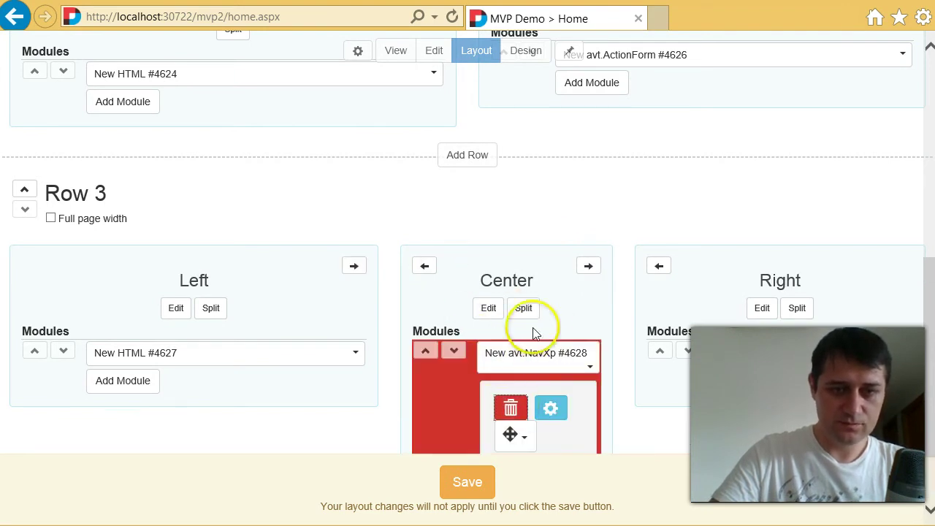
click(532, 313)
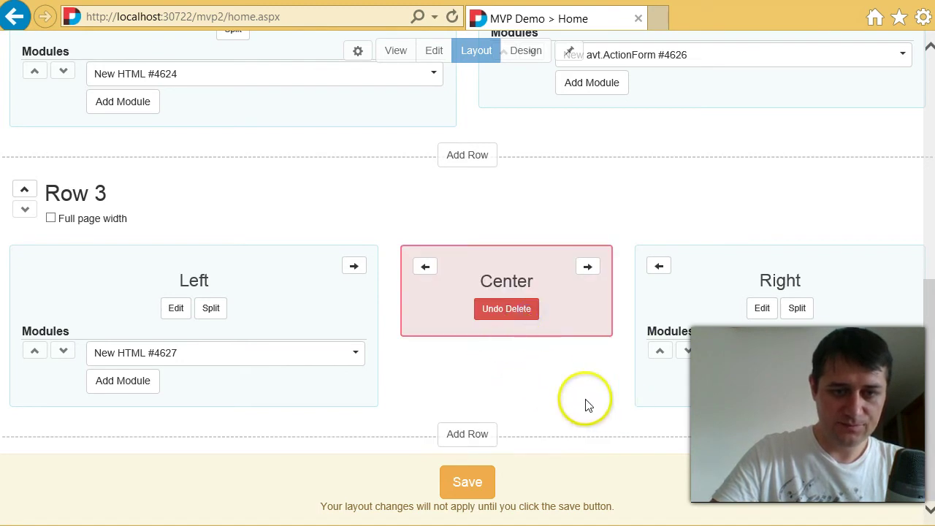
click(468, 482)
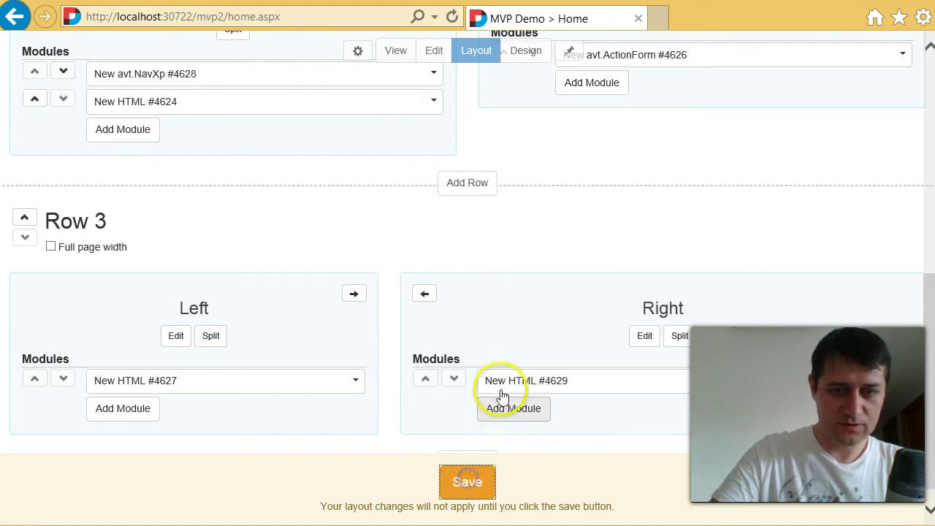
click(354, 297)
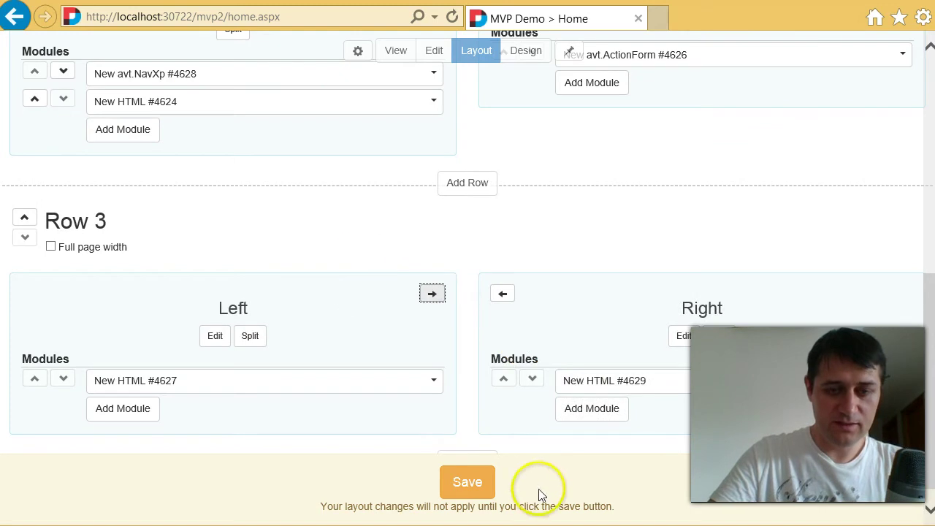
click(465, 482)
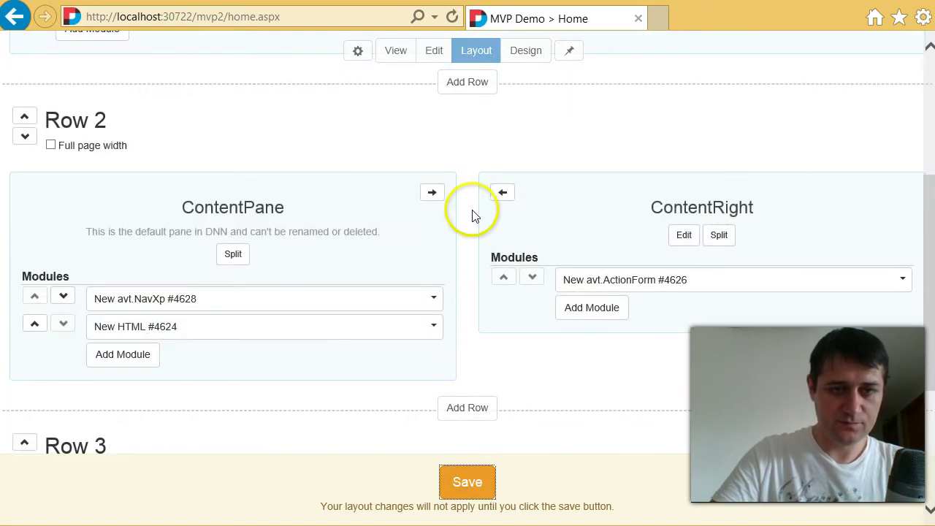
- Review the Home page in view mode, checking the registration form, success stories and weekly profile
click(409, 49)
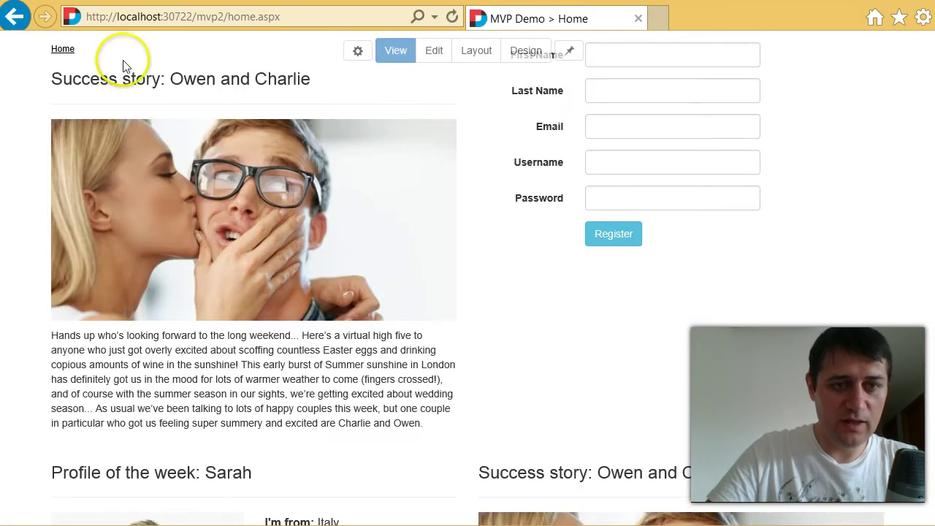
scroll(689, 142, down, 1)
scroll(638, 95, up, 1)
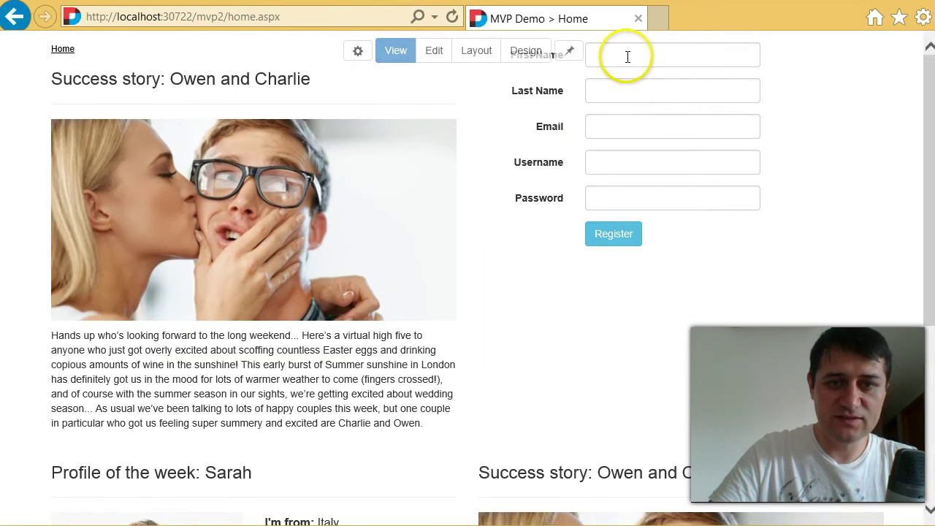
scroll(305, 338, down, 4)
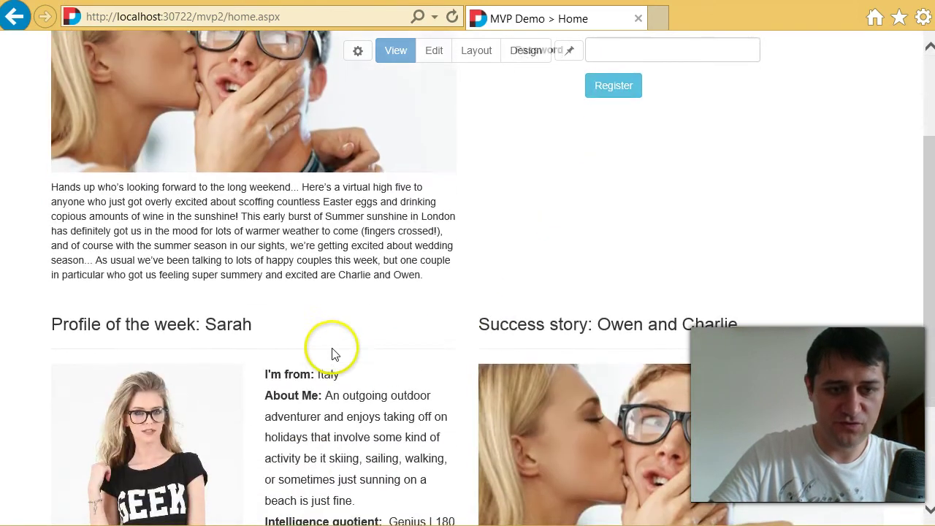
scroll(762, 386, up, 4)
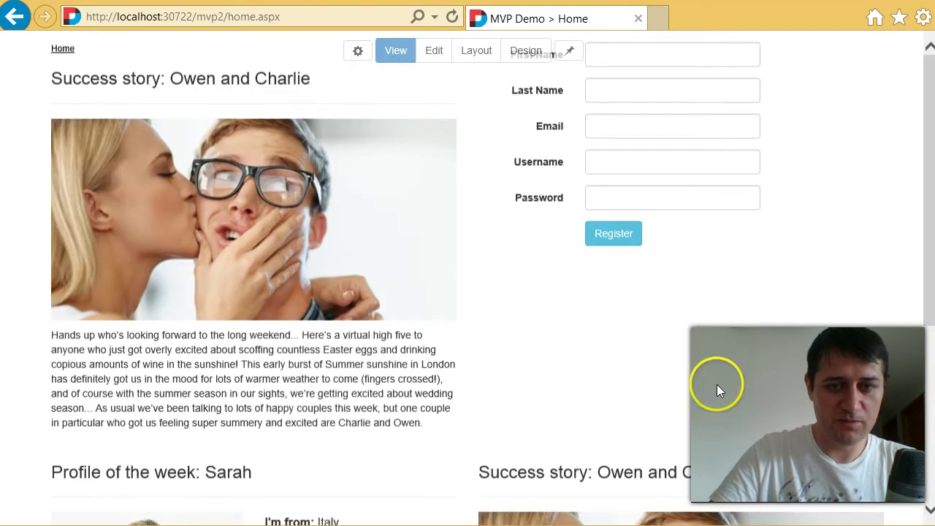
scroll(631, 317, down, 4)
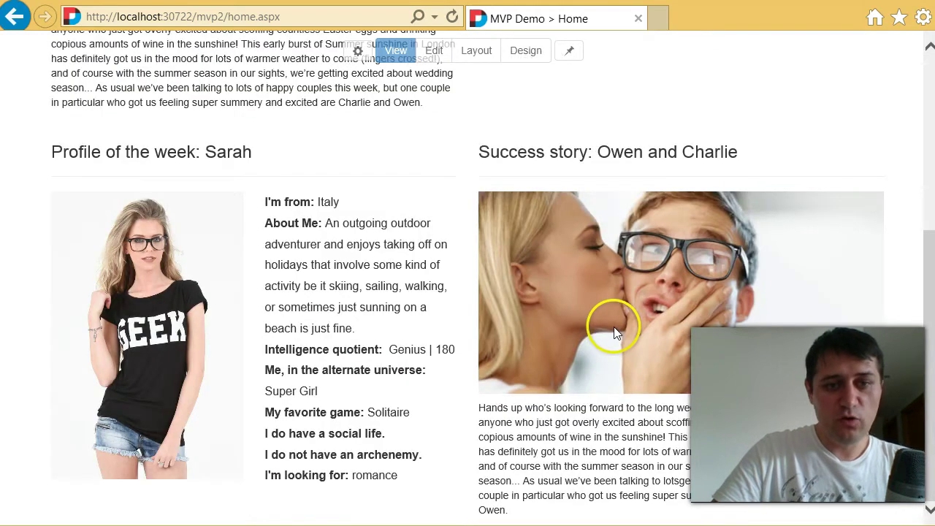
scroll(613, 333, up, 4)
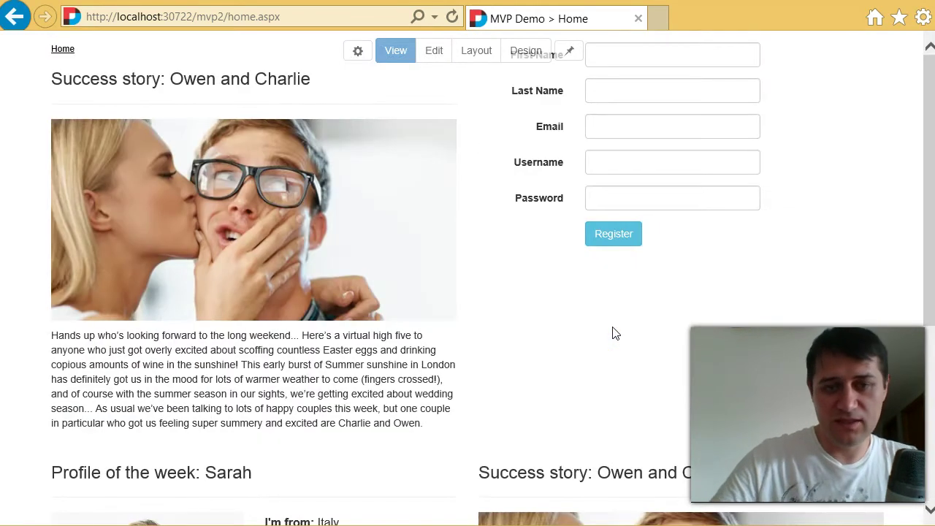
- Start design editing of Row 1 and set its background pattern to geek-dating-header-3.jpg
click(520, 51)
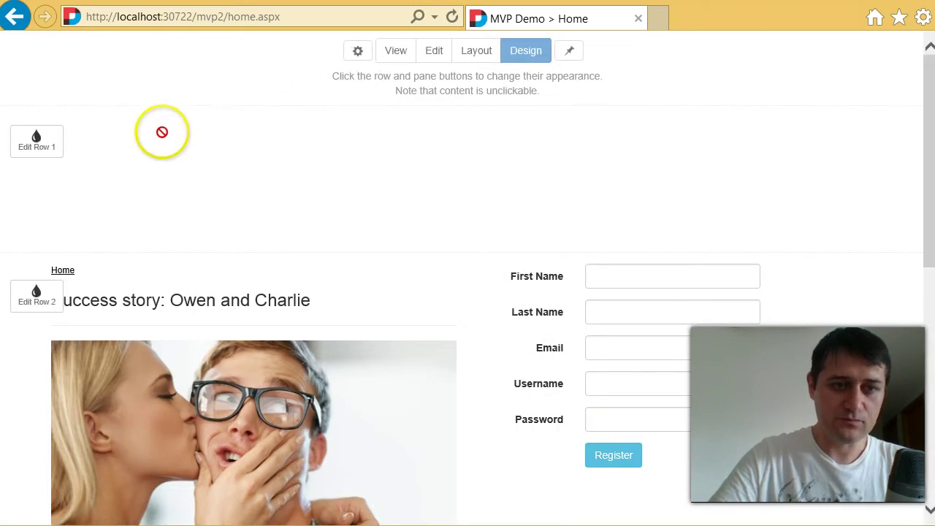
scroll(212, 147, down, 6)
scroll(212, 147, up, 6)
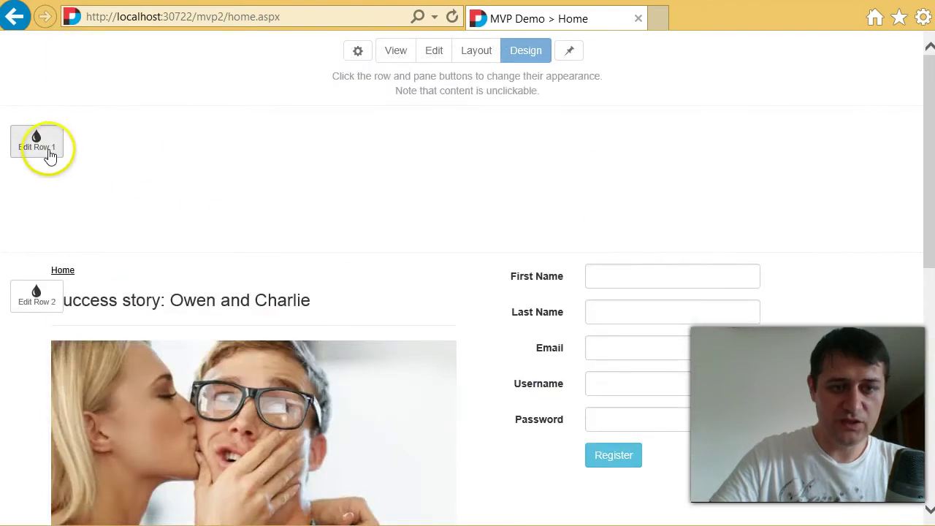
click(40, 151)
click(368, 163)
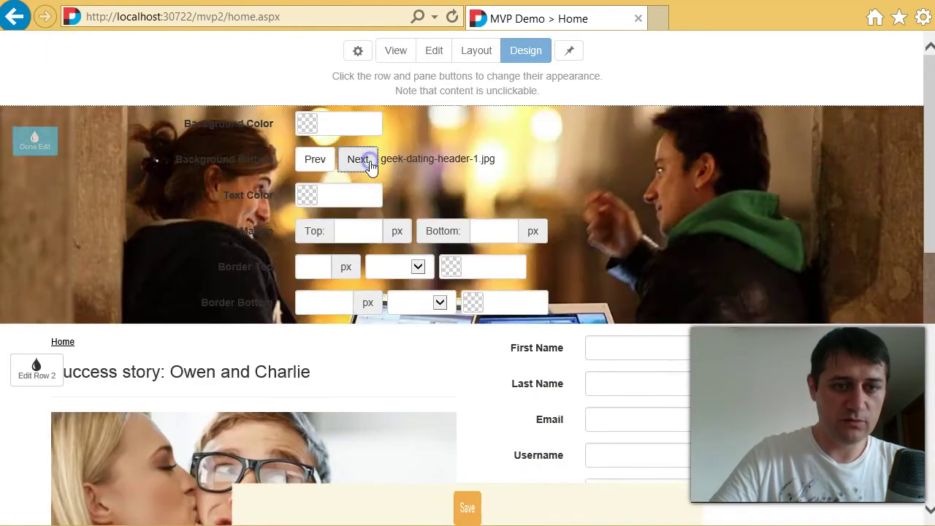
click(369, 165)
click(369, 164)
click(369, 163)
click(369, 164)
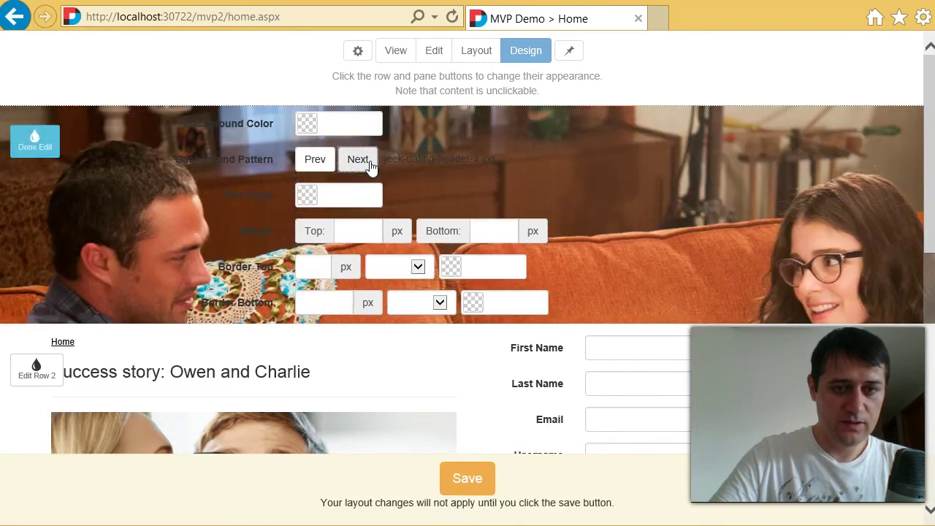
click(317, 168)
click(317, 168)
- Set Row 1's margins to 300 px top and 100 px bottom, save the design, and return to view mode
scroll(344, 190, down, 1)
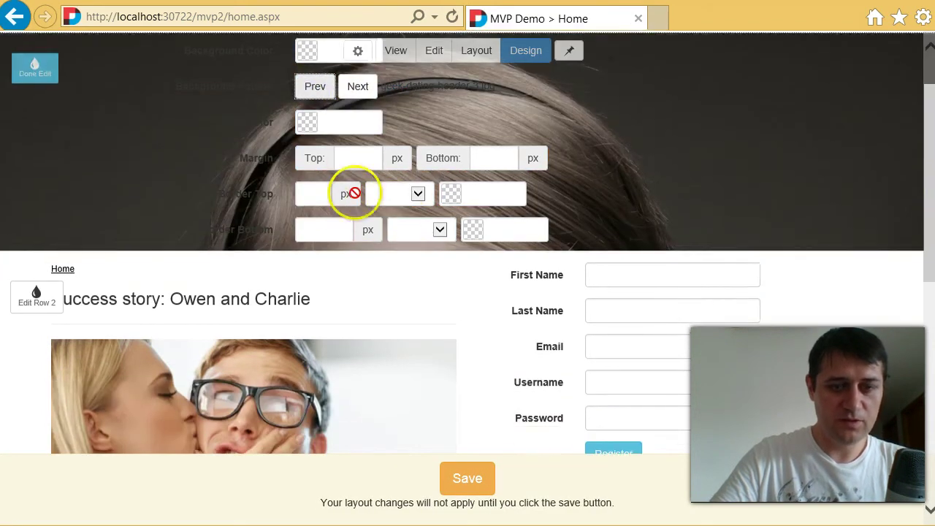
click(350, 157)
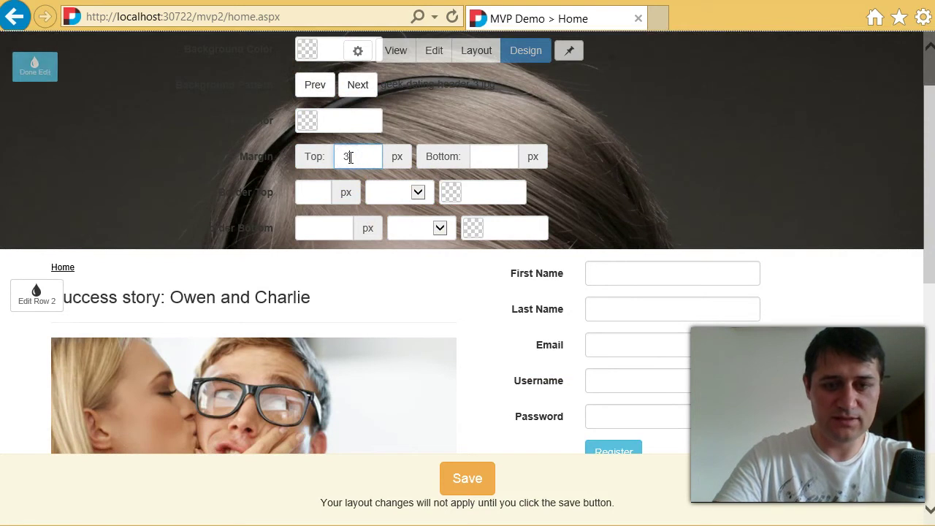
click(471, 159)
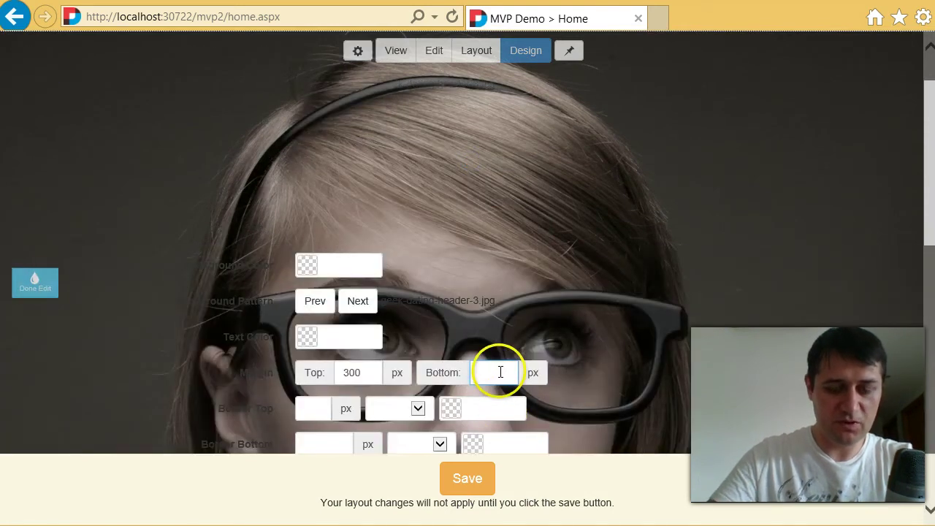
scroll(636, 302, down, 2)
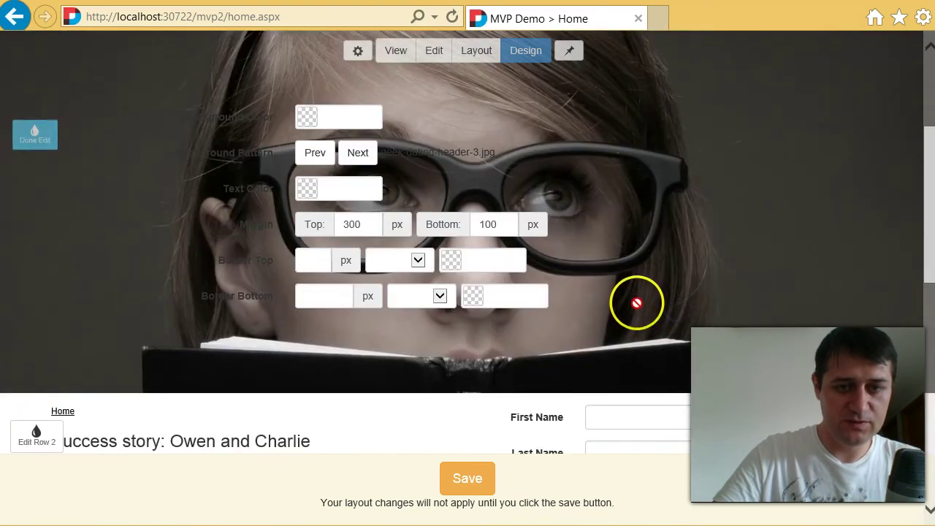
click(471, 478)
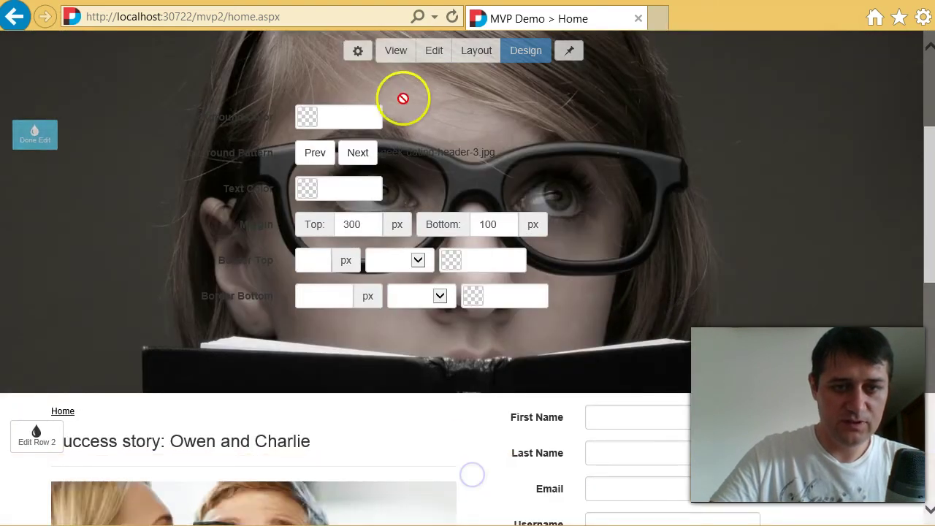
click(395, 51)
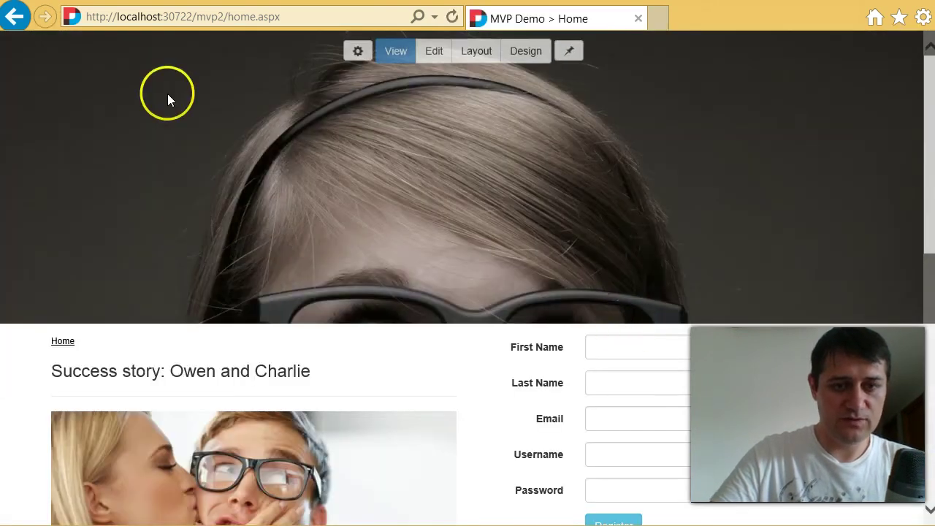
- Change Row 1's bottom margin to 240 px, save the design, and check the page in view mode
click(509, 50)
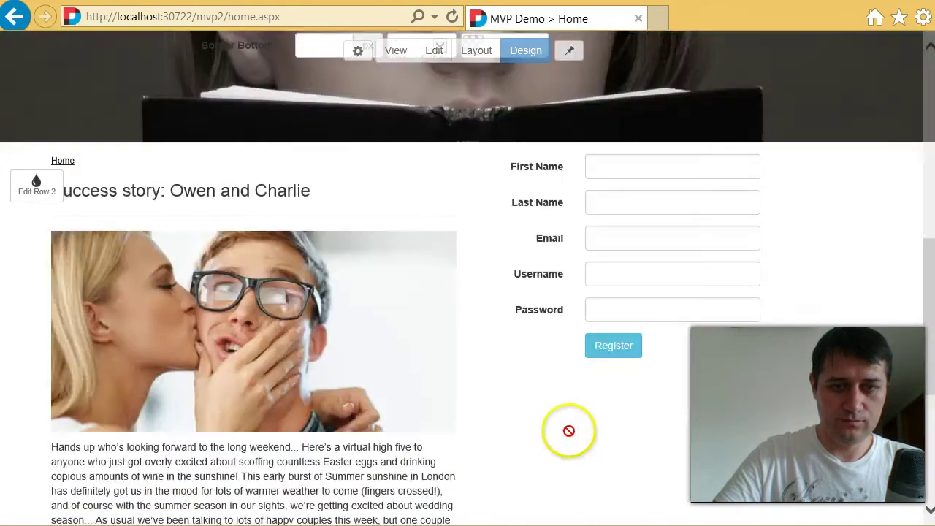
key(BackSpace)
click(468, 480)
click(396, 51)
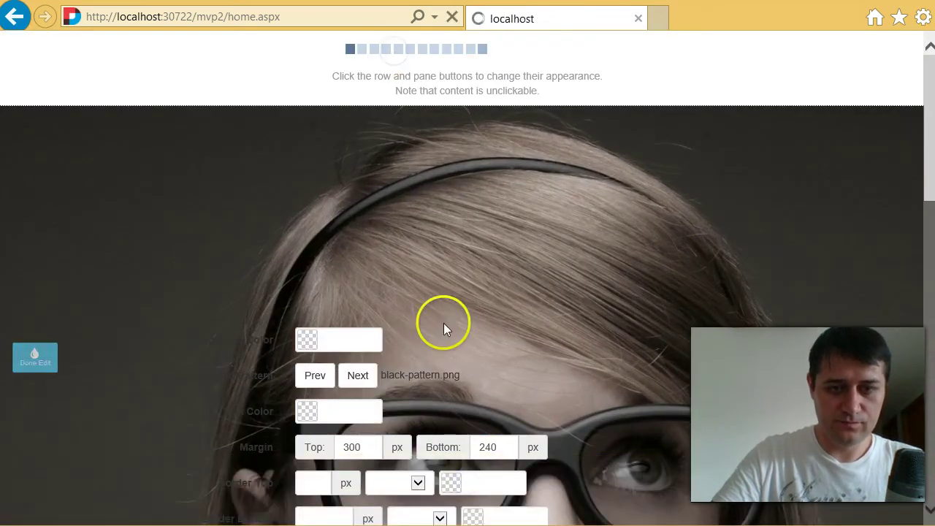
scroll(774, 211, down, 5)
scroll(749, 228, up, 5)
scroll(139, 314, down, 6)
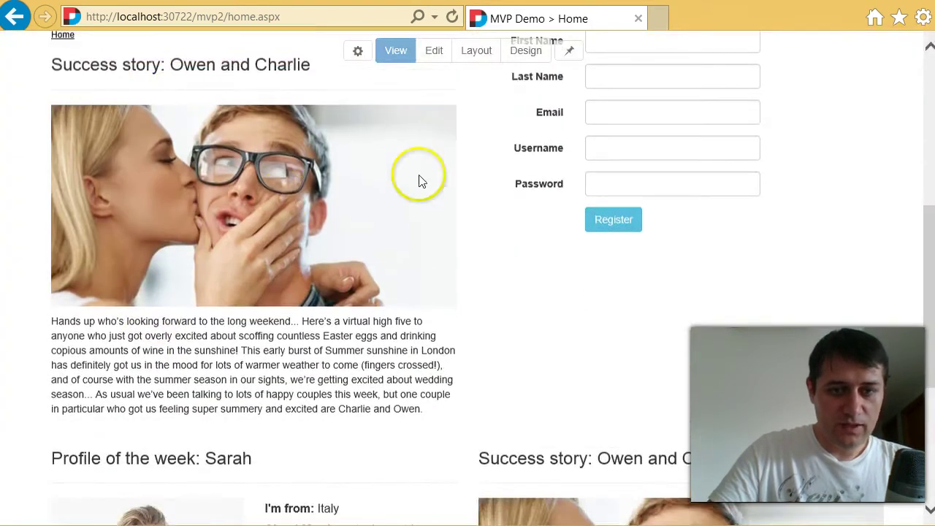
- Start design editing of Row 3, the row holding the weekly profile and the second success story
scroll(490, 203, up, 2)
scroll(167, 234, down, 2)
scroll(156, 234, up, 2)
scroll(132, 277, down, 4)
scroll(131, 326, down, 1)
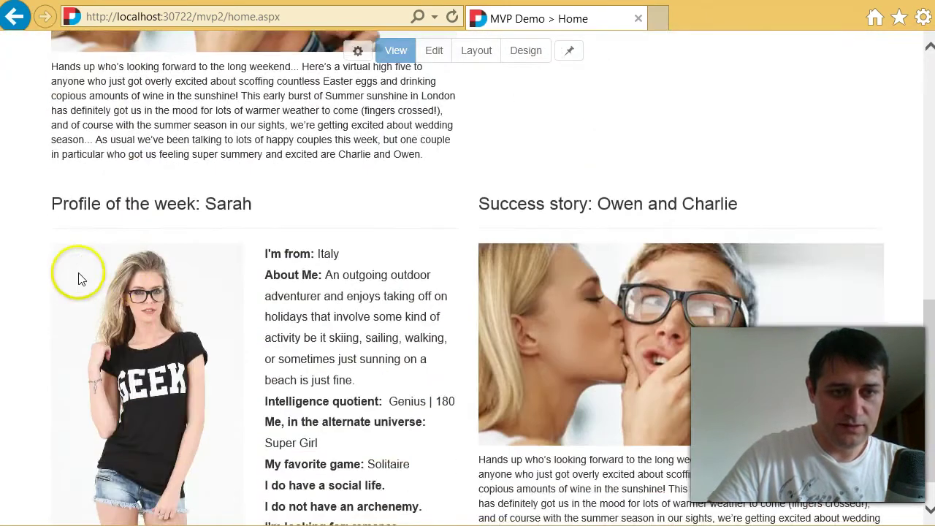
scroll(496, 315, down, 1)
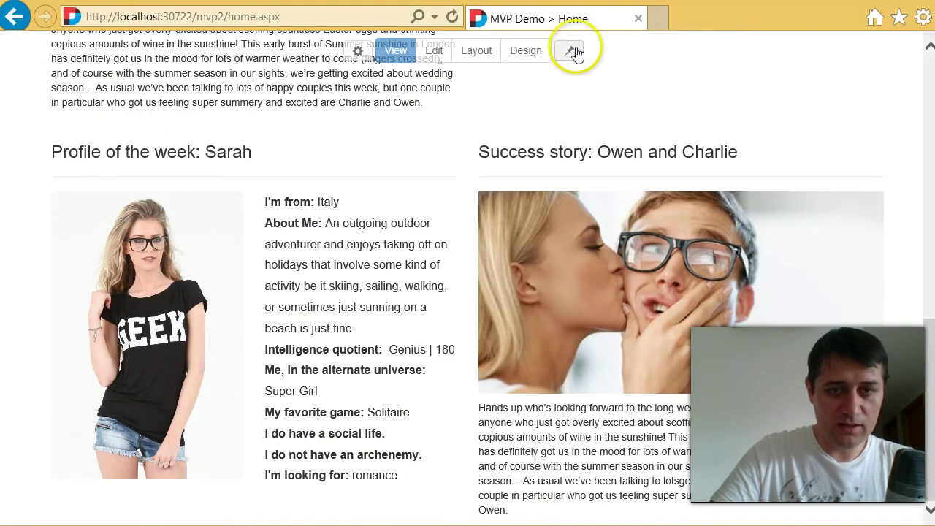
click(534, 53)
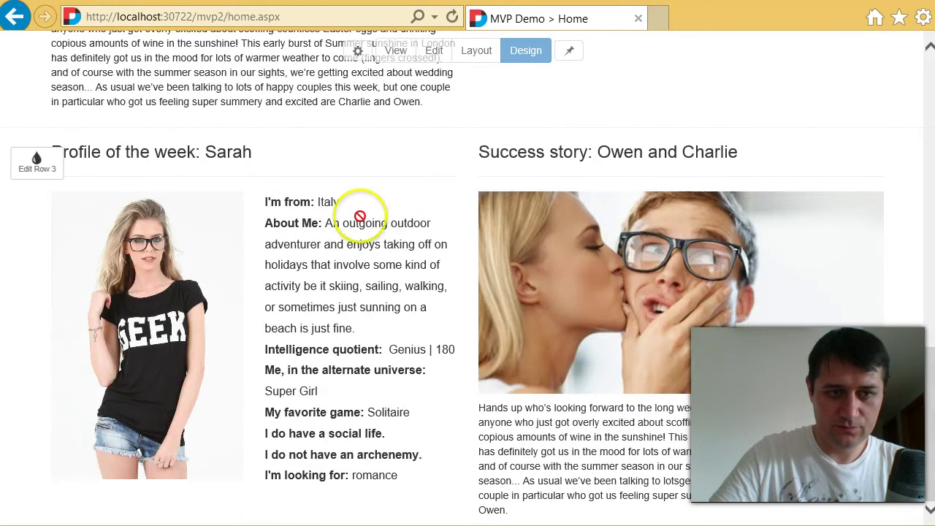
click(40, 165)
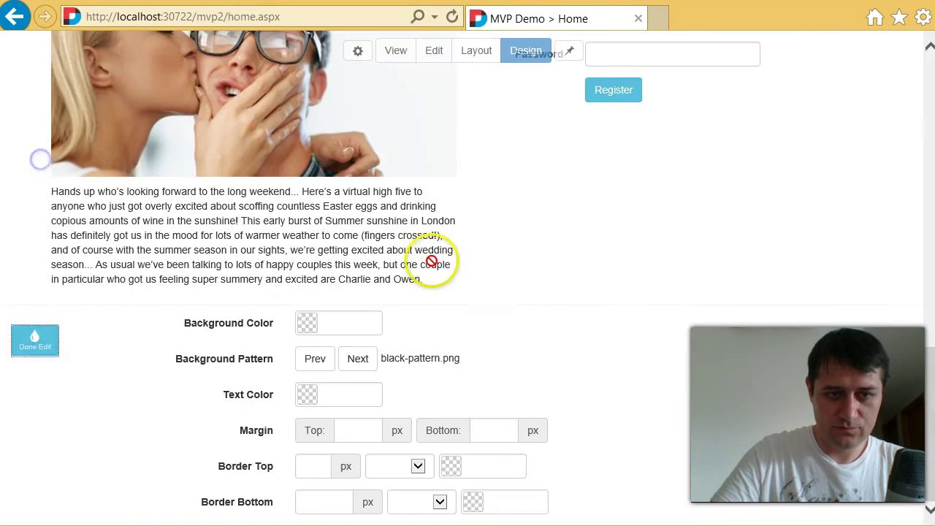
- Set Row 3's background color to light gray #f0f0f0, save the design, and check the row in view mode
click(347, 337)
click(354, 322)
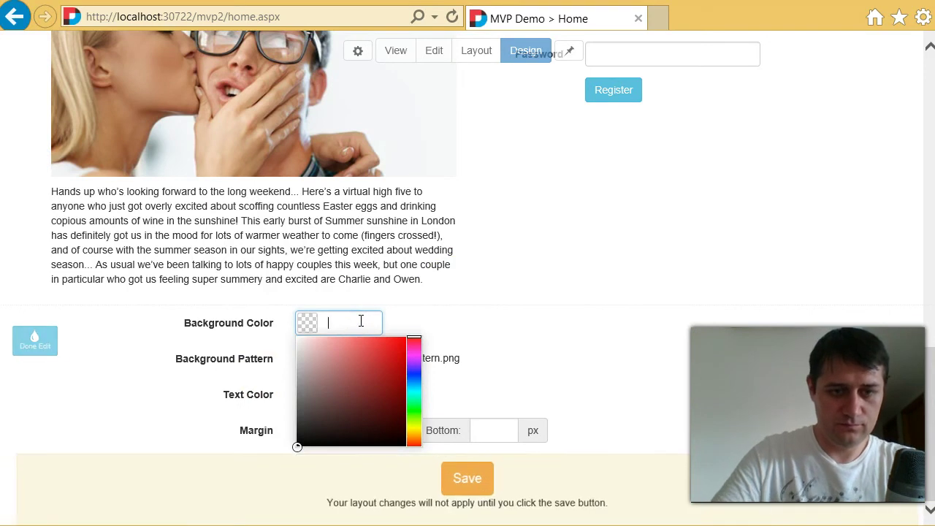
drag(326, 334, 290, 352)
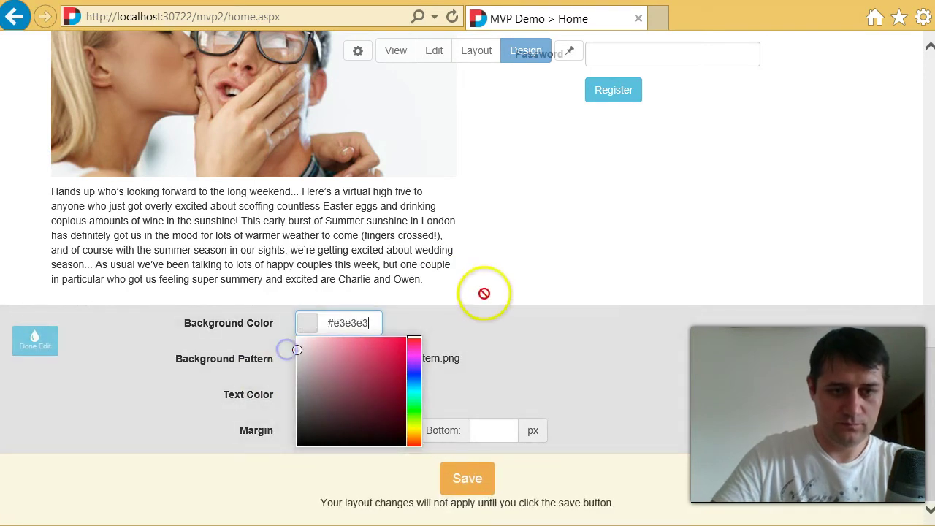
click(491, 484)
click(331, 321)
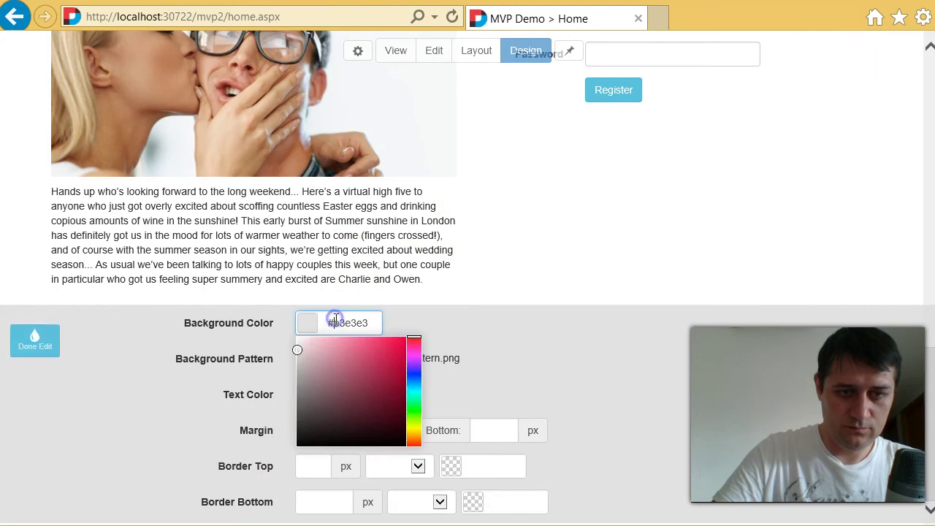
drag(298, 349, 294, 344)
click(663, 289)
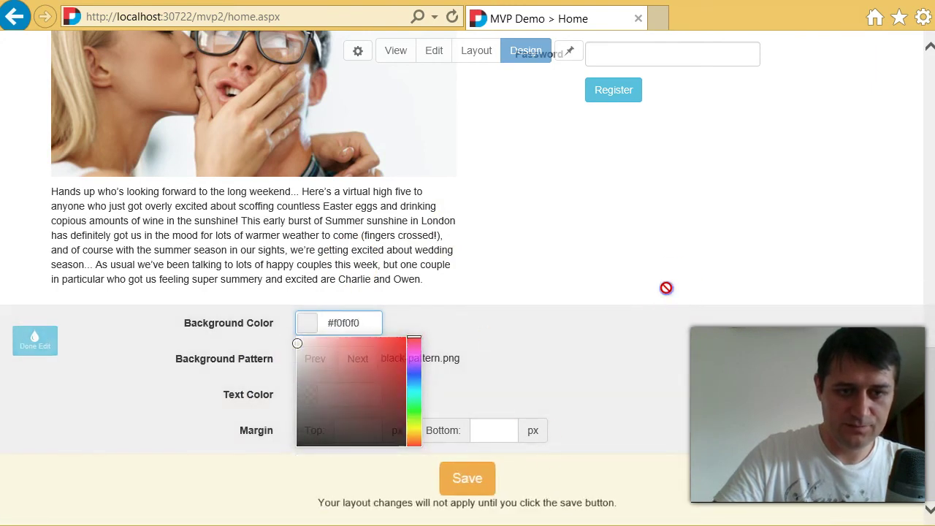
click(474, 480)
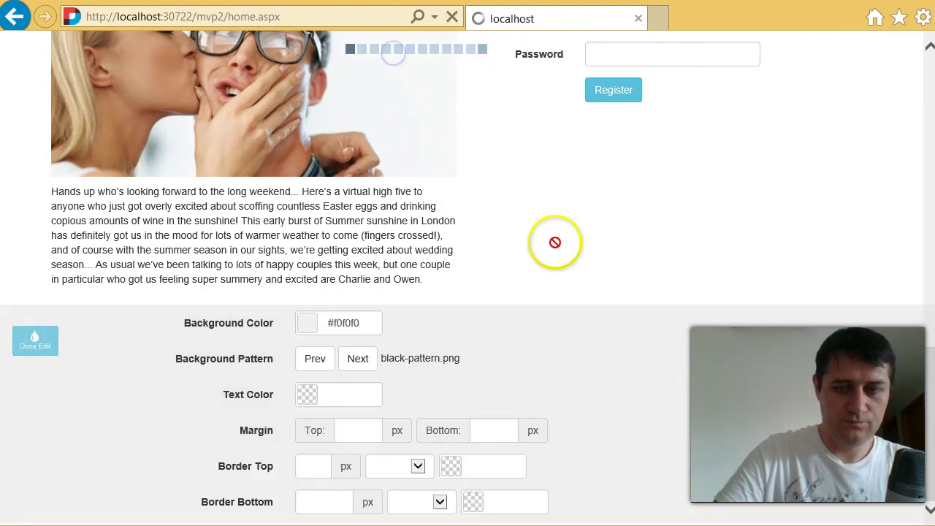
scroll(813, 366, down, 10)
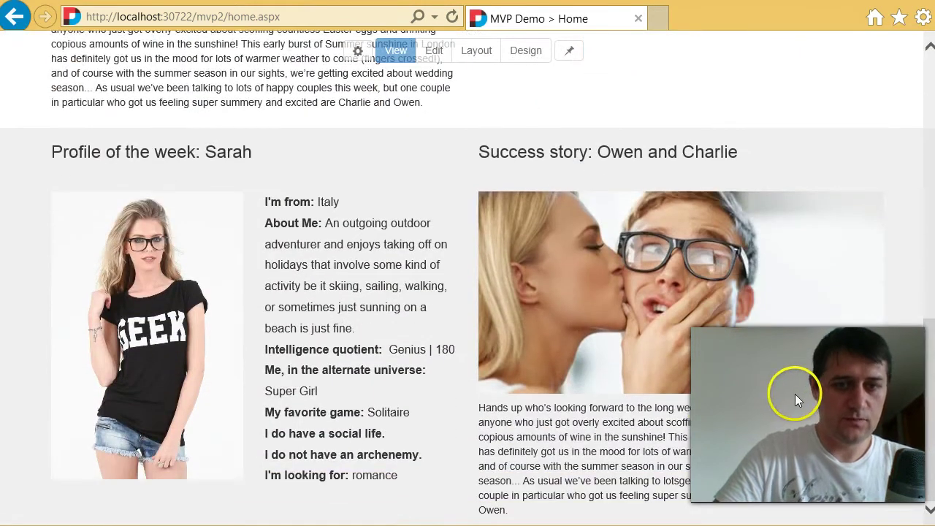
- Start design editing of Row 1, the header image row, and set its text color to #ffffff
scroll(500, 348, up, 8)
scroll(482, 358, down, 2)
scroll(482, 365, down, 1)
scroll(507, 373, up, 2)
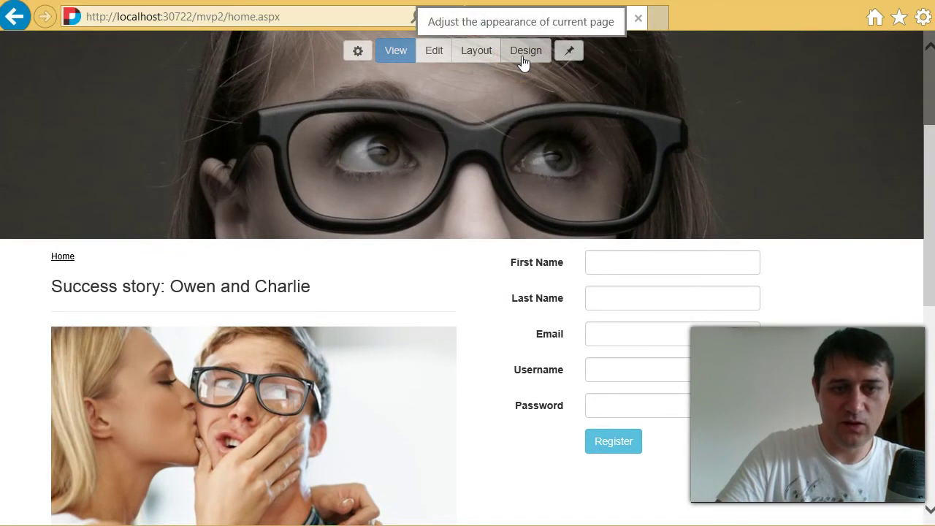
click(523, 58)
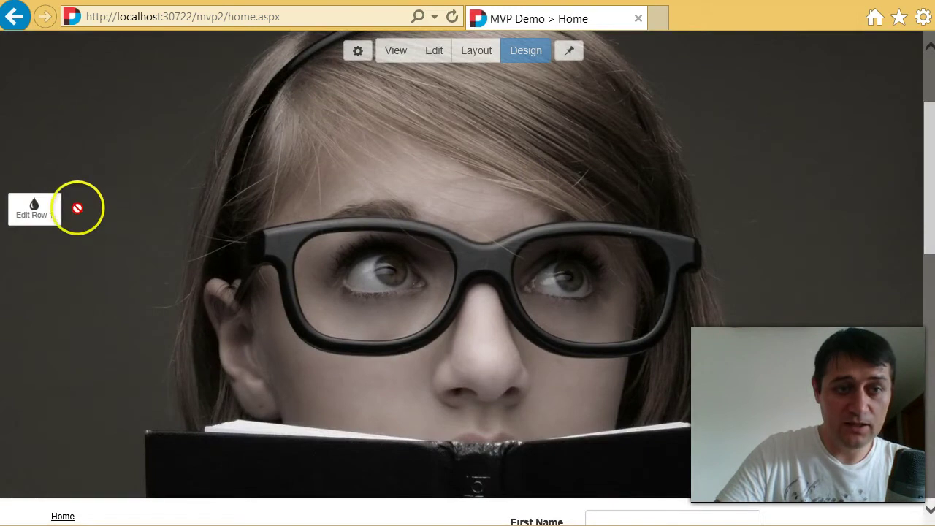
click(34, 207)
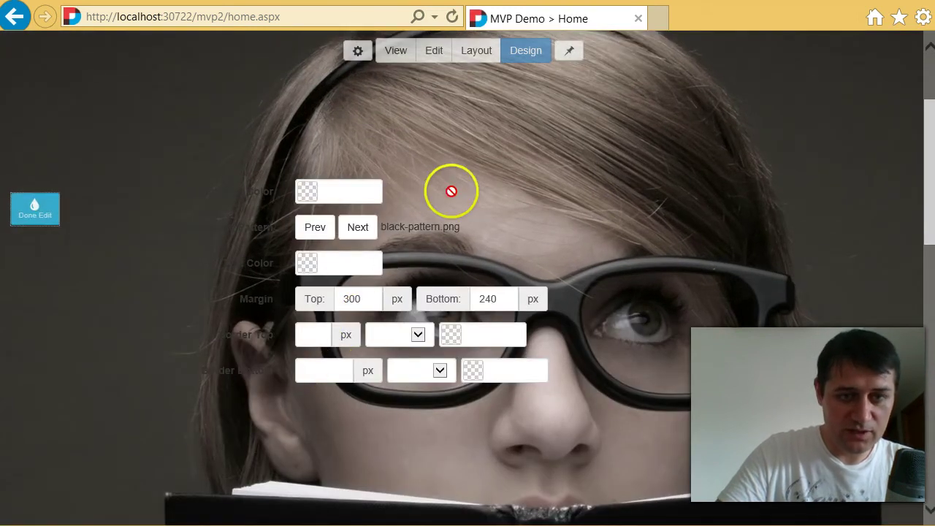
click(344, 264)
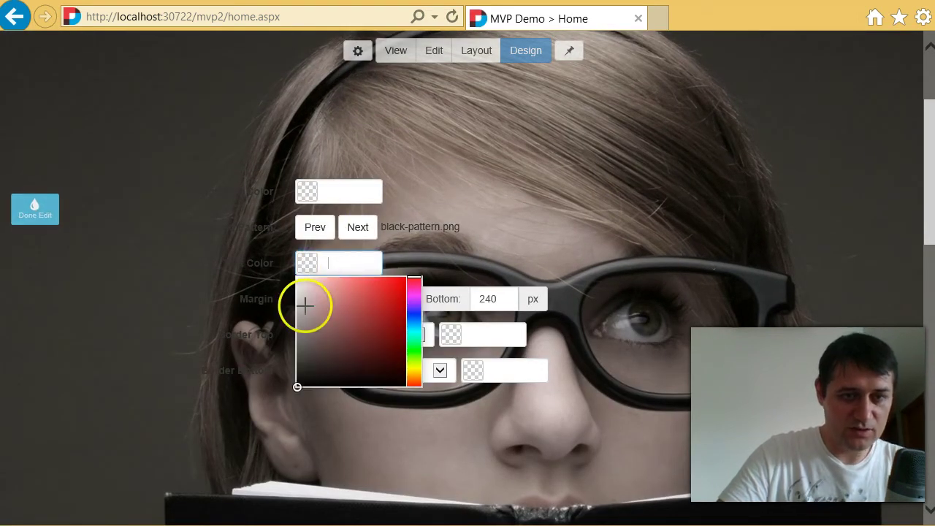
drag(304, 304, 270, 264)
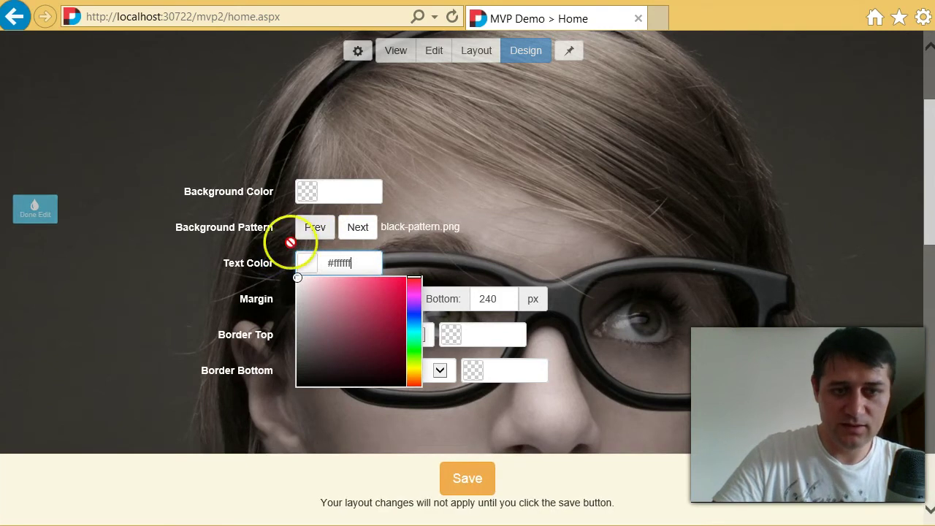
- Give Row 1 a 7 px solid bottom border in dark gray #404040, save the design, and return to view mode
scroll(350, 270, down, 1)
click(776, 153)
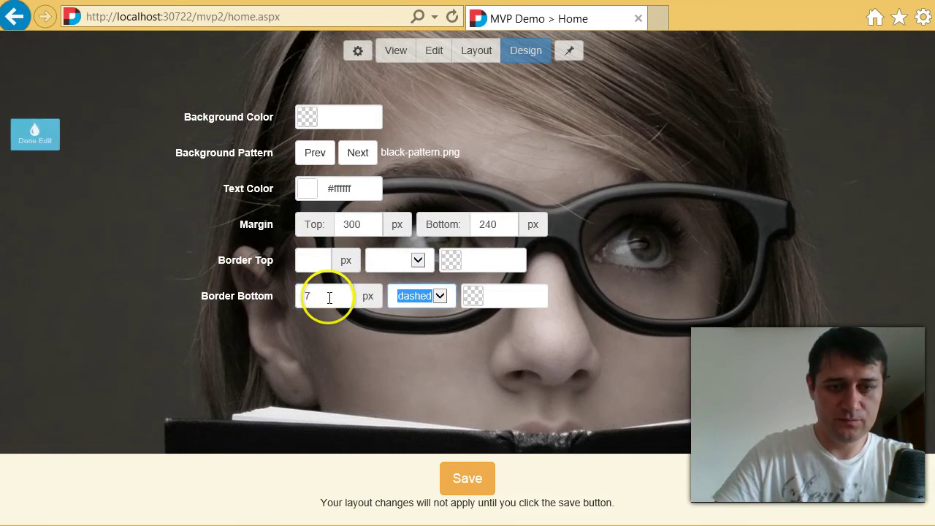
key(Tab)
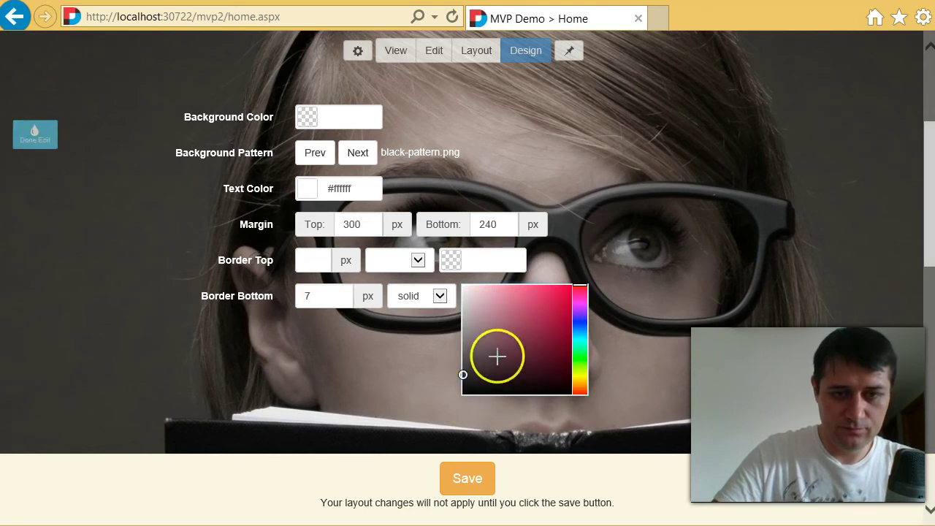
drag(497, 357, 430, 379)
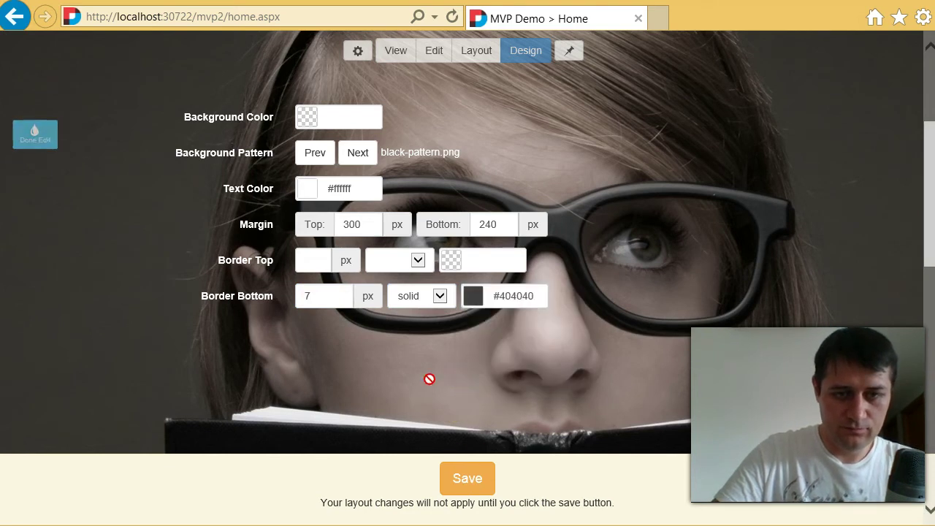
click(473, 478)
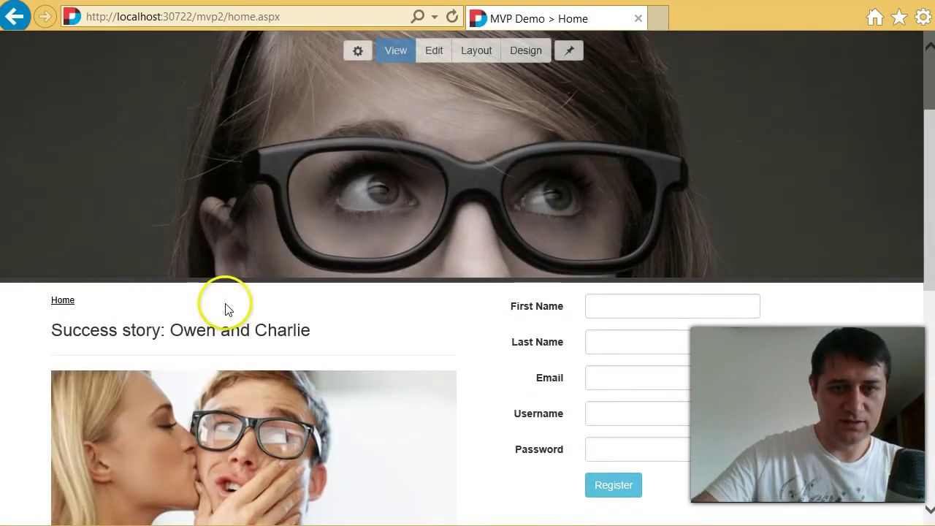
- Review the Home page in view mode from the header image down to the weekly profile row, reloading it along the way
scroll(871, 287, down, 2)
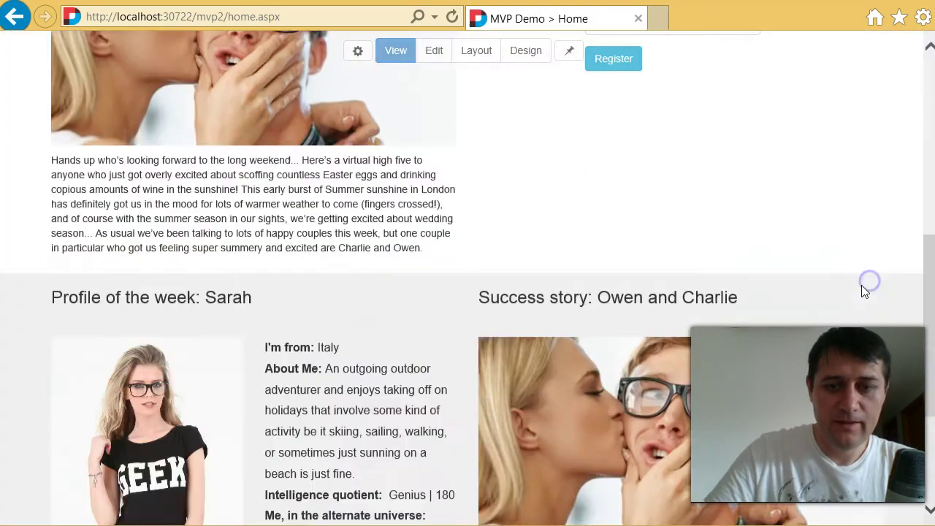
scroll(860, 287, up, 1)
scroll(775, 282, down, 3)
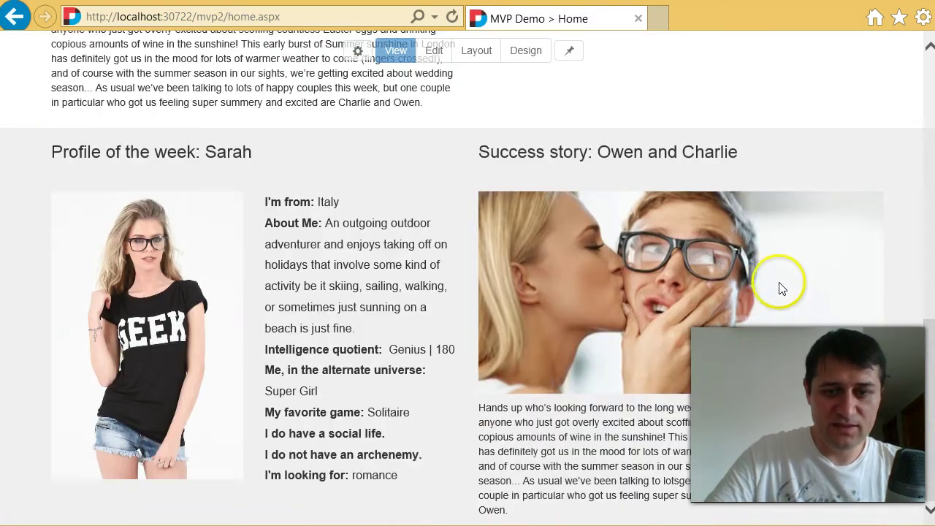
scroll(639, 140, up, 1)
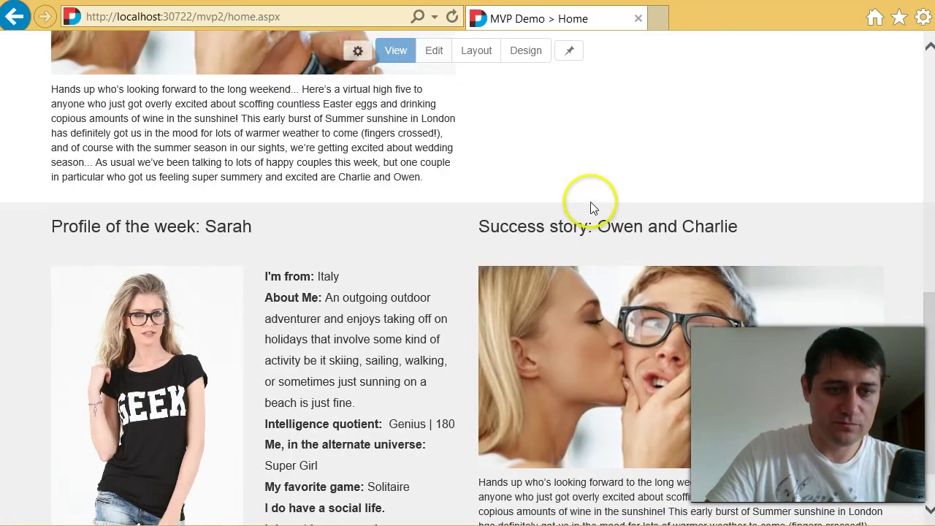
scroll(590, 201, up, 6)
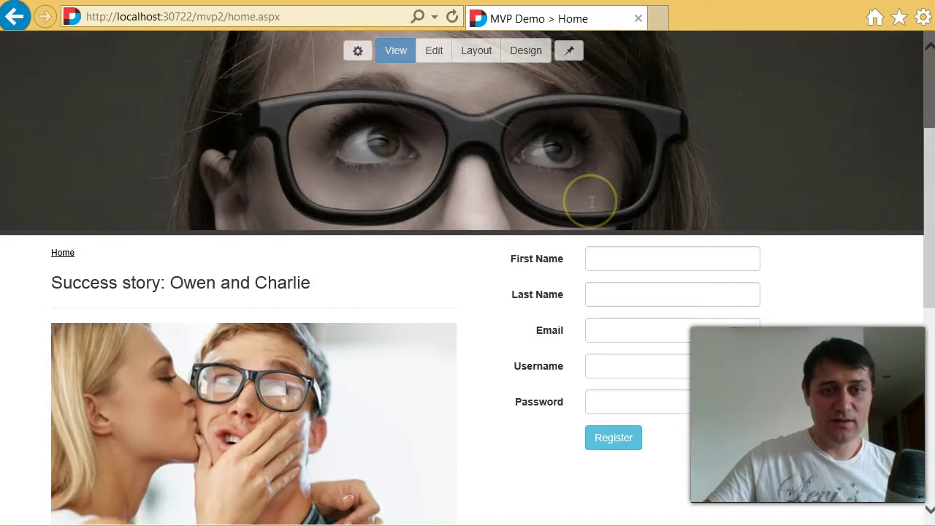
scroll(590, 202, up, 3)
scroll(597, 203, down, 5)
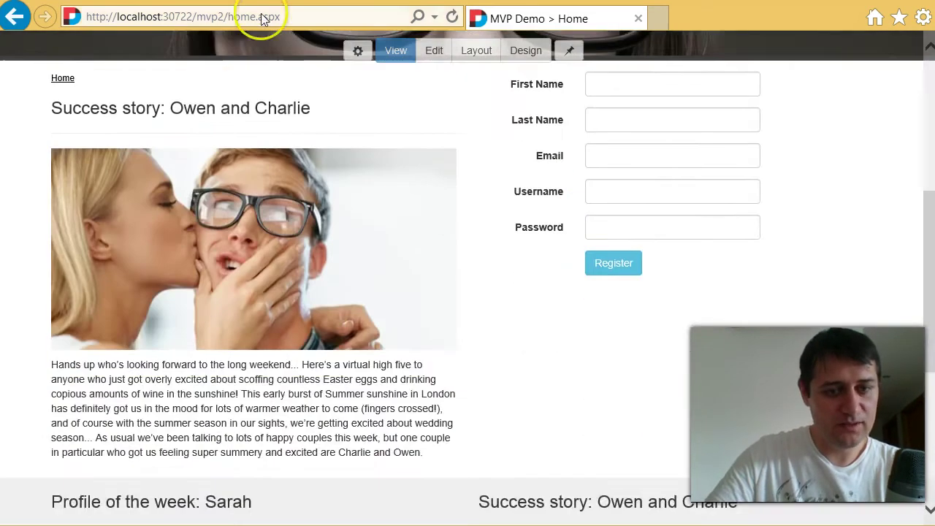
scroll(424, 255, down, 3)
scroll(429, 268, up, 1)
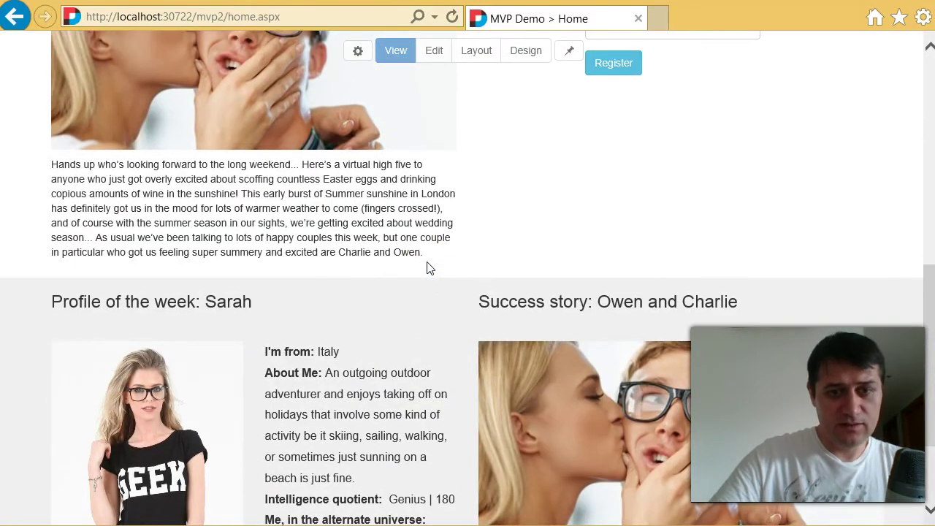
scroll(512, 307, up, 1)
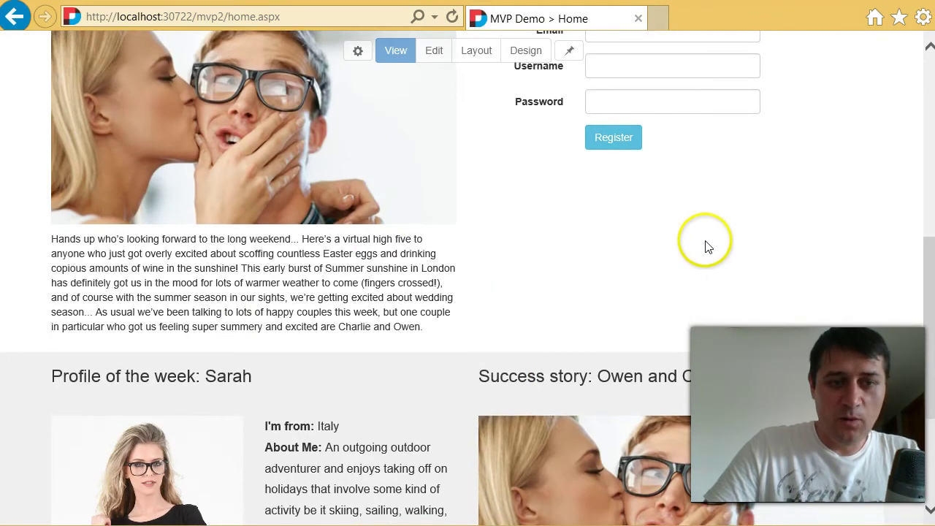
key(F5)
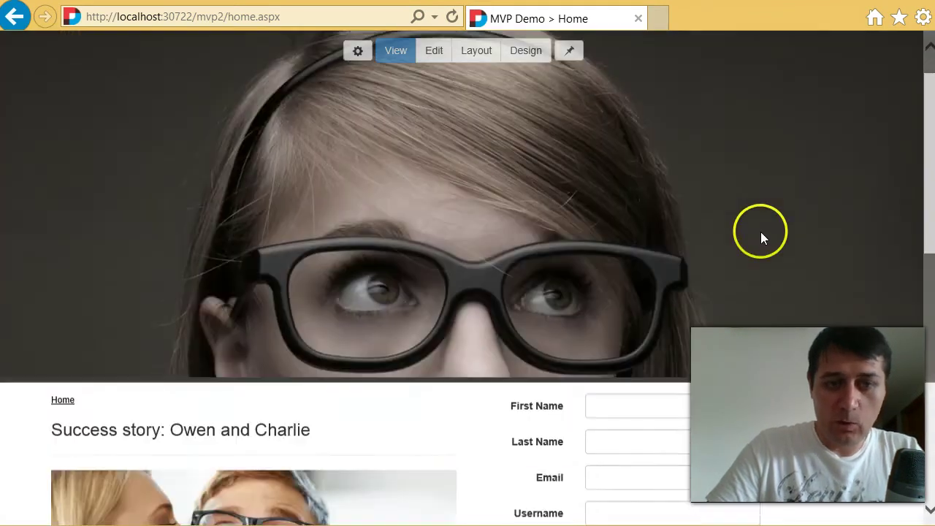
scroll(759, 239, up, 10)
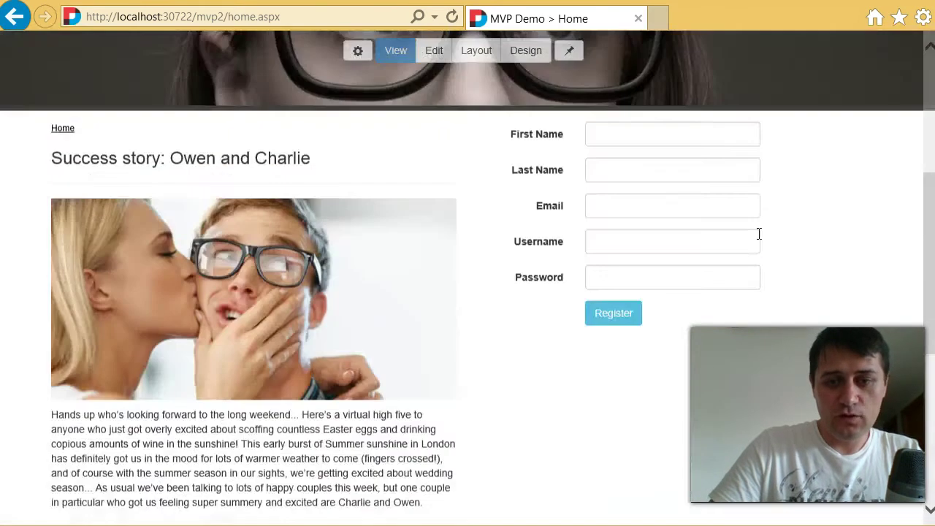
scroll(882, 285, down, 5)
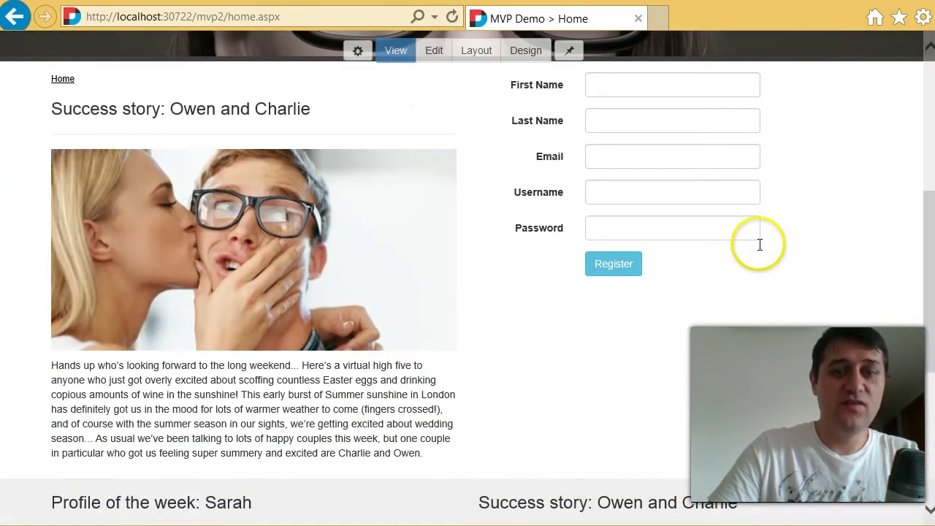
scroll(759, 244, down, 5)
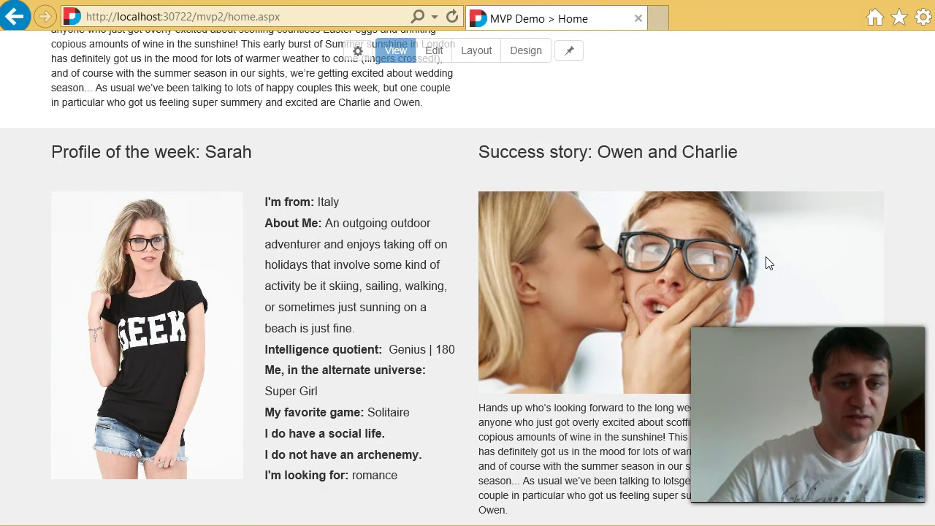
click(789, 268)
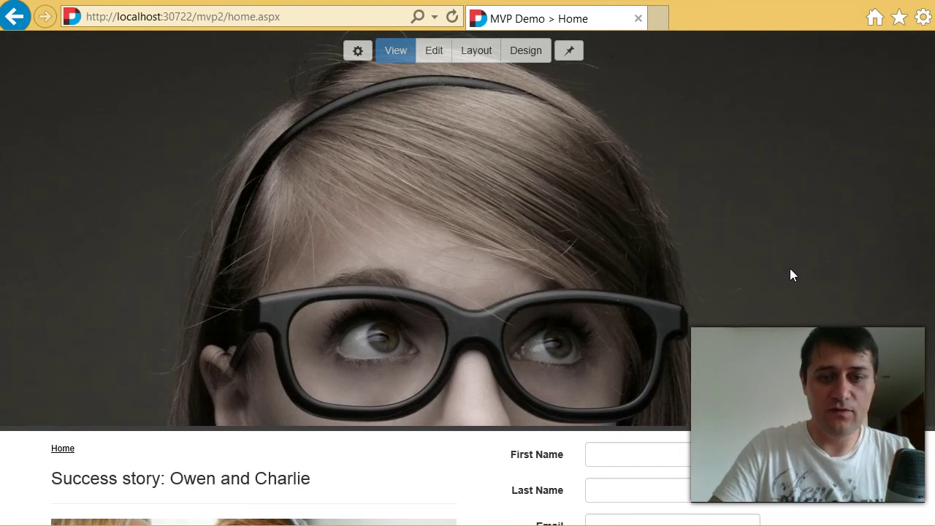
scroll(792, 274, down, 10)
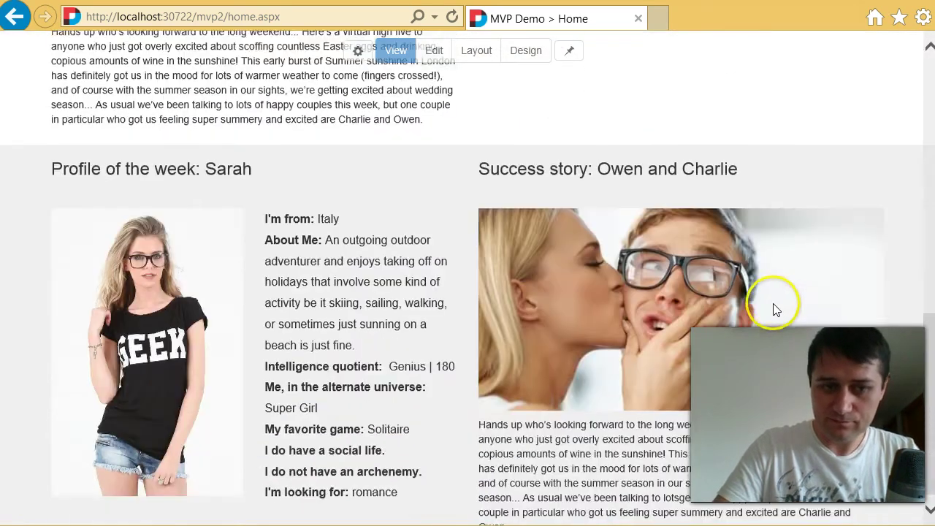
scroll(752, 314, up, 10)
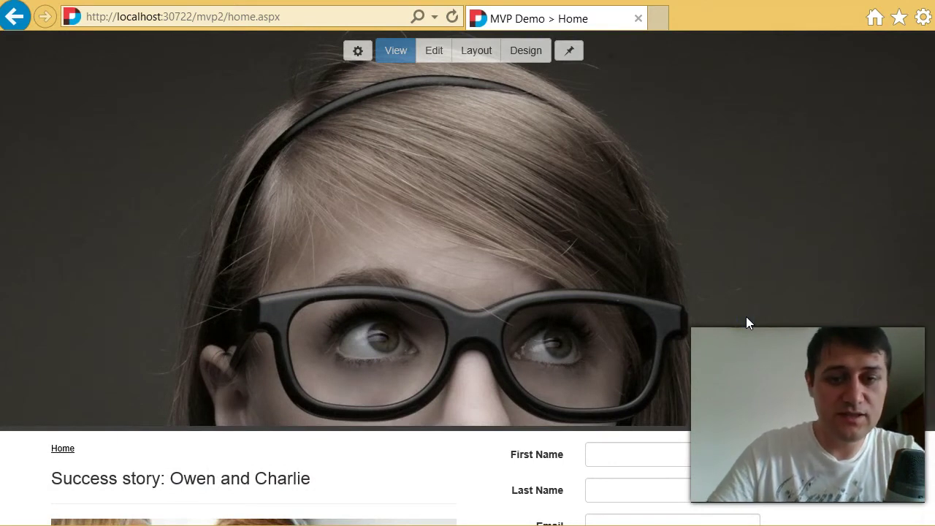
- Start a new DNN page and name it "Create profile"
key(ctrl+space)
text(cre)
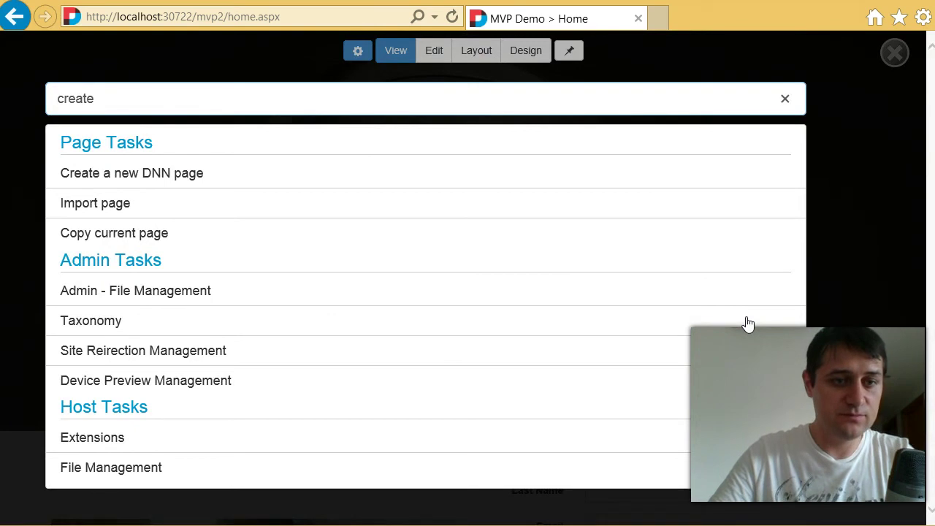
key(Down)
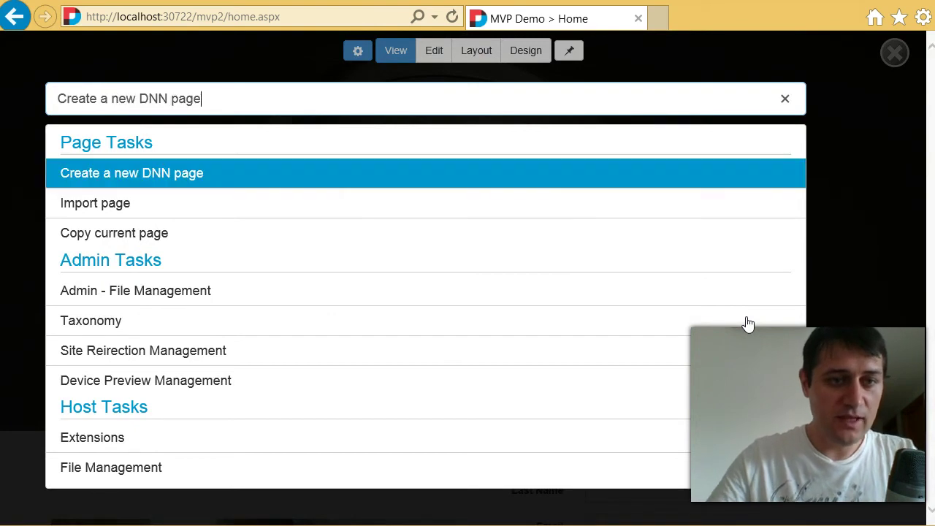
key(Return)
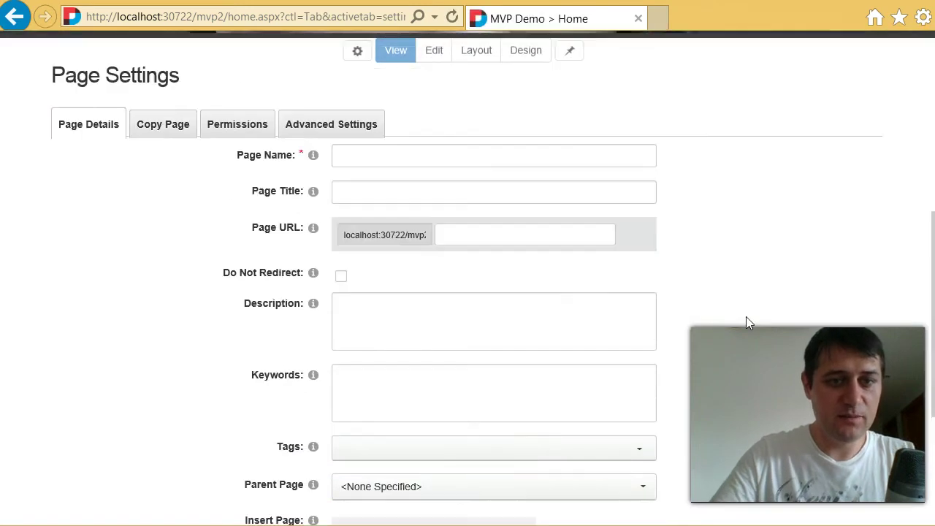
click(345, 217)
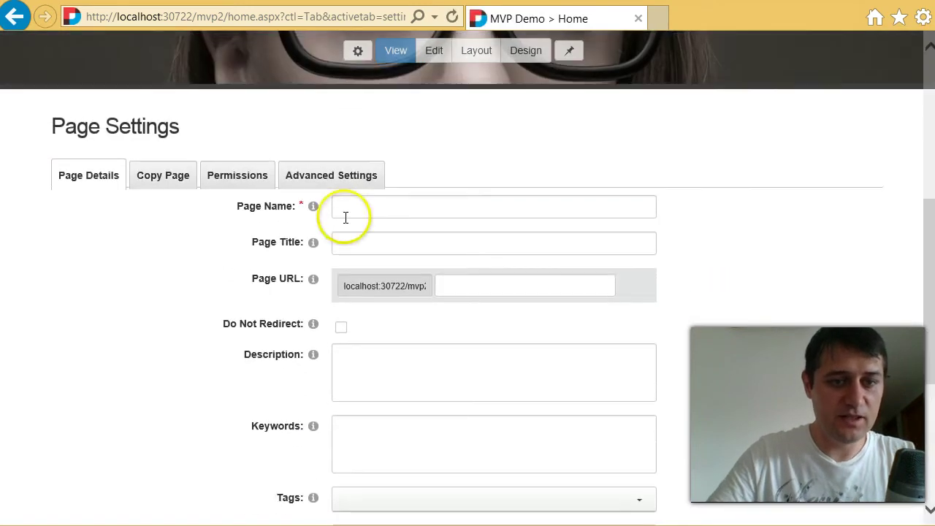
click(361, 209)
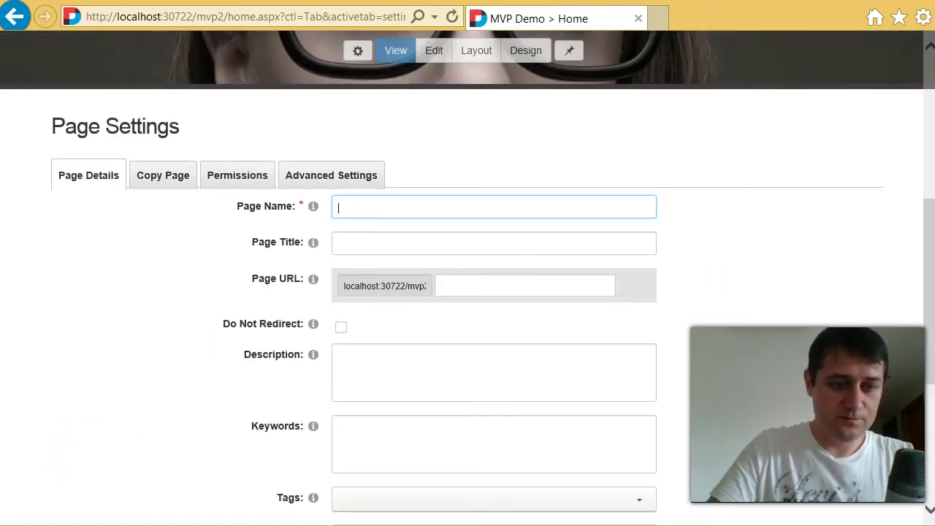
text(Create profile)
- Grant Registered Users permission to view the new page and add the page to the site
scroll(370, 256, down, 1)
click(236, 103)
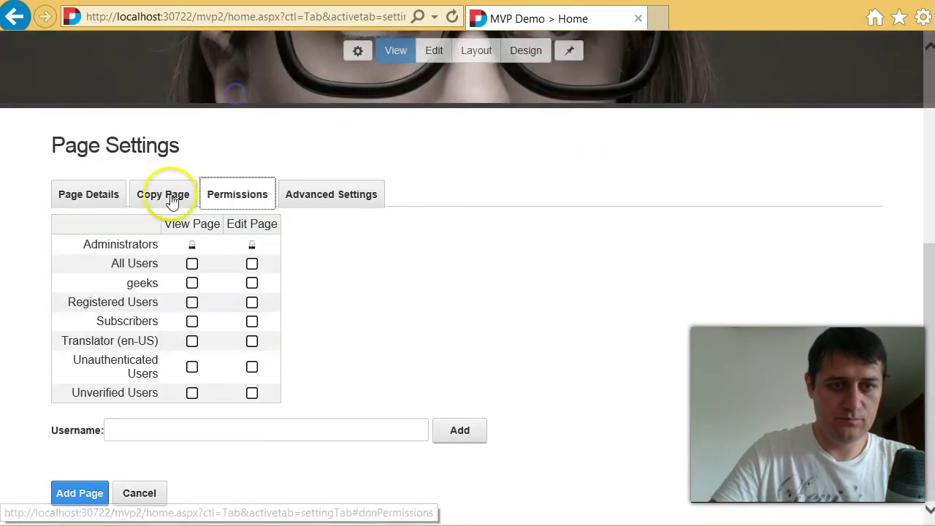
click(192, 302)
click(73, 501)
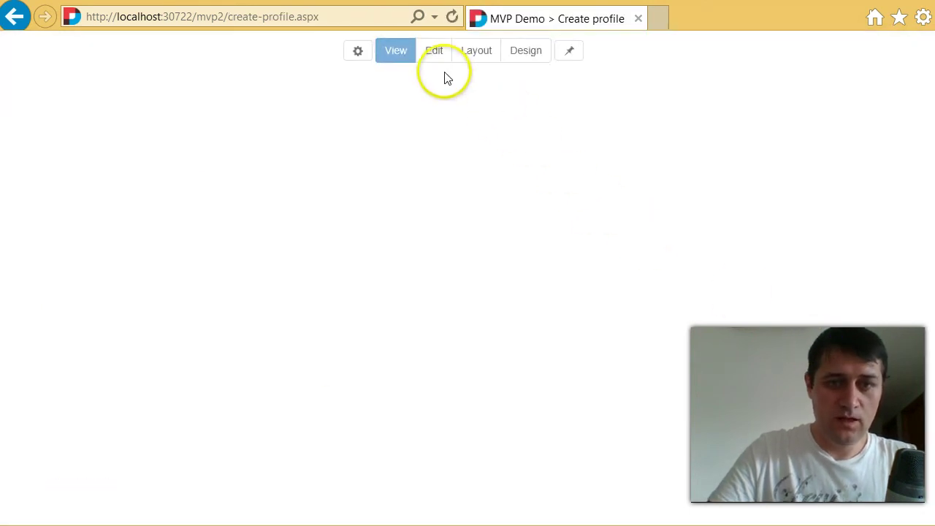
- Add an avt.ActionForm module to the ContentPane of the Create profile page and save the layout
click(454, 58)
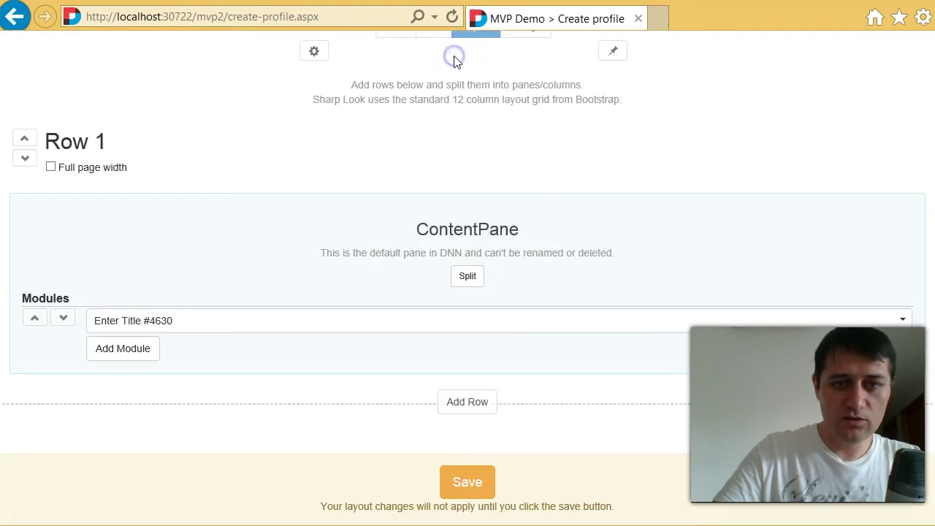
click(130, 355)
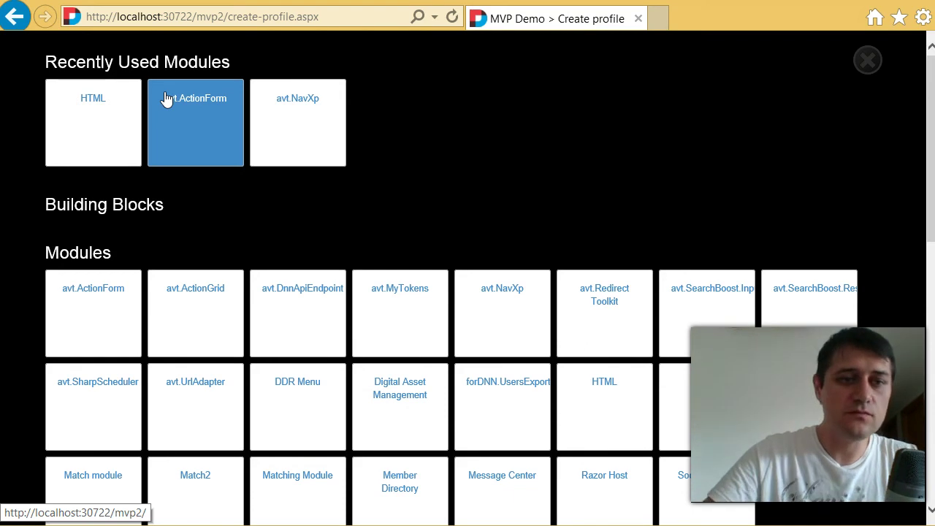
click(182, 131)
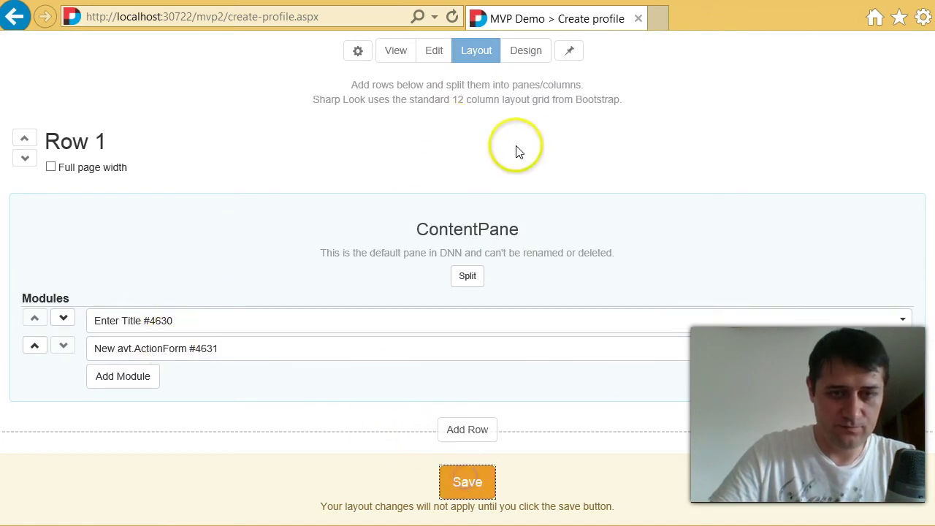
- Switch the page to edit mode and open the content import for the new avt.ActionForm module
click(435, 51)
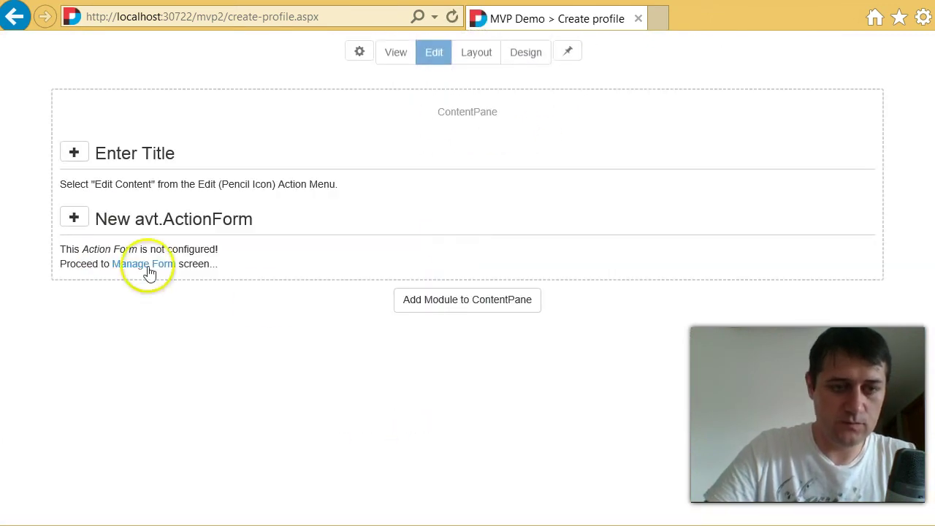
click(143, 264)
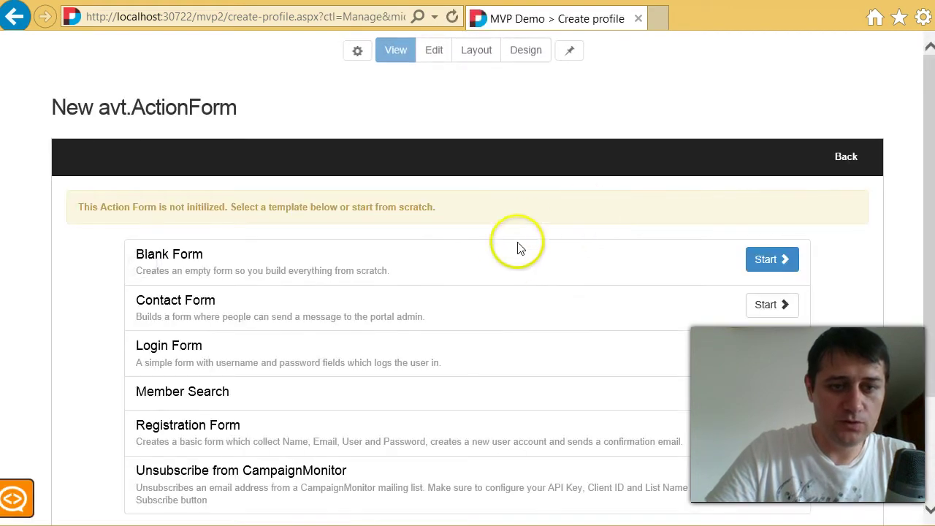
key(alt+Left)
click(79, 223)
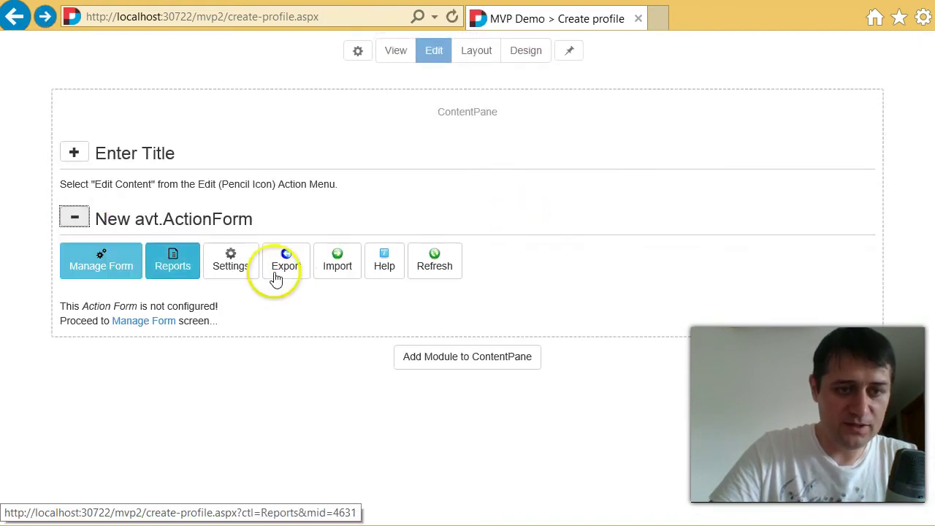
click(340, 257)
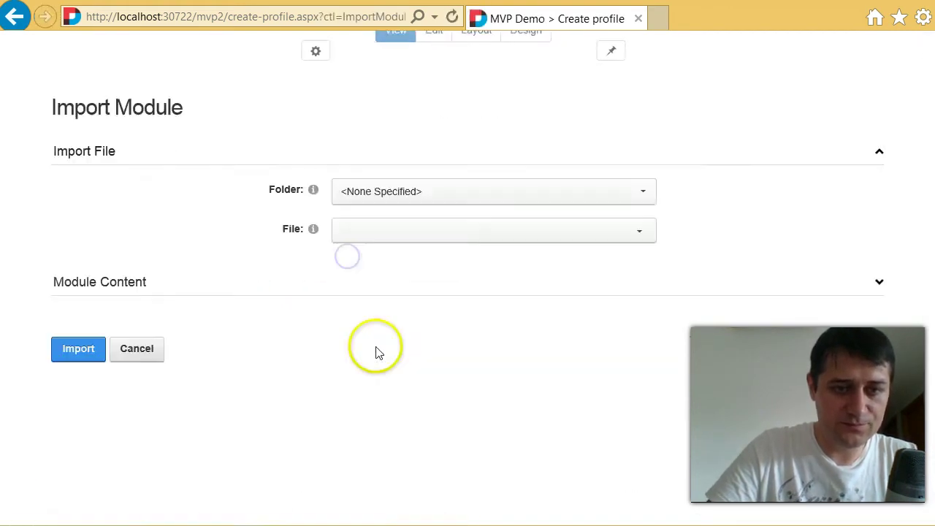
- Import CreateProfile.xml from the Site Root folder into the ActionForm module
click(386, 191)
click(380, 252)
click(411, 192)
click(380, 263)
click(413, 231)
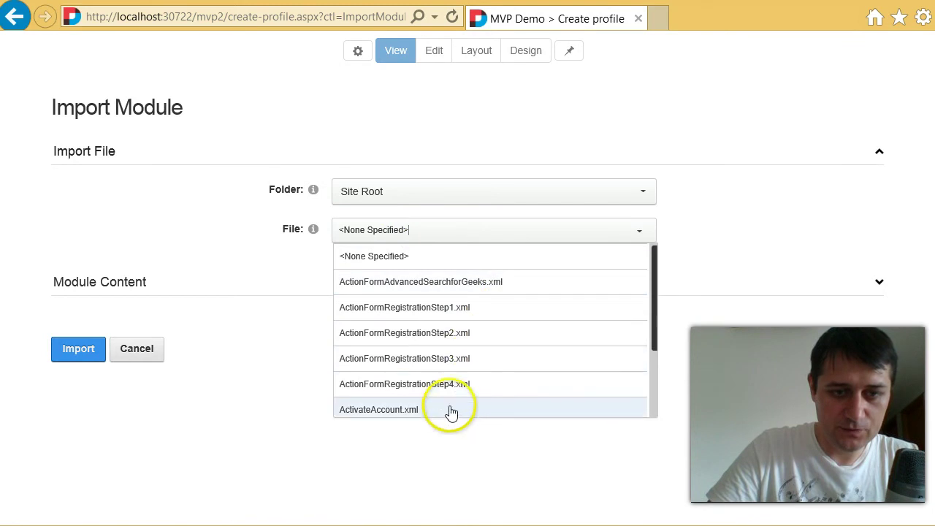
scroll(485, 369, down, 3)
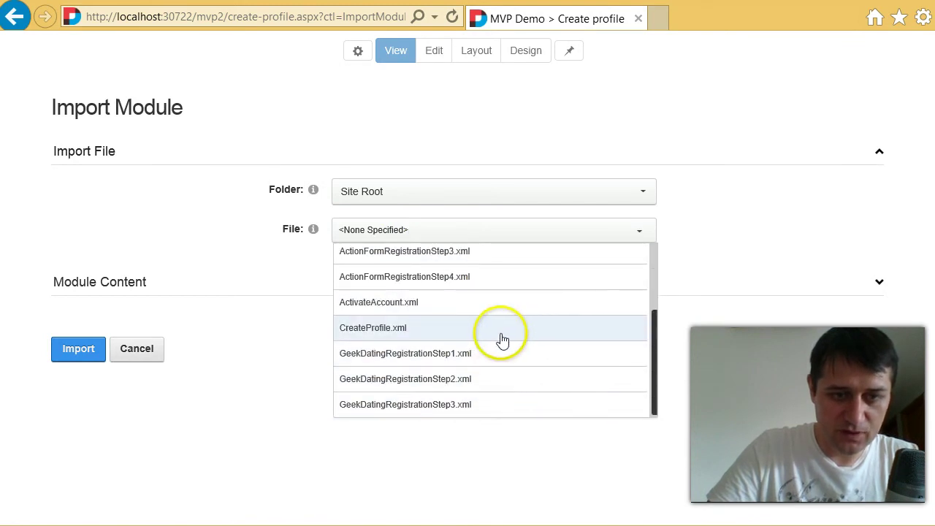
click(444, 329)
click(89, 365)
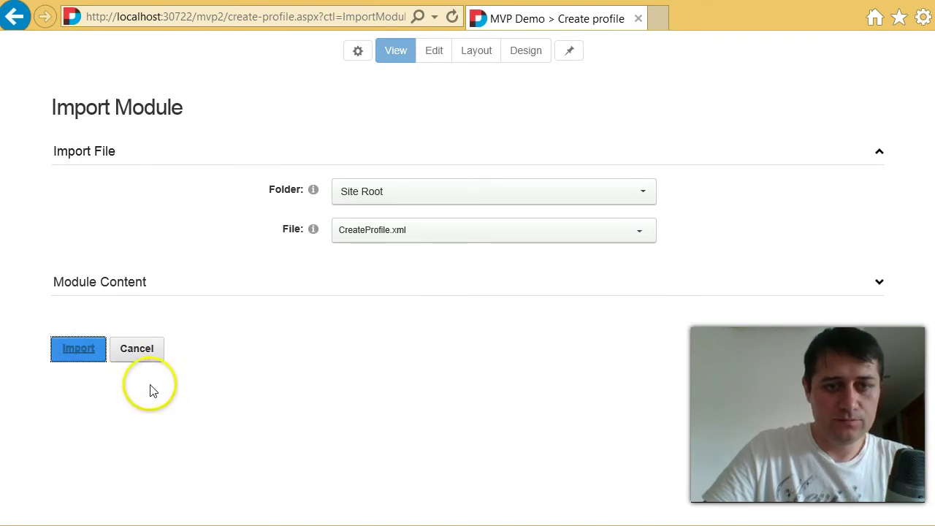
click(81, 346)
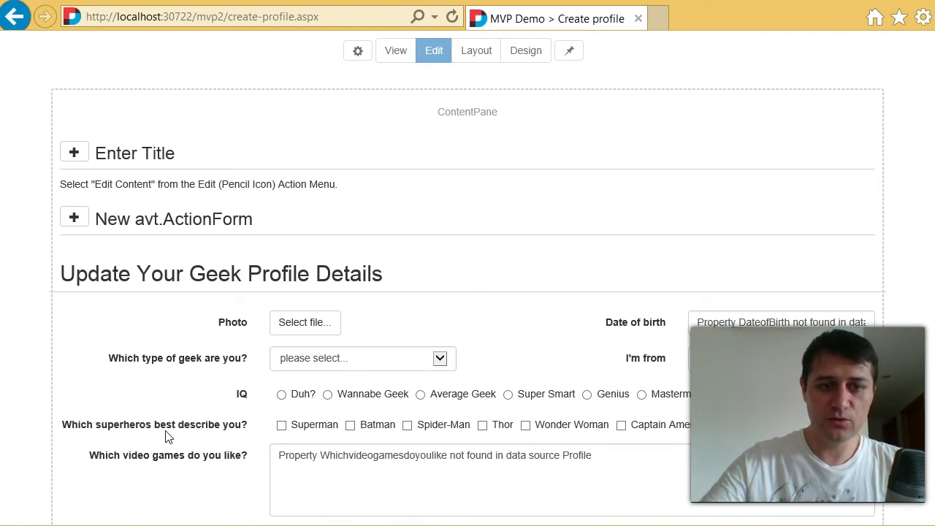
- Review the imported profile form, then open its full-screen management and examine its list of fields and buttons
scroll(432, 273, down, 1)
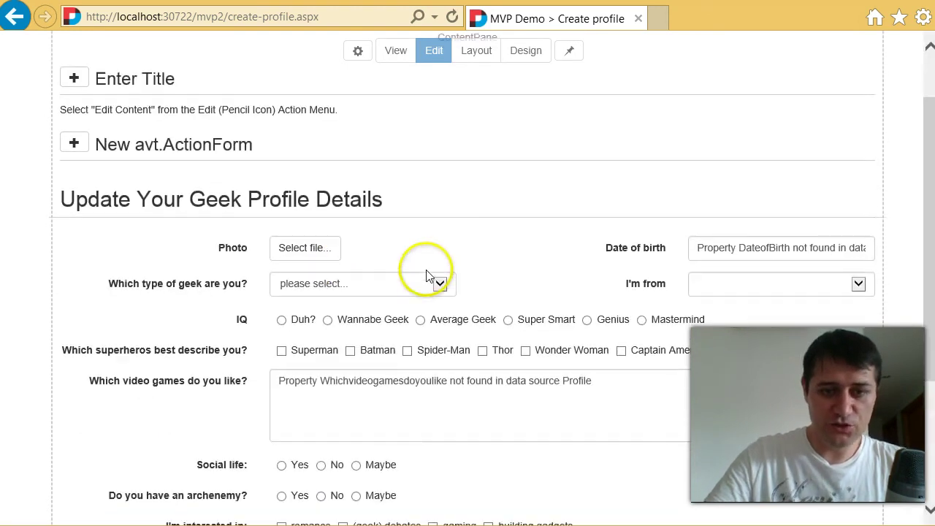
scroll(657, 95, up, 1)
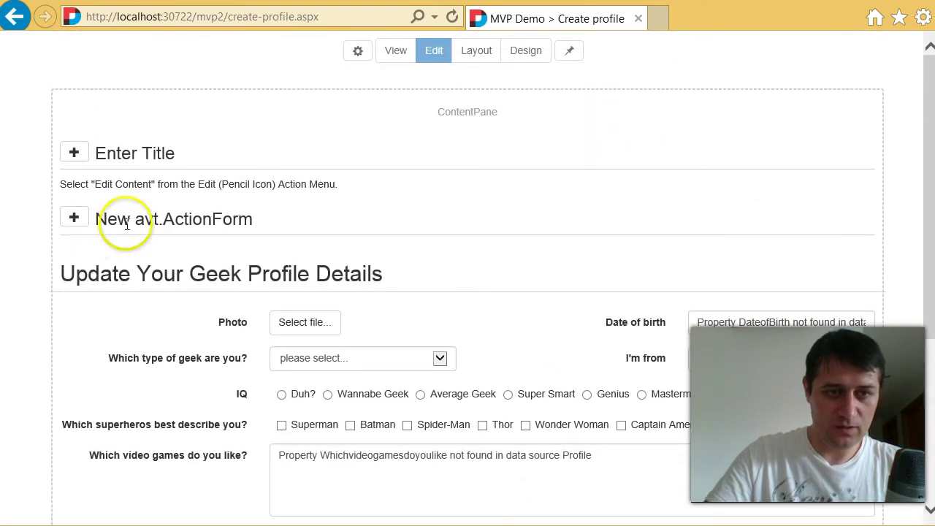
click(74, 219)
click(191, 267)
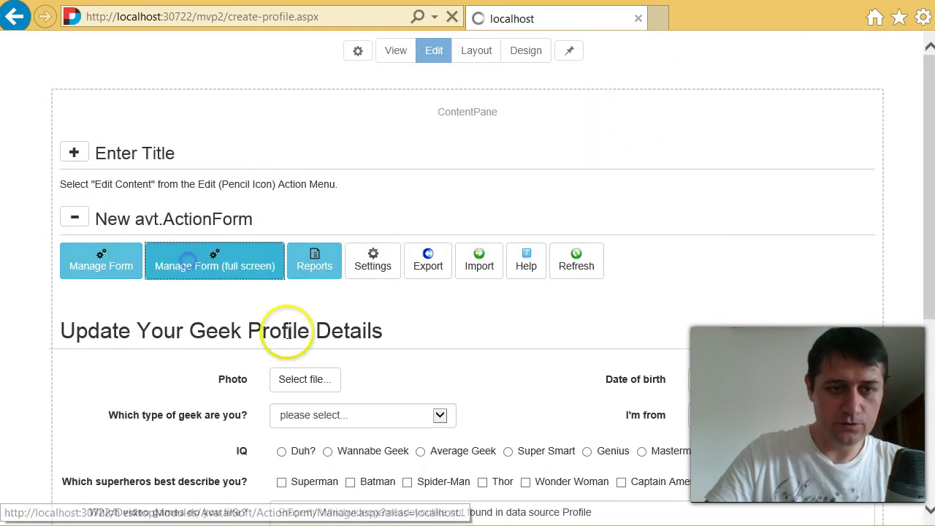
scroll(295, 336, down, 3)
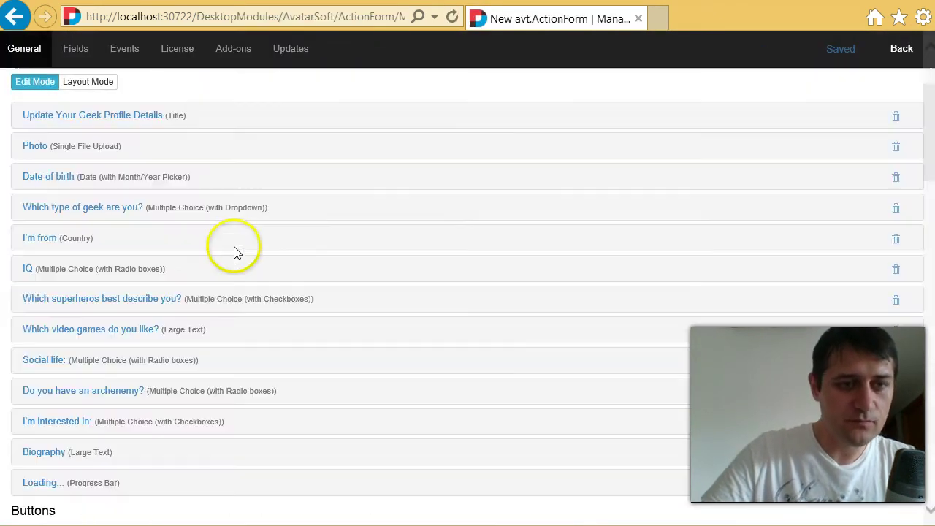
scroll(236, 250, up, 3)
scroll(120, 225, down, 4)
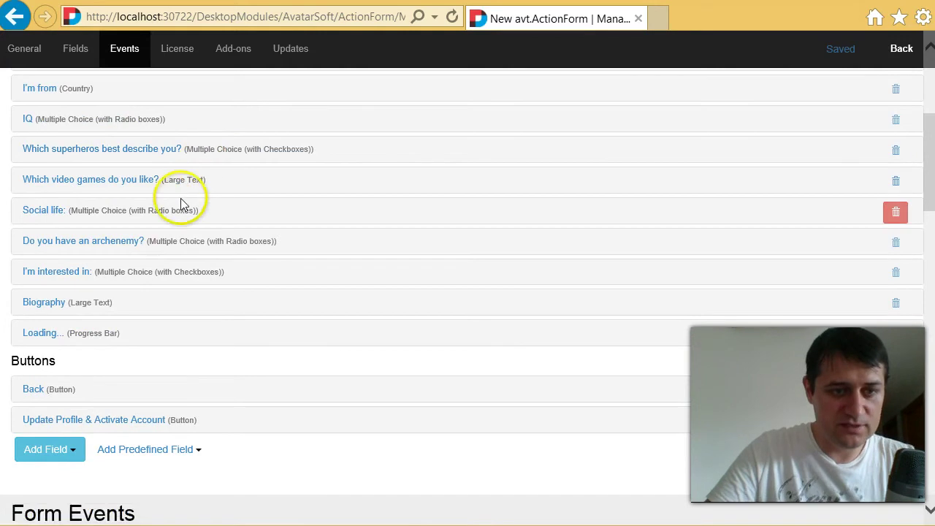
scroll(187, 227, down, 1)
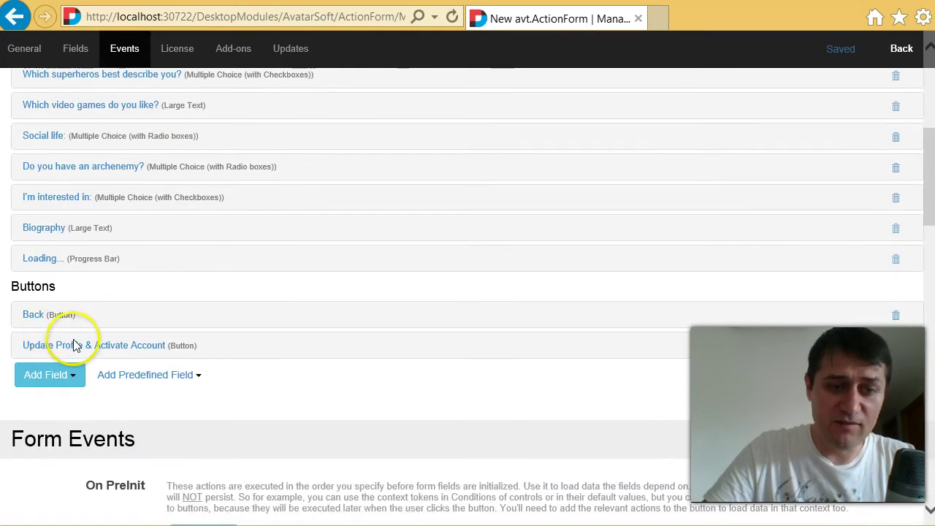
- Open the settings of the Update Profile & Activate Account button and examine its click actions, including Redirect to Portal Page
click(76, 344)
scroll(110, 108, down, 4)
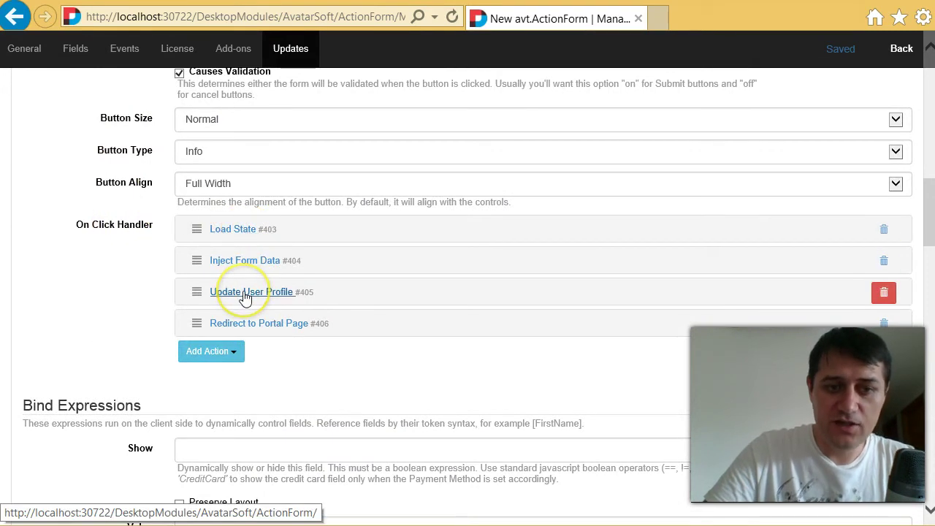
scroll(251, 304, down, 1)
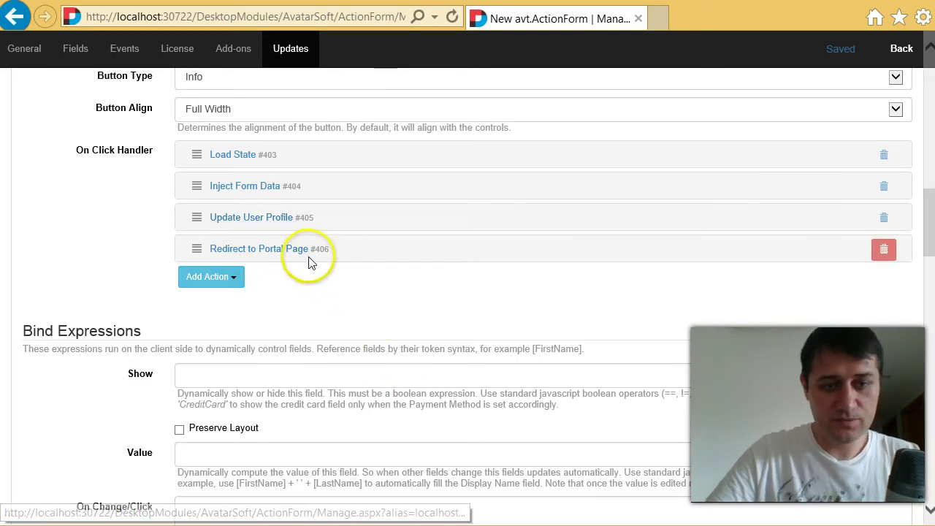
click(265, 248)
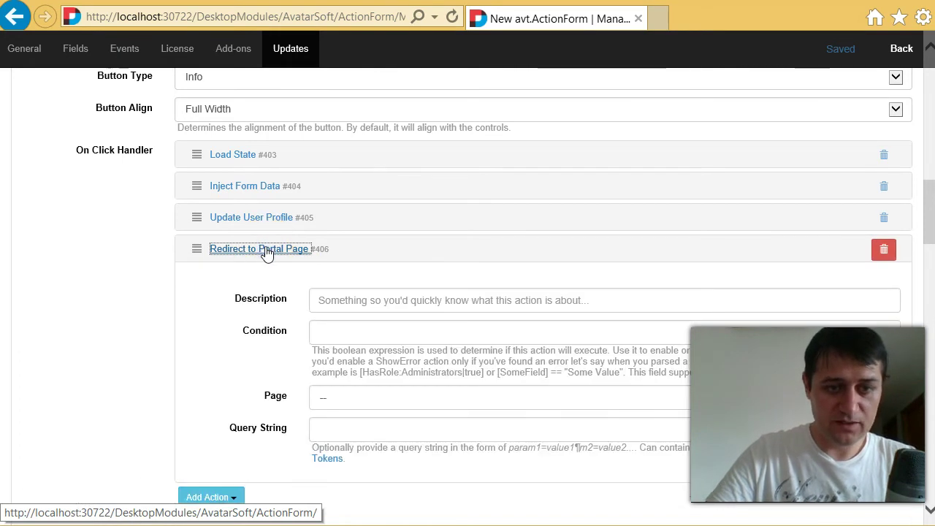
click(266, 251)
- Examine the action categories available for the button's click handler, from Communications to Salesforce, without adding any action
click(212, 203)
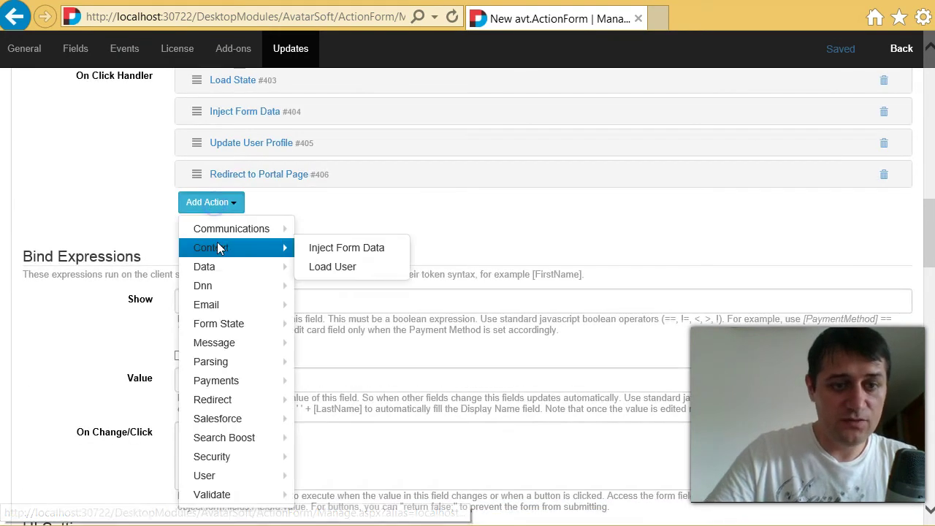
mouse_move(219, 292)
scroll(229, 382, down, 1)
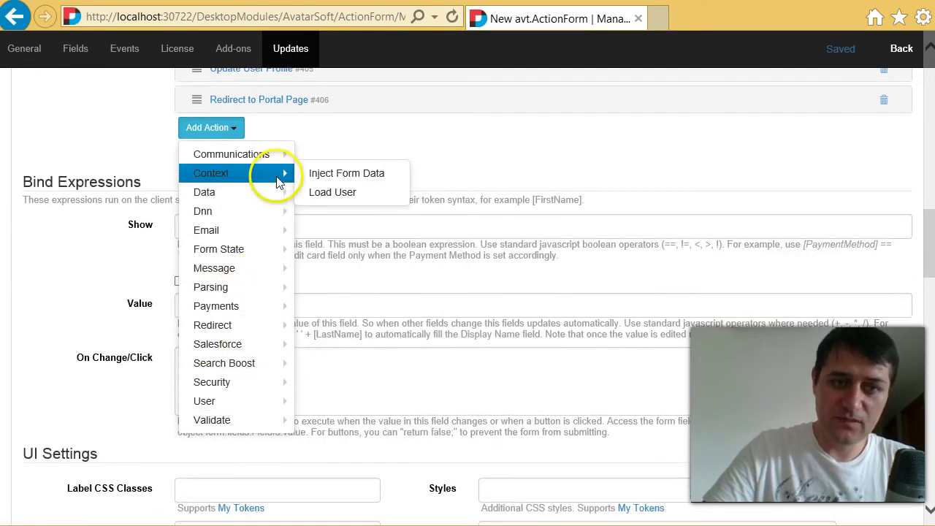
mouse_move(281, 165)
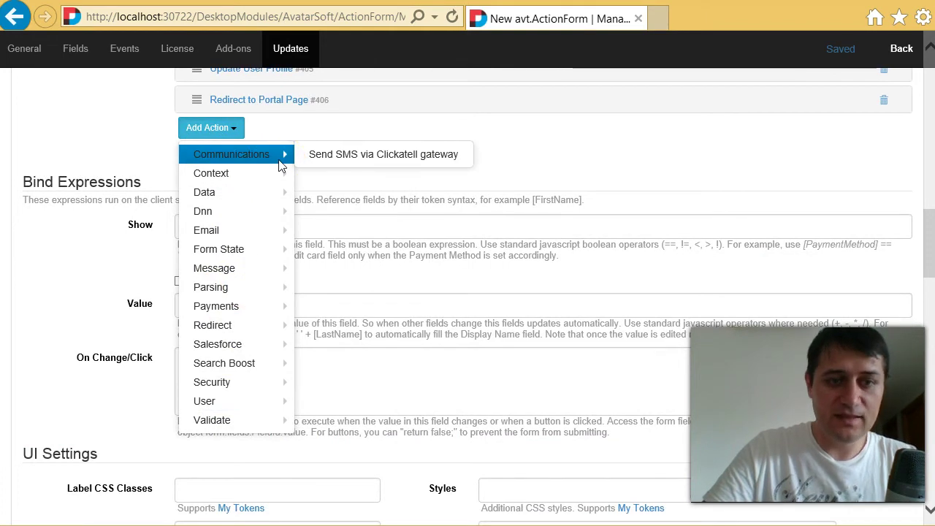
mouse_move(255, 210)
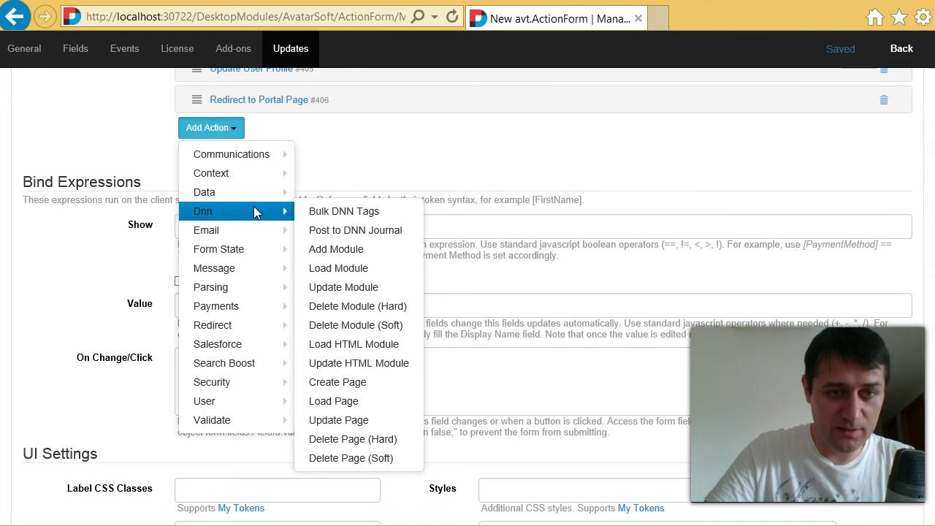
mouse_move(254, 265)
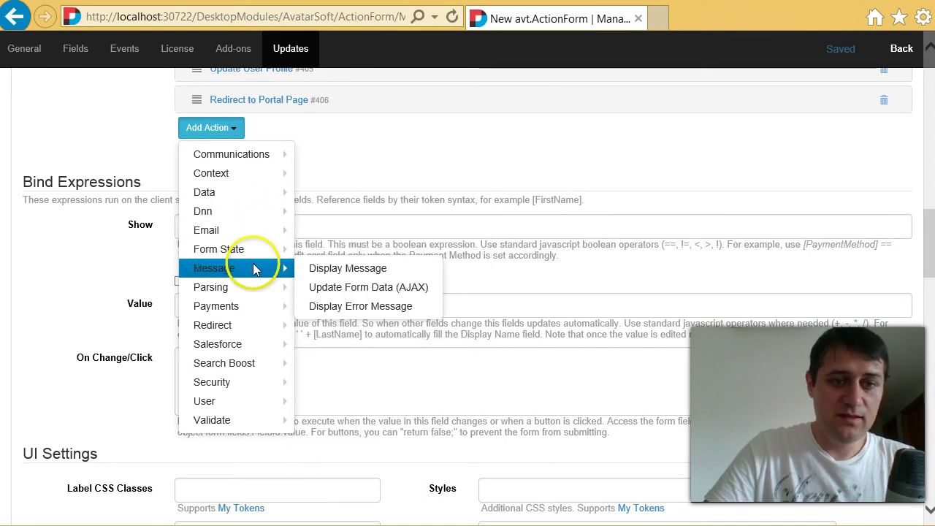
mouse_move(260, 296)
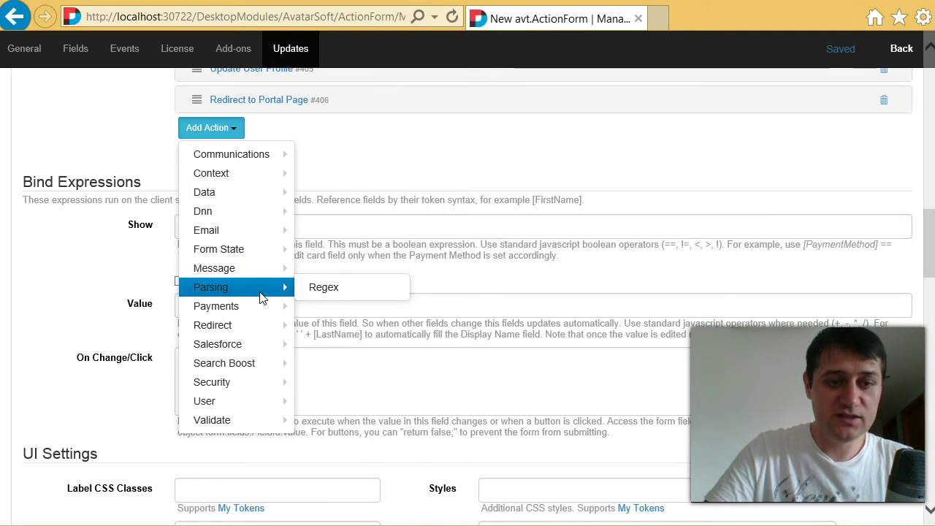
mouse_move(254, 330)
mouse_move(261, 312)
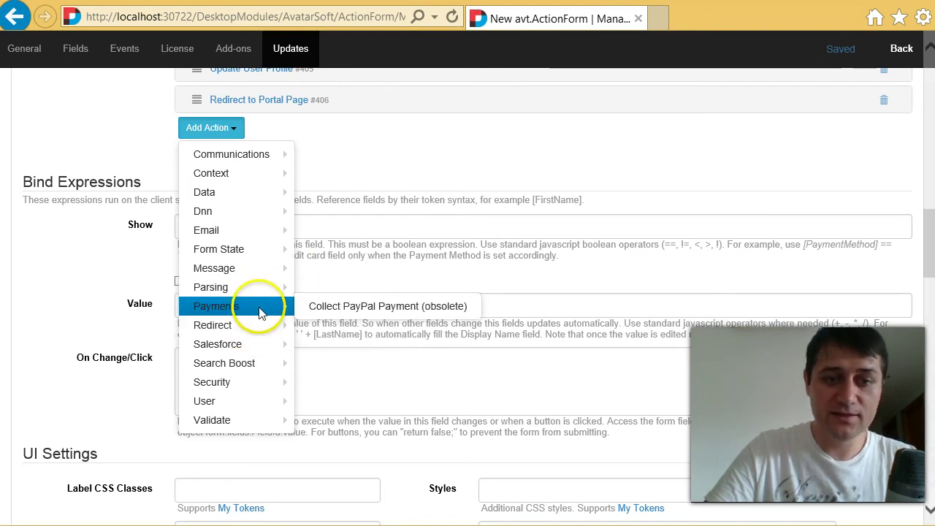
mouse_move(243, 344)
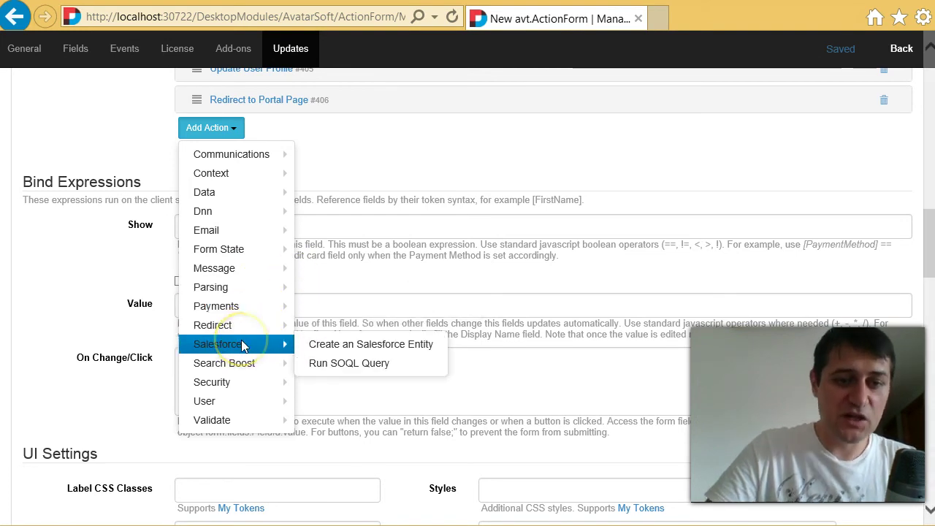
click(59, 293)
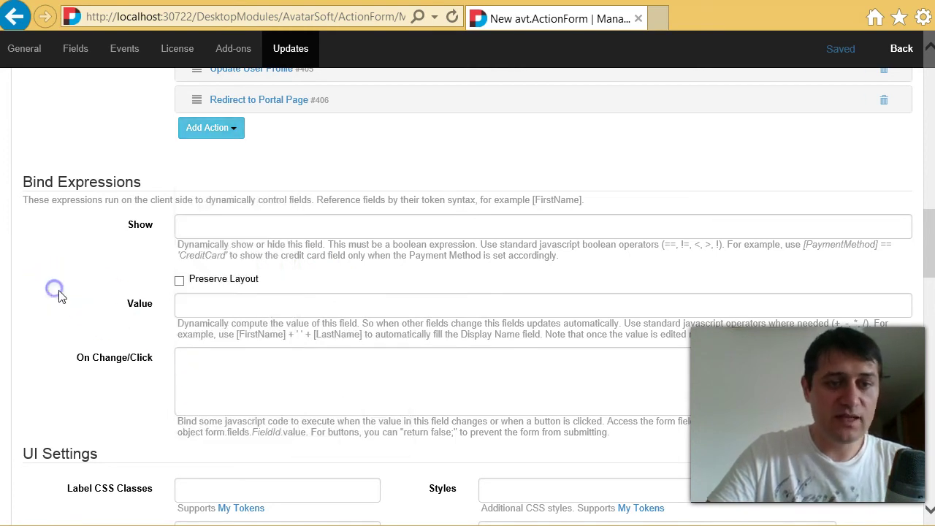
scroll(62, 298, up, 1)
click(52, 331)
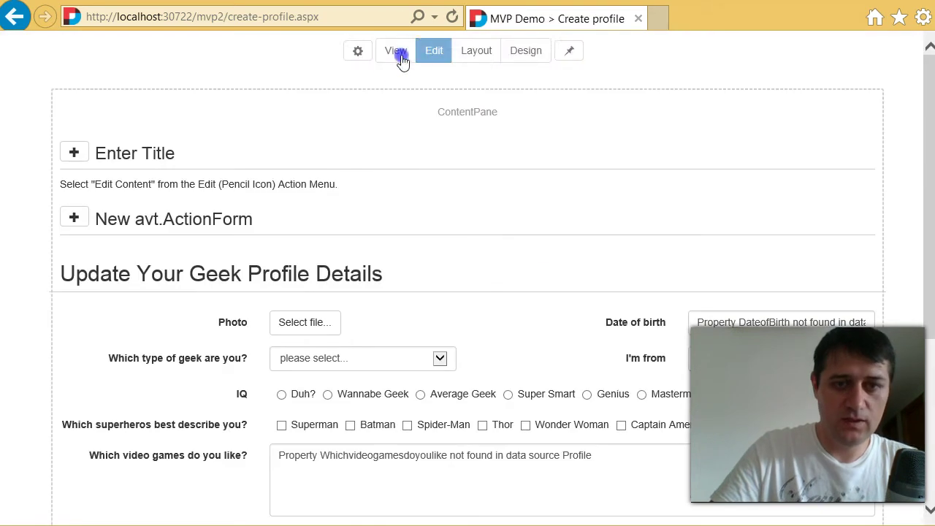
- Open the design settings of row 1 on the create-profile page and set its background pattern to geek-dating-header-4.jpg
click(395, 50)
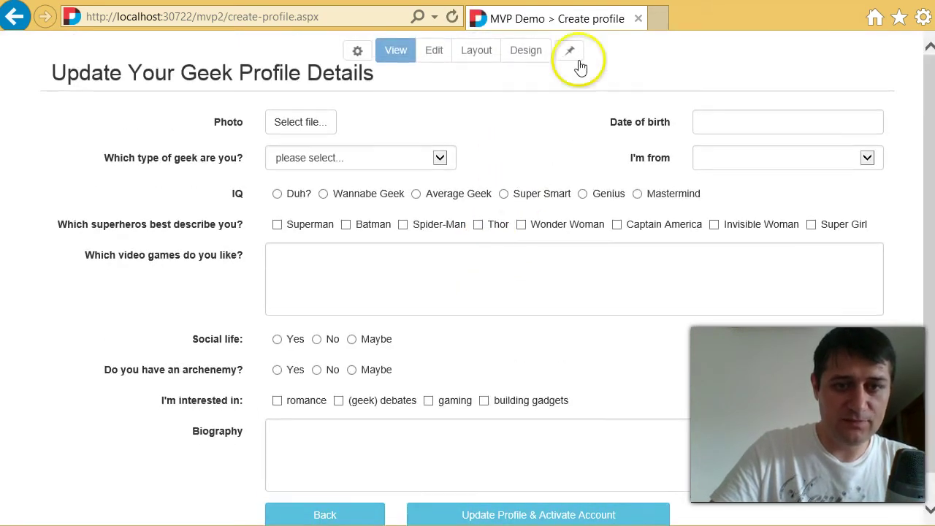
click(535, 51)
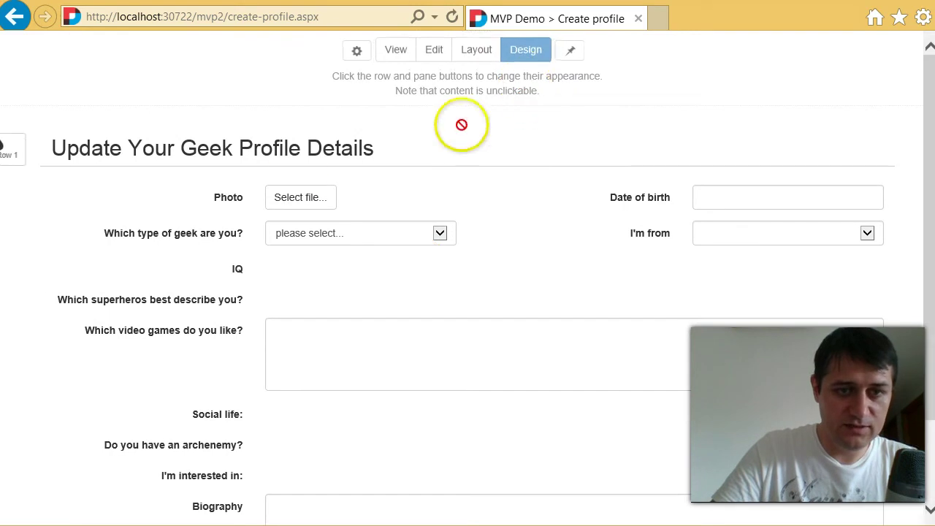
click(37, 151)
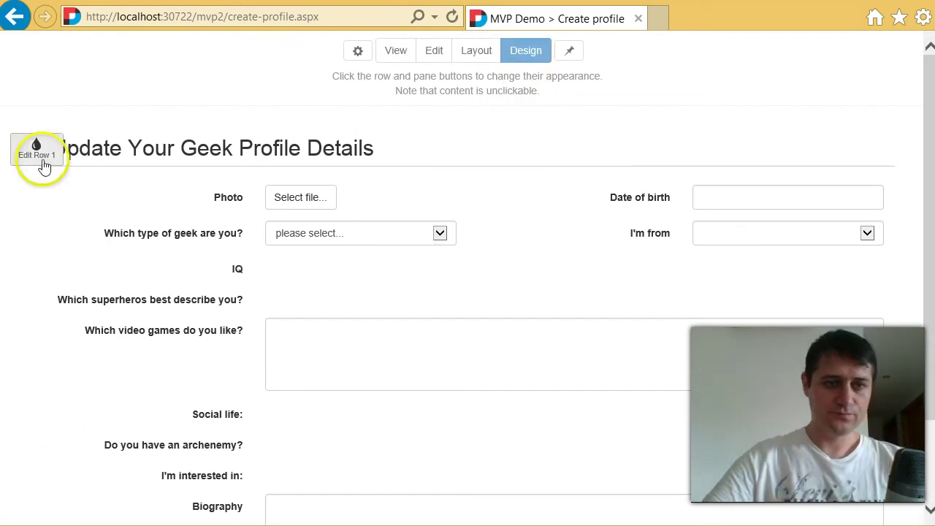
click(365, 180)
click(365, 181)
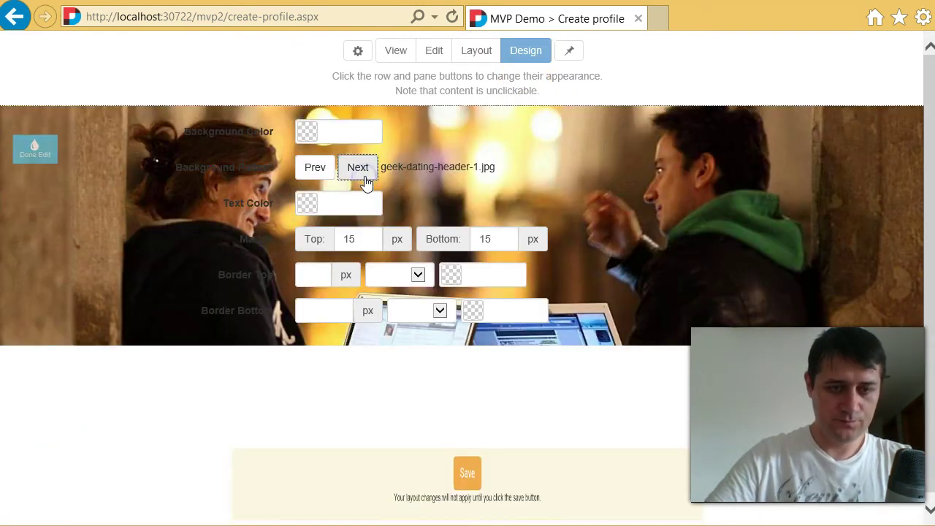
click(361, 180)
click(365, 173)
click(365, 168)
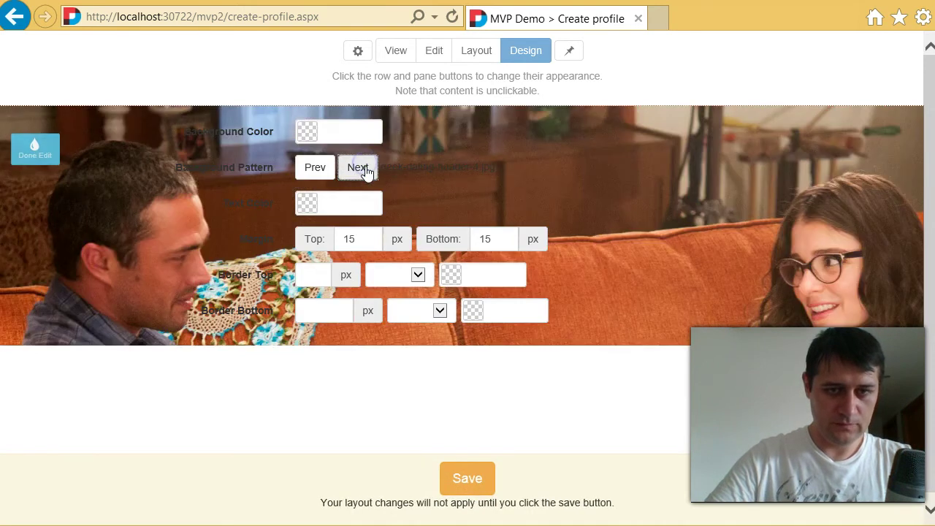
- Set the text color of row 1 to white (#ffffff)
click(357, 200)
drag(350, 237, 277, 212)
click(455, 203)
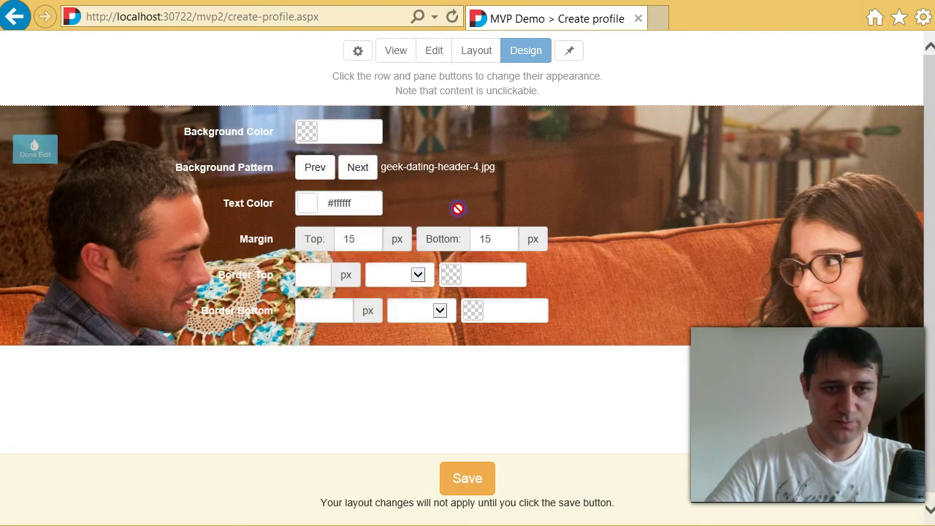
click(346, 203)
click(443, 203)
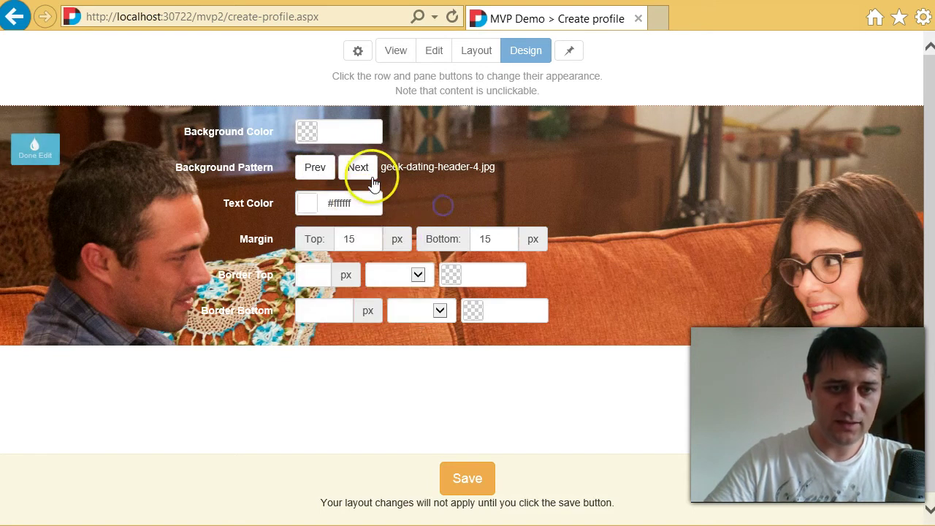
- Set row 1's background pattern to geek-dating-header-6.jpg, save the design and check the page in view mode
click(369, 167)
click(365, 174)
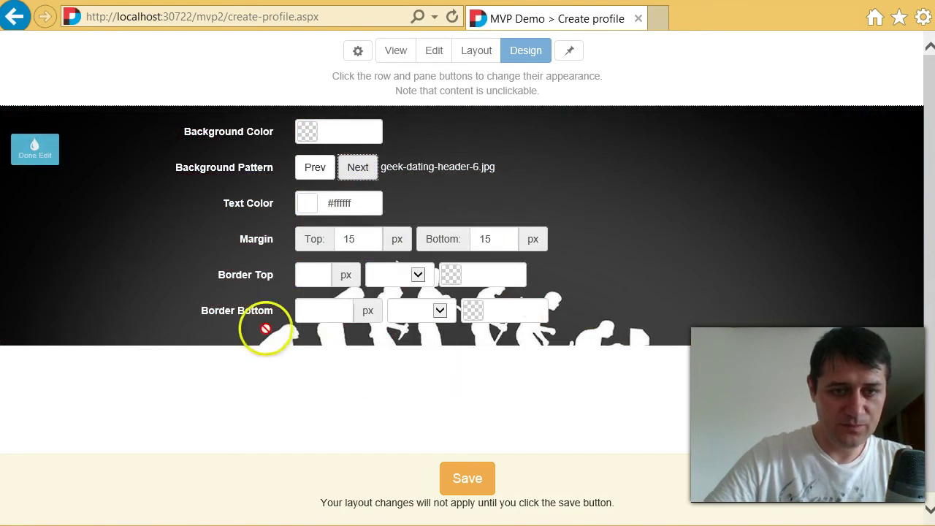
scroll(496, 251, down, 1)
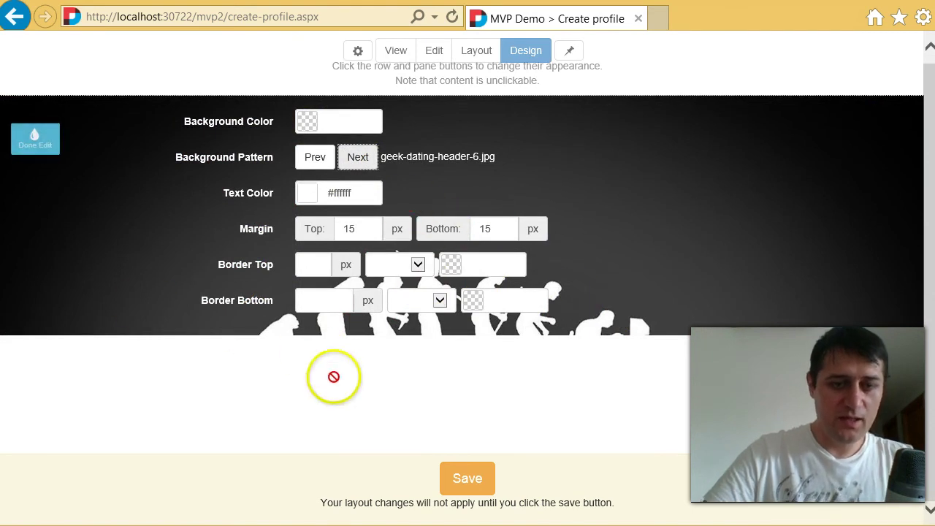
click(465, 476)
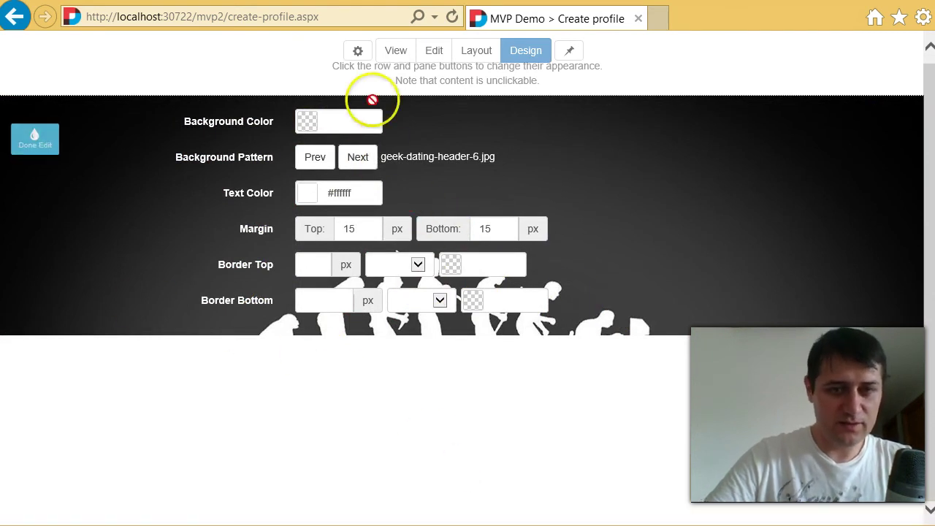
click(396, 52)
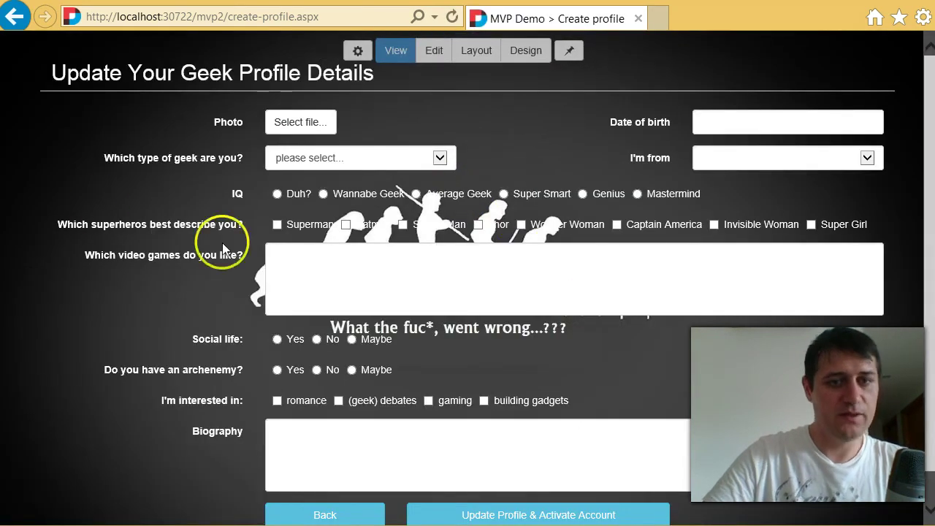
scroll(284, 255, down, 1)
scroll(257, 260, up, 1)
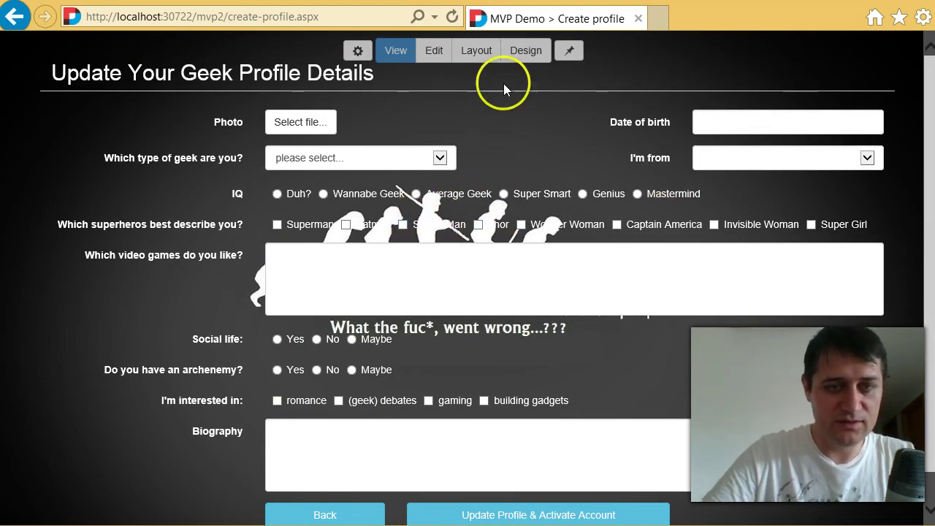
- Replace row 1's background pattern with geek-dating-header-4.jpg, save the design and check the page in view mode
click(526, 54)
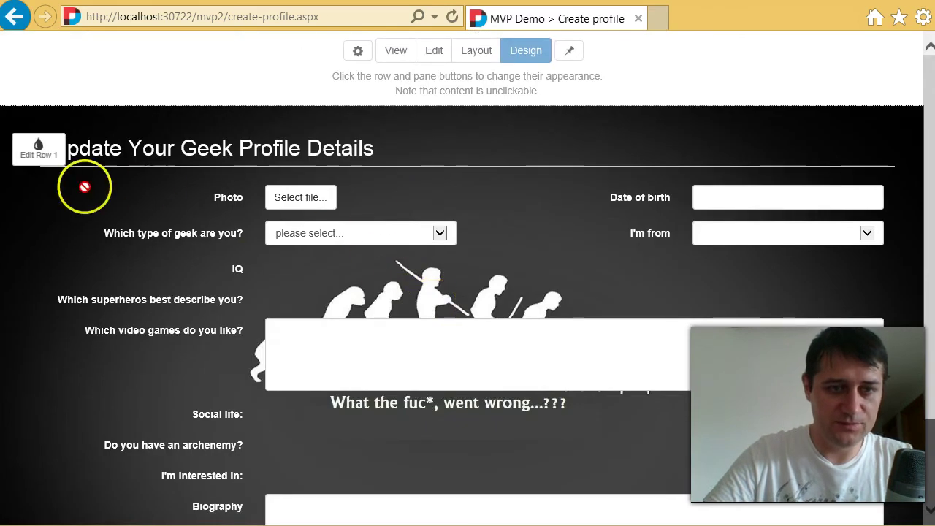
click(40, 159)
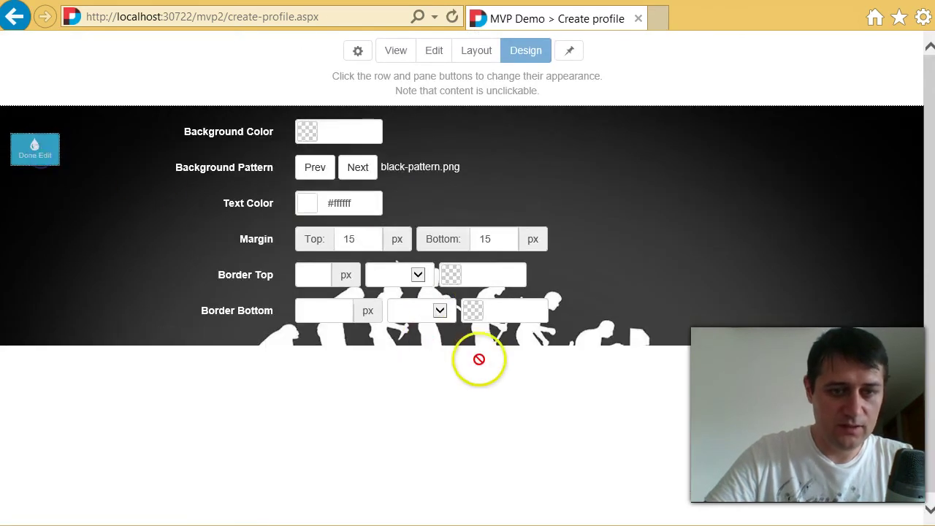
scroll(445, 350, down, 1)
click(357, 157)
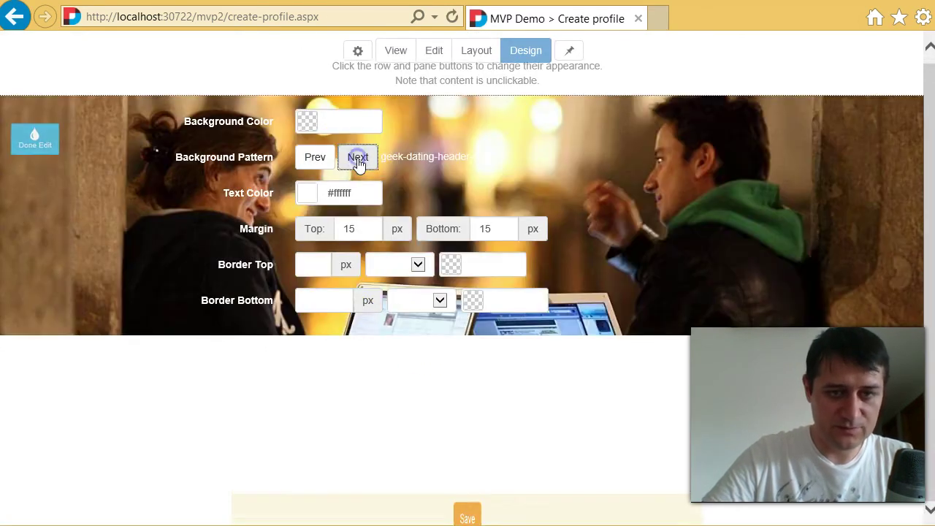
click(357, 157)
click(357, 157)
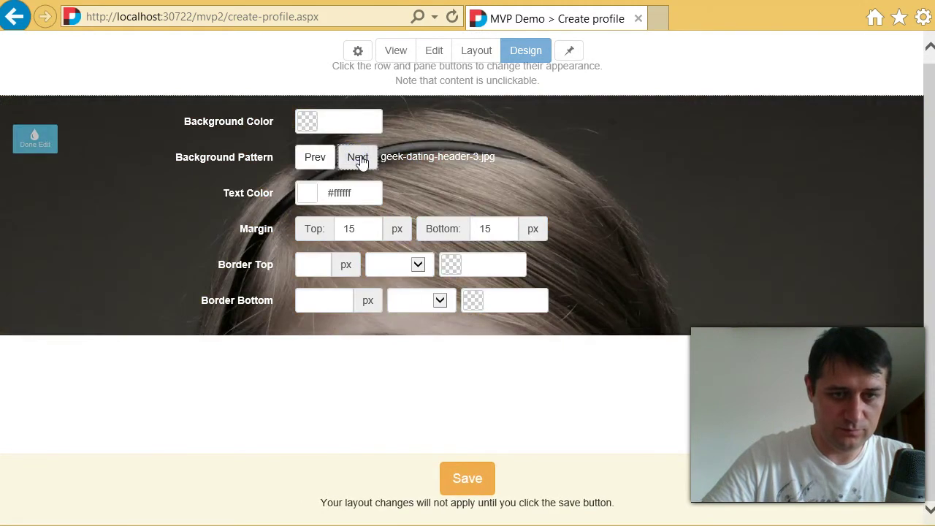
click(357, 158)
click(471, 476)
click(382, 51)
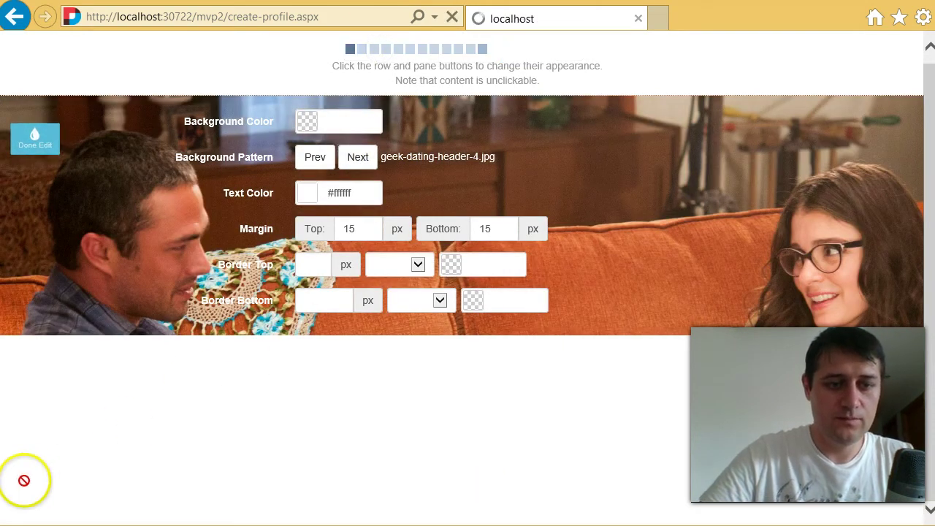
scroll(869, 293, down, 1)
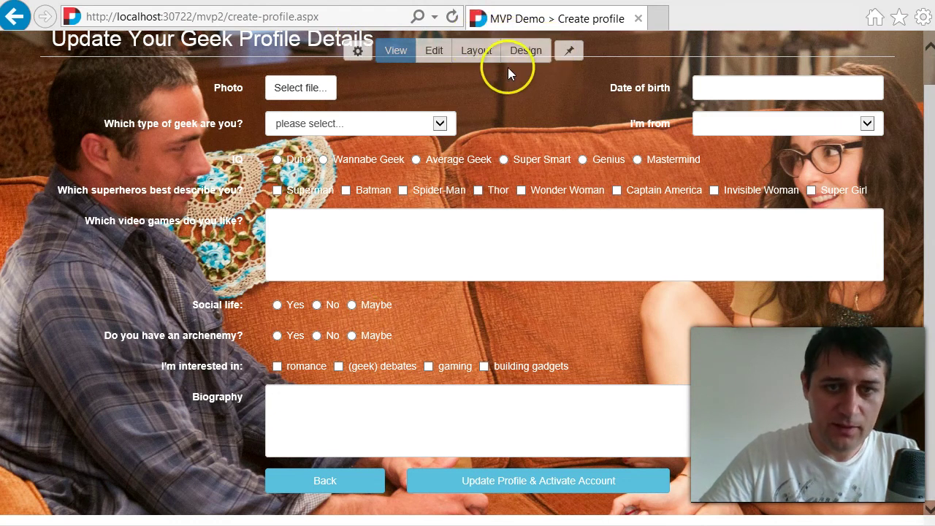
- Hide the page editing toolbar, look over the profile form without it, and bring the pinned toolbar back
click(577, 59)
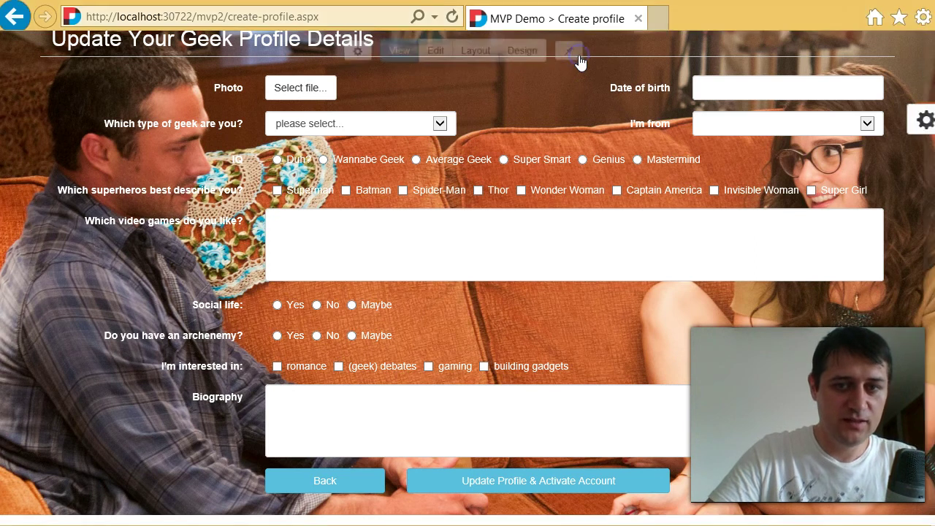
scroll(905, 117, up, 1)
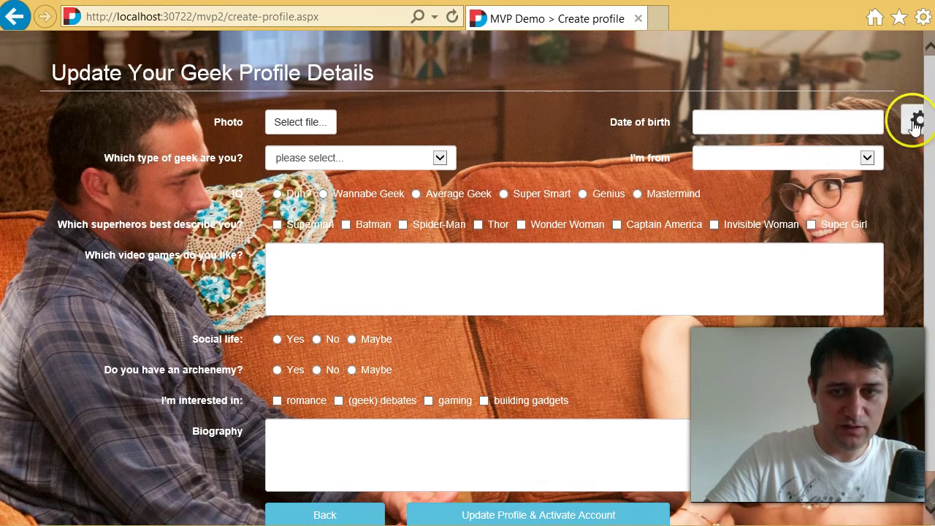
scroll(630, 199, down, 1)
scroll(657, 175, up, 1)
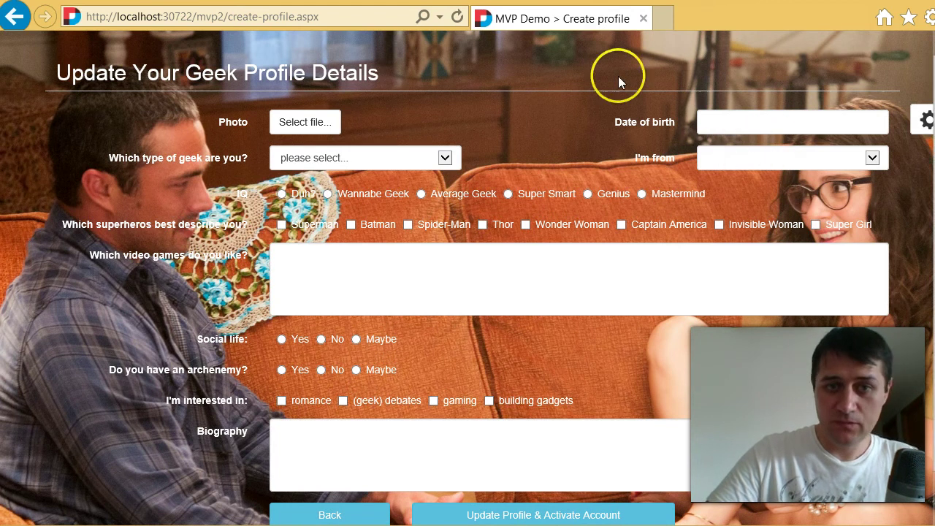
click(924, 120)
click(574, 53)
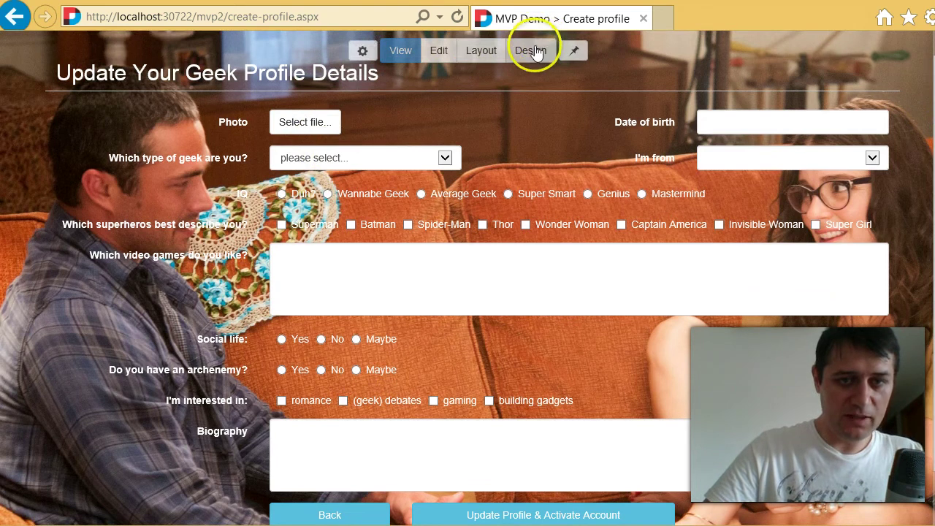
- Open row 1's design settings, try a top border width of 60 px, and reset that width to 0 px
click(533, 52)
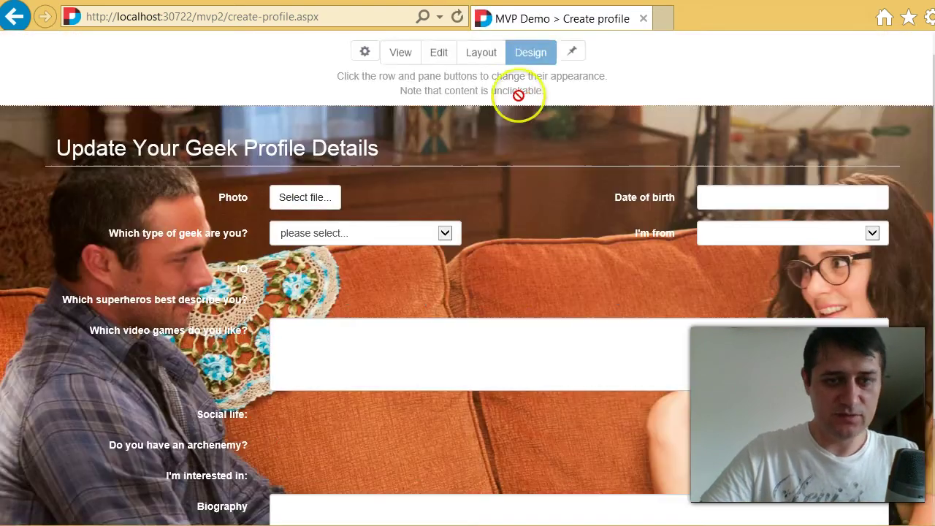
click(22, 148)
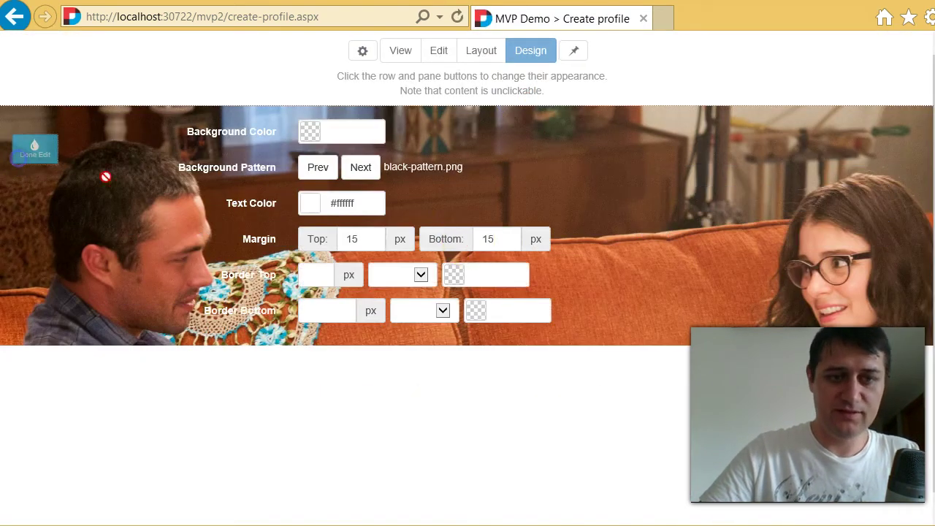
click(318, 276)
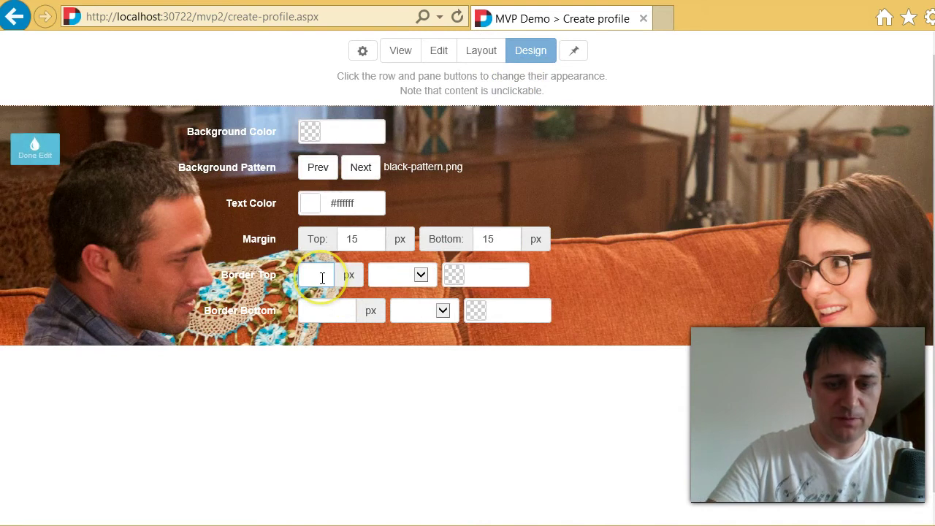
text(60)
key(Tab)
key(Tab)
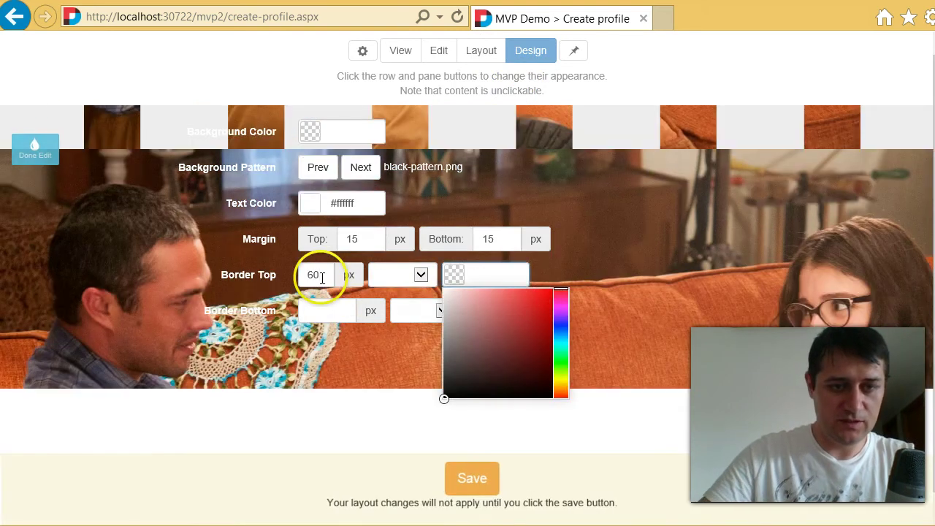
click(316, 273)
key(BackSpace)
key(BackSpace)
text(0)
- Set row 1's top and bottom margins to 60 px each, save the design and review the page in view mode
drag(358, 239, 259, 213)
text(60)
key(Tab)
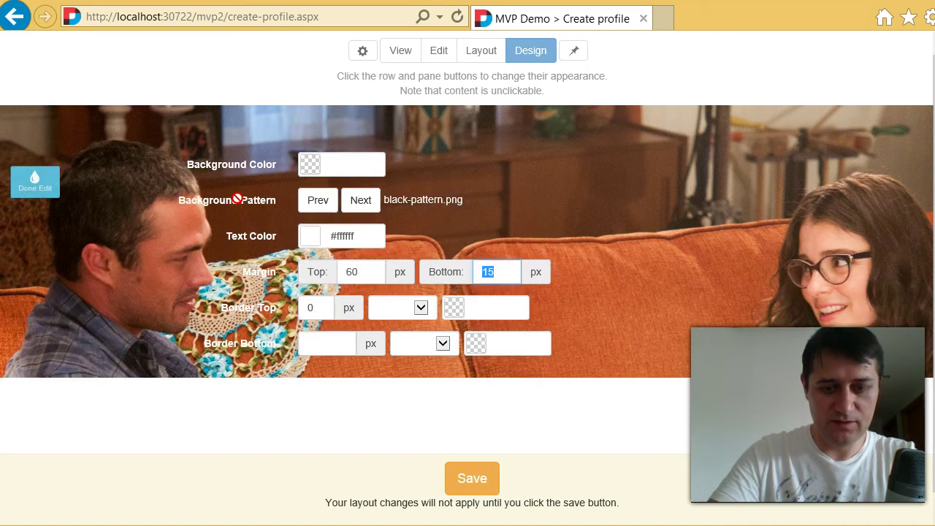
text(60)
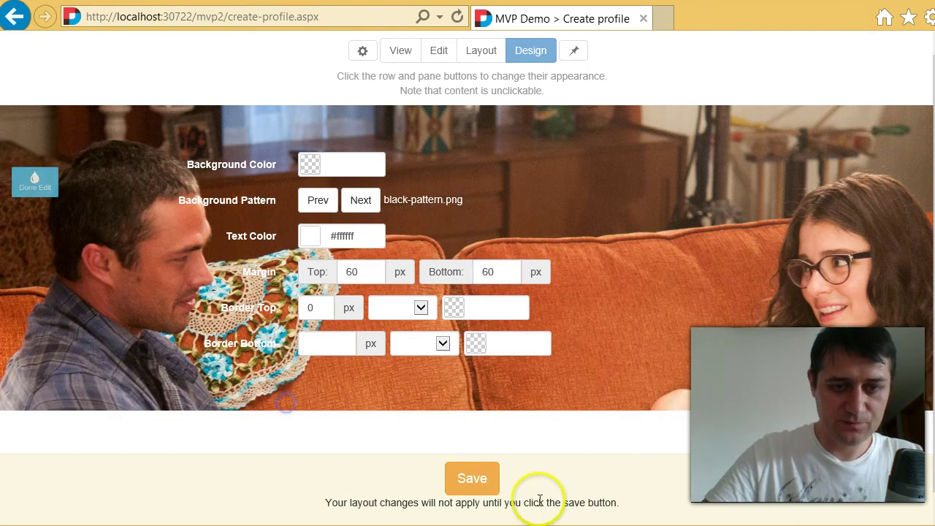
click(483, 482)
click(401, 50)
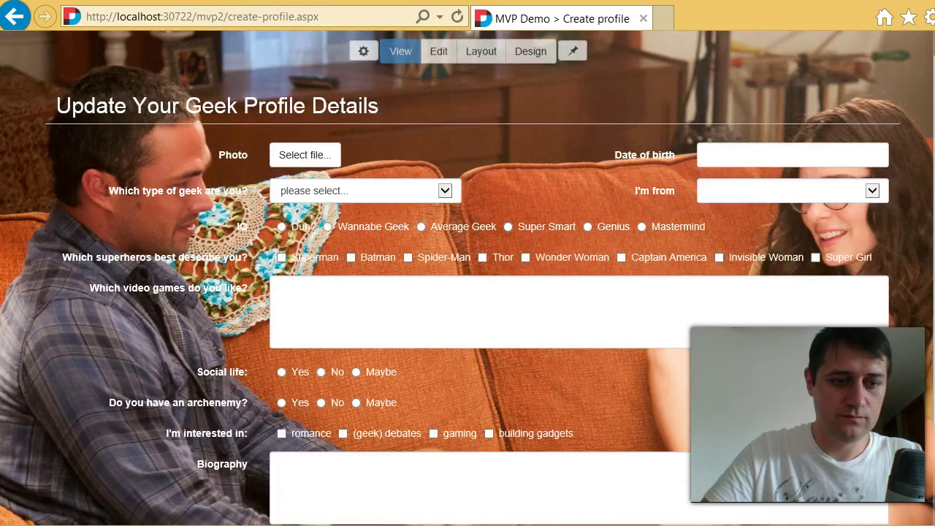
scroll(641, 200, down, 2)
scroll(643, 216, up, 2)
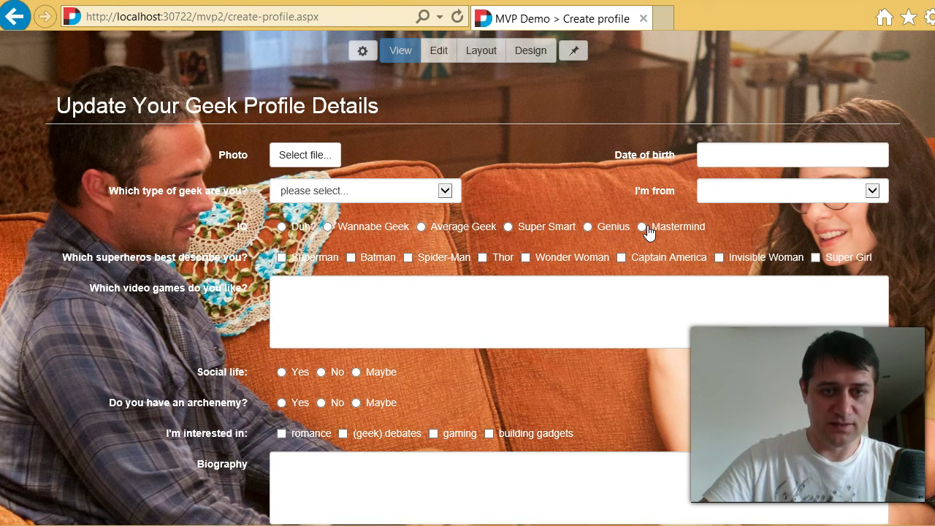
- Search the tasks for "create", start a new DNN page and name it Action Grid
text(create)
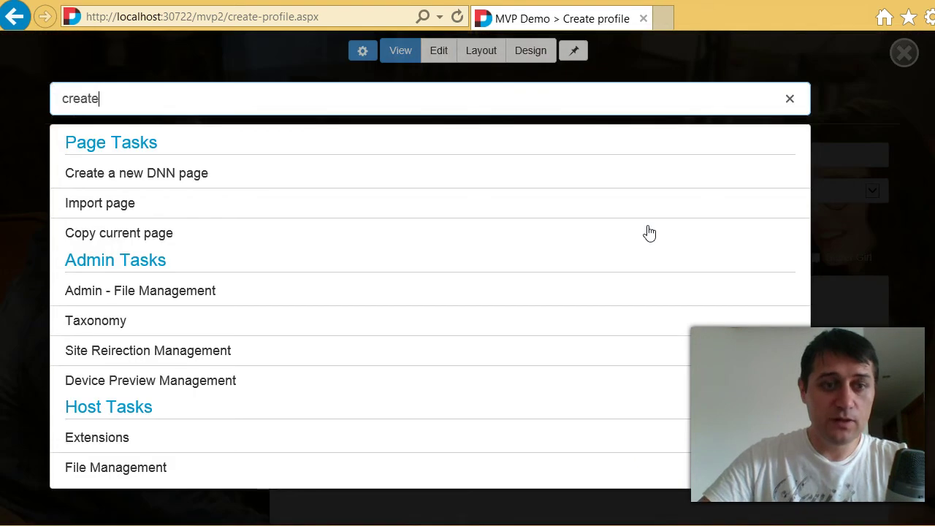
key(Down)
key(Return)
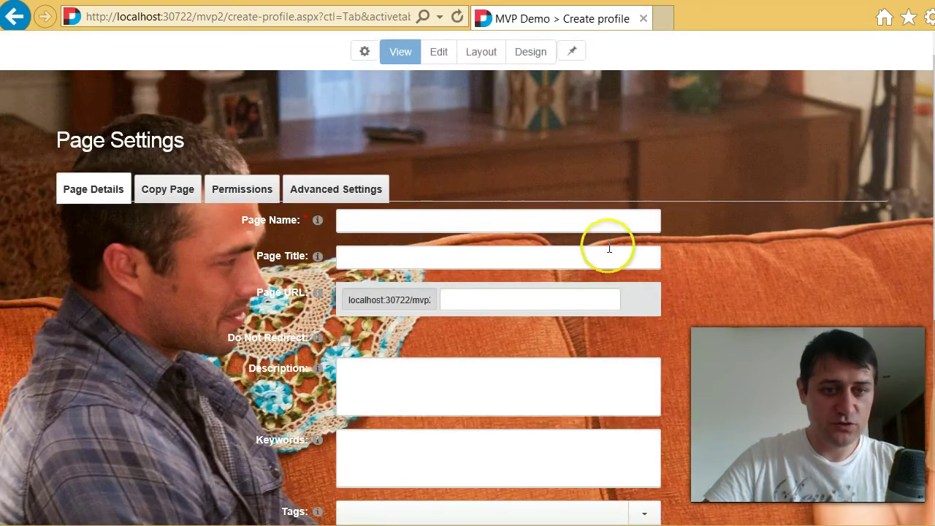
click(532, 227)
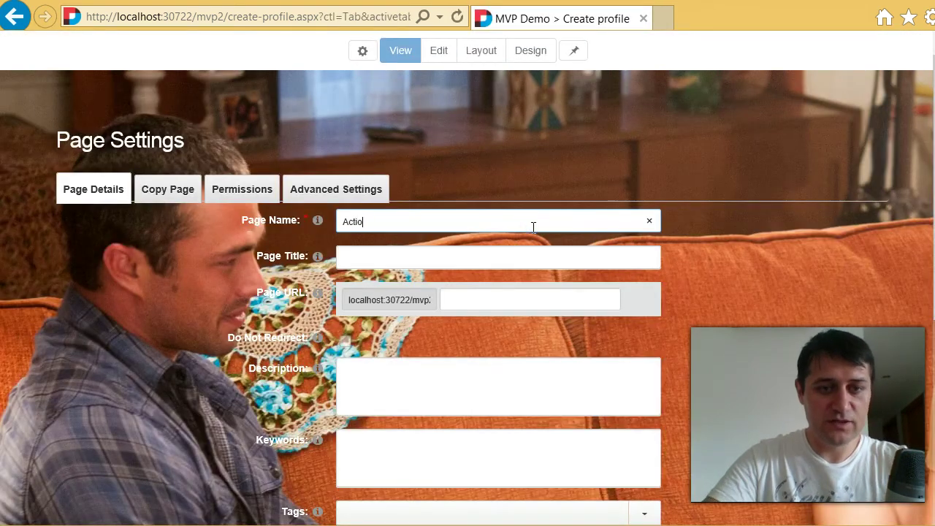
text(Action Grid)
- Grant Registered Users permission to view the Action Grid page and add the page
scroll(412, 265, down, 3)
scroll(490, 324, up, 1)
click(243, 119)
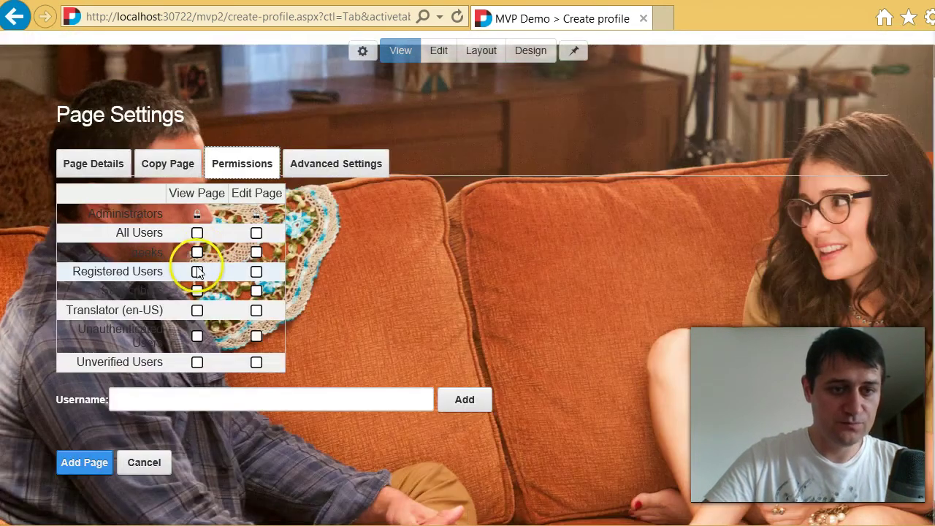
click(197, 271)
click(82, 466)
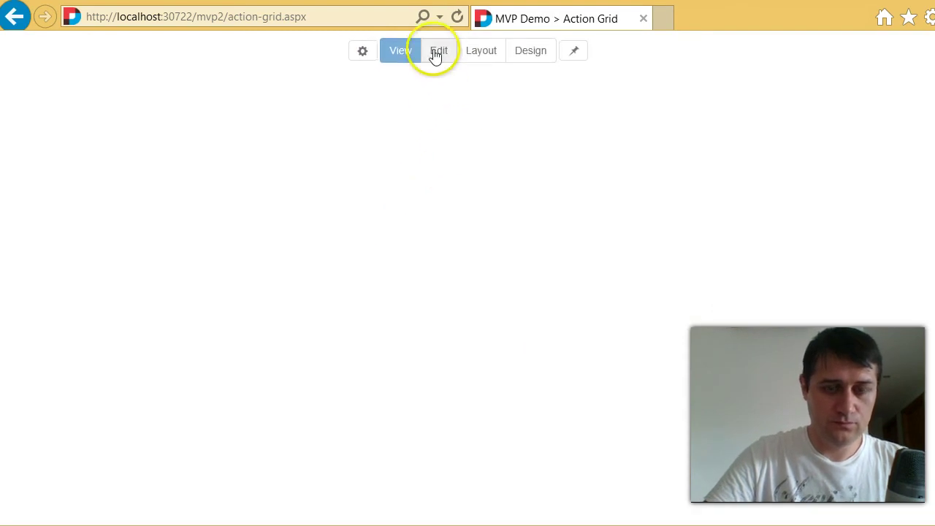
- Add an avt.ActionGrid module to the Action Grid page's ContentPane and open its Manage Grid screen
click(407, 139)
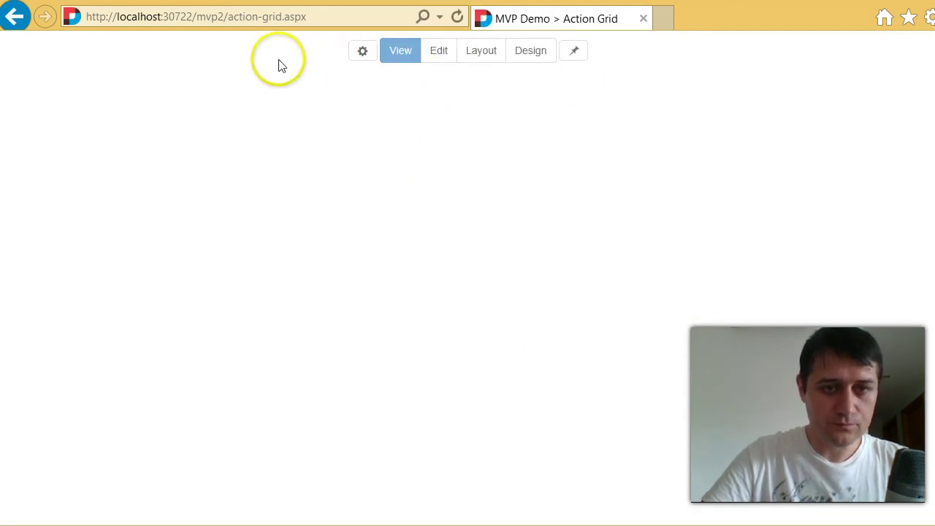
click(441, 53)
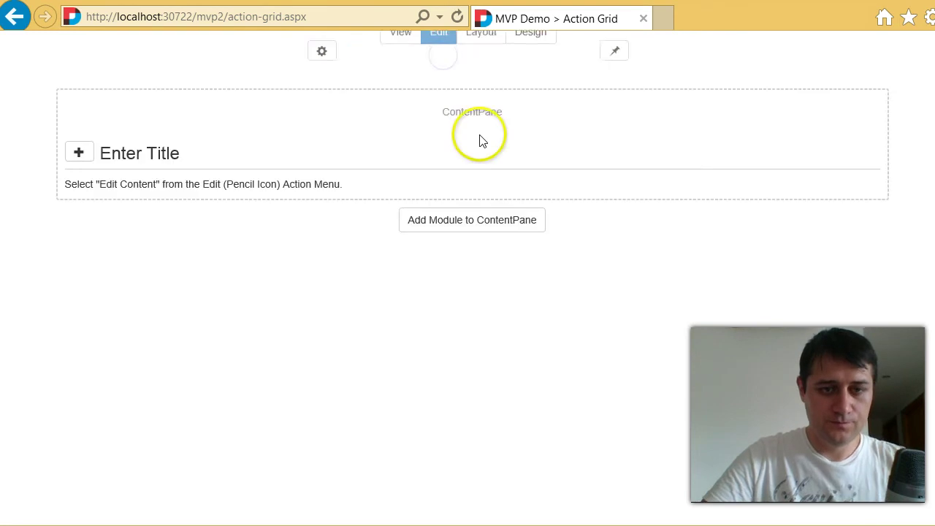
click(450, 219)
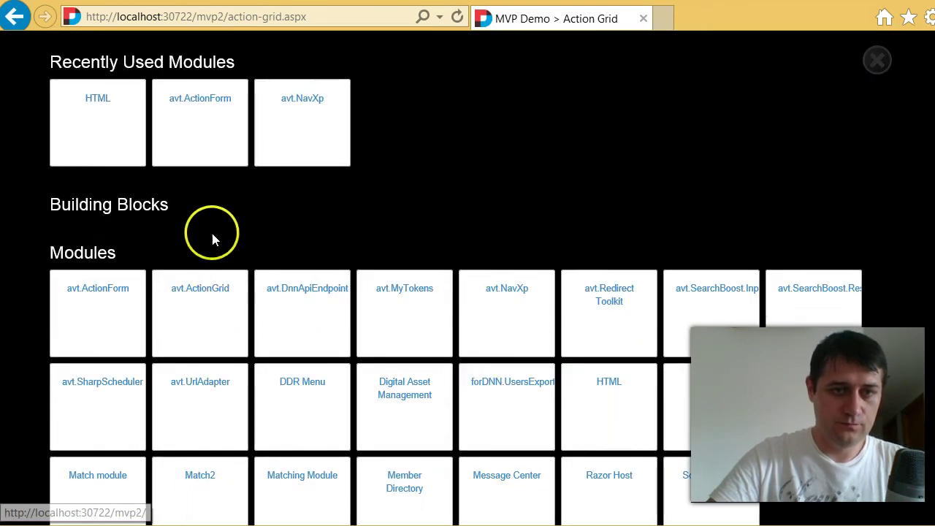
click(180, 303)
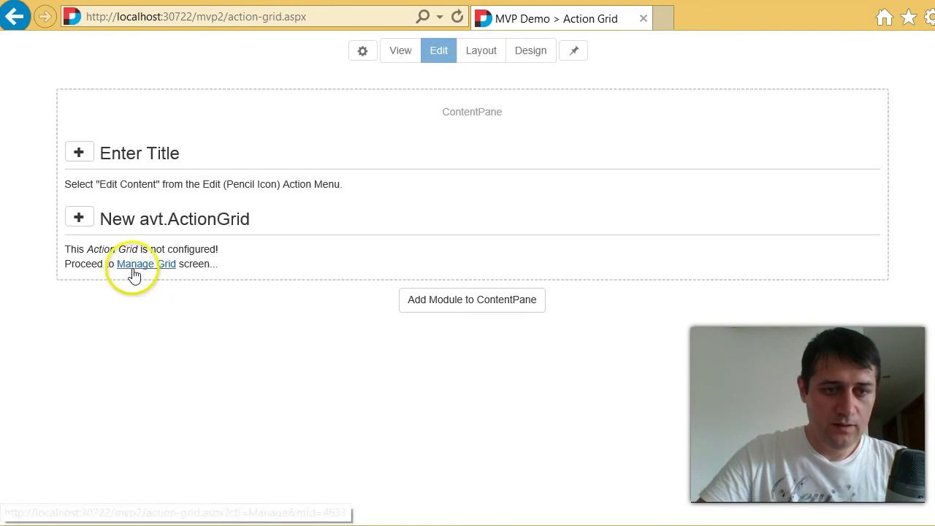
click(135, 264)
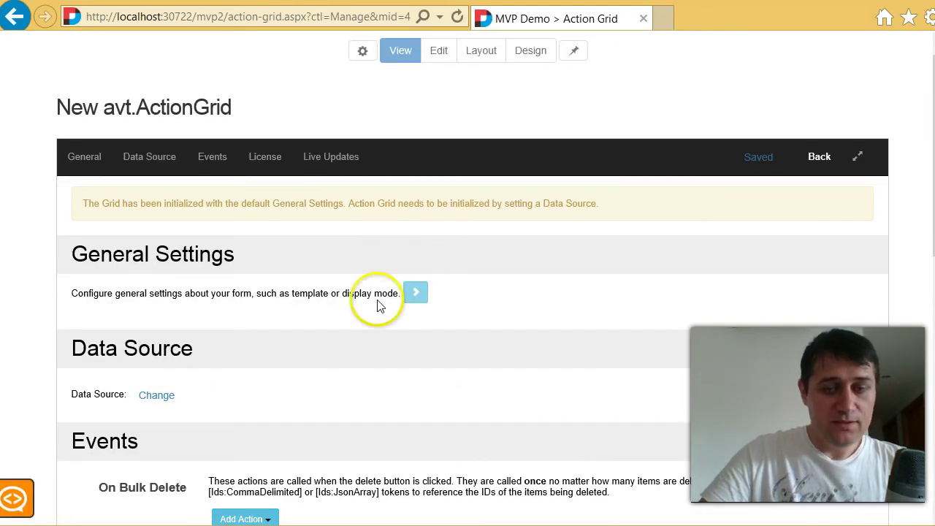
- Set the grid's data source to a Database Table and choose the Users table
scroll(378, 306, down, 2)
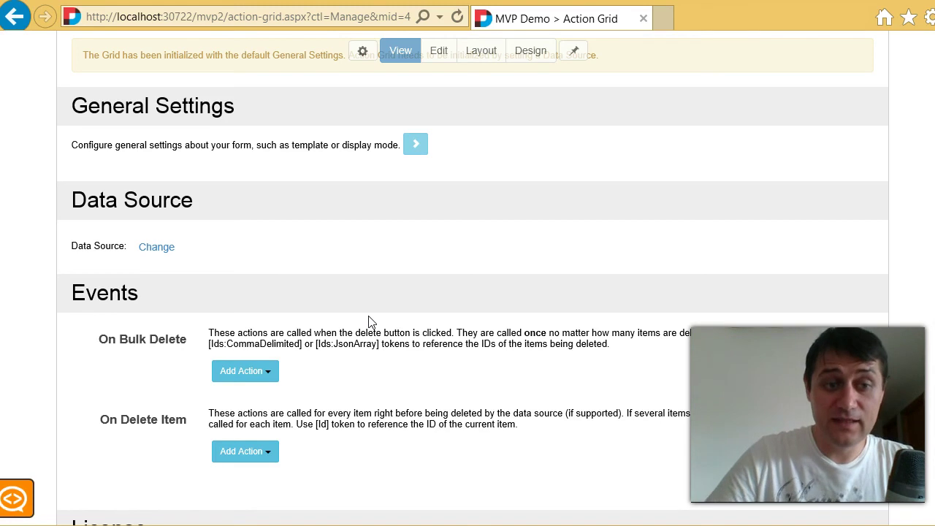
scroll(240, 230, down, 1)
scroll(178, 241, up, 1)
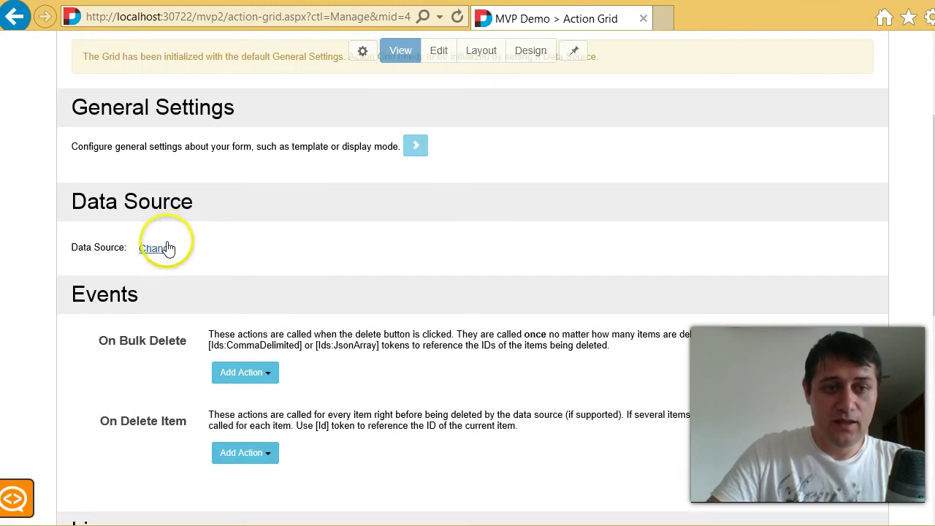
click(155, 249)
click(282, 246)
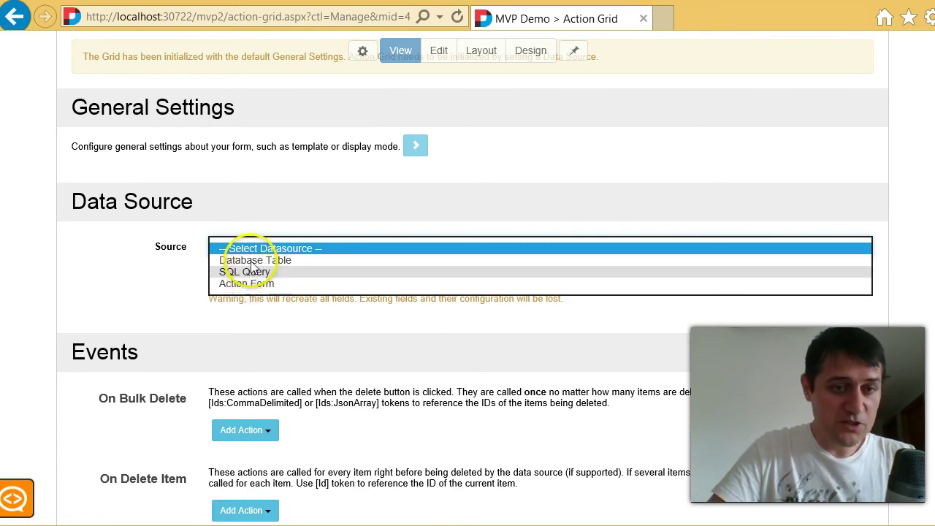
click(251, 261)
click(278, 281)
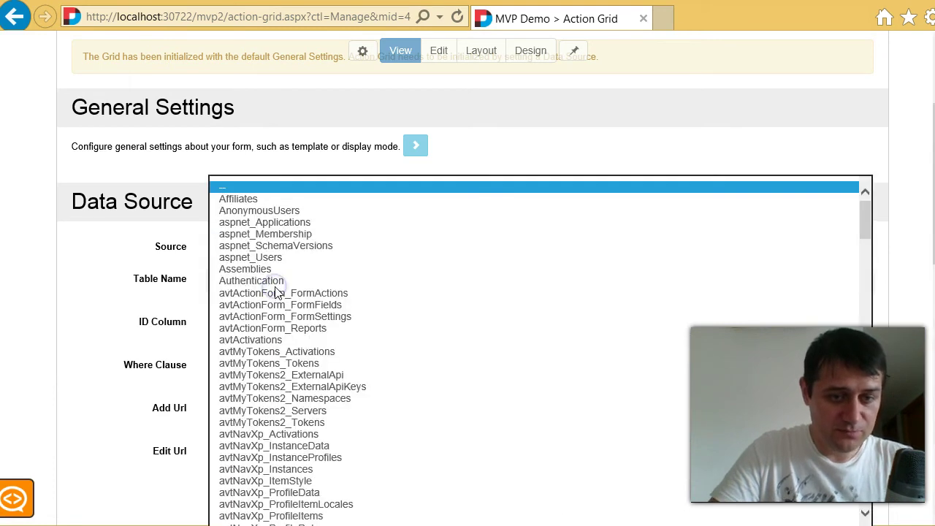
scroll(386, 298, down, 20)
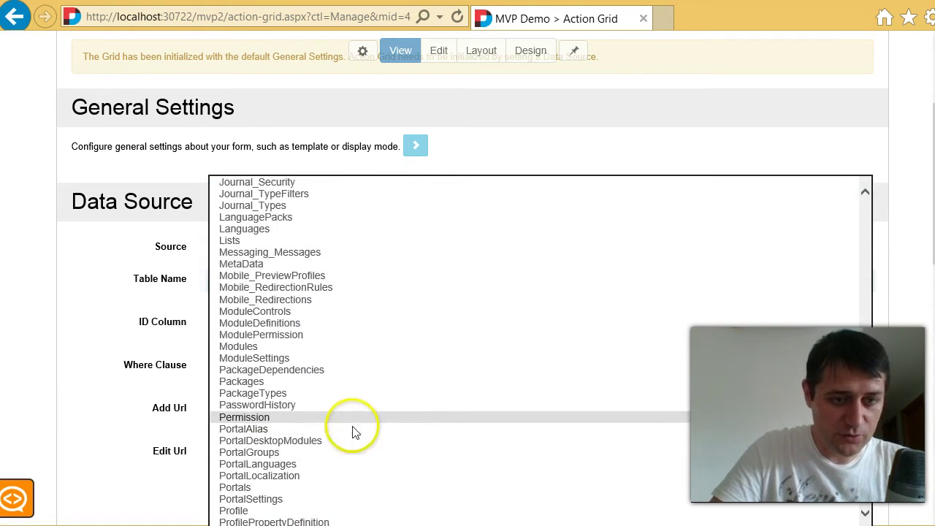
scroll(337, 390, down, 14)
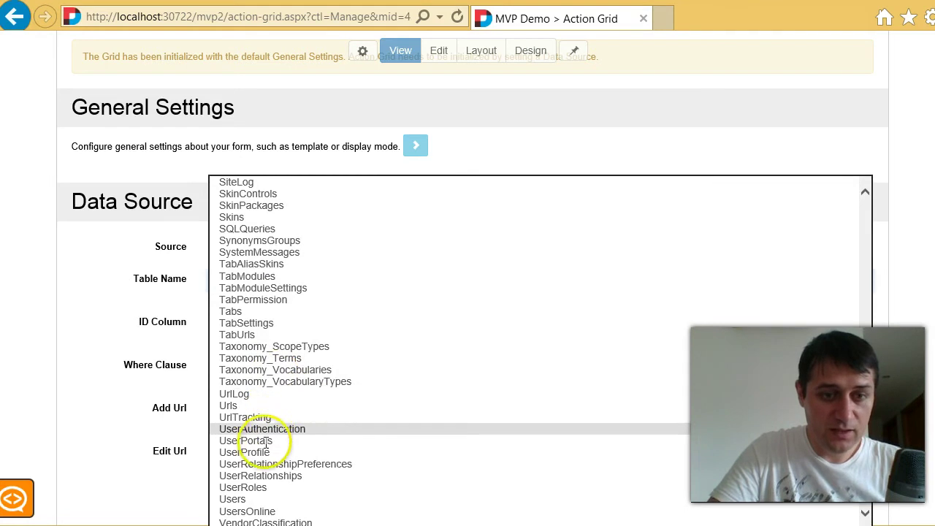
click(245, 499)
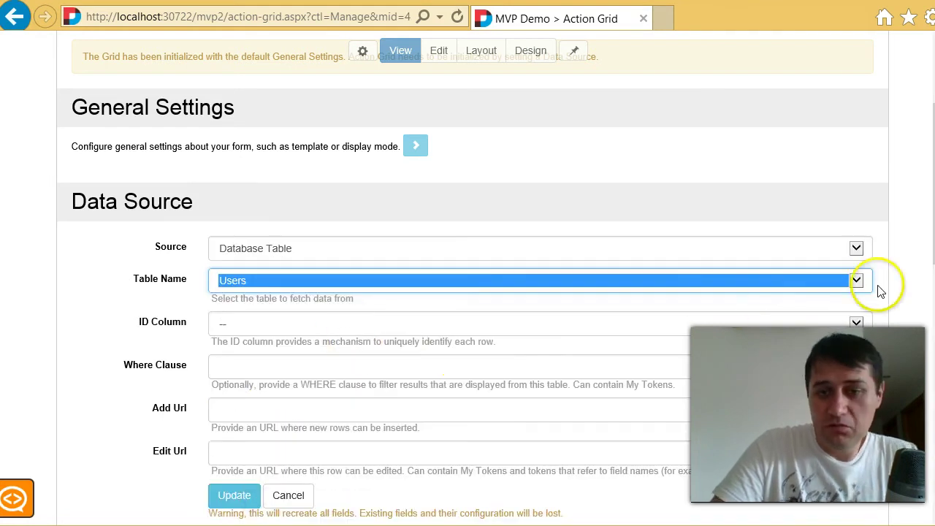
click(910, 275)
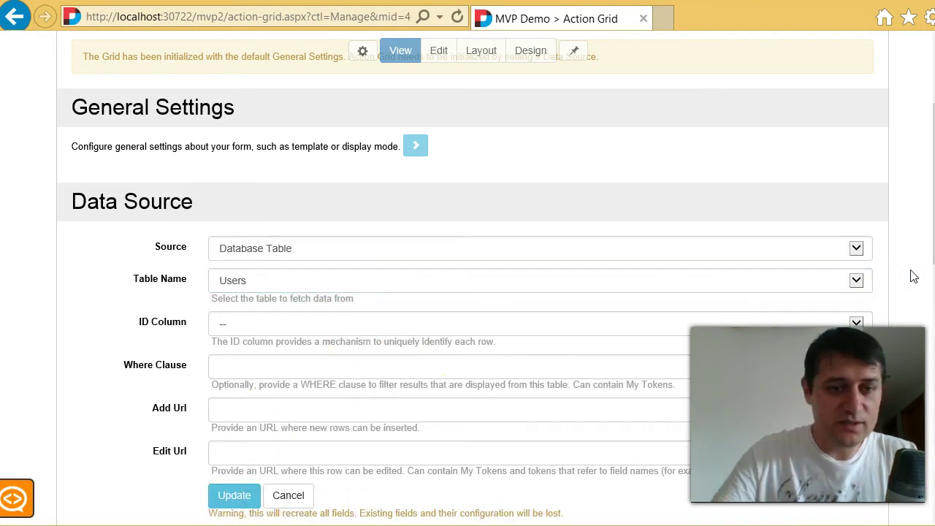
- Set the Users data source's ID column to UserID
click(709, 336)
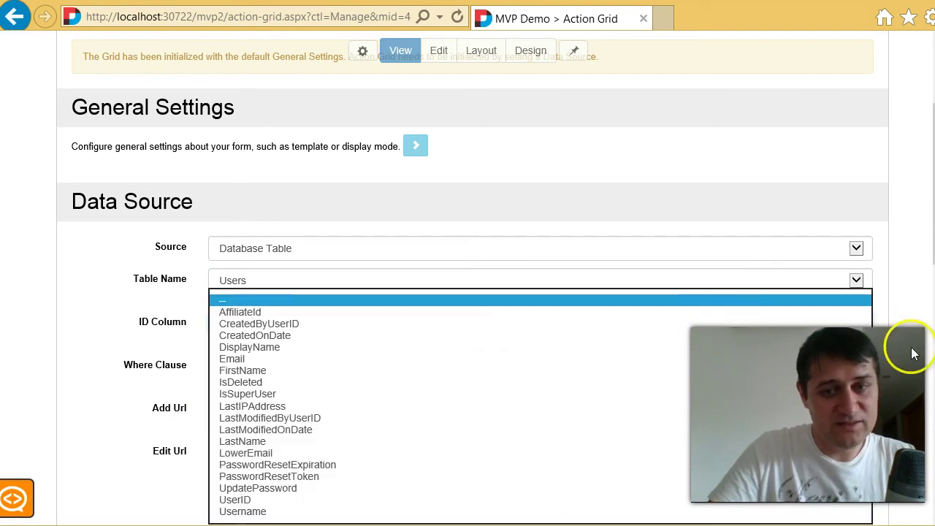
click(891, 334)
scroll(891, 334, down, 1)
click(290, 233)
click(283, 244)
click(306, 437)
click(244, 250)
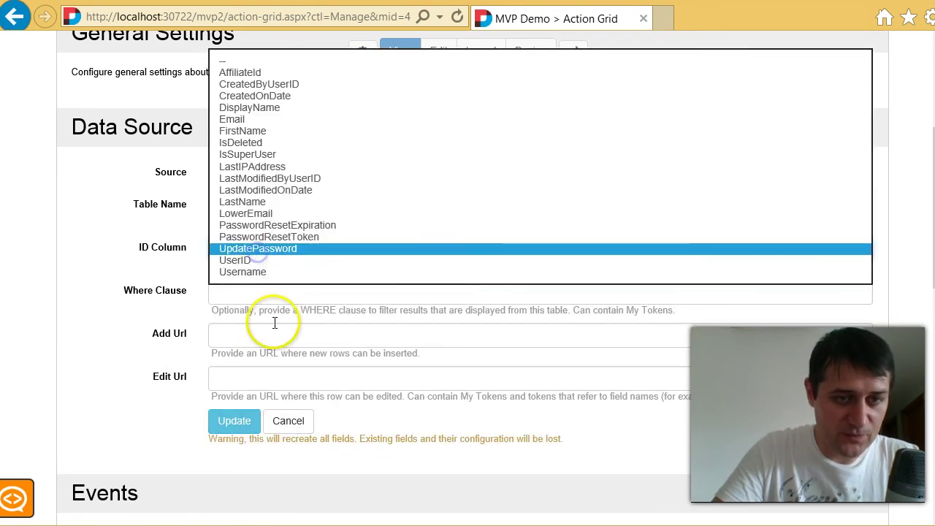
click(271, 257)
- Update the data source with the Where Clause, Add Url and Edit Url left empty
click(239, 291)
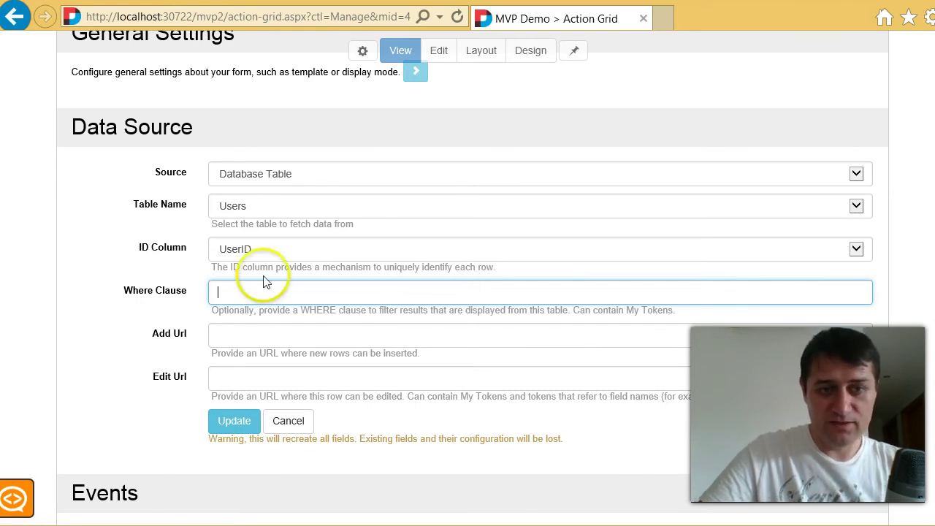
click(340, 346)
scroll(247, 229, down, 3)
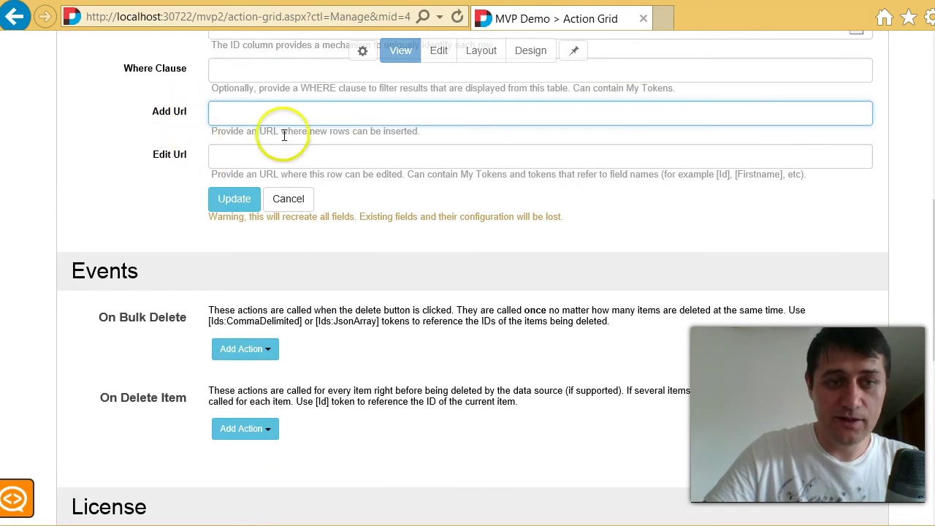
scroll(323, 115, up, 3)
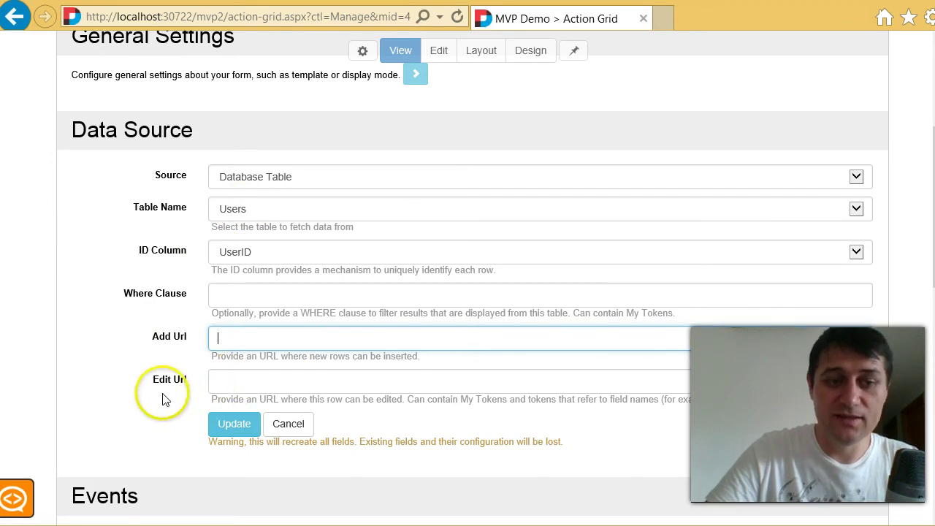
click(227, 426)
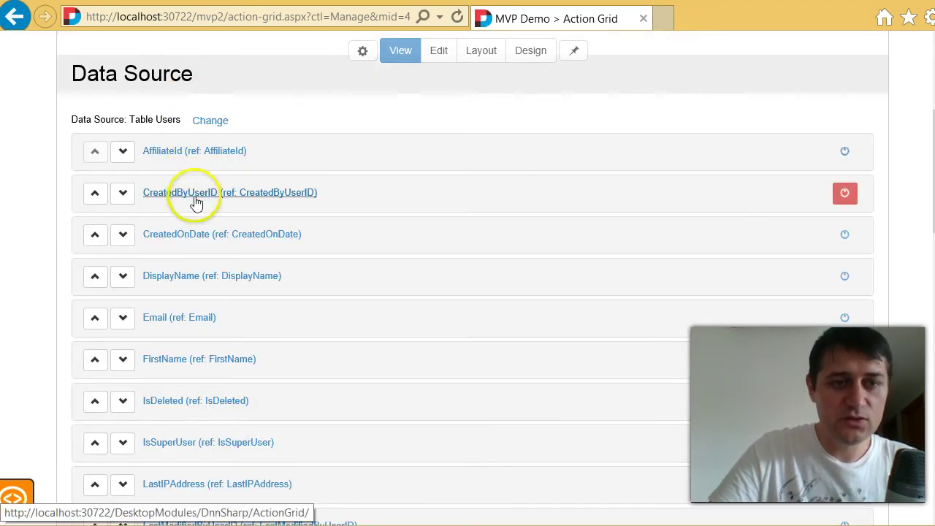
- Disable the LowerEmail, PasswordResetExpiration, PasswordResetToken and UpdatePassword fields of the grid
scroll(198, 219, down, 7)
scroll(190, 307, down, 1)
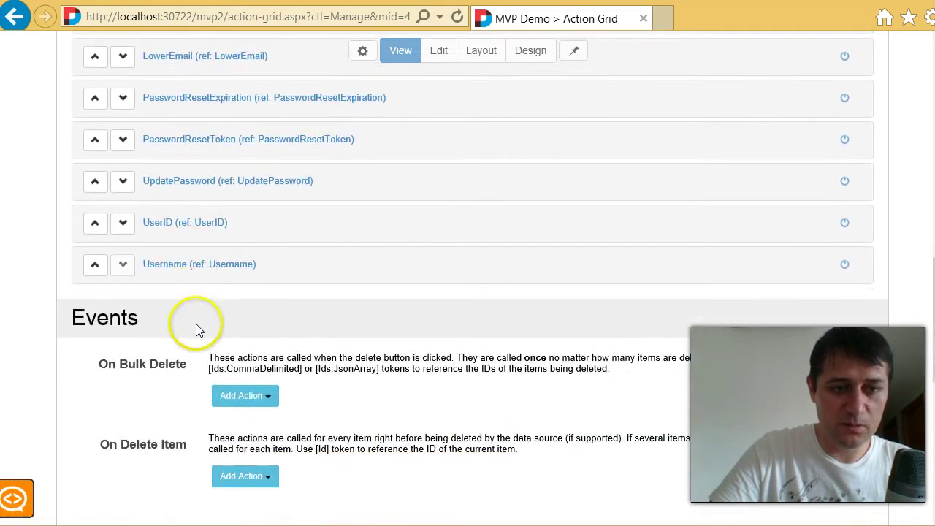
scroll(197, 328, up, 2)
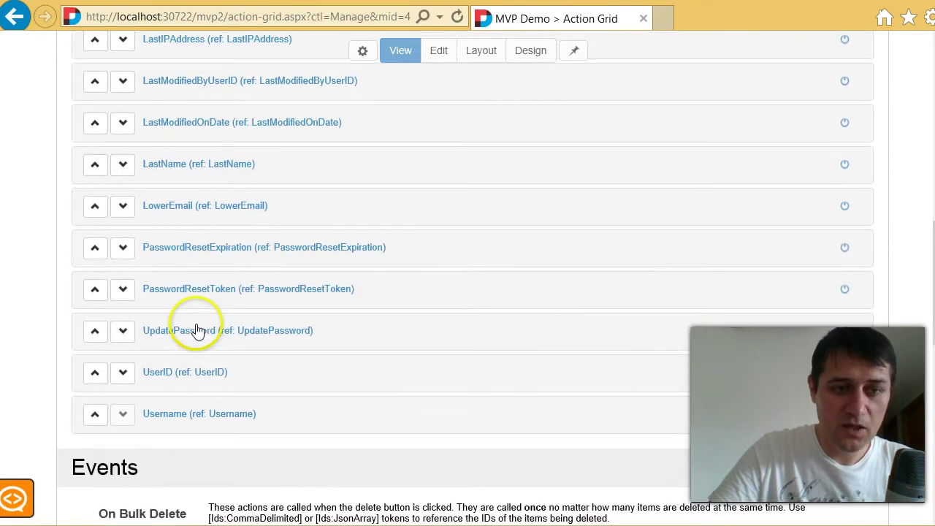
click(203, 207)
click(188, 210)
click(844, 206)
click(844, 247)
click(844, 289)
click(852, 328)
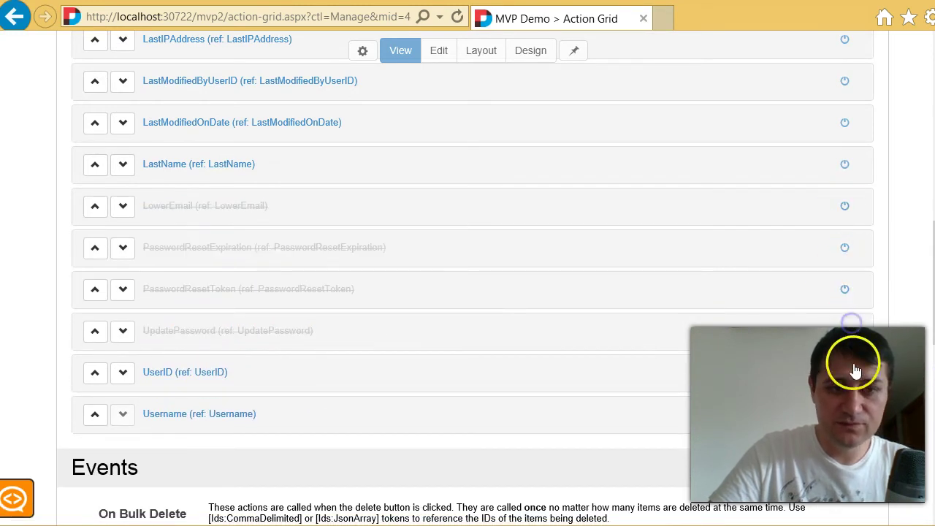
- Disable the LastIPAddress, LastModifiedByUserID, LastModifiedOnDate, IsSuperUser and IsDeleted fields of the grid
scroll(840, 405, up, 3)
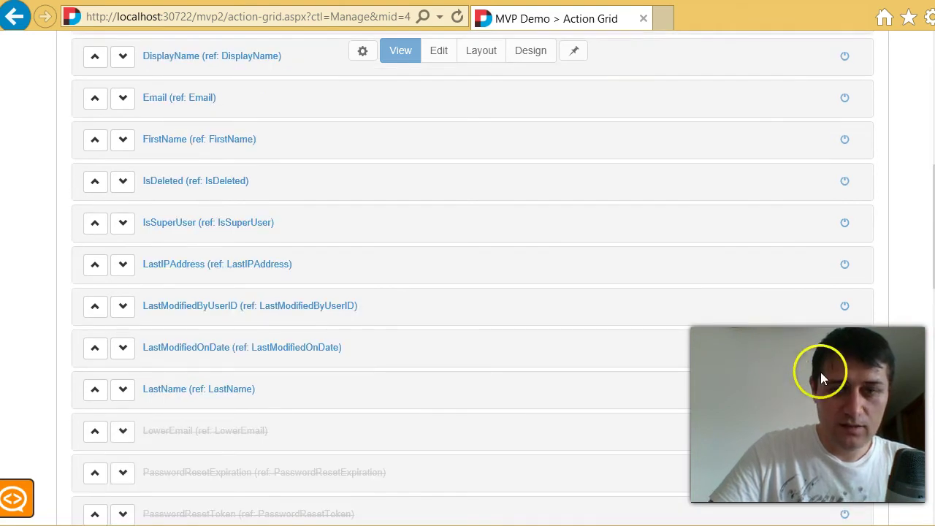
click(844, 263)
click(846, 306)
click(845, 345)
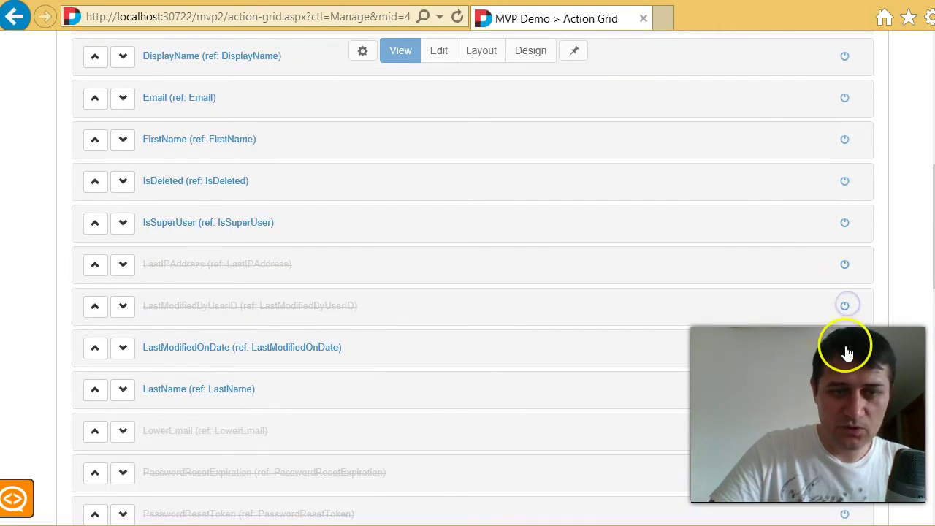
click(845, 263)
click(844, 222)
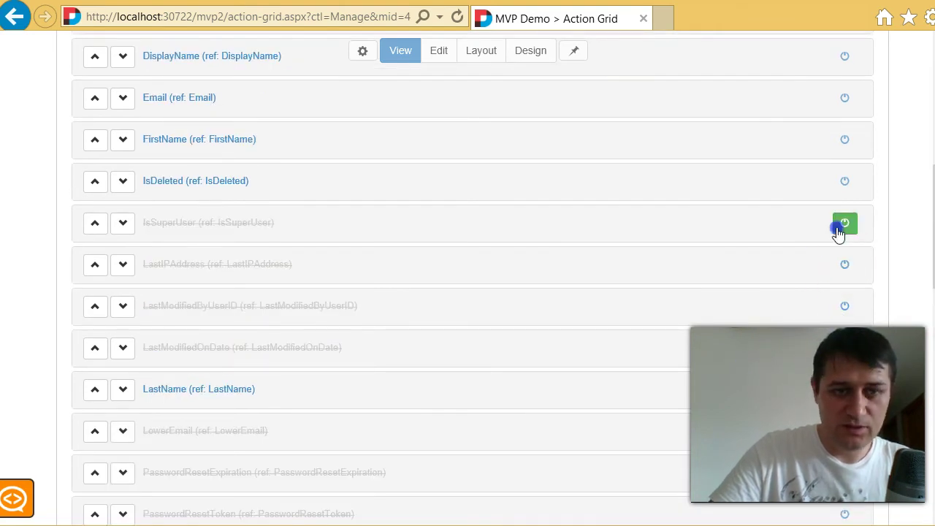
click(844, 180)
- Re-enable the IsSuperUser field and disable the DisplayName, CreatedOnDate, CreatedByUserID and AffiliateId fields
scroll(853, 267, up, 2)
click(850, 330)
click(855, 374)
click(844, 338)
click(844, 287)
click(847, 247)
click(845, 207)
click(845, 165)
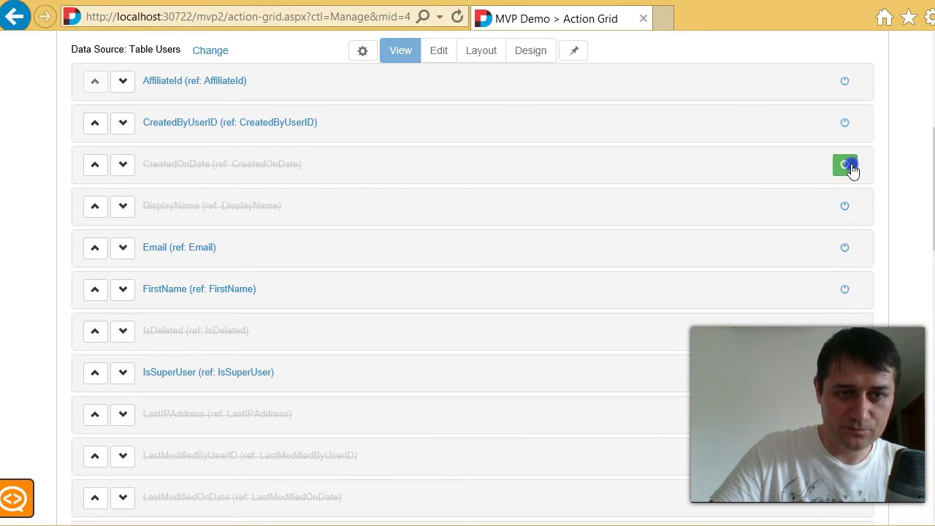
click(843, 123)
click(843, 82)
- Review which data source fields are enabled and inspect the UserID field's settings
scroll(795, 224, up, 2)
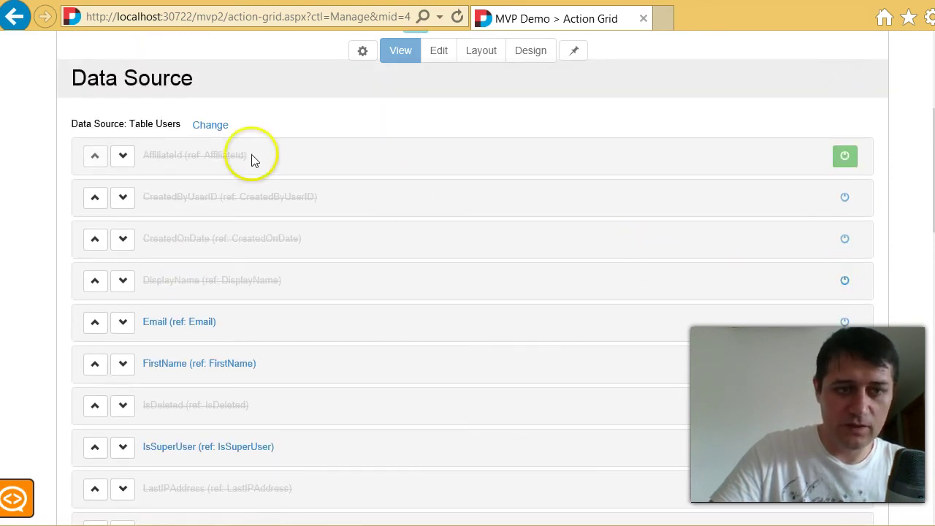
scroll(317, 372, down, 8)
scroll(571, 305, up, 10)
click(746, 156)
scroll(417, 290, down, 4)
scroll(109, 157, up, 2)
scroll(226, 303, down, 2)
scroll(227, 303, down, 6)
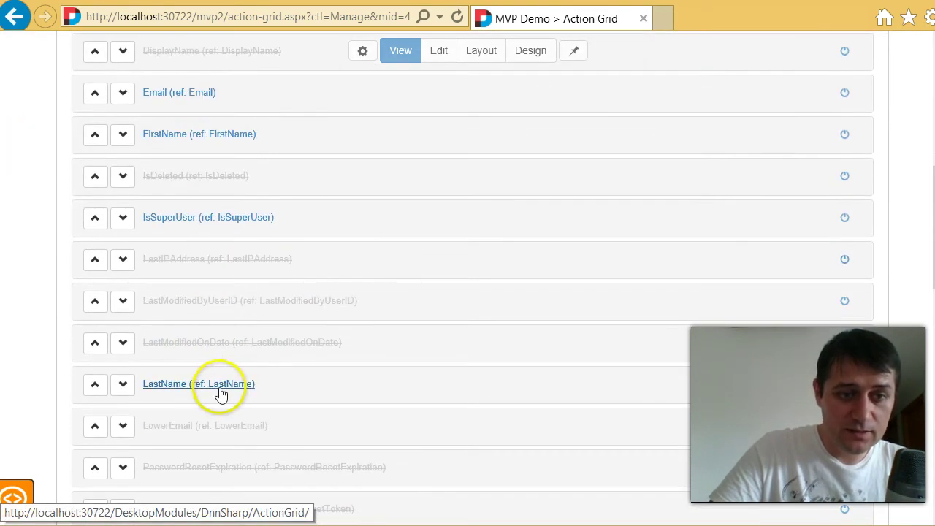
click(187, 295)
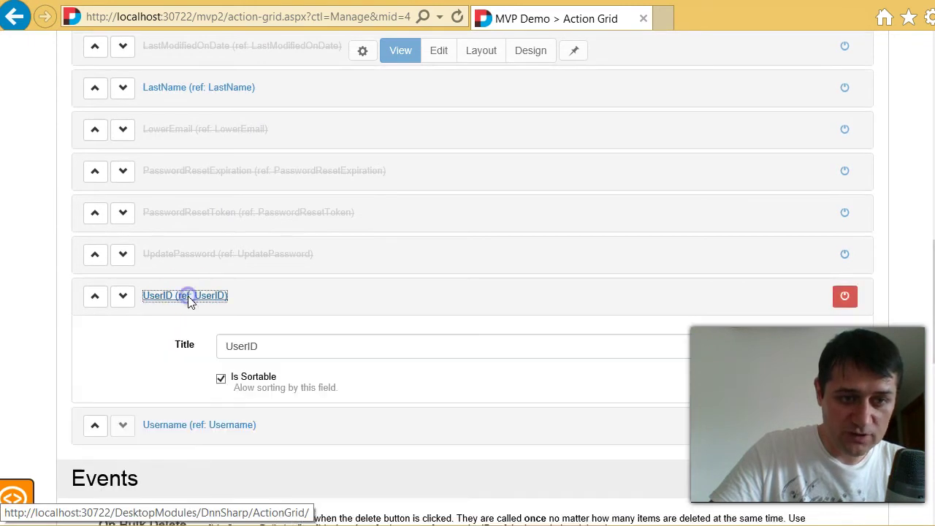
click(187, 296)
- Make the IsSuperUser field filterable
scroll(224, 331, up, 4)
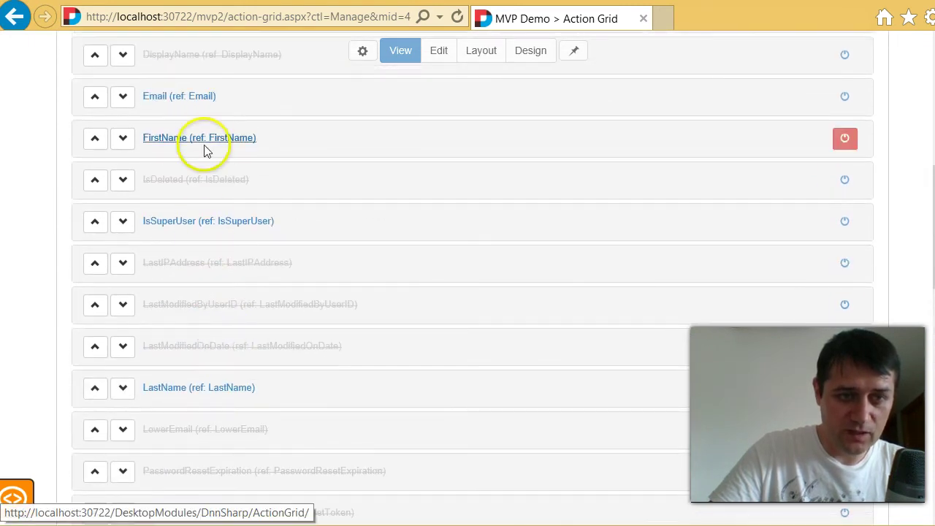
click(203, 222)
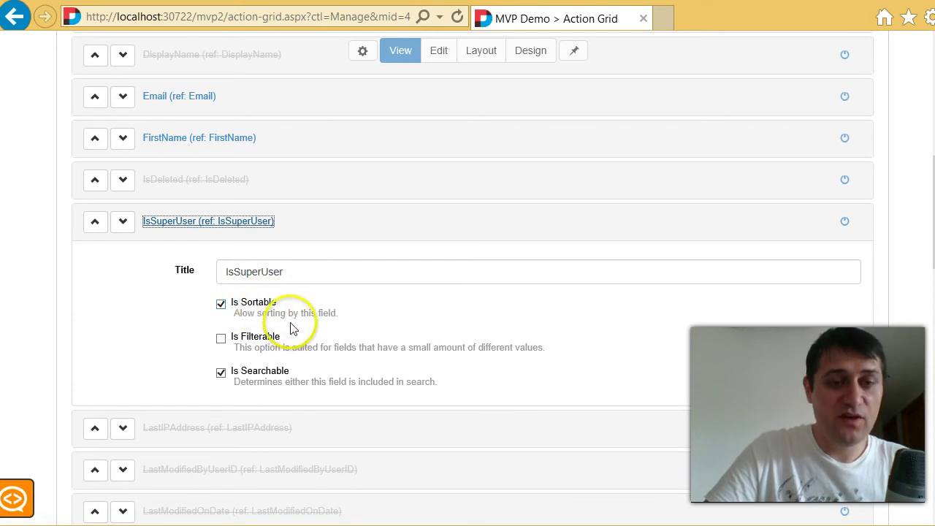
click(252, 336)
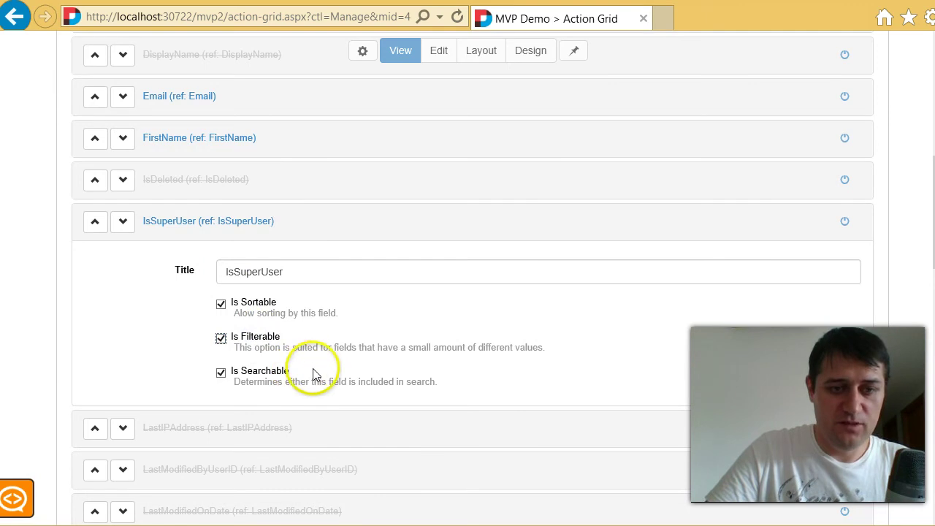
- Leave the grid configuration and review the Users grid on the Action Grid page
scroll(643, 409, down, 5)
scroll(612, 482, down, 9)
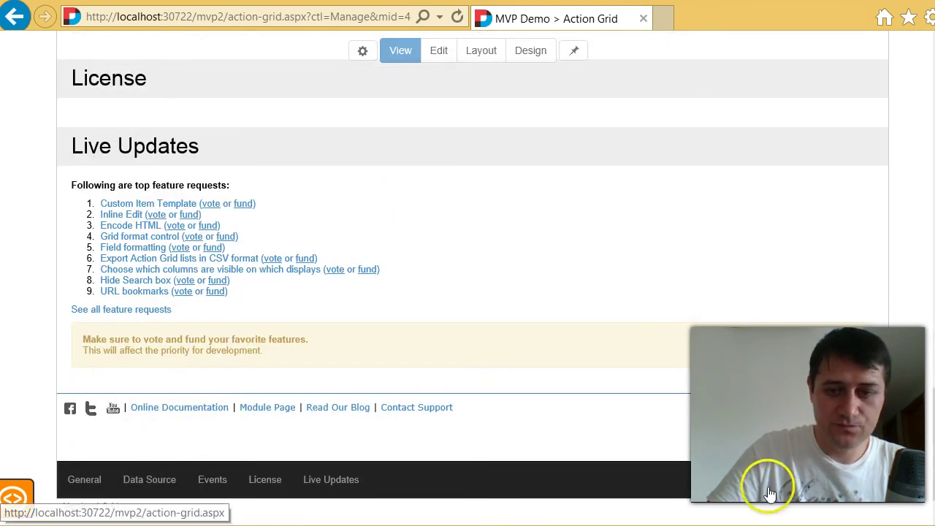
scroll(770, 489, down, 2)
scroll(771, 489, up, 2)
click(771, 491)
scroll(314, 223, down, 1)
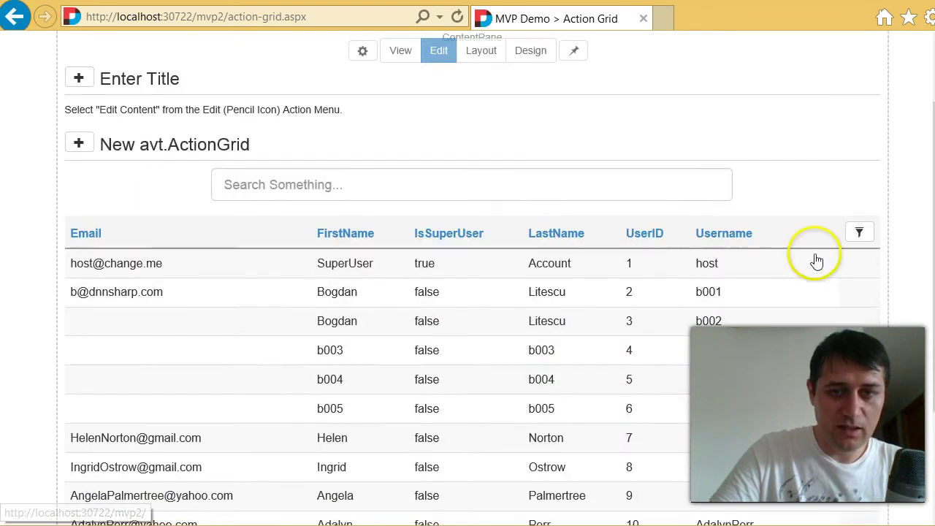
scroll(353, 351, down, 2)
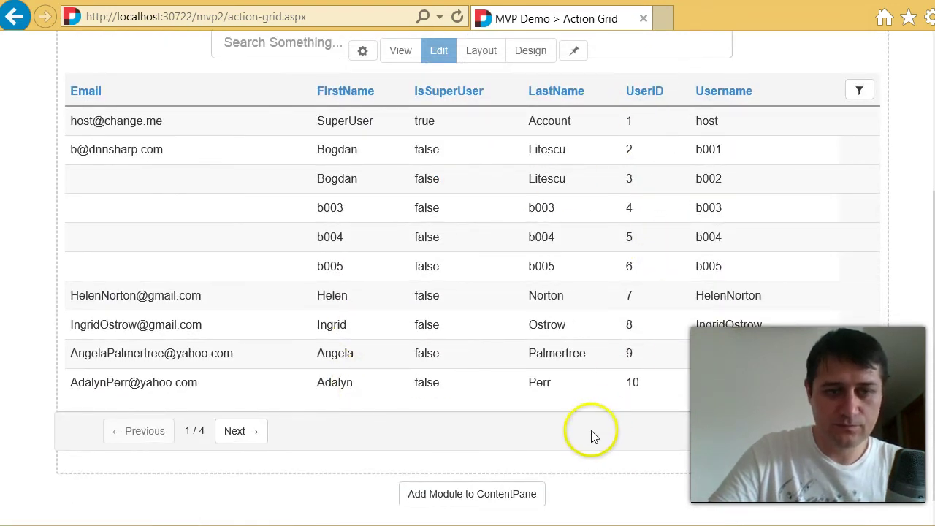
- Try removing the grid rows with UserID 3, 4, 6, 7 and 9, but decline the deletion
click(417, 187)
click(398, 216)
click(389, 268)
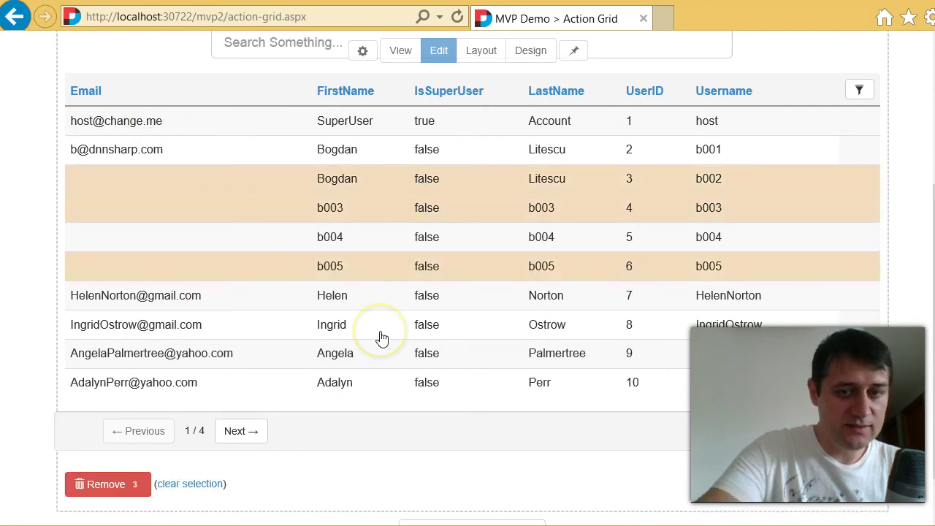
click(380, 295)
click(380, 339)
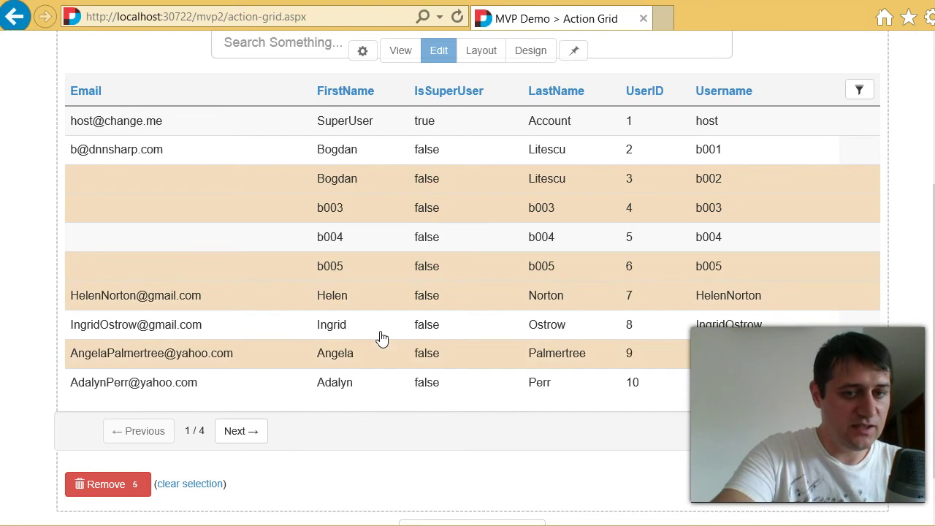
scroll(340, 386, down, 1)
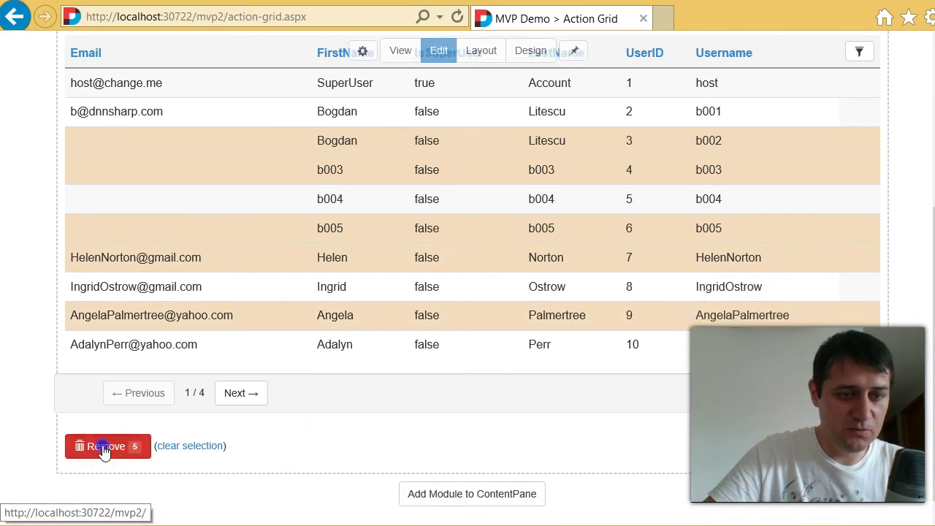
click(95, 445)
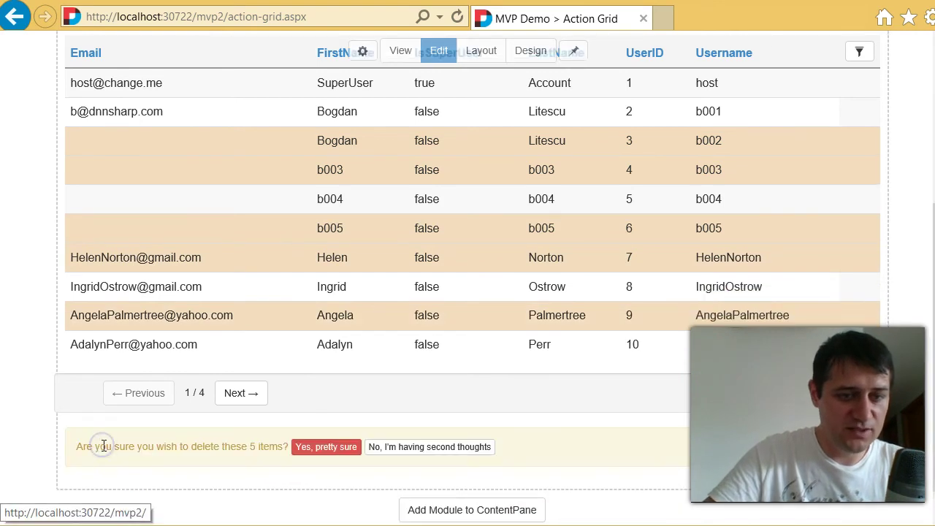
click(425, 446)
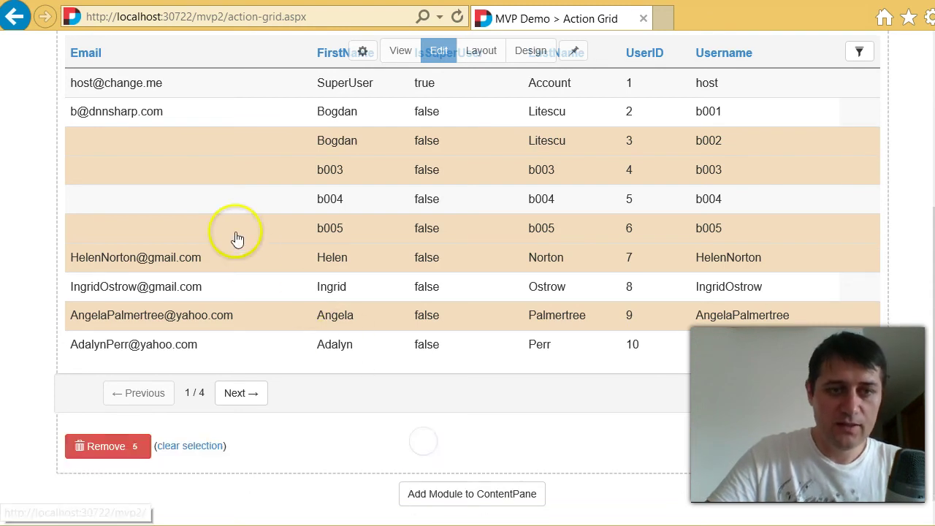
- Search the Users grid by two different first names and clear each search term
scroll(225, 211, up, 3)
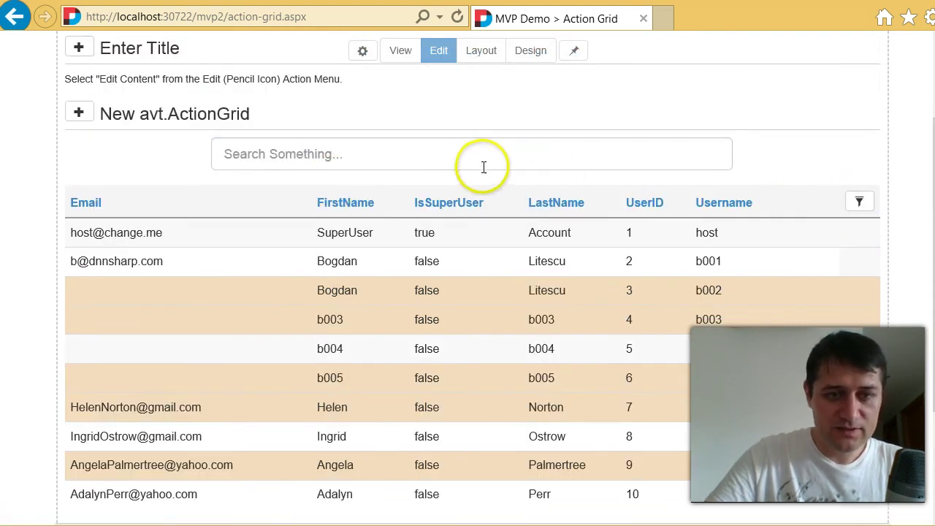
click(482, 166)
text(john)
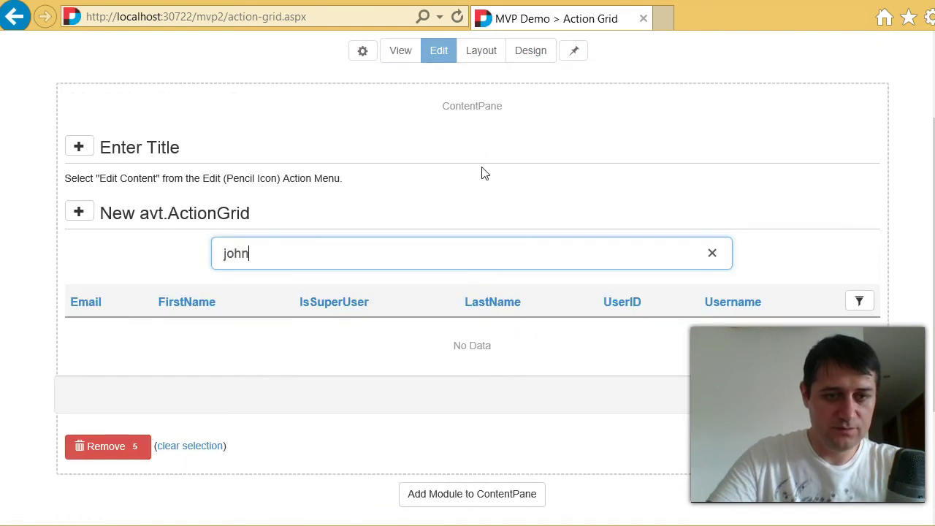
key(BackSpace)
key(BackSpace)
key(BackSpace)
text(bogda)
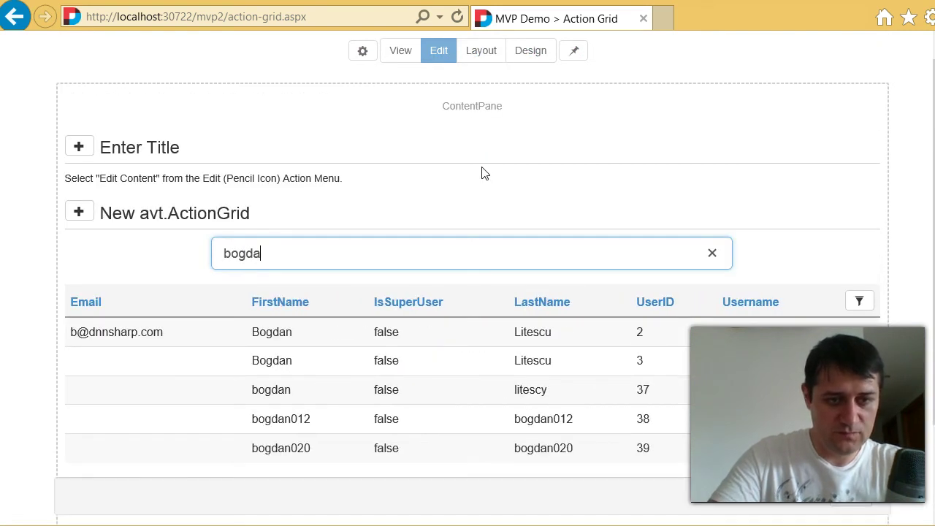
key(BackSpace)
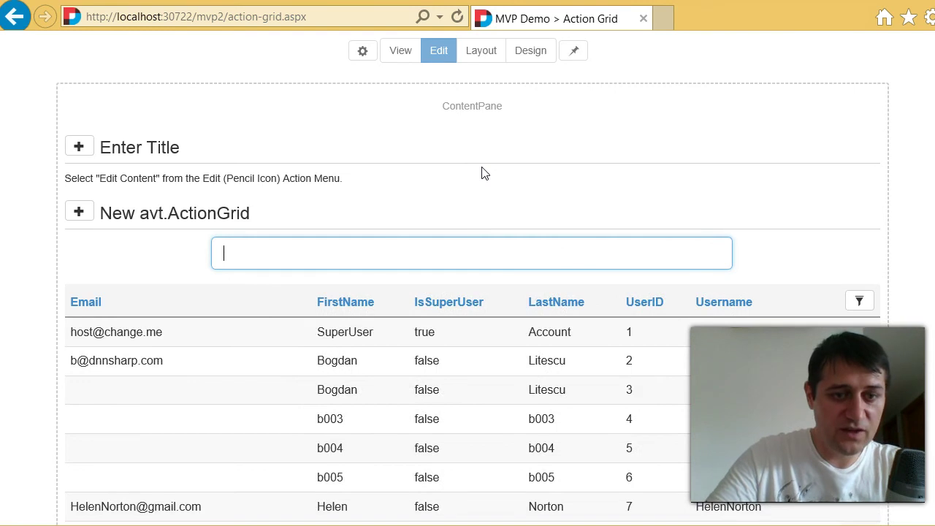
text(bogdan)
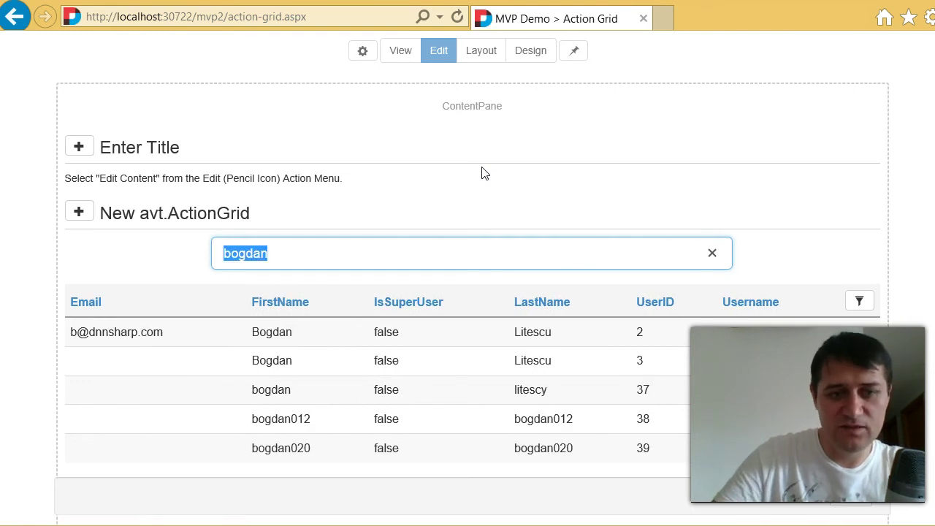
- Sort the Users grid by FirstName in both directions and by IsSuperUser
scroll(271, 173, down, 1)
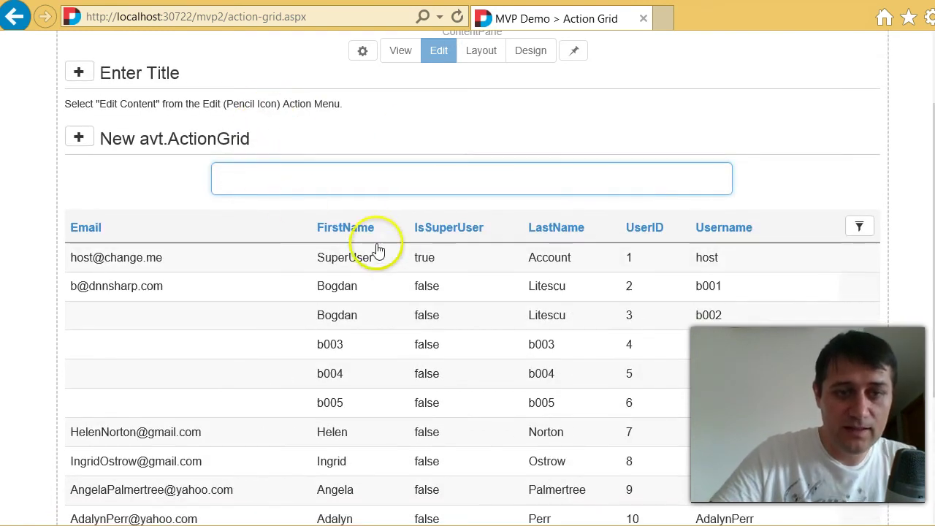
click(356, 227)
click(345, 227)
click(441, 227)
- Filter the Users grid by IsSuperUser True and by IsSuperUser False, and close the filter
click(871, 229)
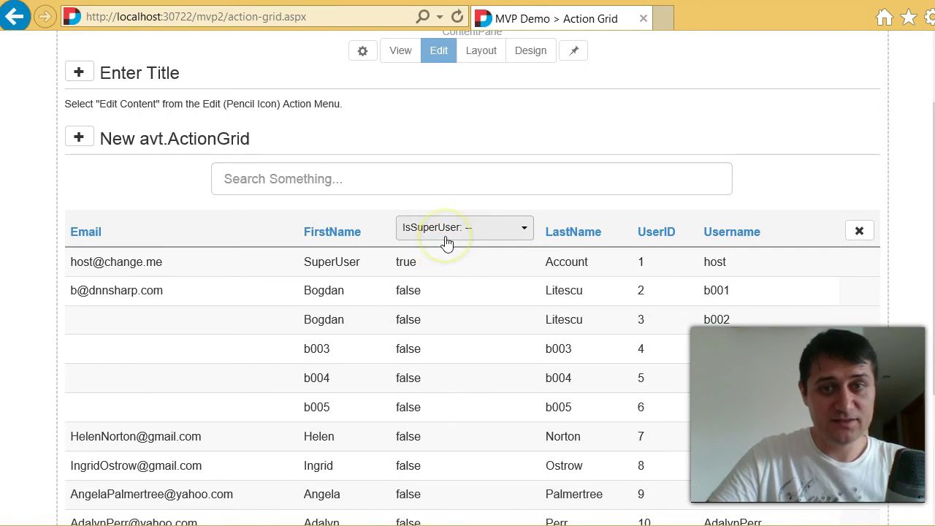
click(447, 242)
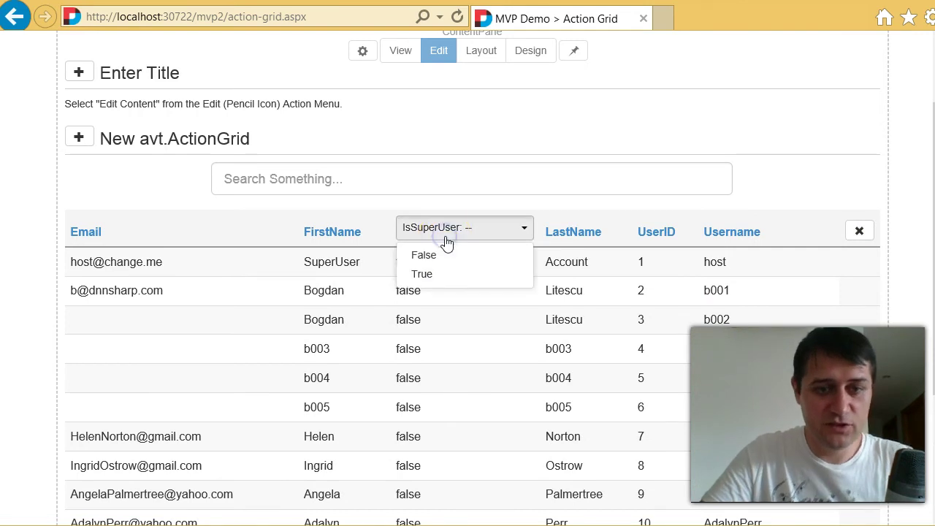
click(431, 273)
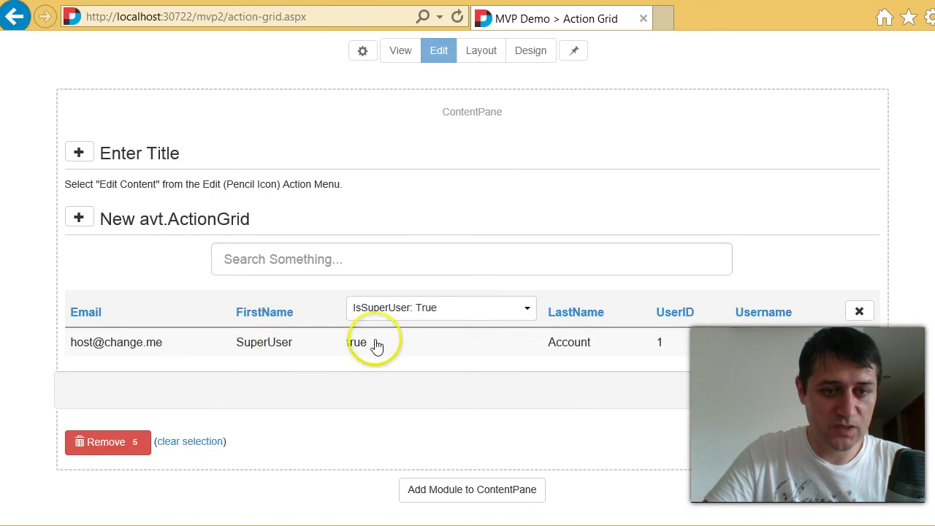
click(429, 308)
click(434, 342)
scroll(444, 390, down, 3)
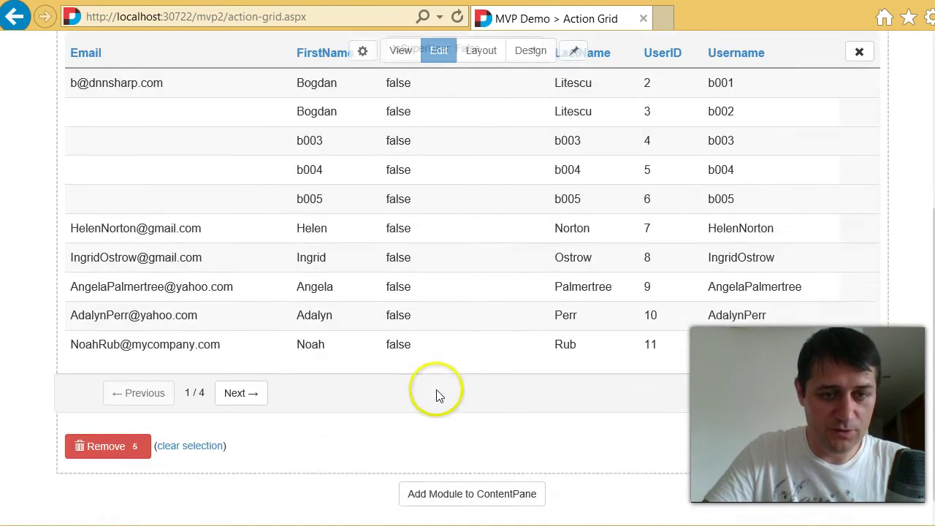
scroll(443, 390, up, 3)
click(479, 309)
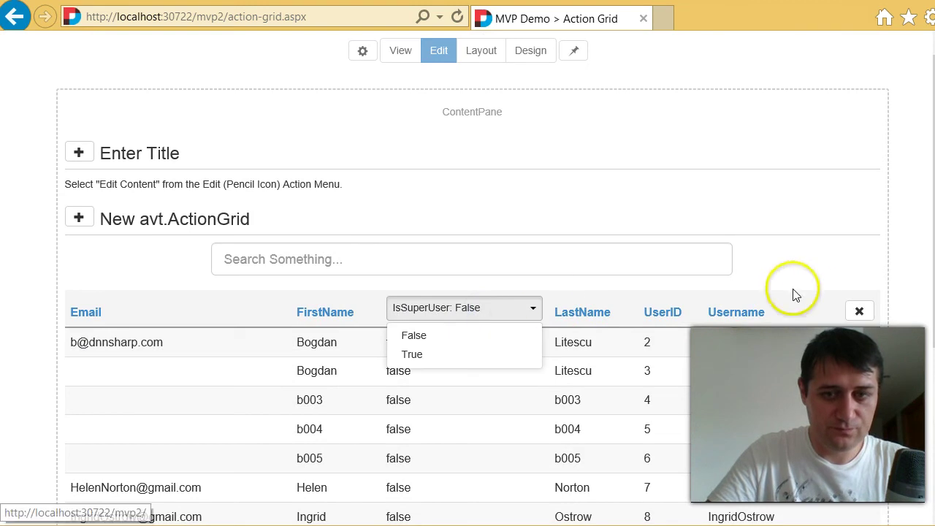
click(862, 285)
click(856, 308)
scroll(438, 351, down, 1)
click(425, 330)
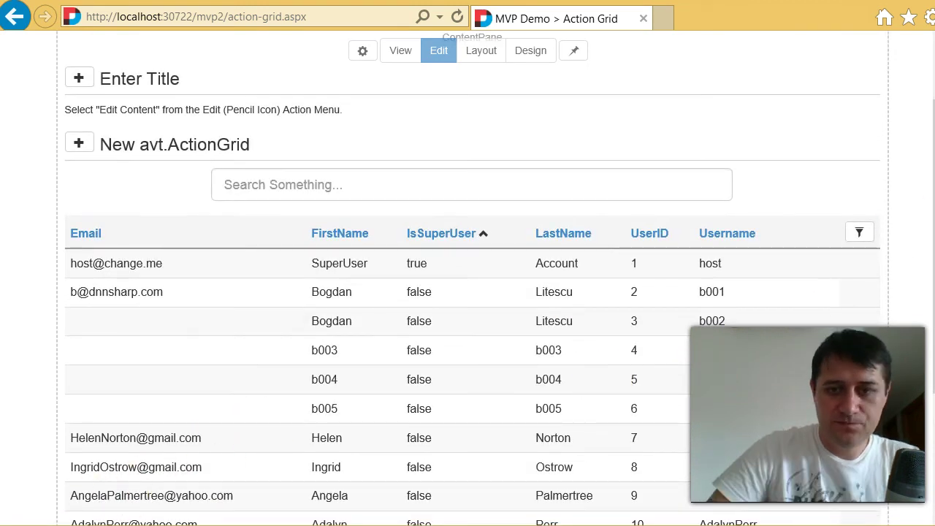
- Narrow the browser window so the file manager behind it shows along its side
key(alt+Tab)
click(69, 216)
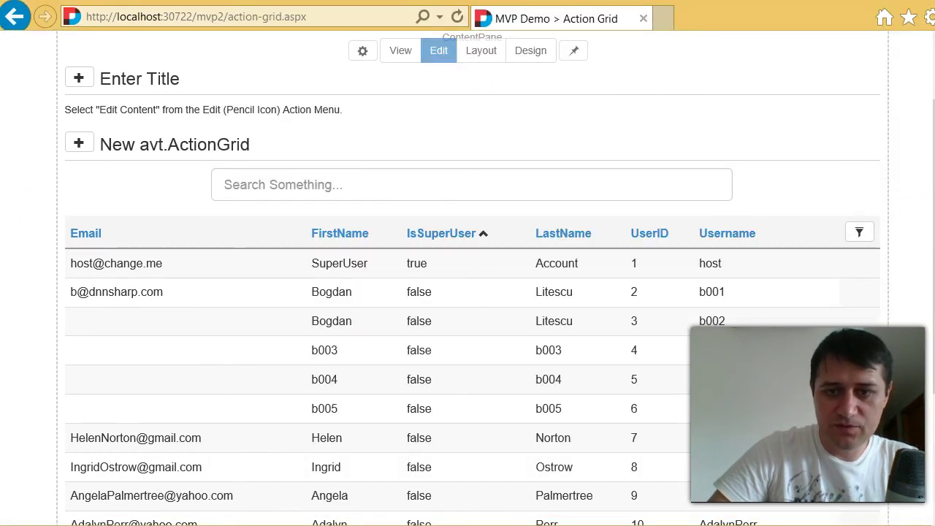
drag(922, 219, 803, 228)
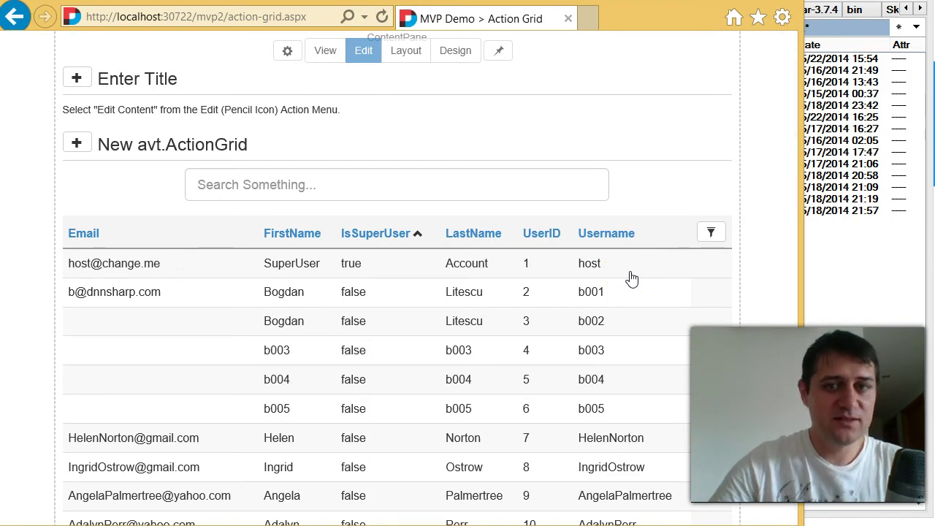
- Clear the selection of user rows in the grid
click(629, 244)
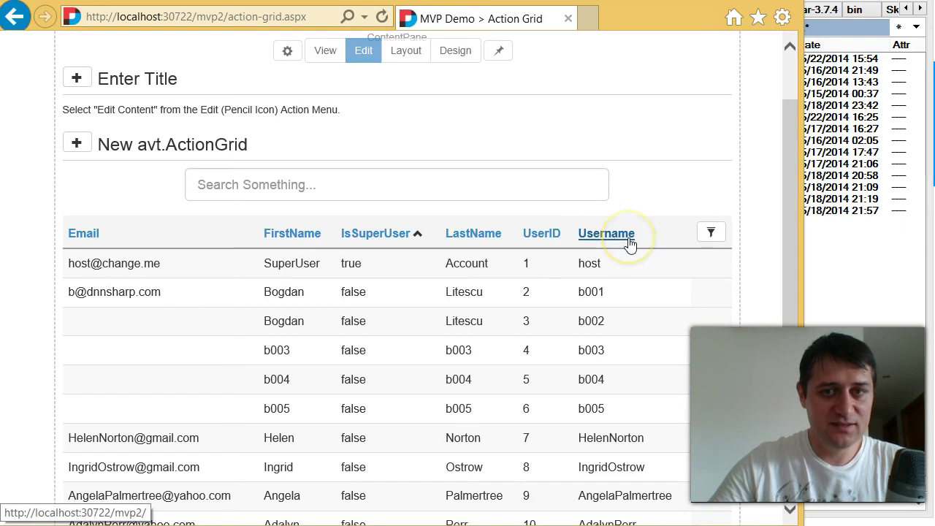
scroll(642, 260, down, 1)
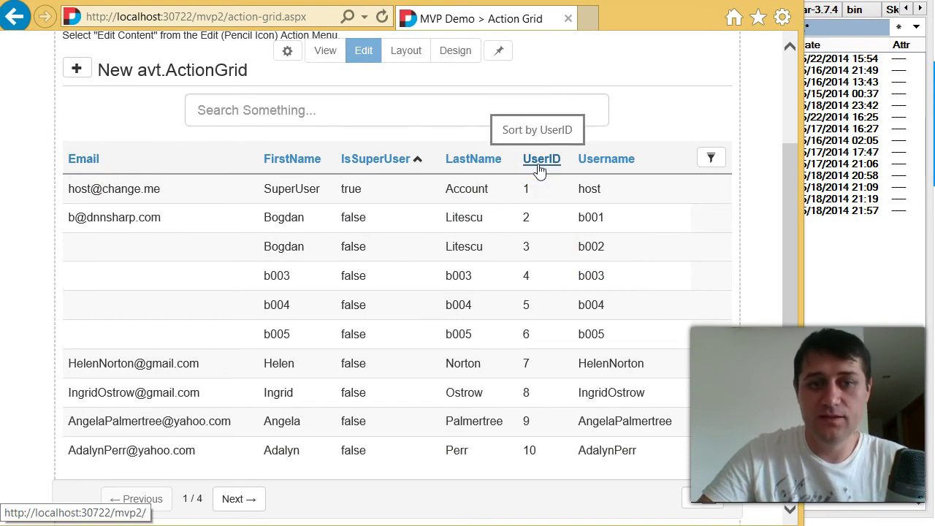
click(428, 194)
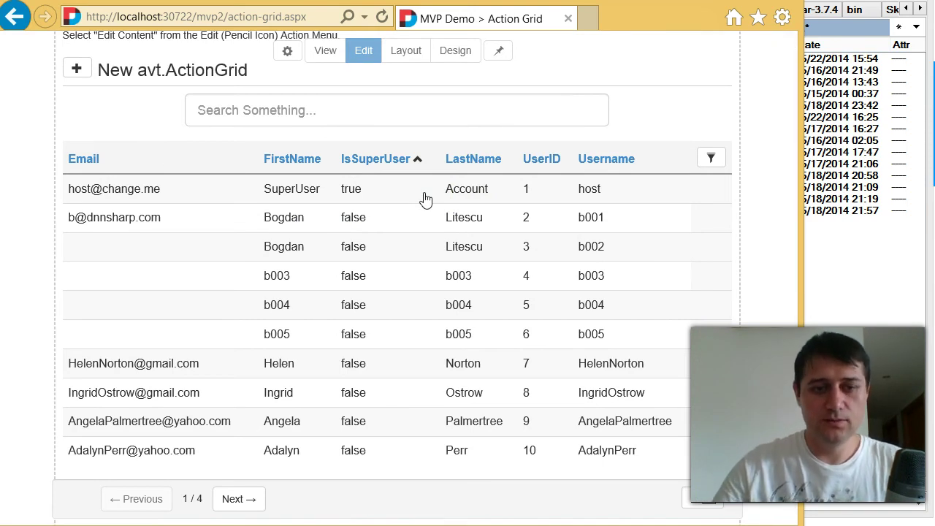
scroll(427, 200, down, 2)
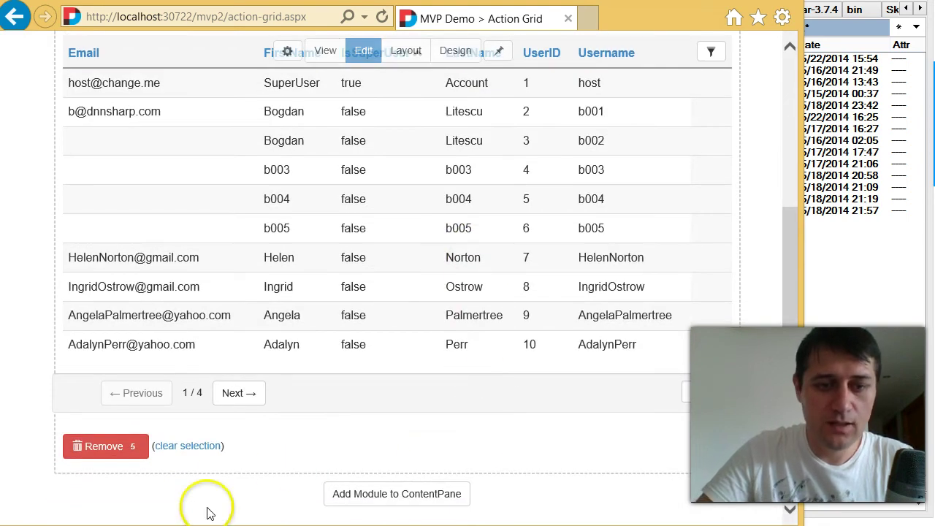
click(187, 446)
- Find the site tasks matching "create" and start creating a new DNN page
scroll(395, 264, up, 4)
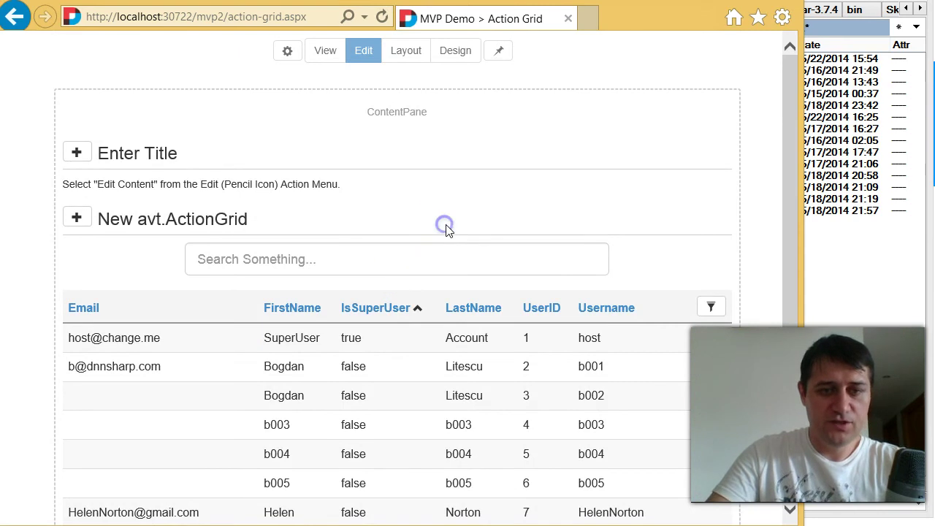
click(430, 255)
click(747, 227)
text(create)
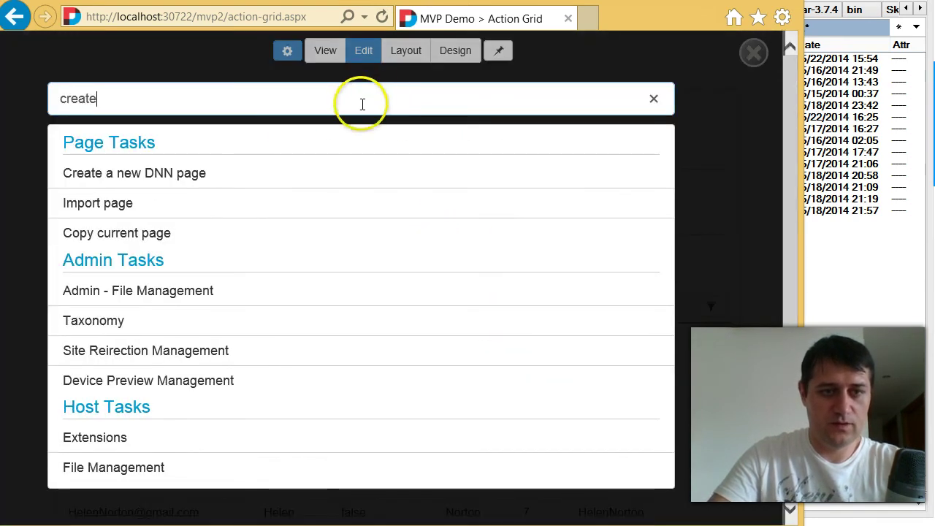
click(282, 173)
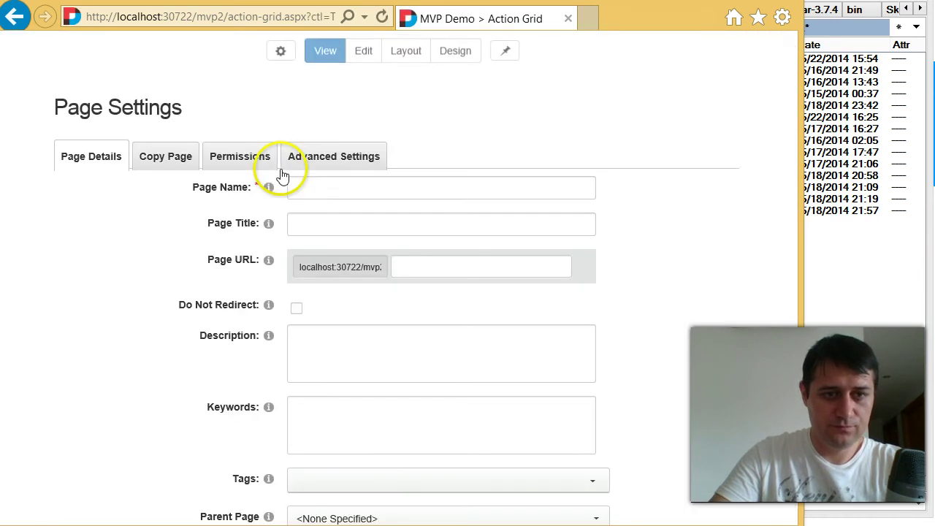
- Name the new page Scheduler and add it to the site
click(319, 187)
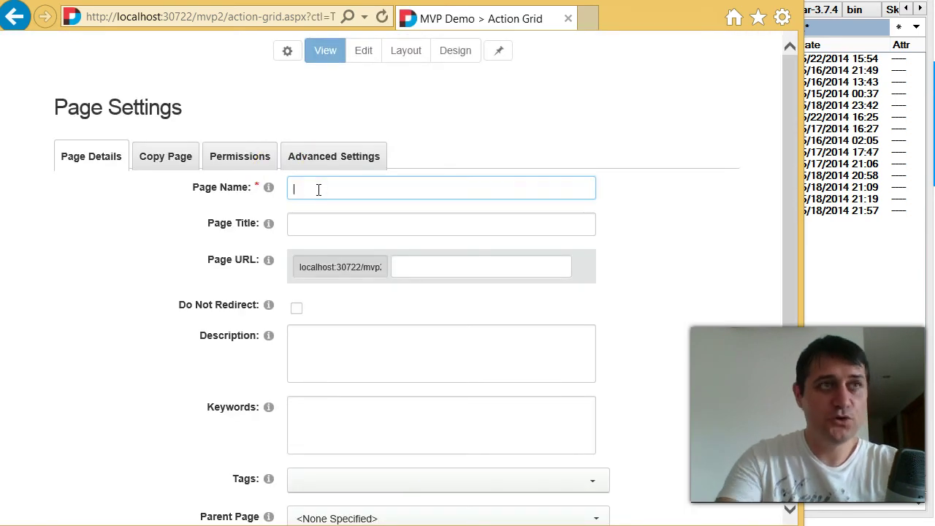
text(Sharp)
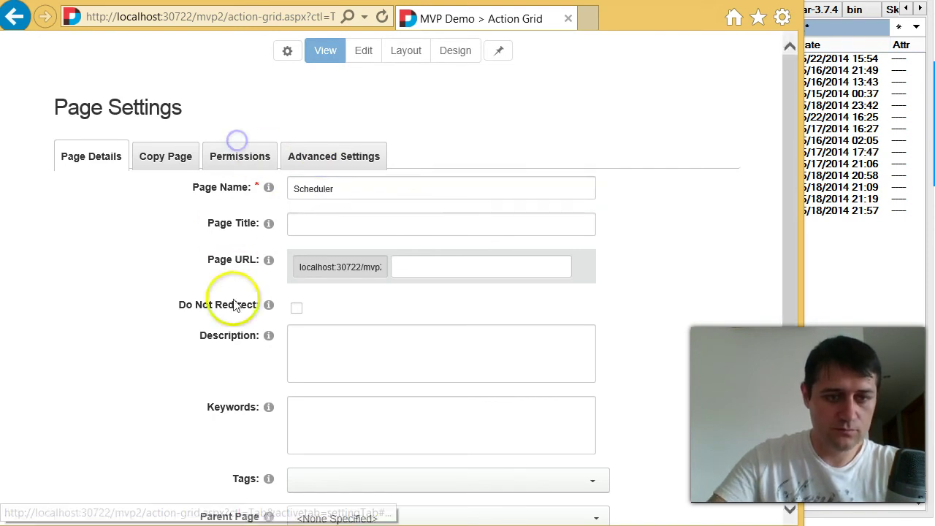
scroll(236, 302, down, 4)
click(71, 482)
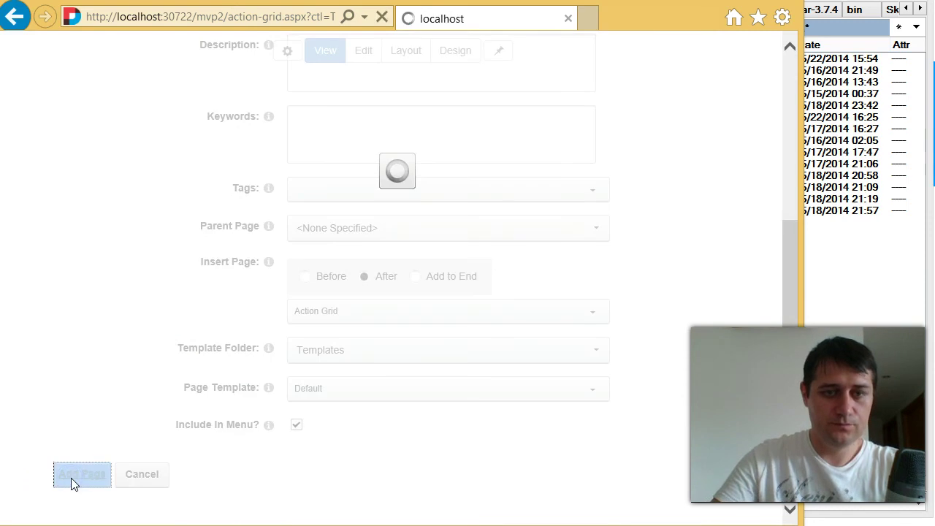
- Add an avt.SharpScheduler module to the ContentPane of the Scheduler page
click(404, 248)
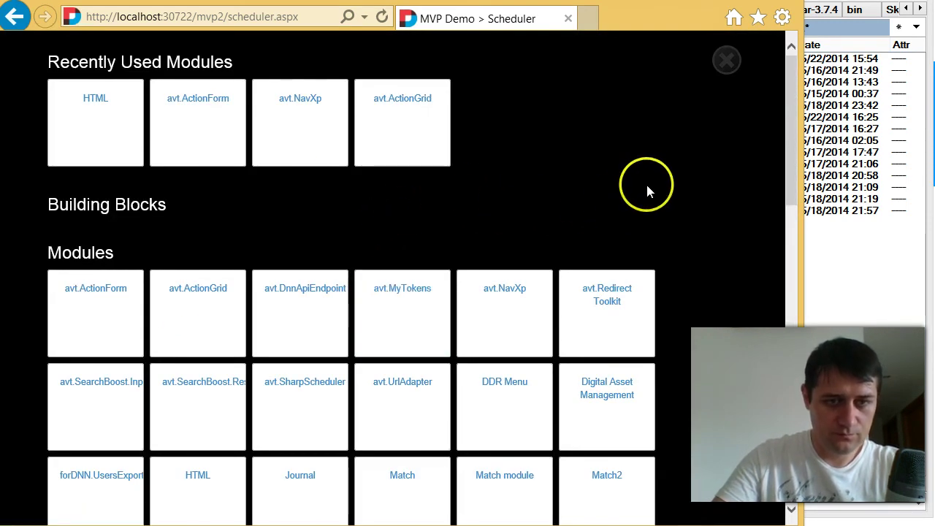
click(324, 388)
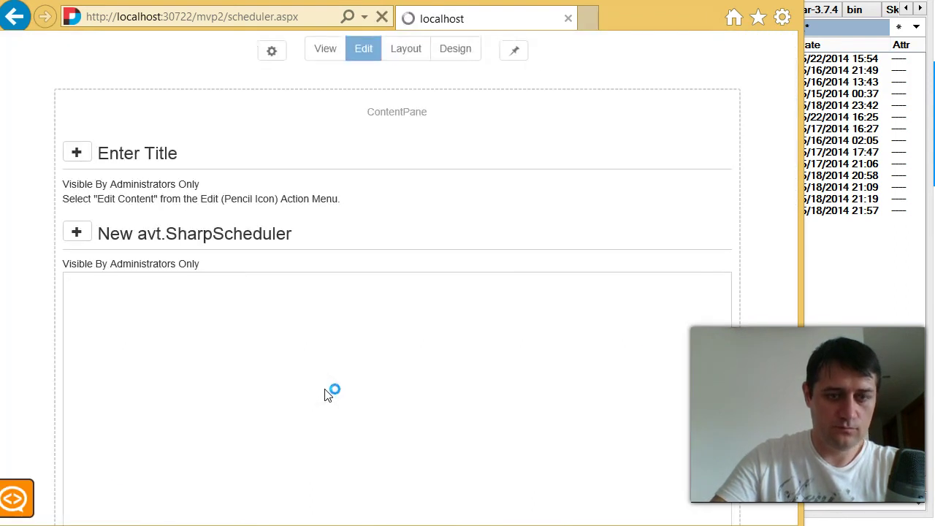
scroll(40, 317, down, 3)
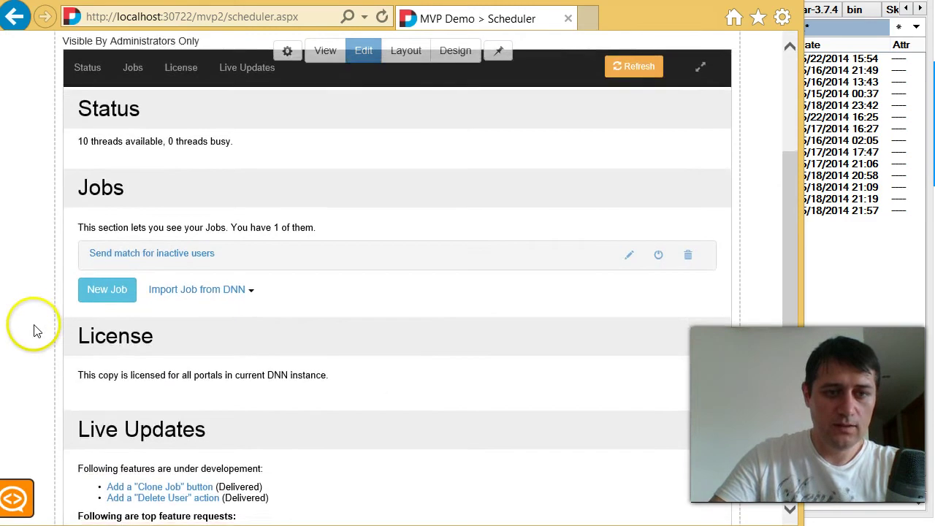
- Create a new scheduler job and name it "Demo JOb"
scroll(36, 330, down, 1)
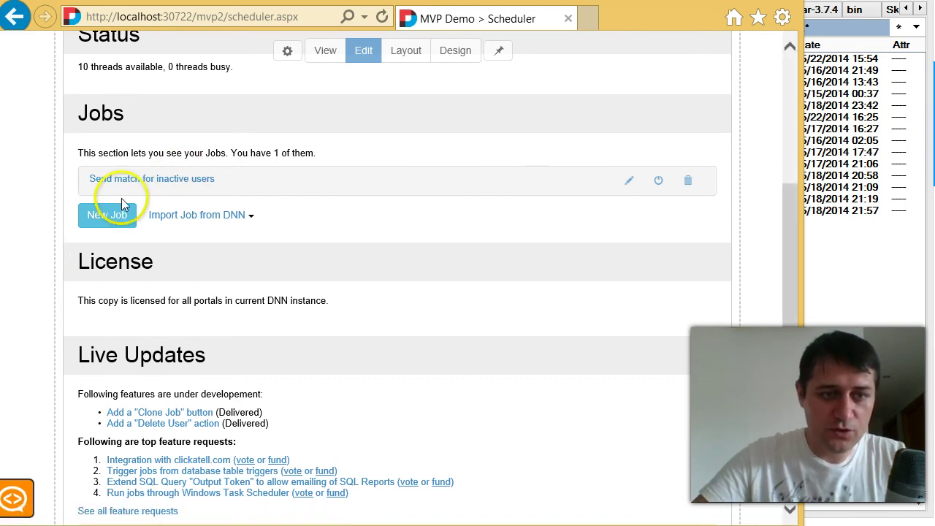
click(110, 222)
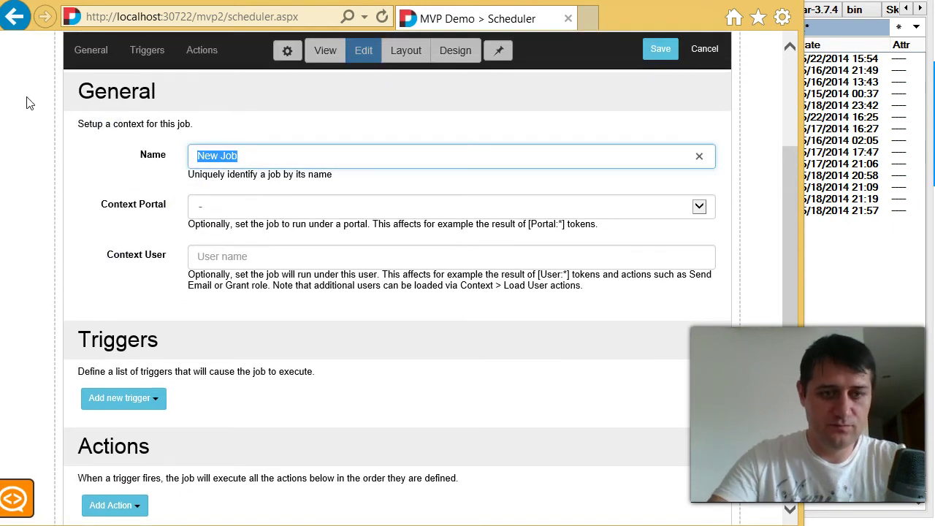
text(Demo JOb)
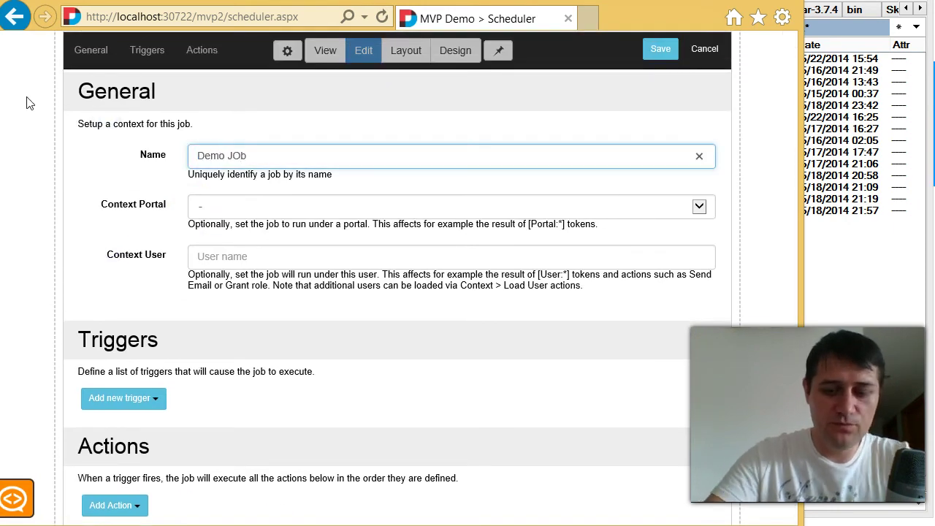
- Add a Repeat Daily time trigger to the job and limit its days to Monday and Thursday
scroll(127, 300, down, 3)
click(128, 176)
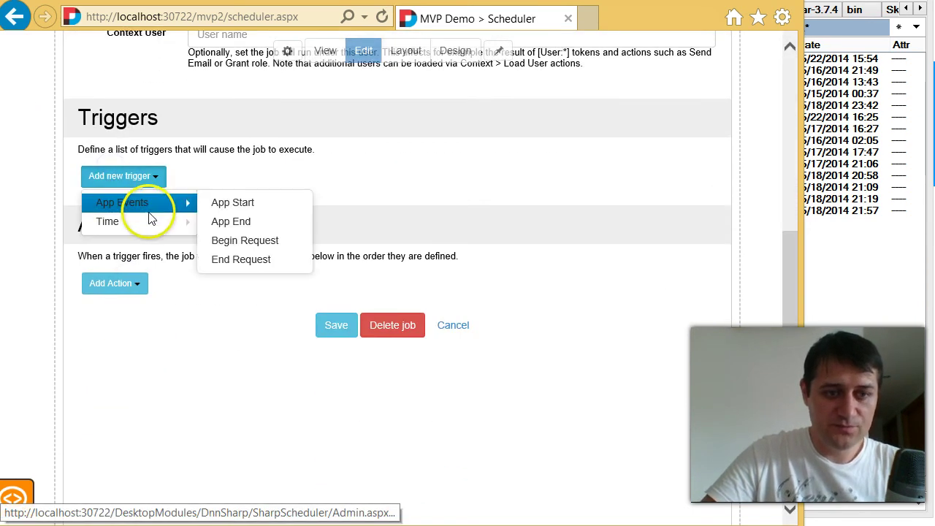
mouse_move(160, 202)
mouse_move(146, 228)
click(225, 240)
click(441, 280)
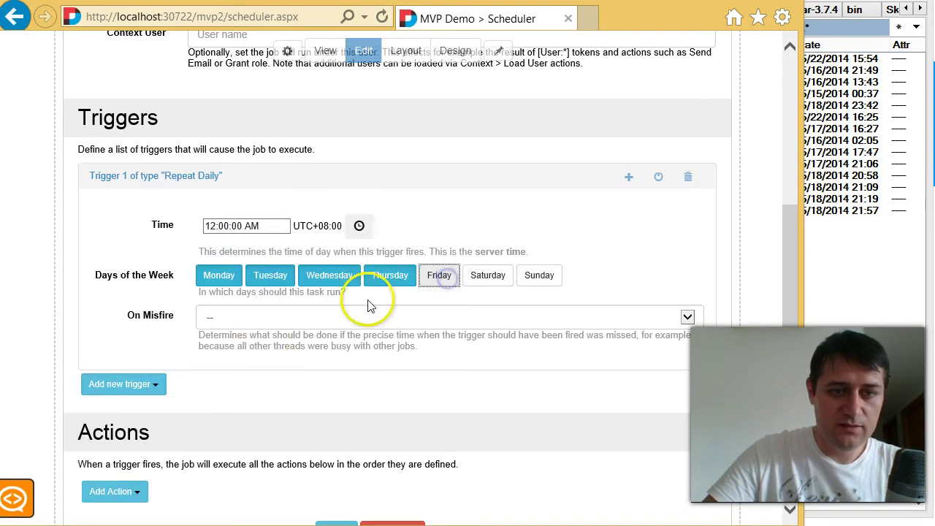
click(271, 281)
click(312, 280)
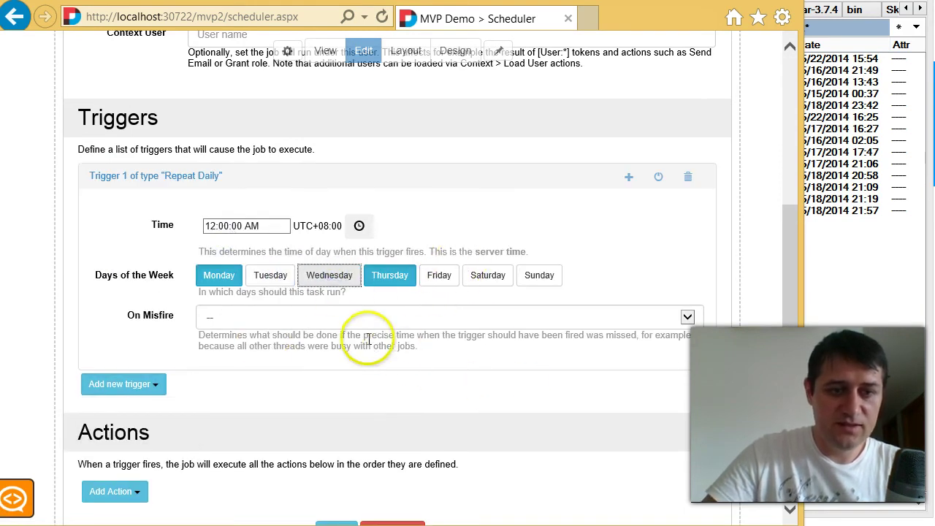
- Check which kinds of additional triggers are available and collapse the Repeat Daily trigger
scroll(292, 307, down, 2)
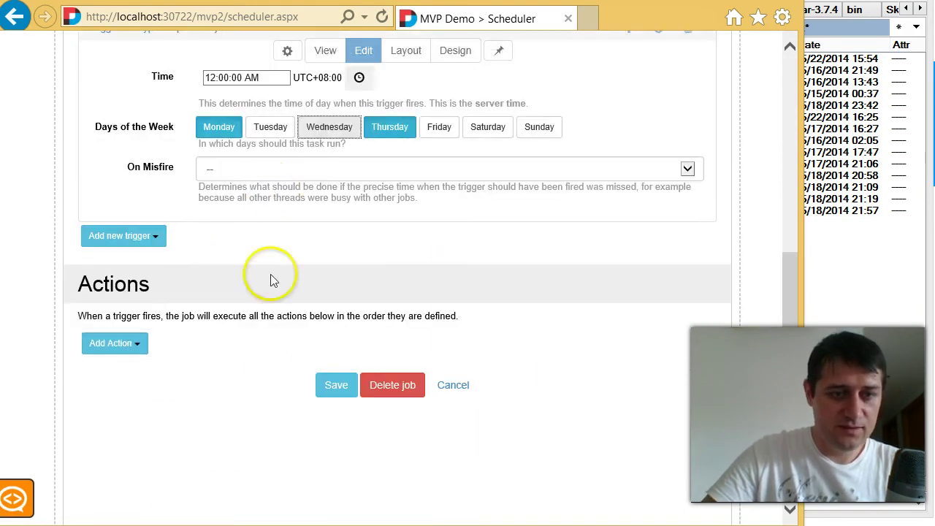
click(106, 235)
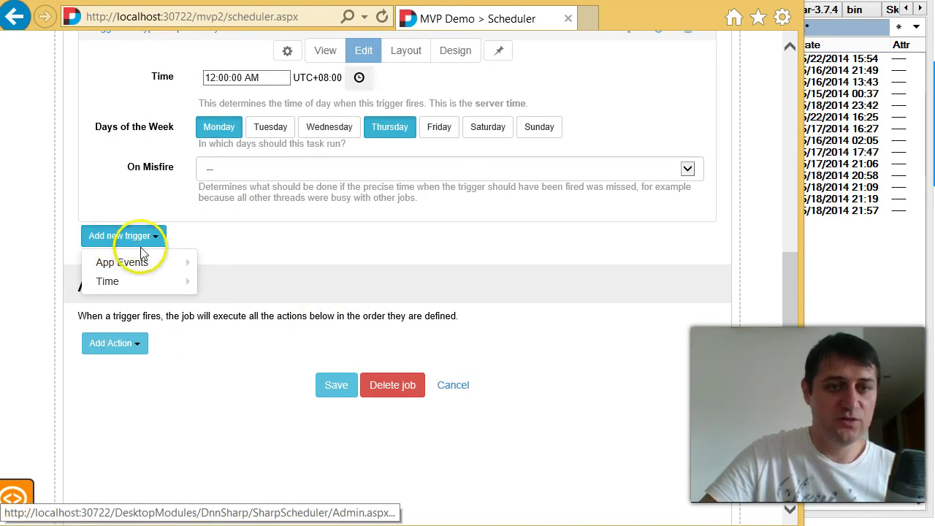
scroll(105, 240, up, 2)
click(139, 170)
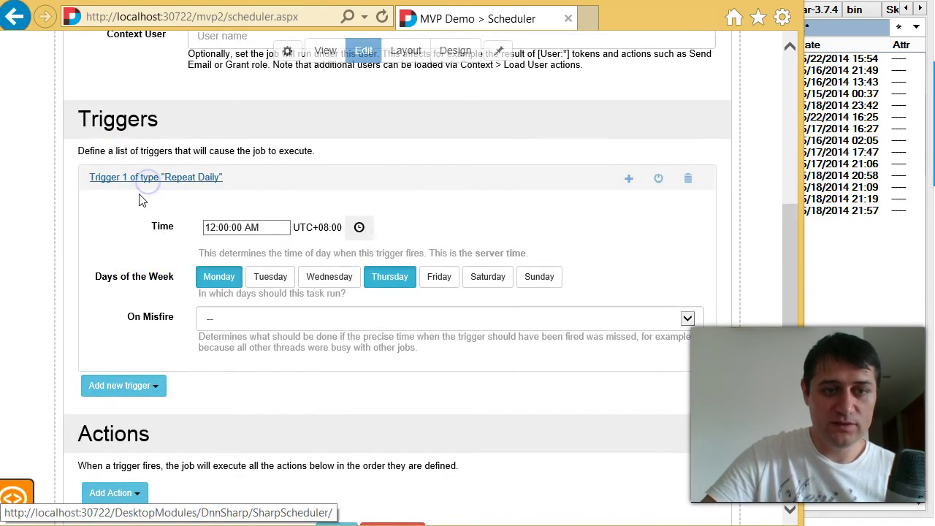
click(143, 182)
click(116, 208)
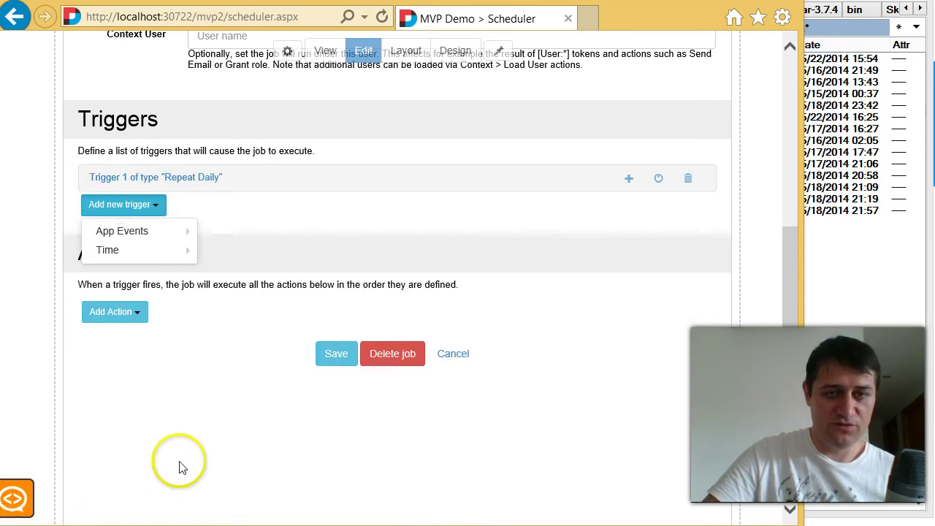
click(179, 465)
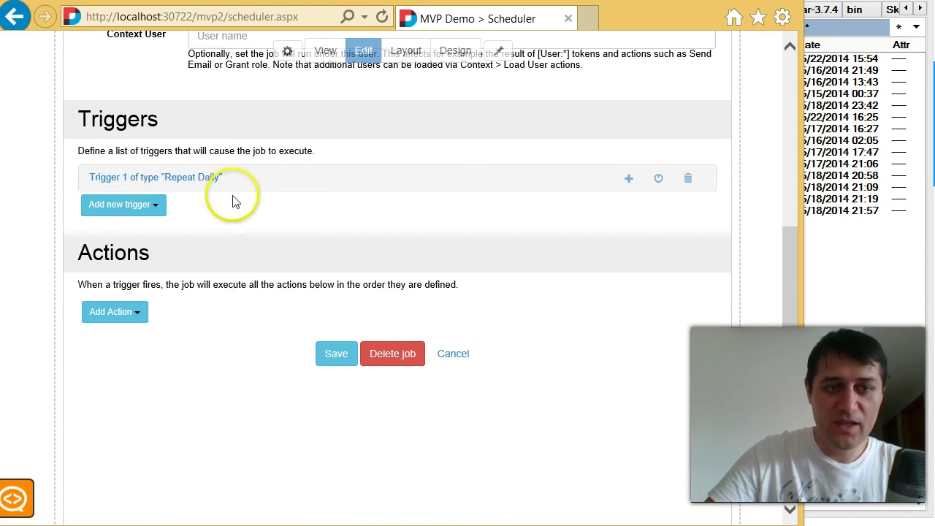
- Add a Run SQL Query action to the job and look over its settings through the output token name
scroll(184, 323, down, 2)
click(116, 164)
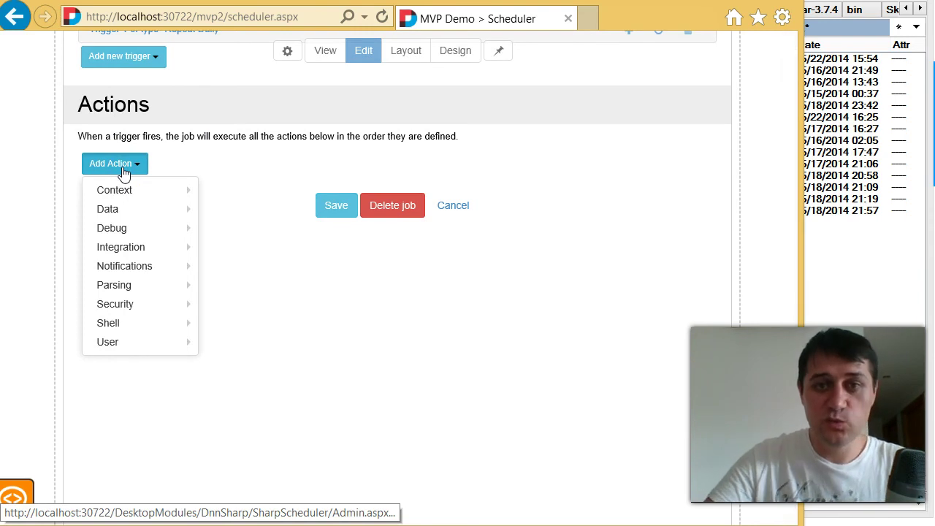
mouse_move(183, 206)
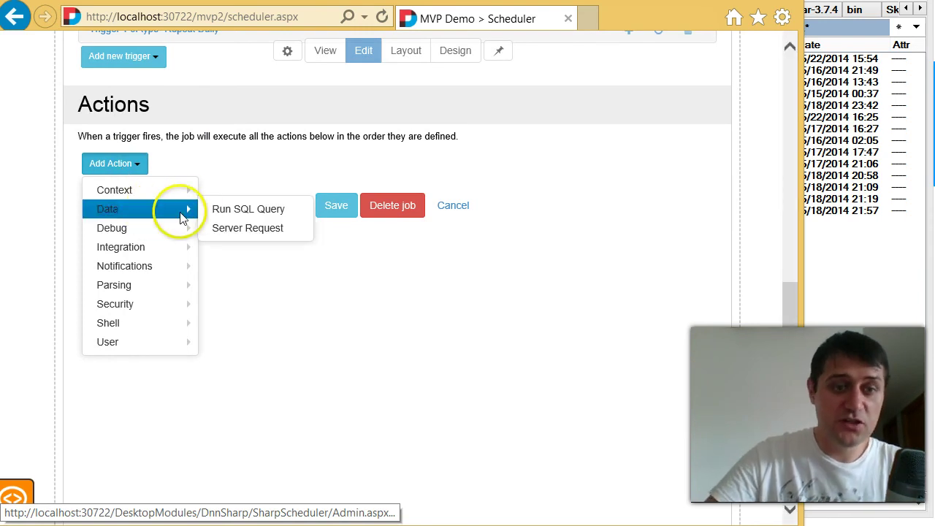
click(217, 209)
scroll(292, 409, down, 2)
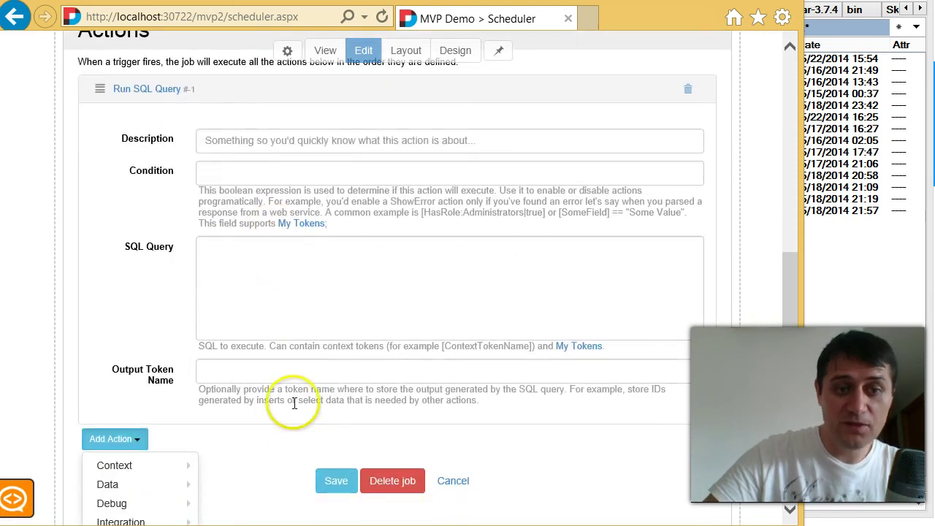
click(240, 372)
scroll(302, 444, down, 2)
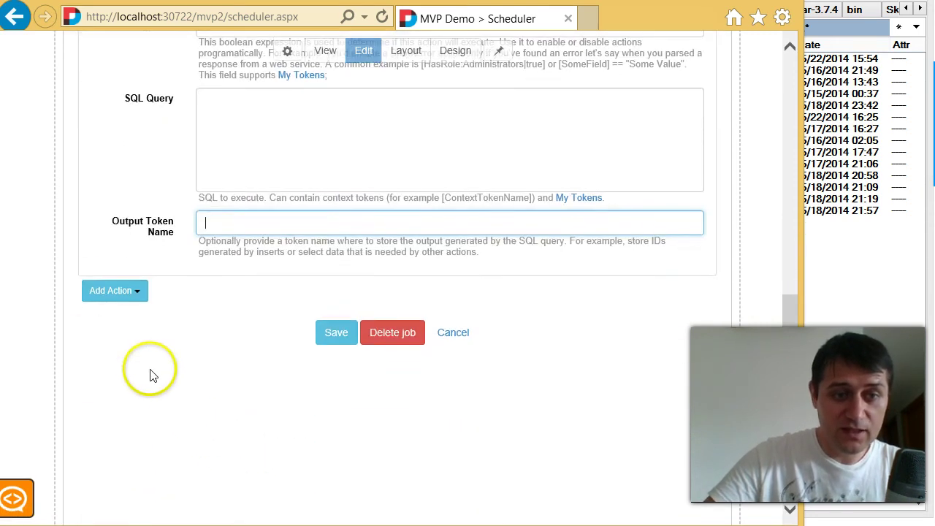
- Add a Load Users from SQL action below the Run SQL Query action
click(121, 291)
scroll(127, 285, down, 2)
mouse_move(134, 267)
mouse_move(117, 182)
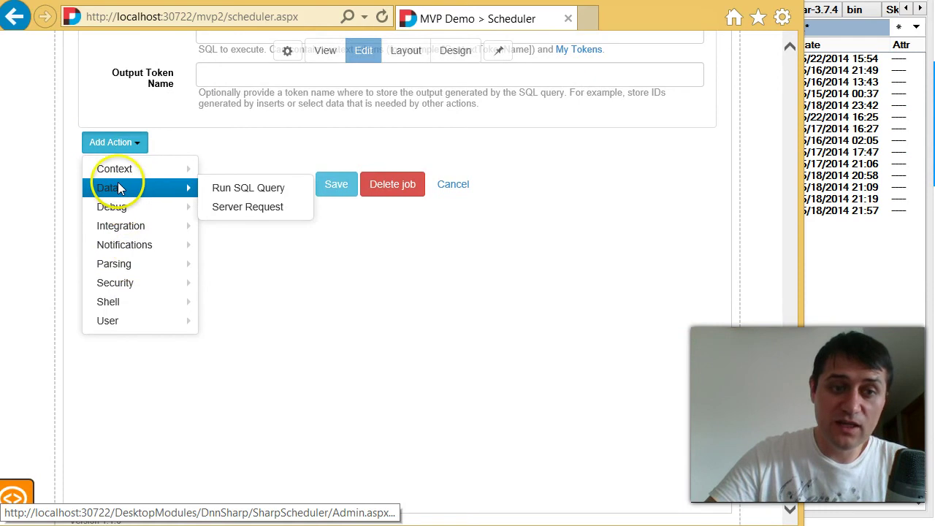
mouse_move(149, 168)
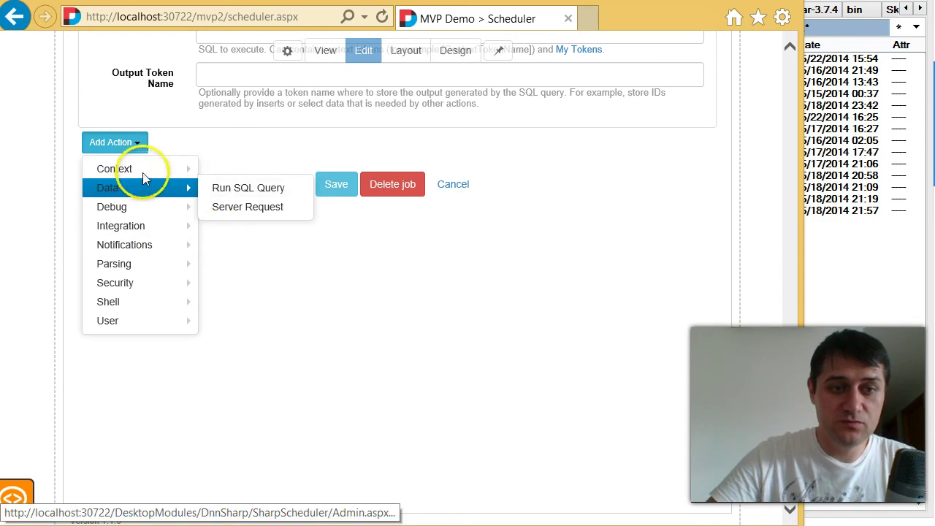
click(222, 207)
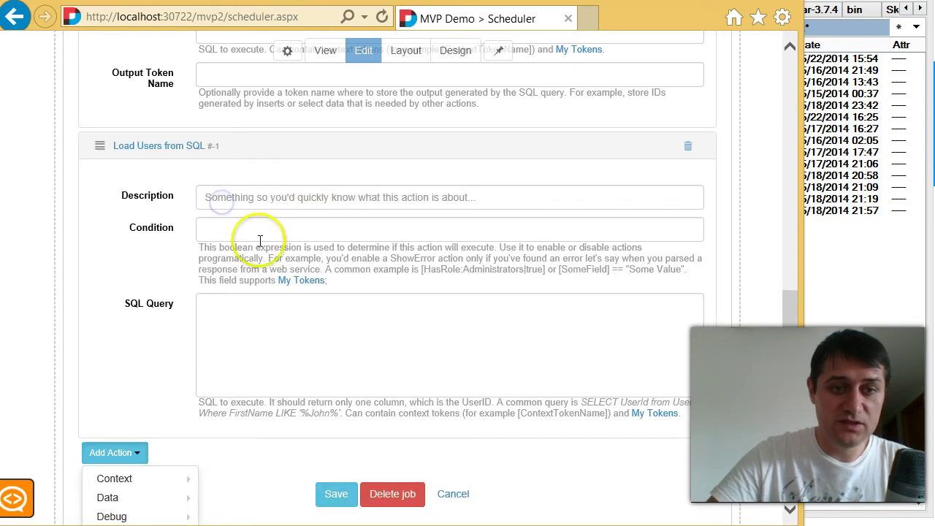
- Add a Send Email action after the Load Users from SQL action
scroll(121, 276, down, 3)
mouse_move(179, 337)
click(215, 332)
scroll(386, 416, down, 3)
- Collapse the settings of the job's actions, including Load Users from SQL and Run SQL Query, into a compact list
scroll(407, 442, up, 6)
click(130, 157)
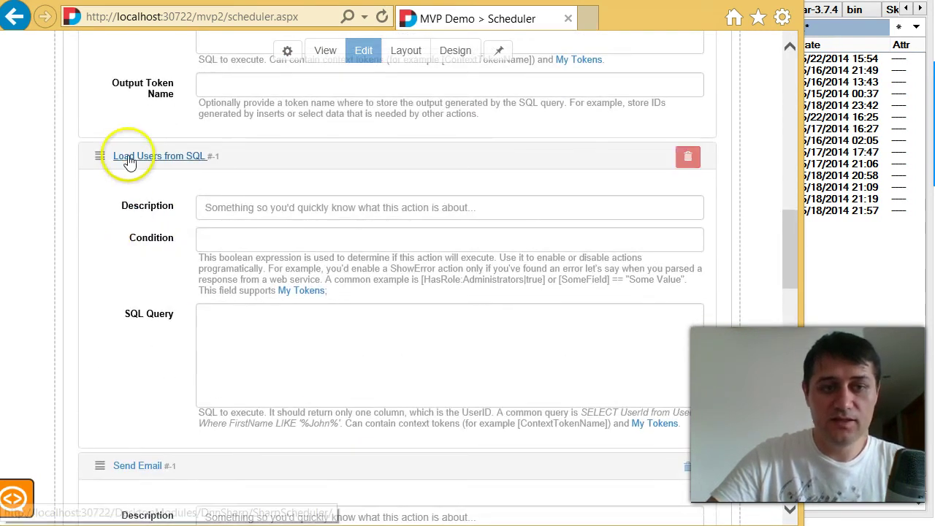
click(136, 185)
scroll(139, 190, up, 5)
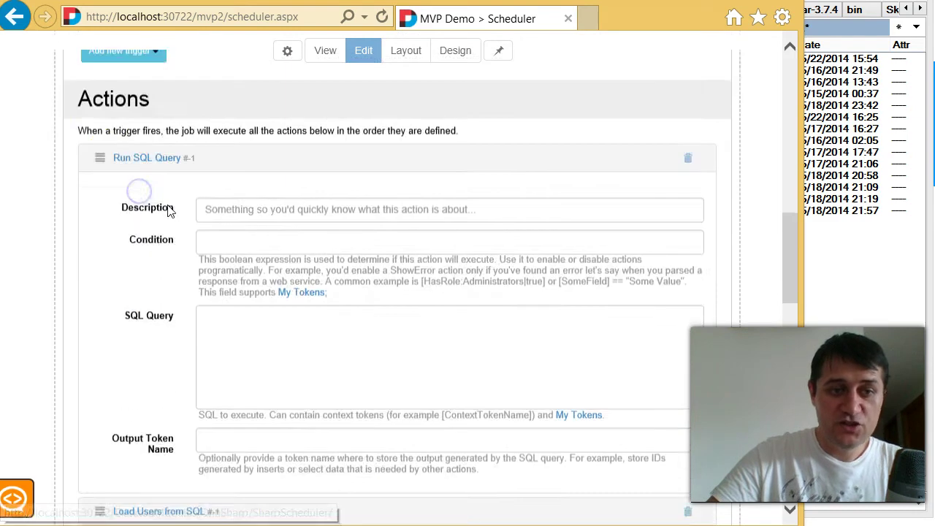
click(115, 174)
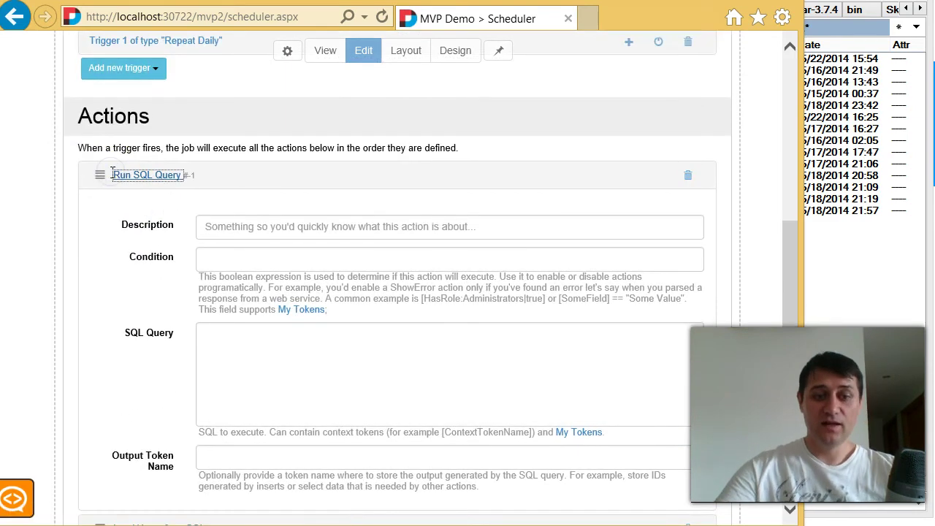
click(138, 182)
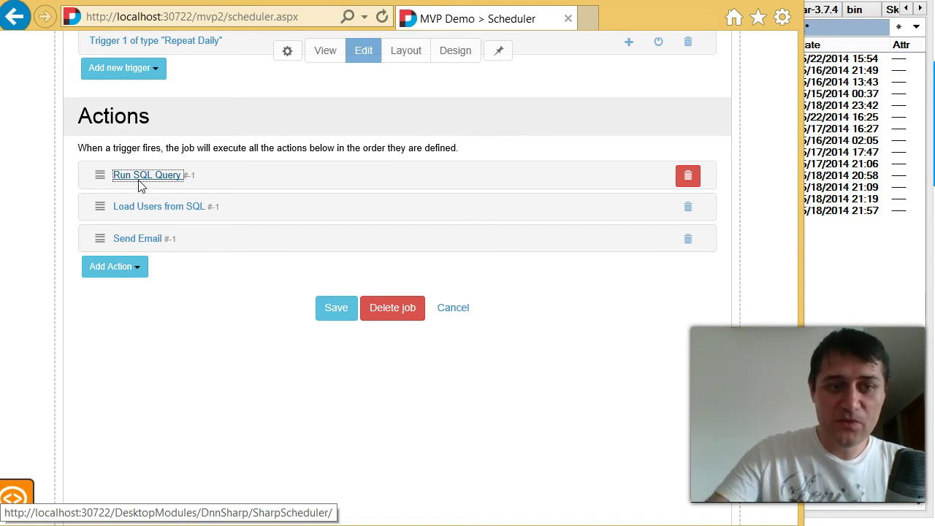
- Review the action categories offered for the job, including the Data actions, without adding another action
click(110, 266)
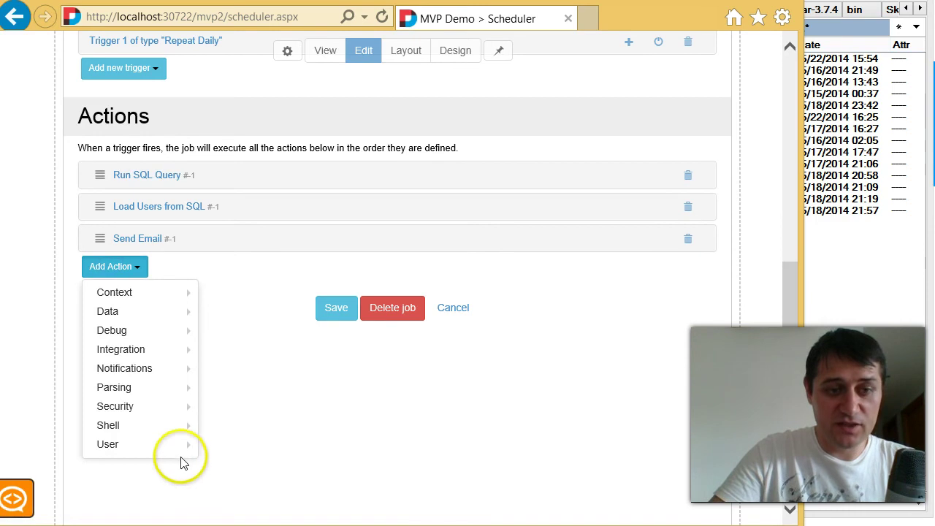
mouse_move(161, 325)
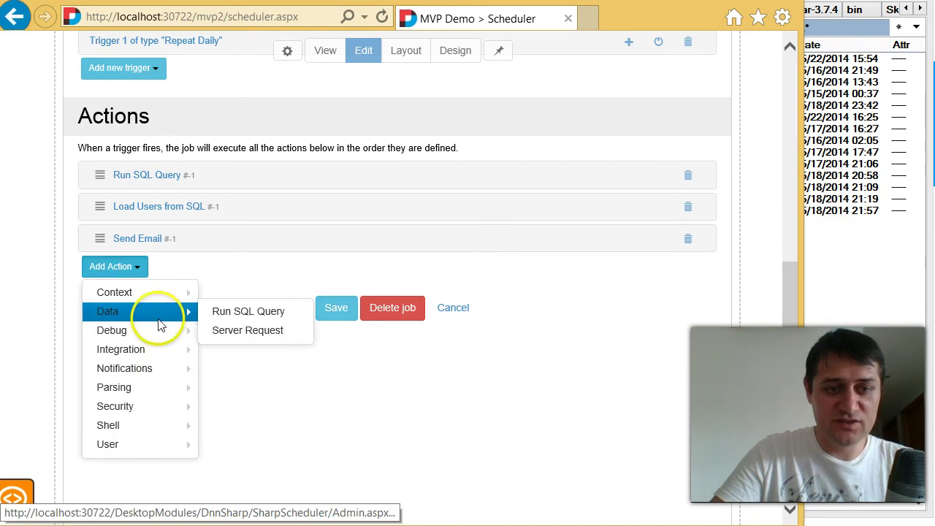
click(319, 428)
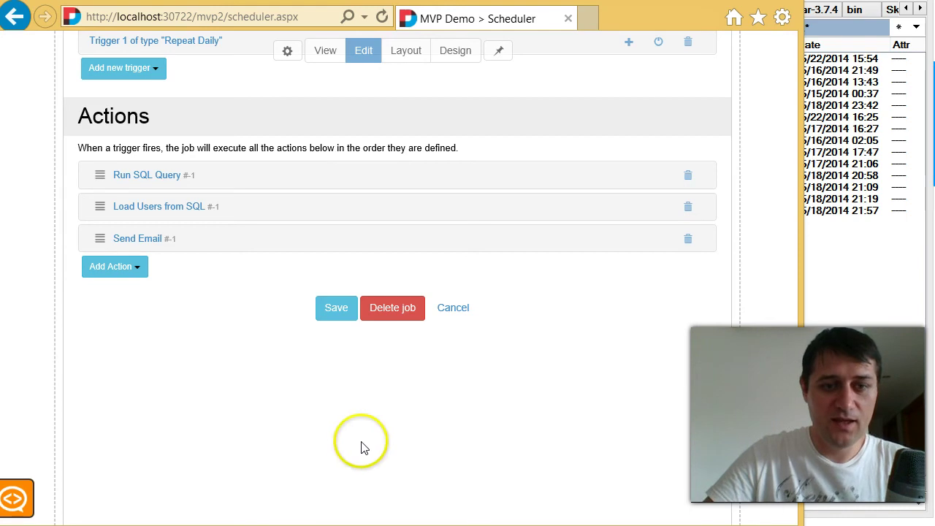
- Find the site tasks matching "create" and start creating a new DNN page
scroll(363, 445, up, 6)
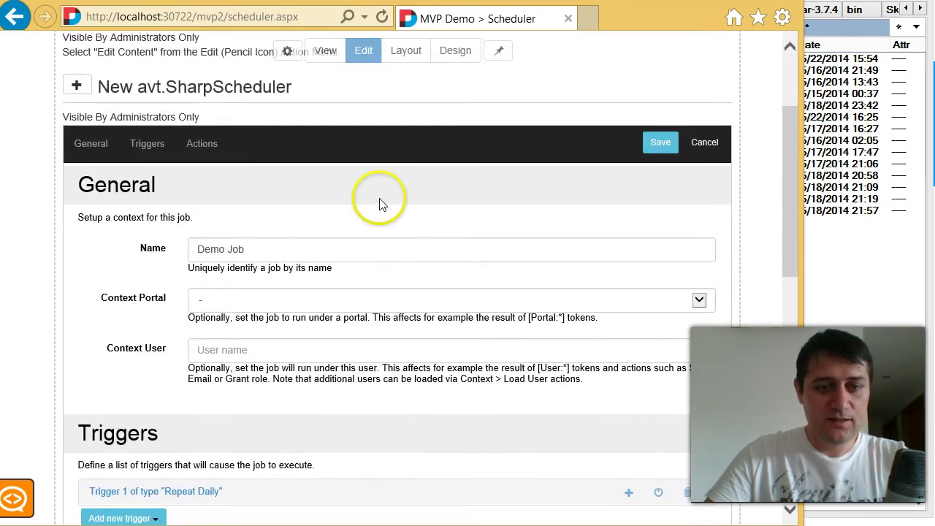
key(ctrl+space)
text(cre)
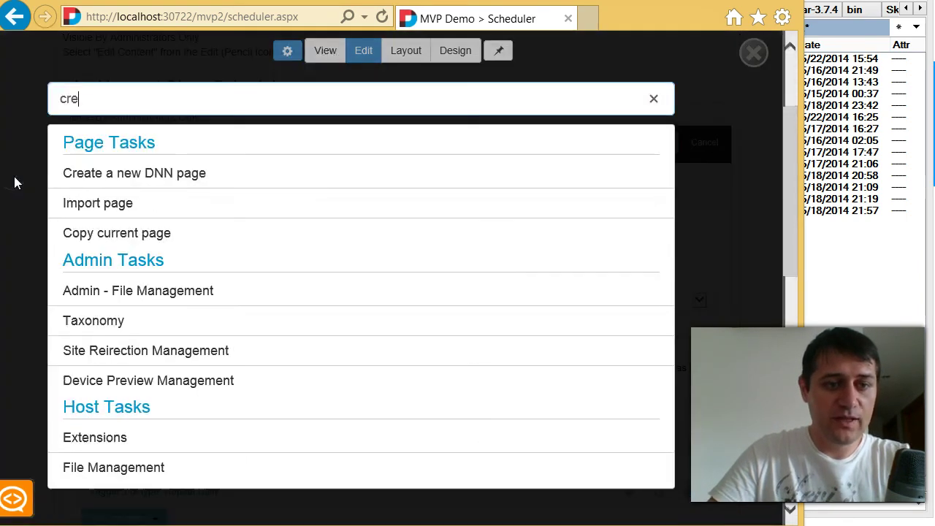
text(ate)
key(Down)
key(Return)
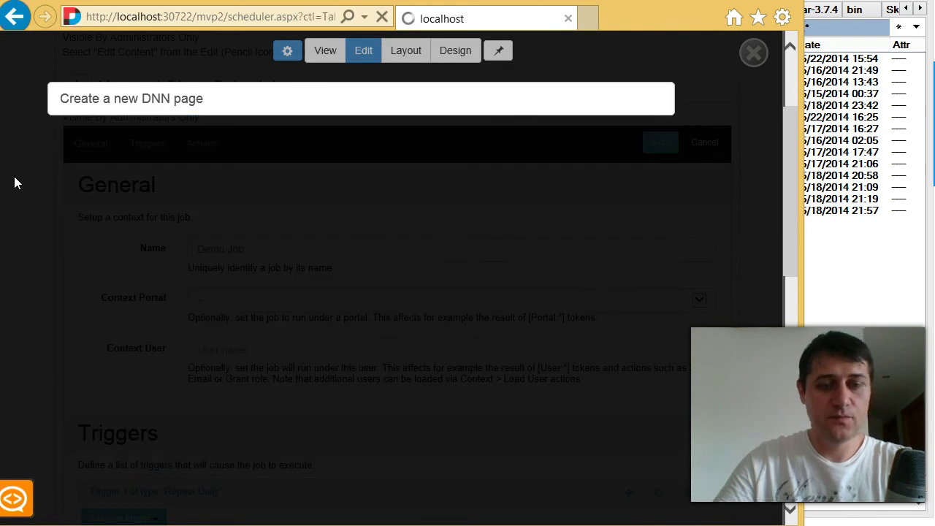
- Name the new page API and add it to the site after the Scheduler page
scroll(526, 163, down, 2)
scroll(475, 187, up, 1)
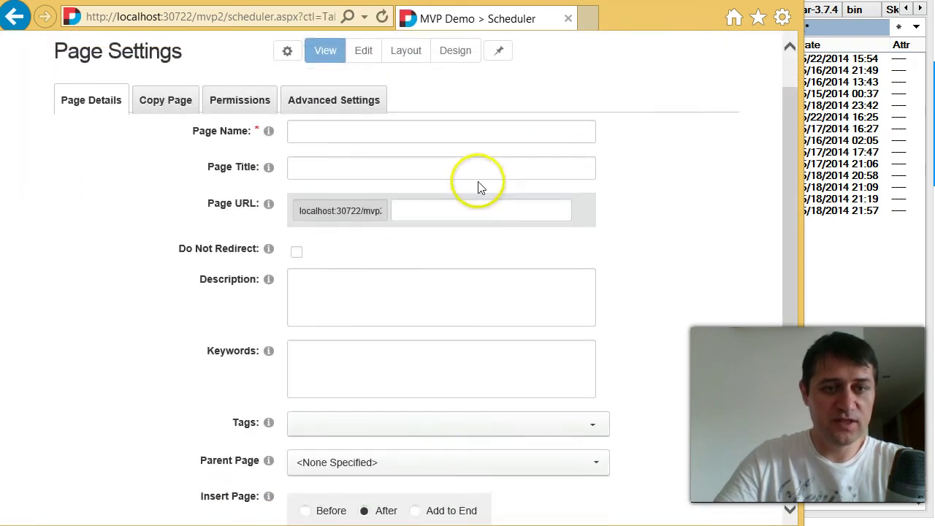
click(394, 130)
text(API)
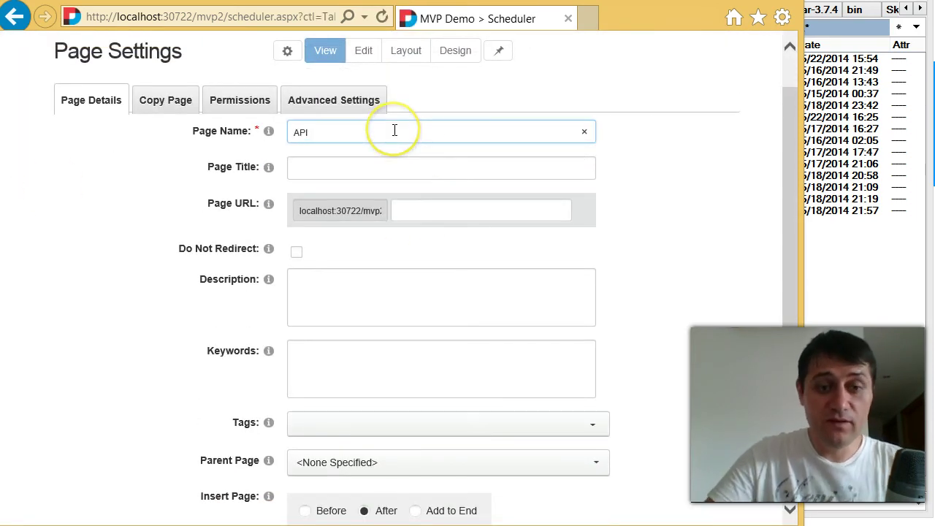
scroll(460, 158, down, 3)
scroll(459, 158, up, 4)
scroll(434, 267, down, 4)
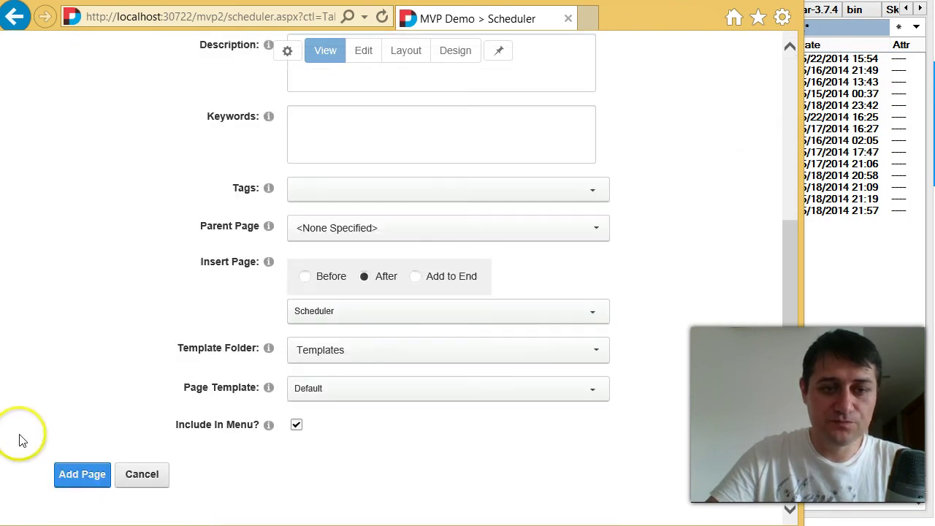
click(102, 475)
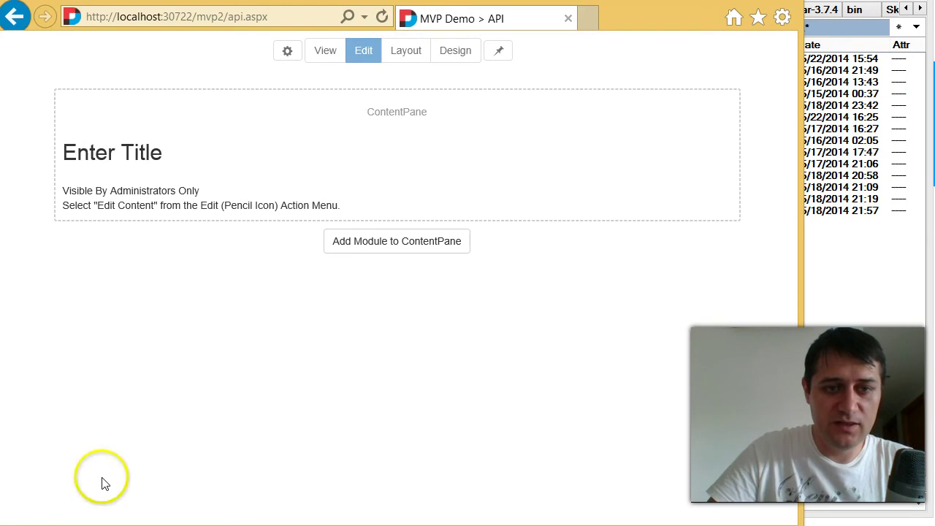
- Add an avt.DnnApiEndpoint module to the API page's ContentPane and open its management screen
click(394, 246)
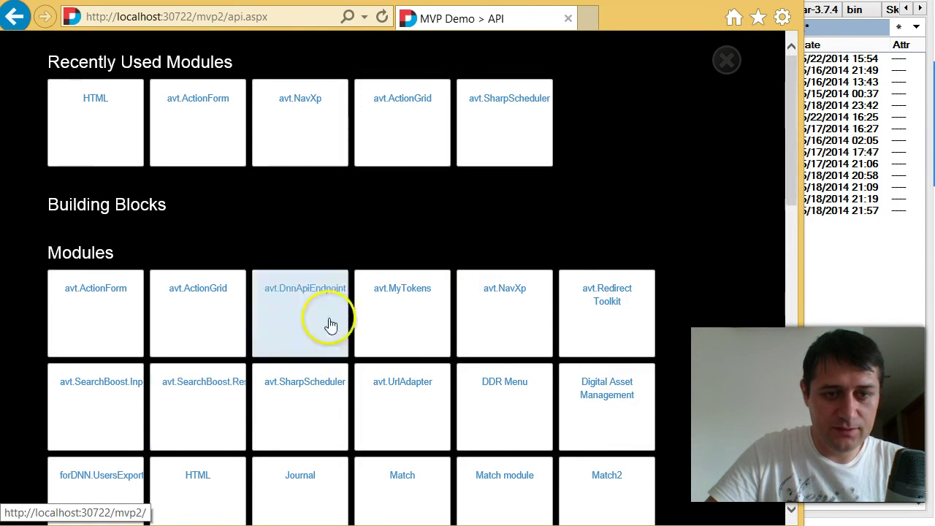
click(296, 311)
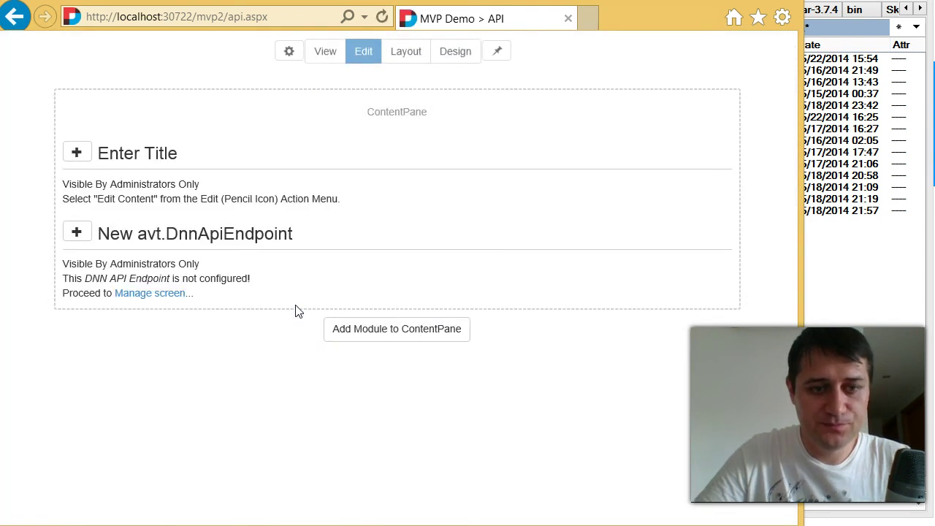
click(150, 294)
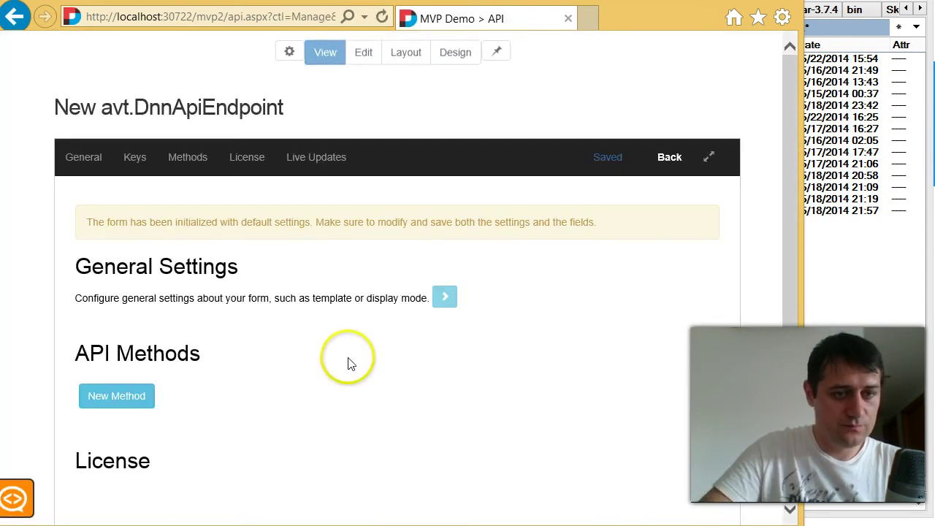
- Create a new API method named MyMethod and set its HTTP method to GET
scroll(277, 355, down, 5)
scroll(166, 230, up, 1)
scroll(166, 229, up, 2)
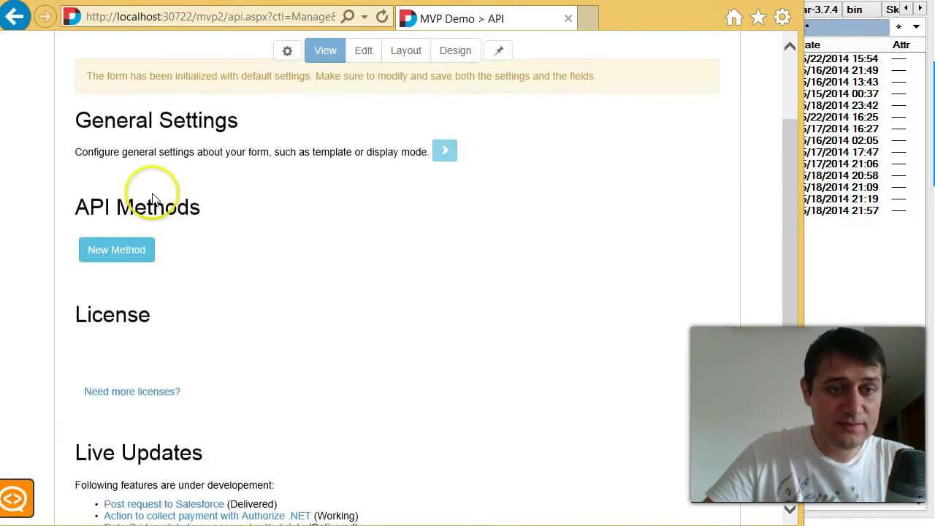
click(117, 259)
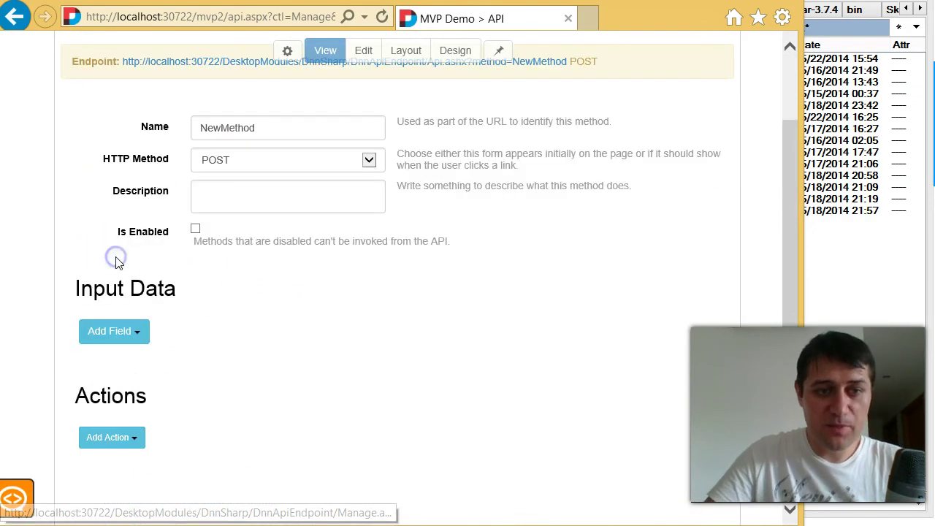
click(172, 125)
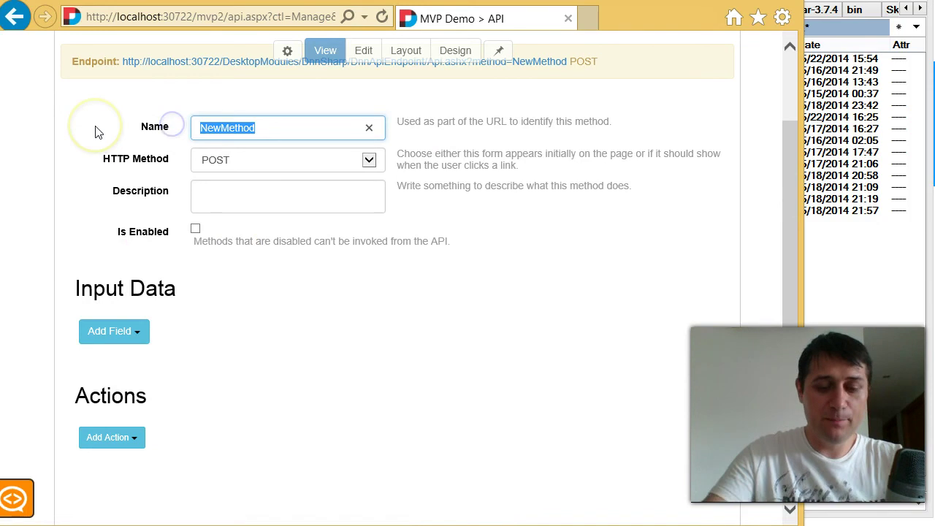
text(MyMethod)
key(Tab)
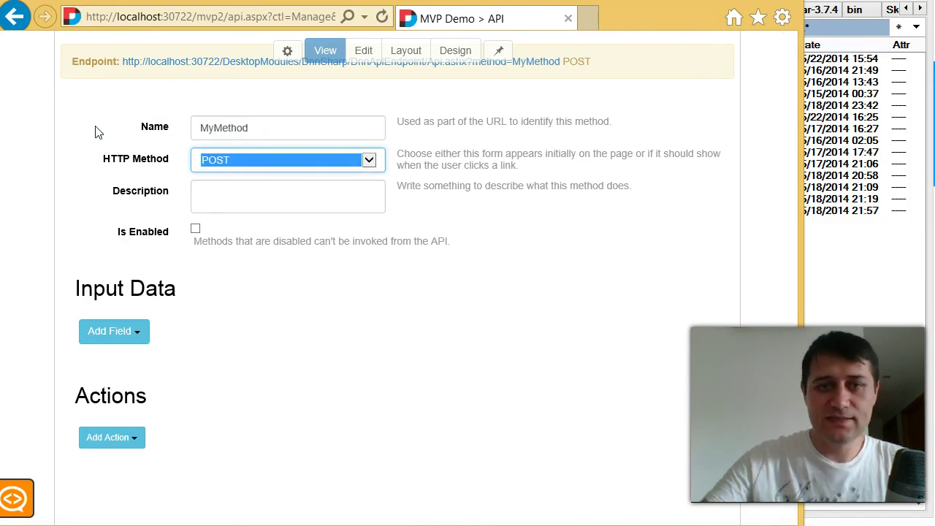
click(222, 155)
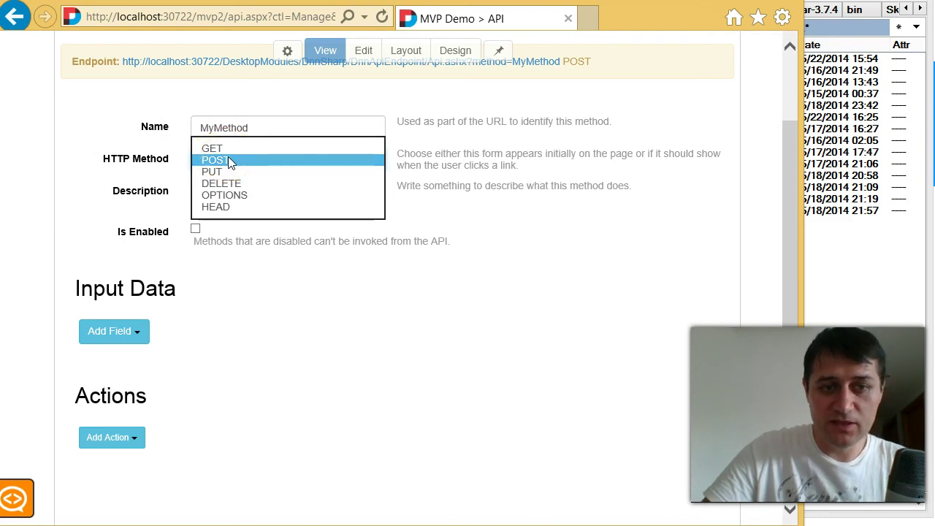
drag(227, 156, 213, 148)
click(188, 317)
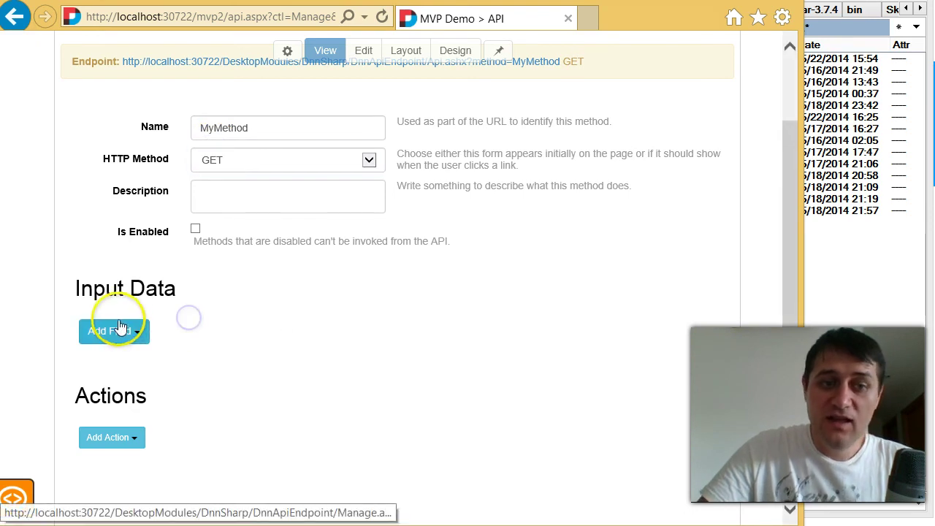
- Add a Text input field to MyMethod and name it Name
scroll(120, 326, down, 2)
click(127, 191)
click(129, 229)
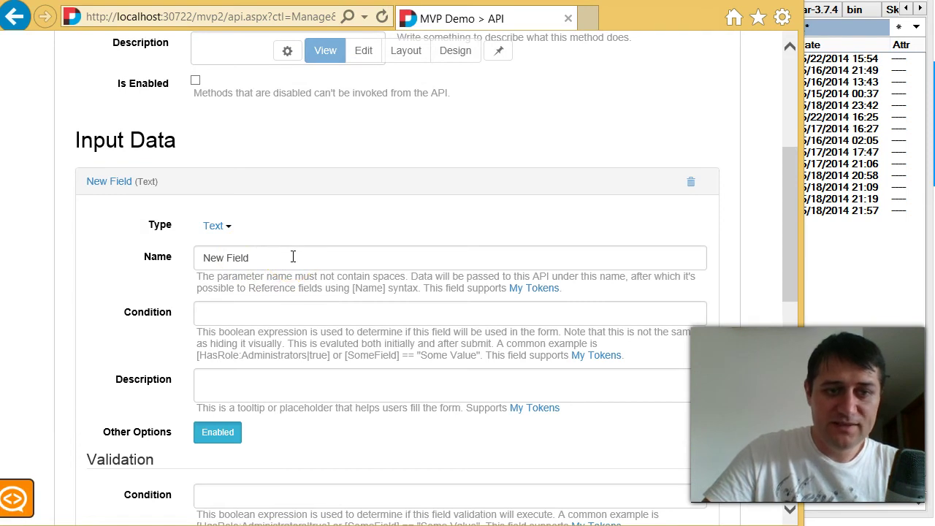
scroll(235, 265, up, 2)
click(236, 267)
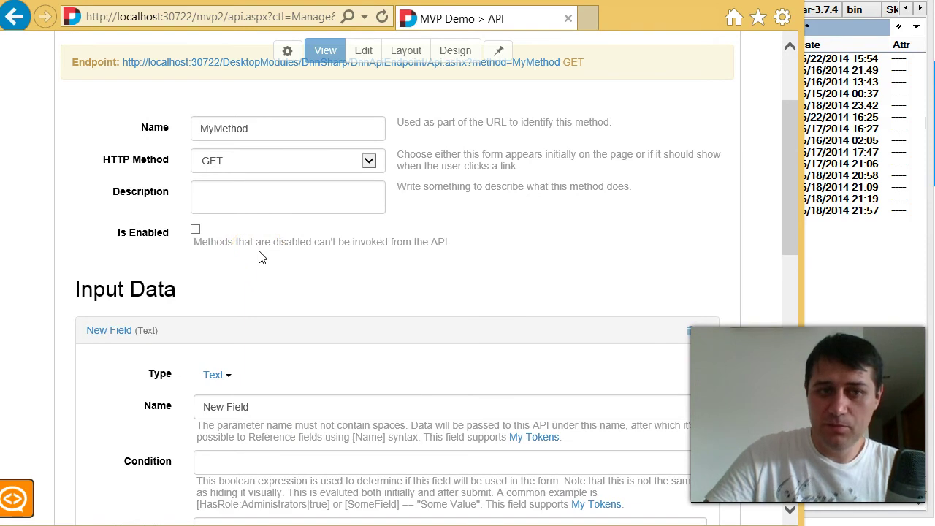
scroll(259, 256, down, 1)
drag(302, 328, 129, 328)
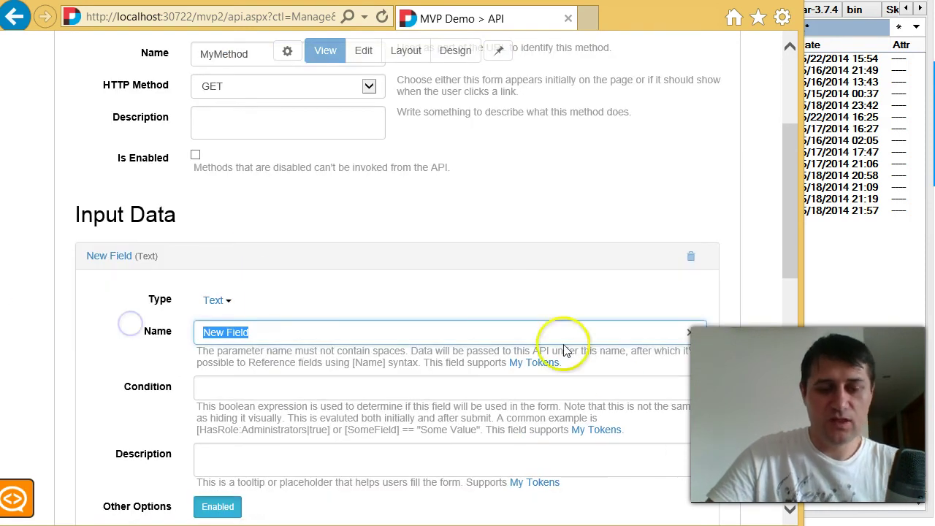
scroll(558, 413, down, 1)
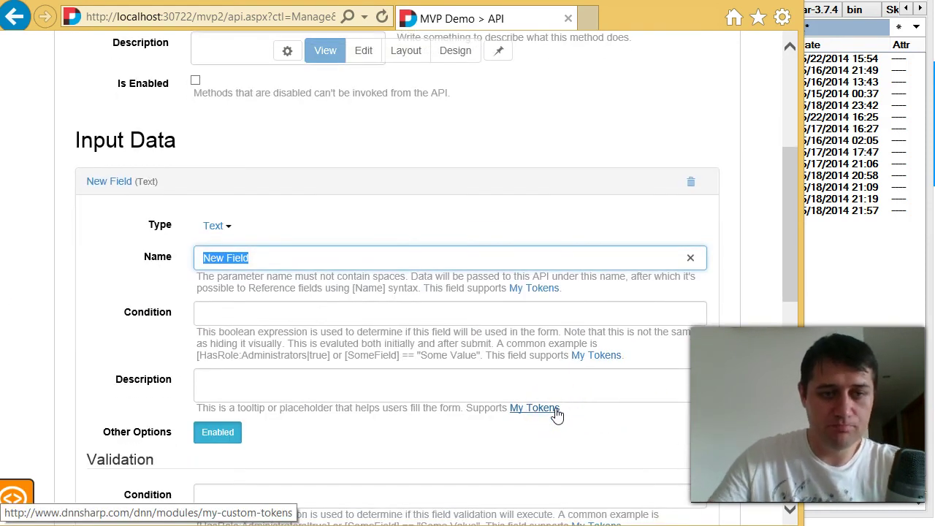
text(Name)
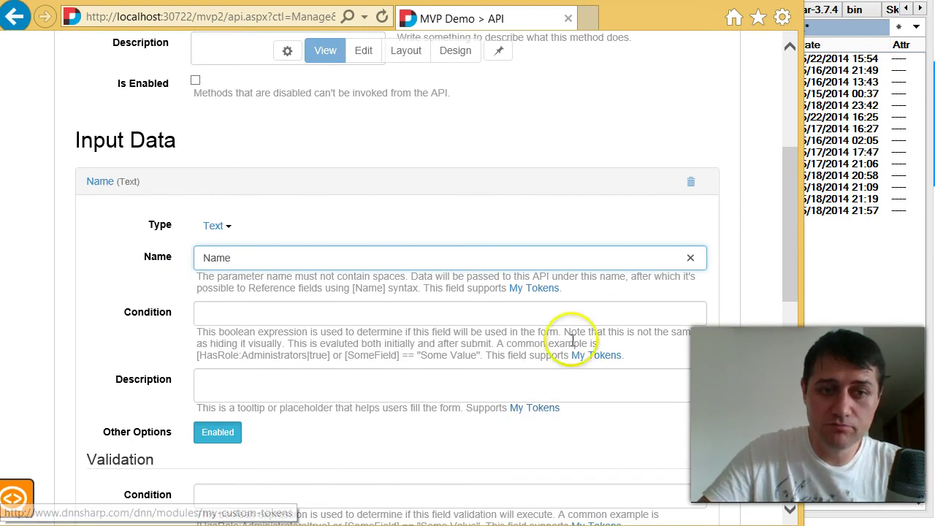
click(164, 184)
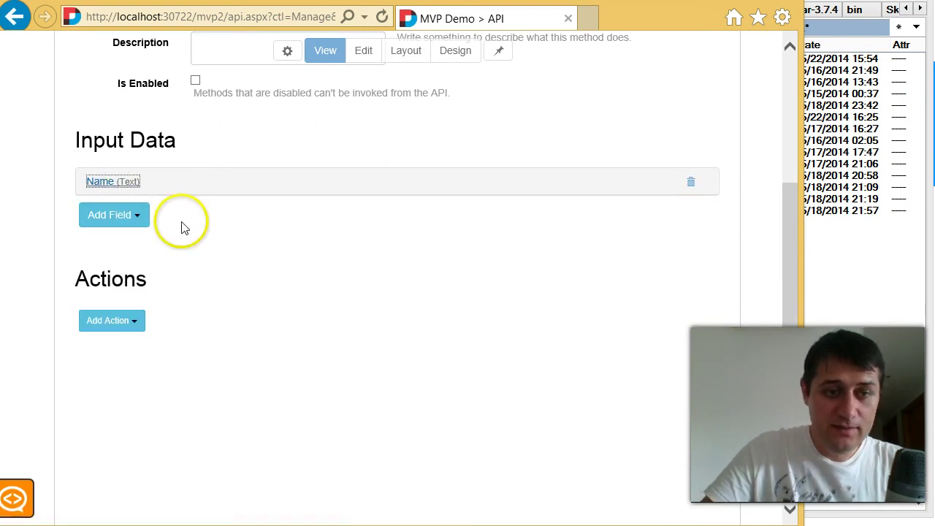
- Add a Run SQL Query data action to MyMethod, leave its settings empty, and collapse it
scroll(241, 267, up, 2)
scroll(299, 385, down, 2)
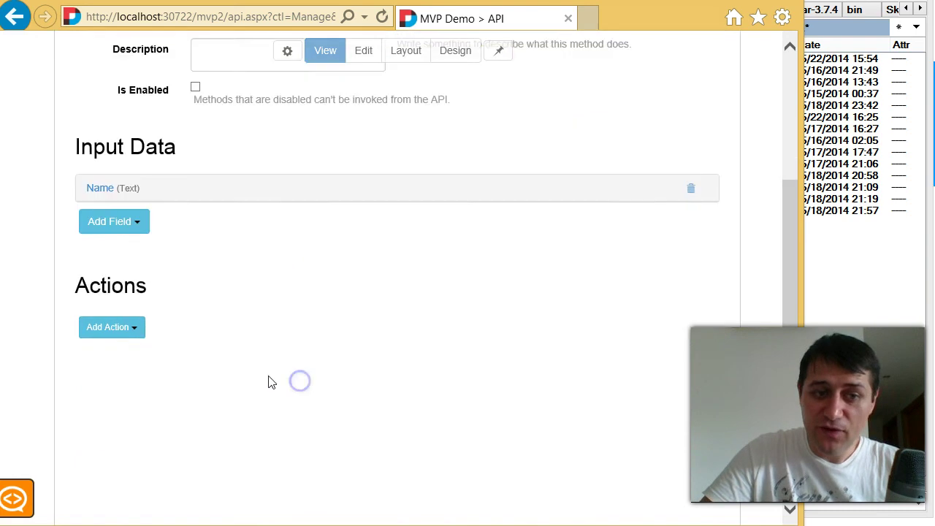
click(100, 327)
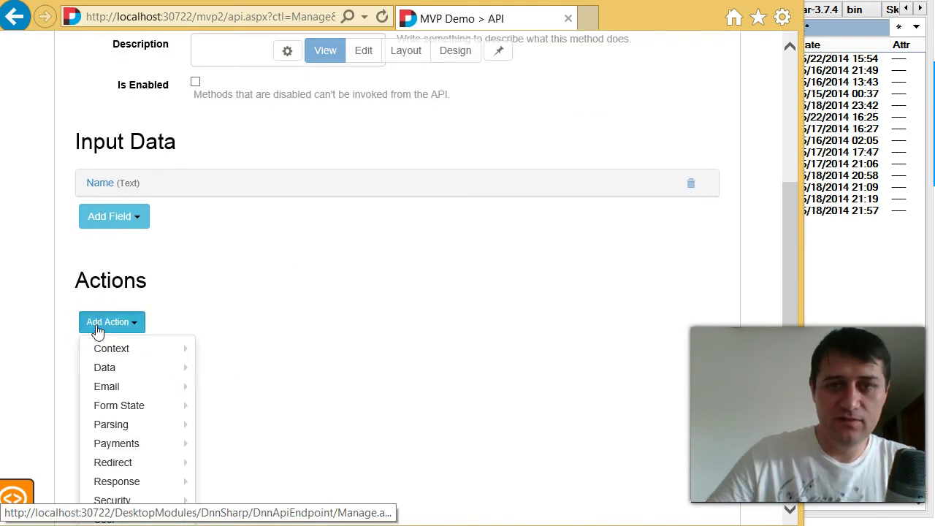
mouse_move(163, 386)
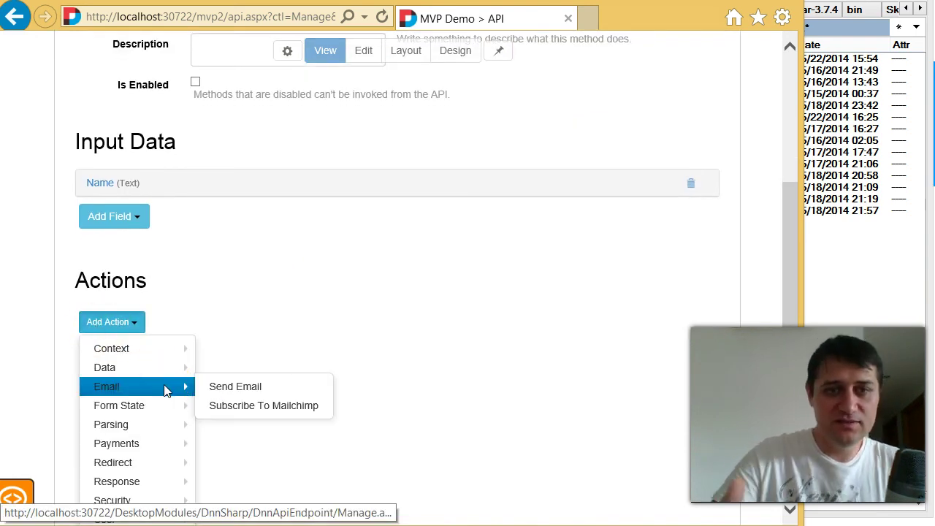
scroll(165, 390, down, 3)
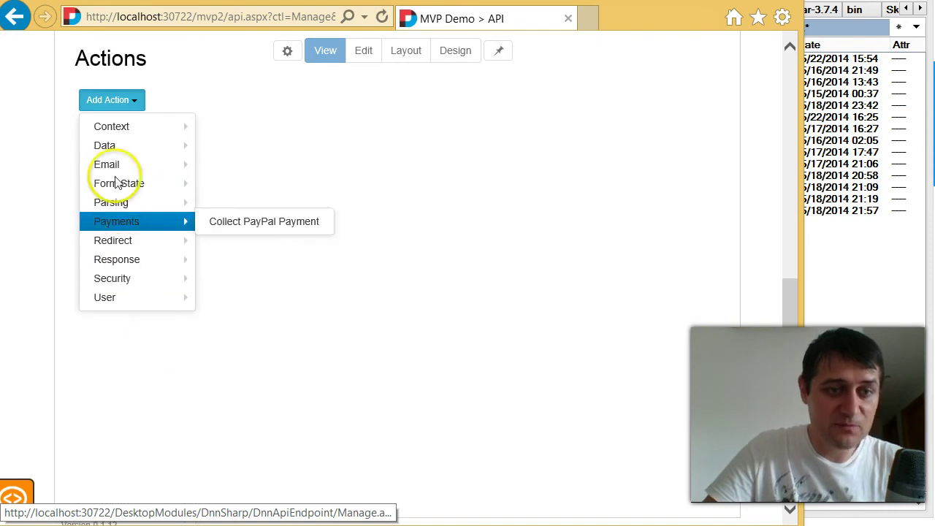
mouse_move(109, 146)
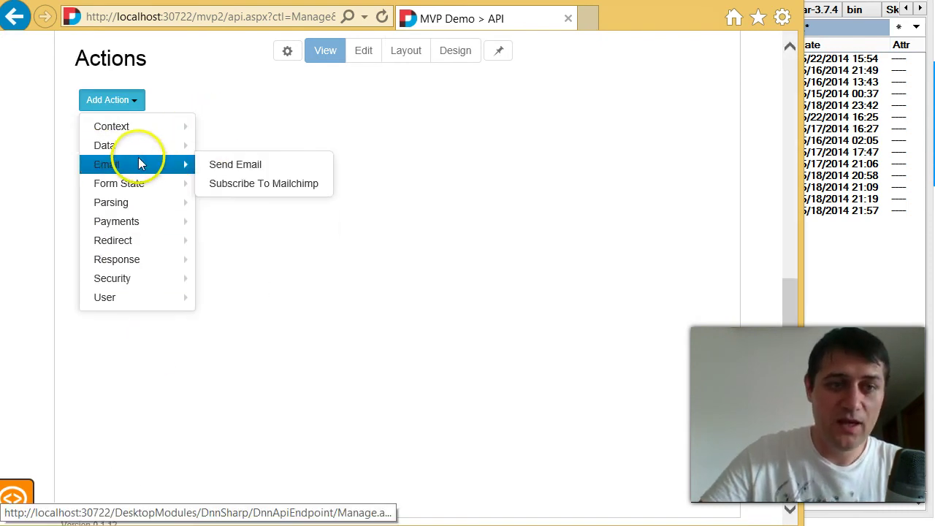
click(227, 146)
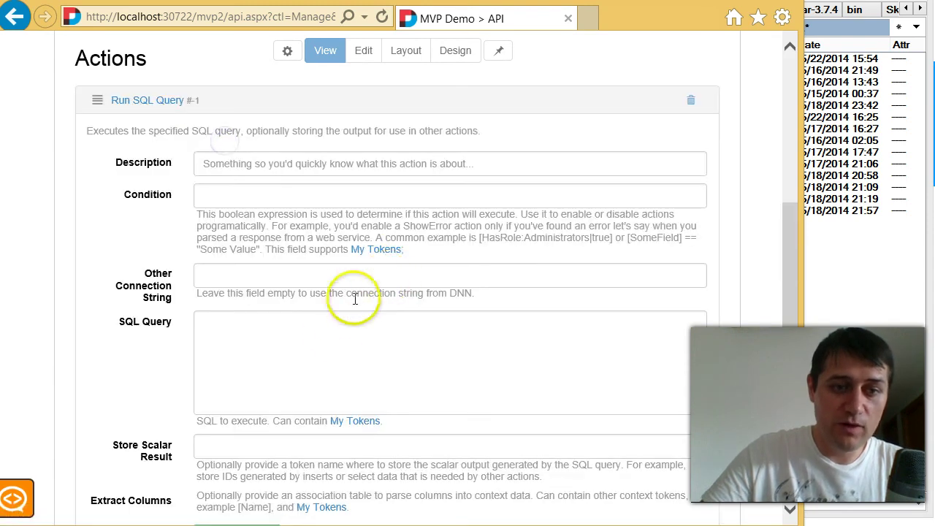
click(334, 329)
click(117, 100)
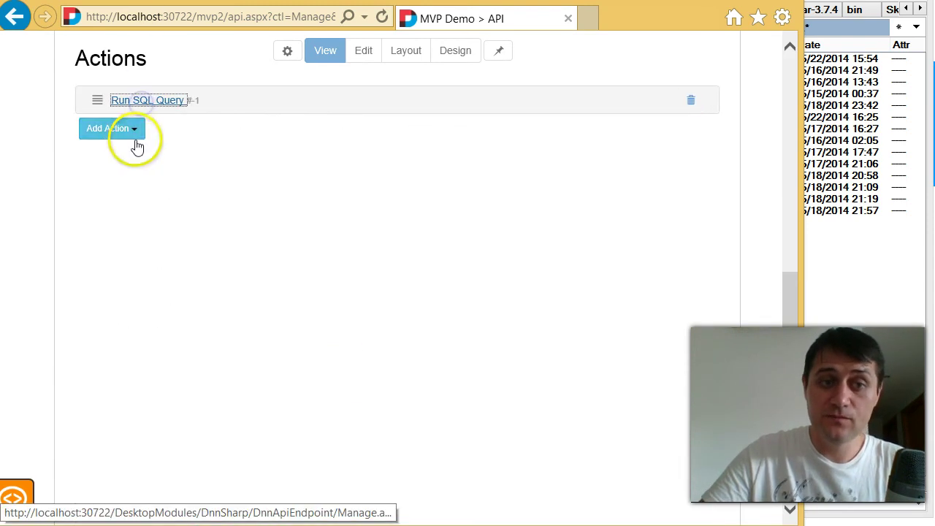
- Add a JSON Response action after the Run SQL Query action
click(133, 131)
mouse_move(134, 203)
mouse_move(146, 289)
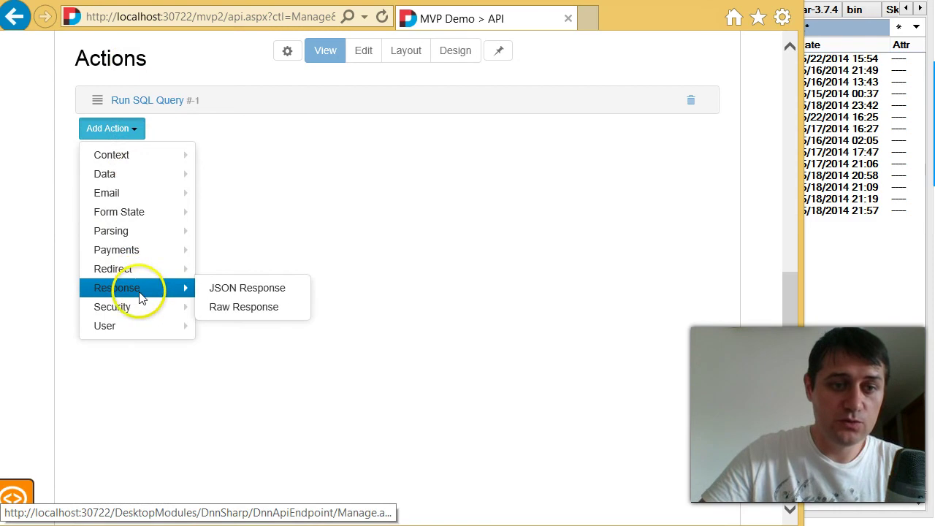
click(264, 295)
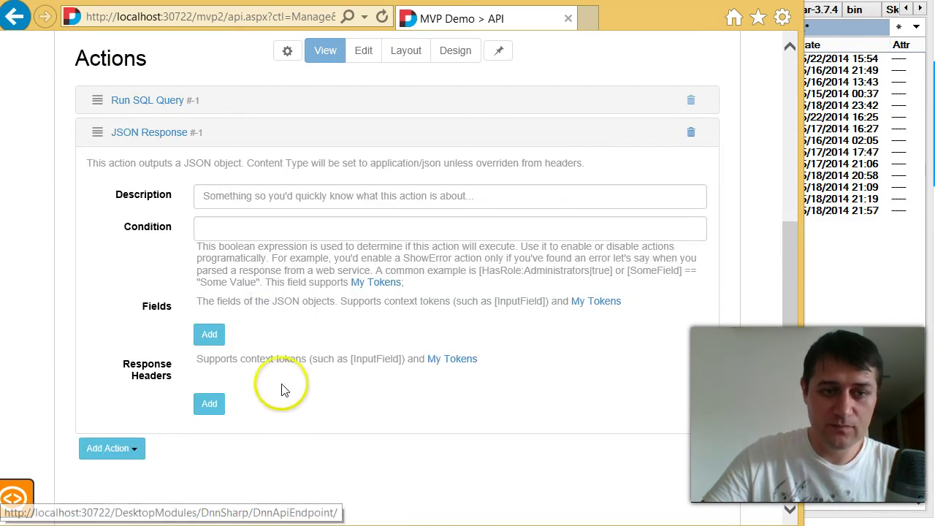
- Add an output field to the JSON Response action with the name NameSent and the value [Name]
click(209, 334)
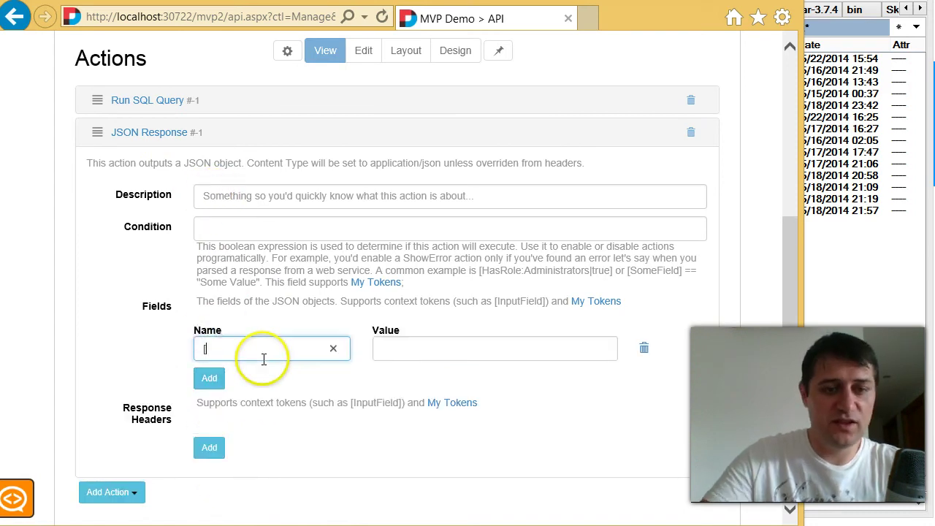
text(Name)
key(Tab)
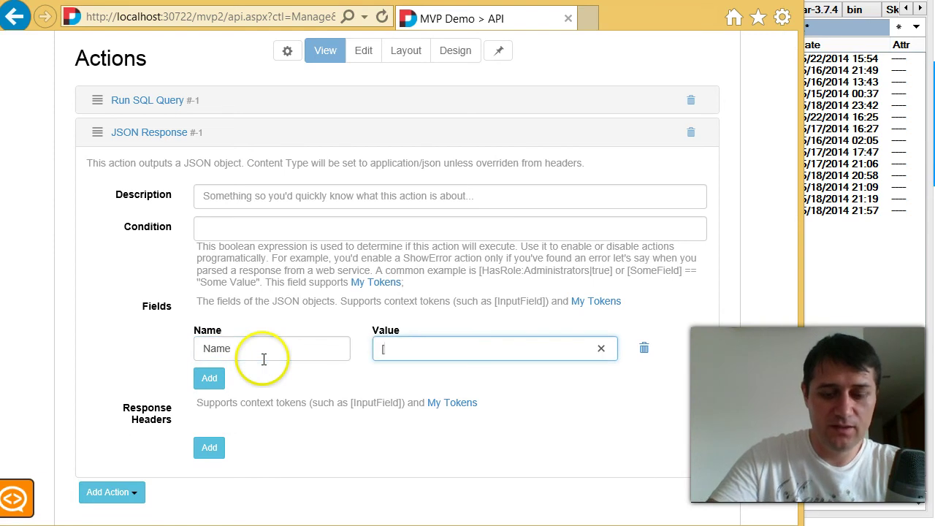
double_click(263, 357)
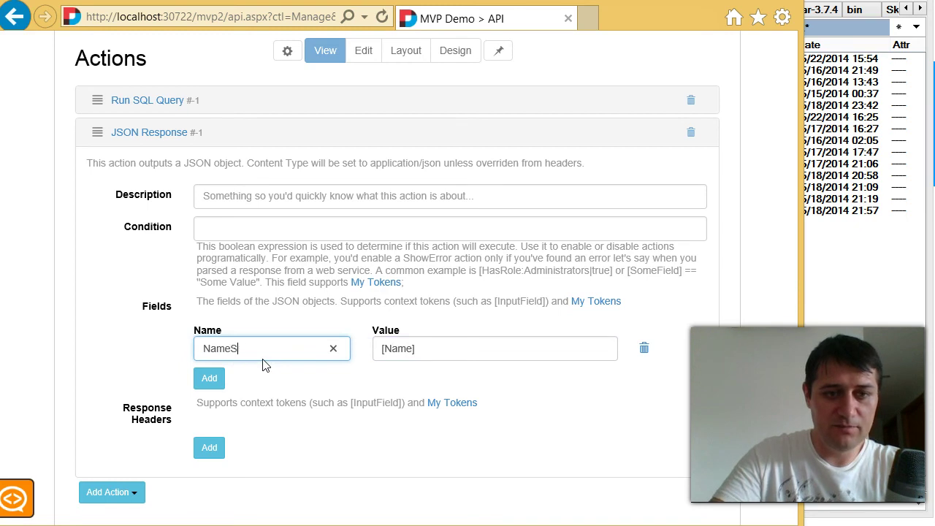
text(Sent)
click(417, 349)
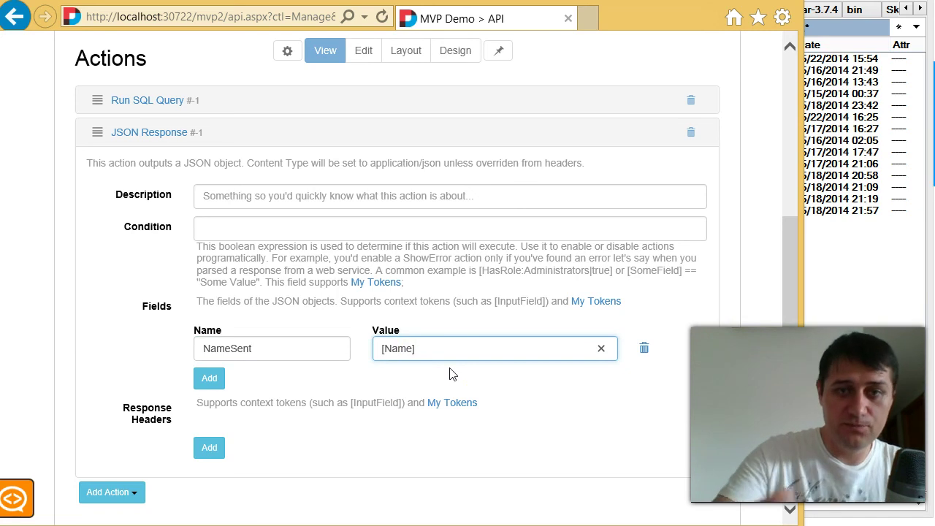
click(468, 348)
- Review the JSON Response action's field name and the context token used as its value
scroll(219, 208, down, 10)
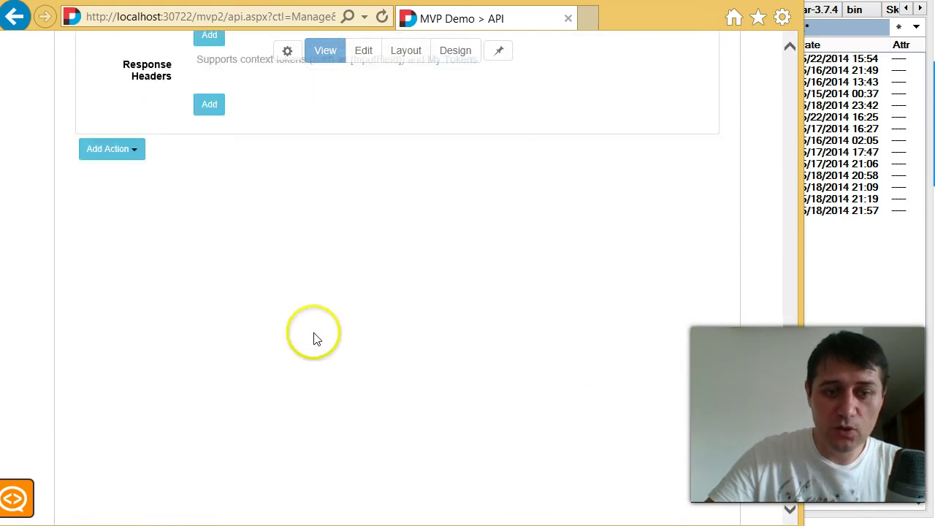
scroll(339, 343, up, 1)
drag(426, 70, 333, 57)
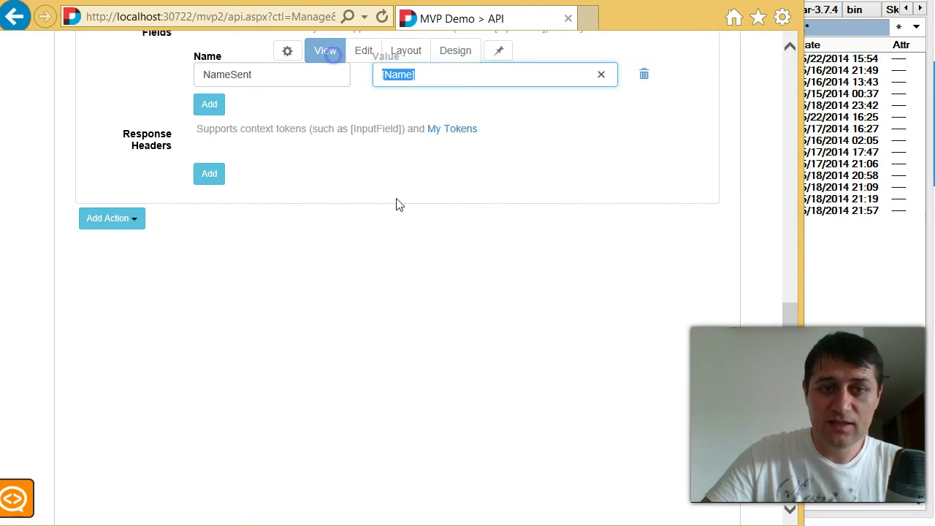
scroll(450, 303, up, 1)
scroll(451, 303, up, 2)
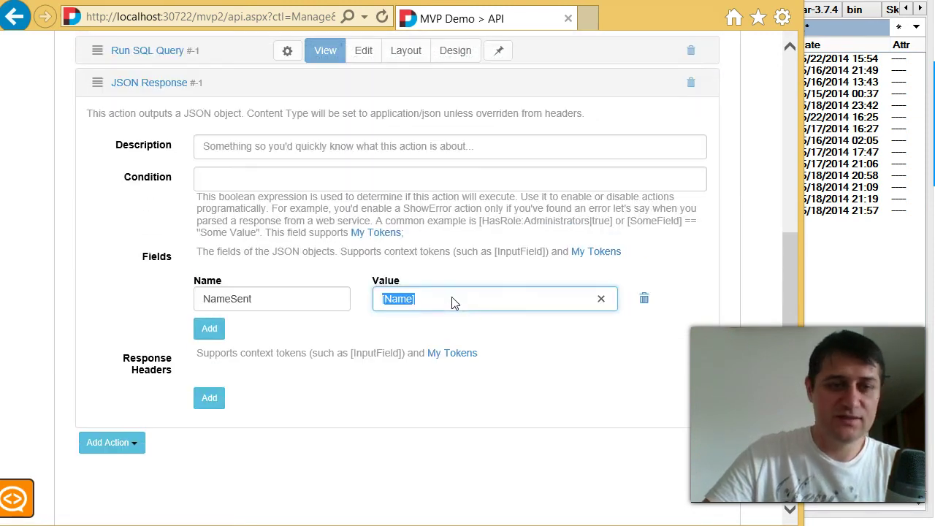
click(392, 298)
click(230, 299)
click(442, 299)
- Save MyMethod and return to the API Methods list
scroll(334, 407, up, 5)
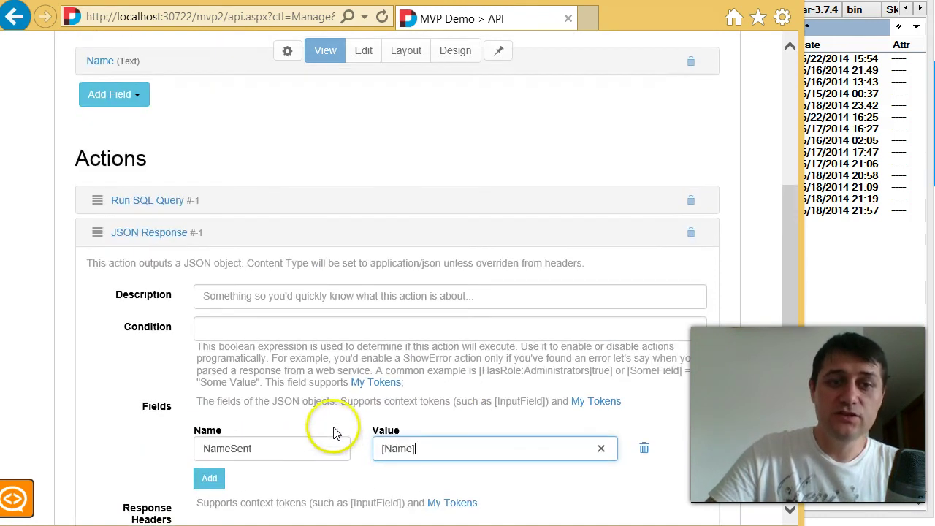
scroll(655, 182, up, 3)
click(703, 156)
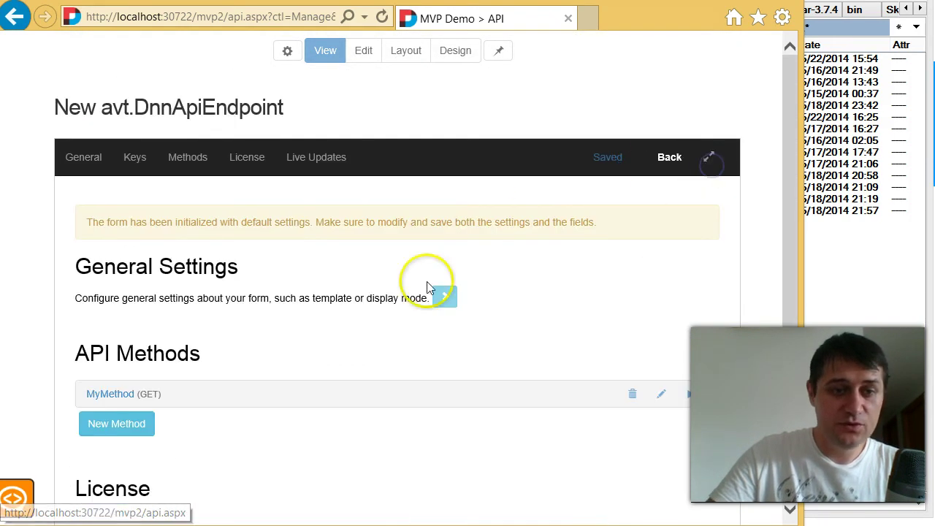
- Examine MyMethod's endpoint, parameters and actions, and open its test page
click(102, 393)
scroll(224, 419, down, 2)
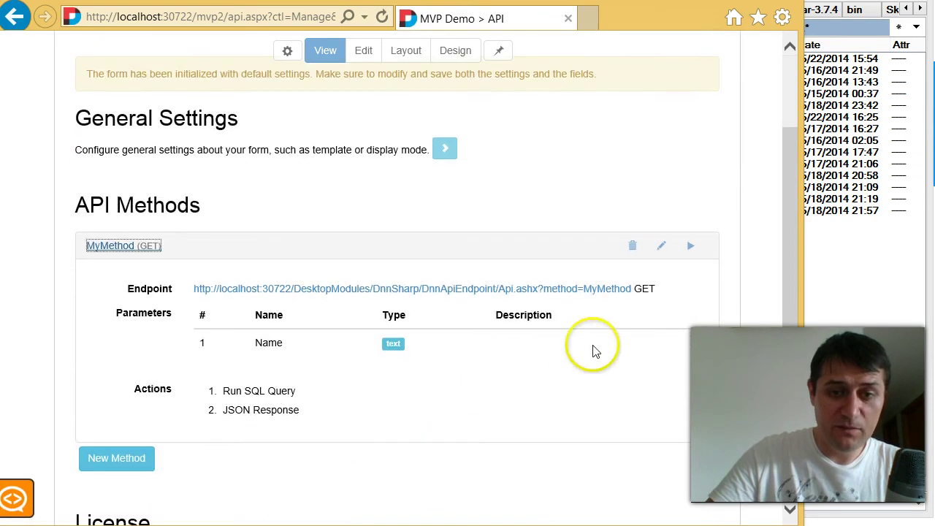
click(692, 247)
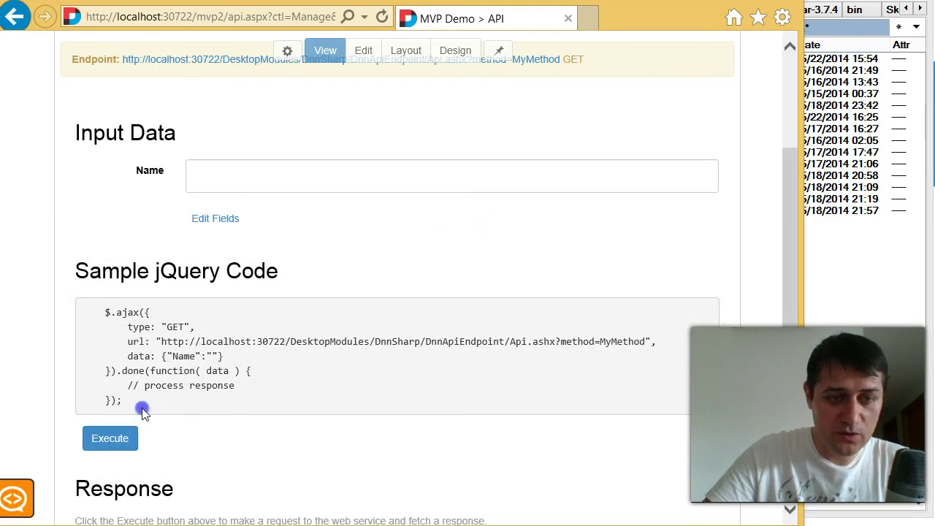
- Check the sample jQuery code, enter a person's first name as the Name input and execute the test request
triple_click(114, 371)
click(103, 315)
scroll(131, 307, down, 2)
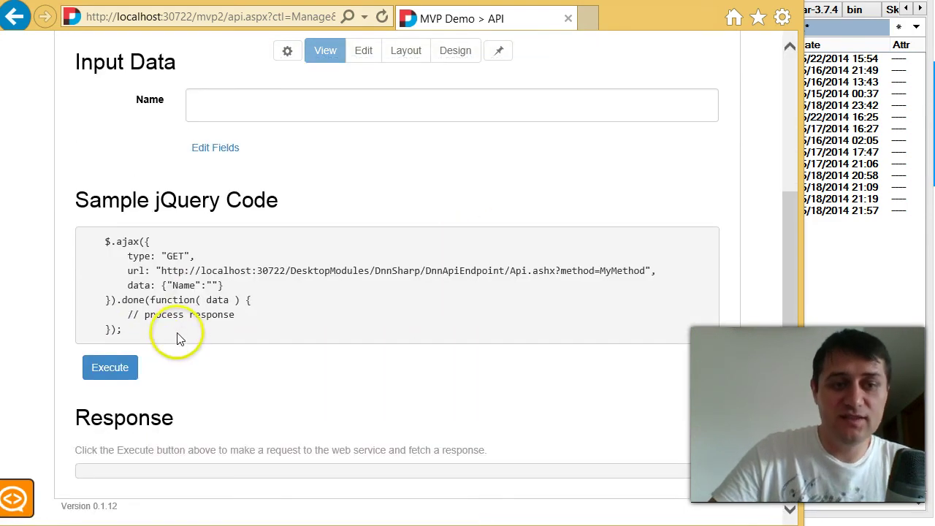
click(219, 105)
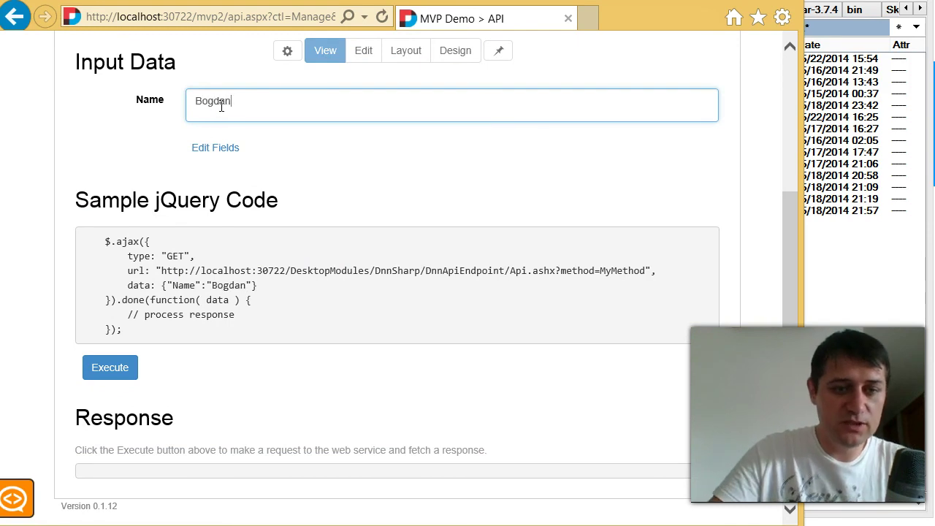
click(110, 369)
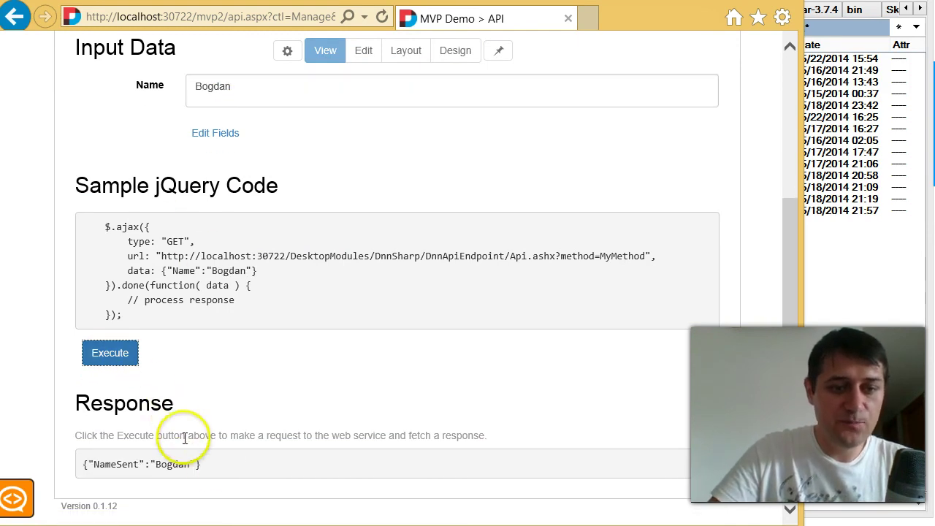
- Compare the NameSent field and its value in the JSON response with the Name input
drag(212, 463, 106, 463)
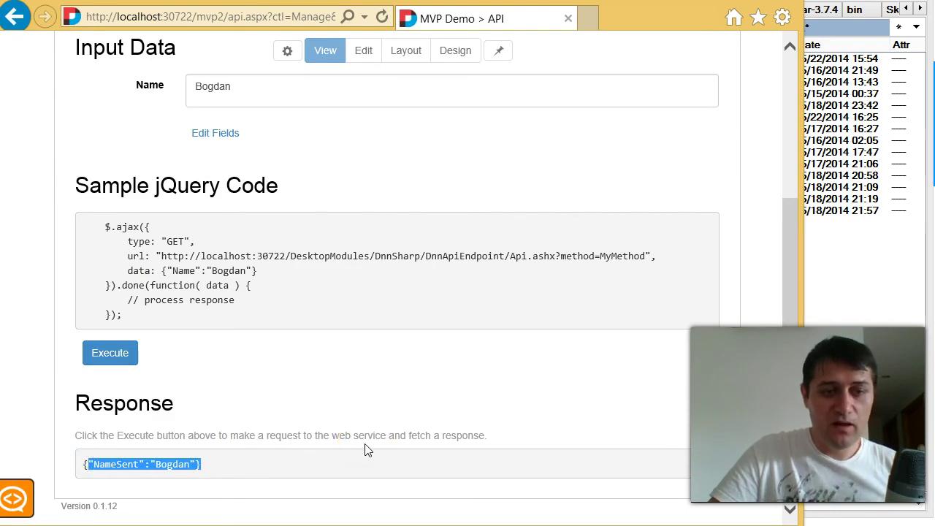
double_click(123, 465)
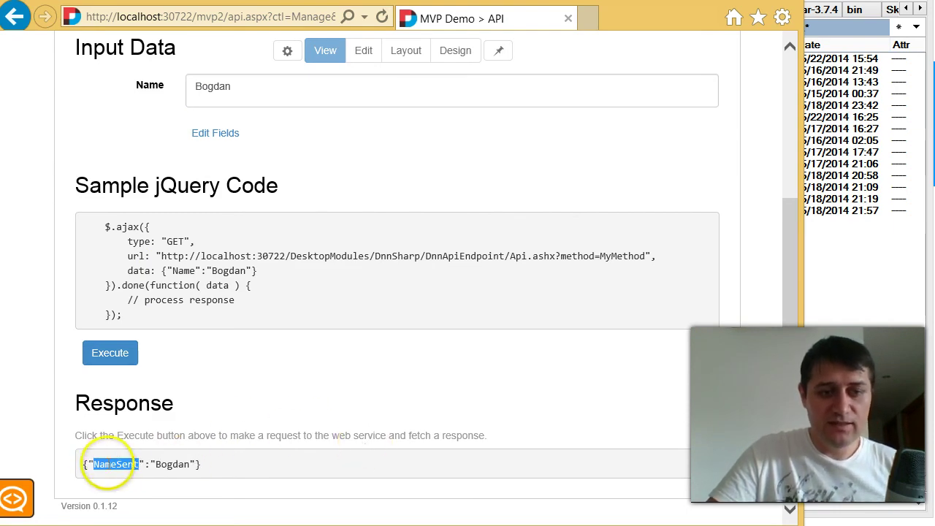
double_click(162, 464)
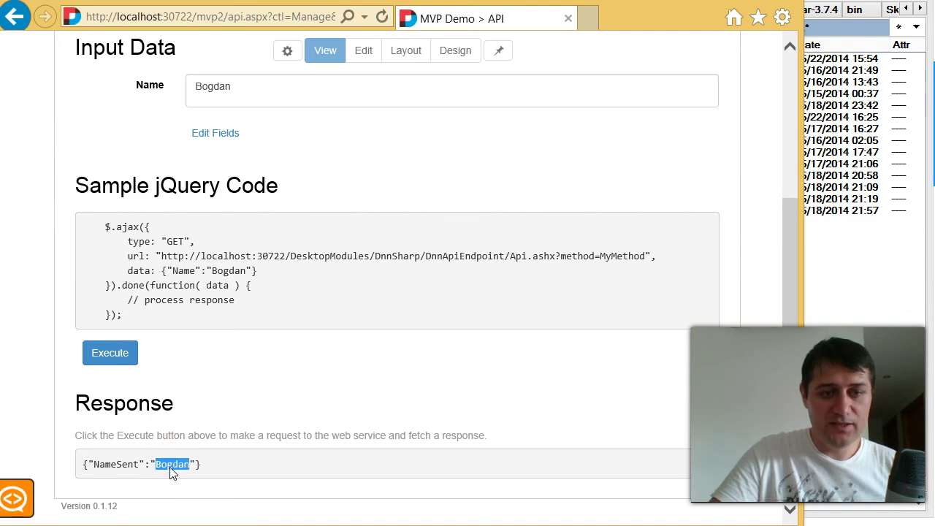
scroll(195, 403, up, 1)
drag(227, 160, 124, 209)
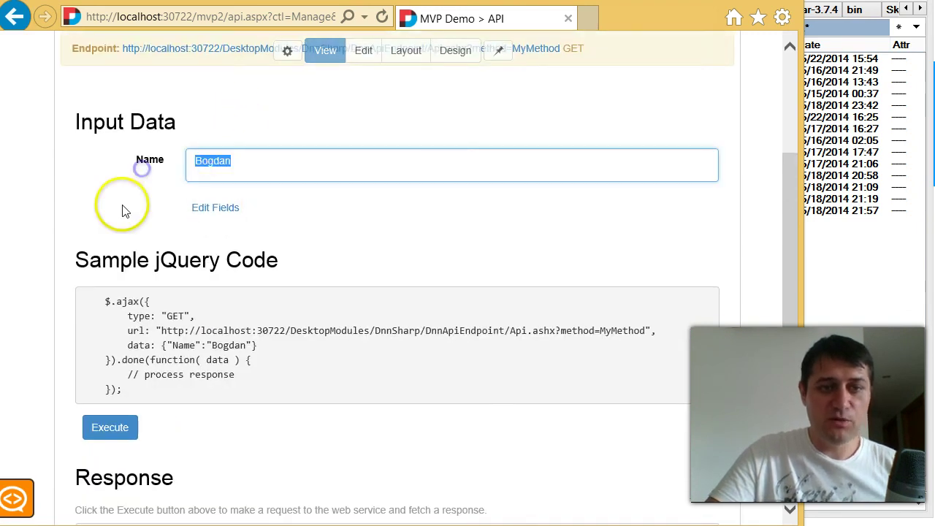
- Examine the sample jQuery code and the MyMethod endpoint URL it calls
click(307, 433)
drag(109, 381, 108, 291)
click(287, 382)
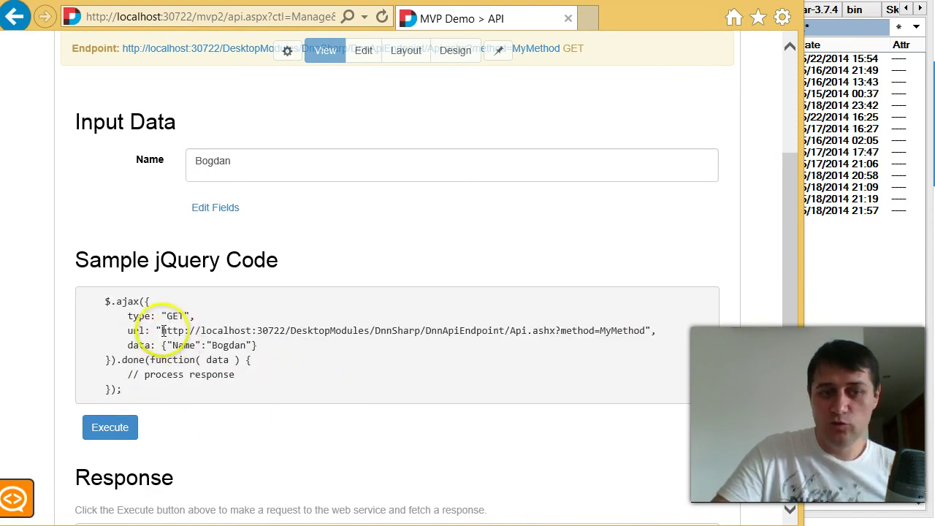
drag(163, 330, 647, 328)
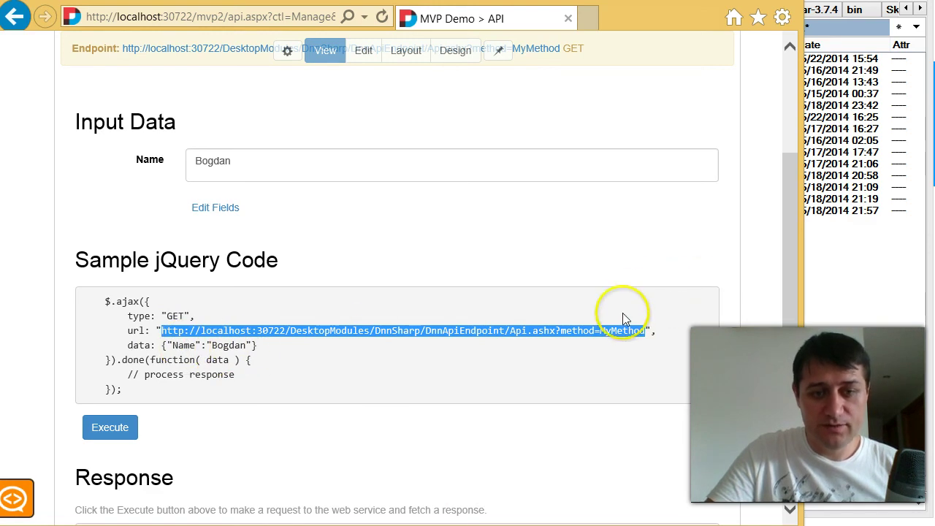
click(593, 358)
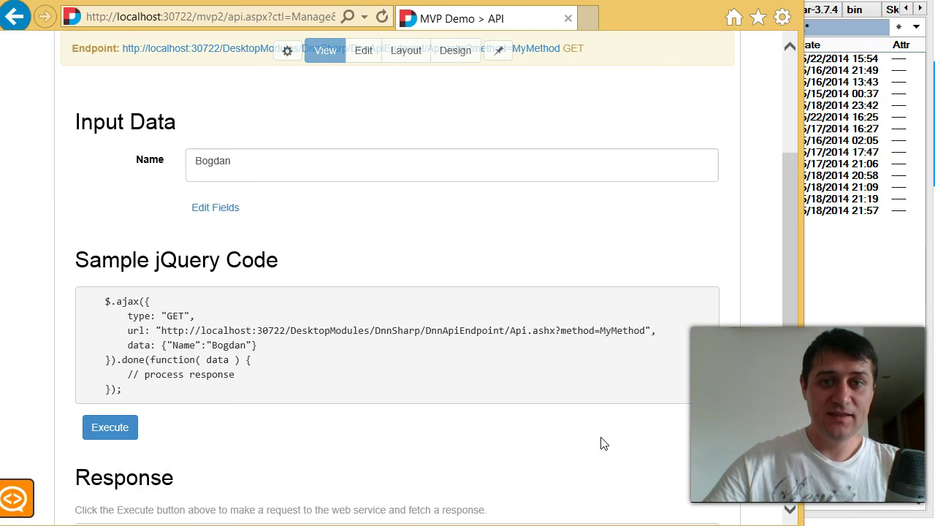
- Review the test page's response, sample code, input data and endpoint
scroll(621, 387, down, 1)
click(642, 330)
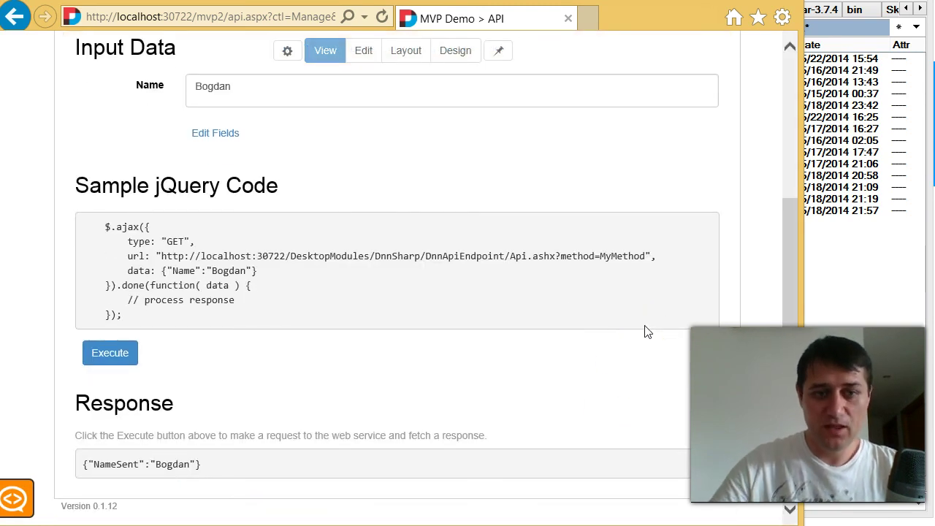
scroll(644, 329, up, 3)
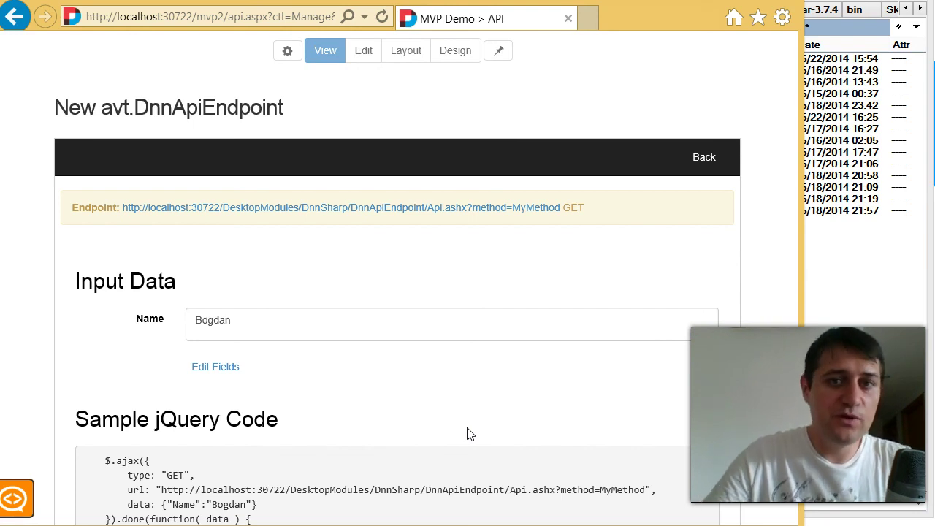
scroll(469, 434, down, 2)
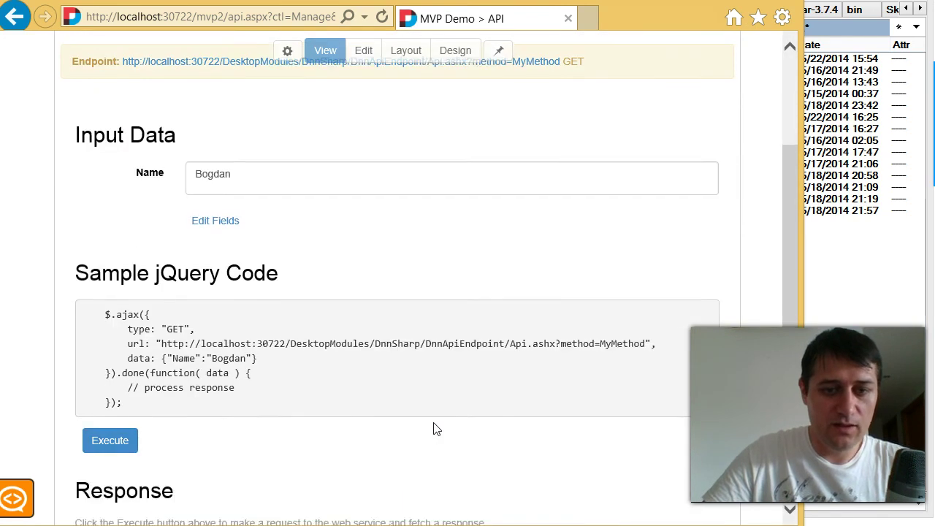
scroll(402, 414, down, 2)
scroll(285, 457, up, 4)
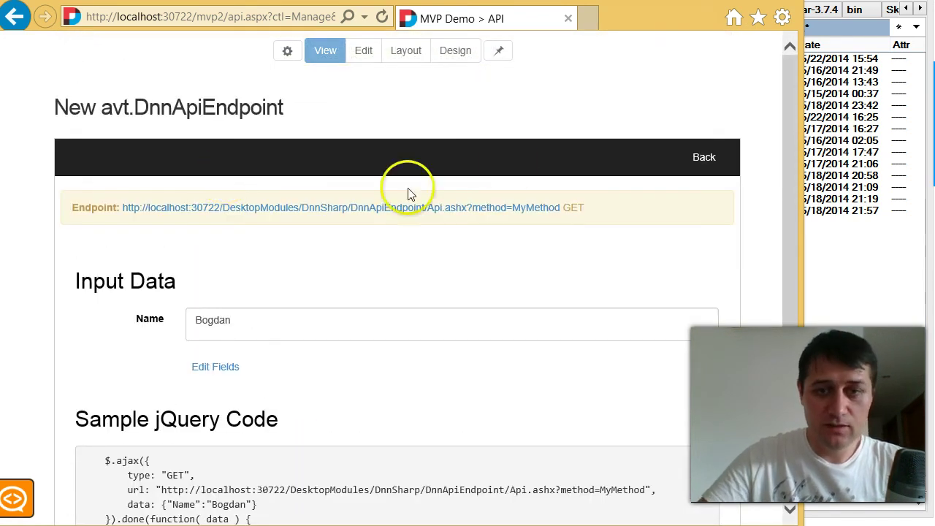
- Return to the API Methods list and open MyMethod for editing
click(699, 158)
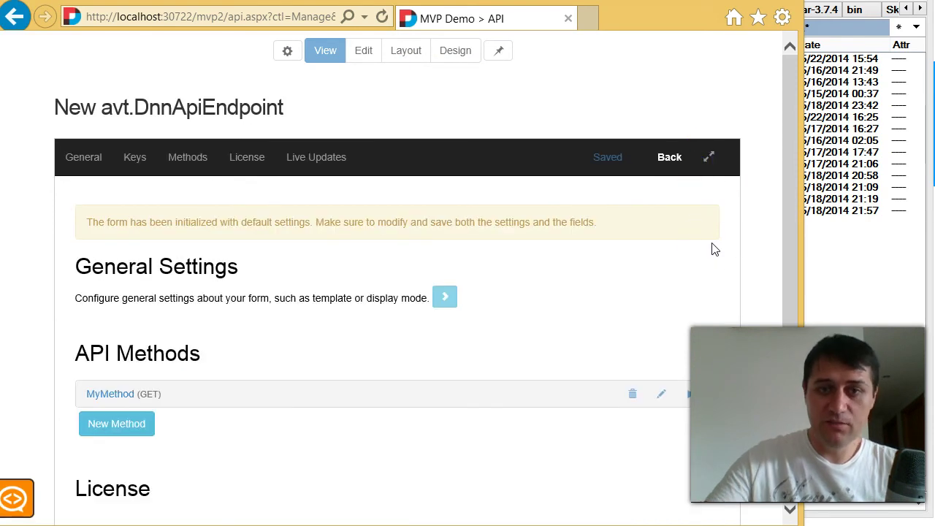
scroll(579, 204, down, 1)
click(659, 322)
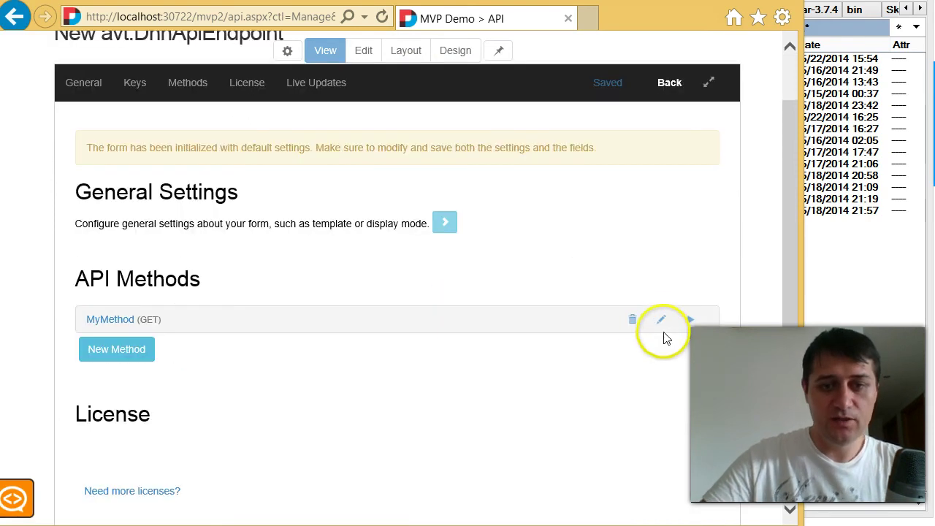
- Expand MyMethod's JSON Response action and check the value assigned to its field
scroll(659, 329, down, 5)
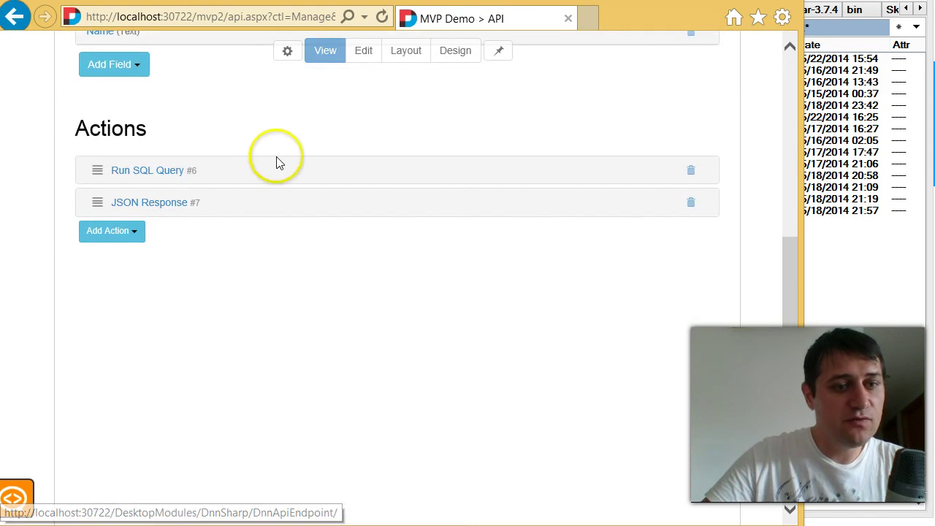
click(200, 200)
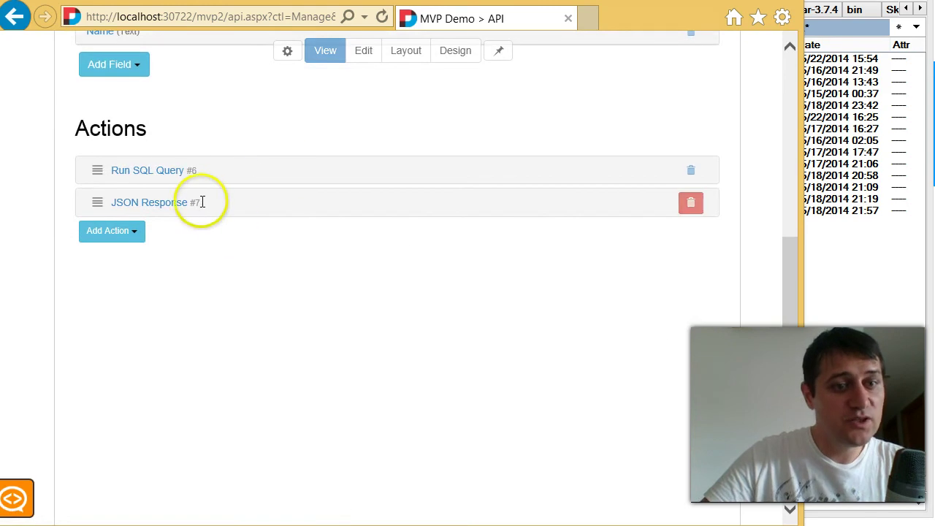
click(151, 208)
scroll(411, 361, down, 1)
click(453, 342)
drag(432, 349, 340, 330)
- Compare MyMethod's general settings and input data with the token used in the JSON Response field
scroll(343, 332, up, 3)
scroll(343, 332, up, 2)
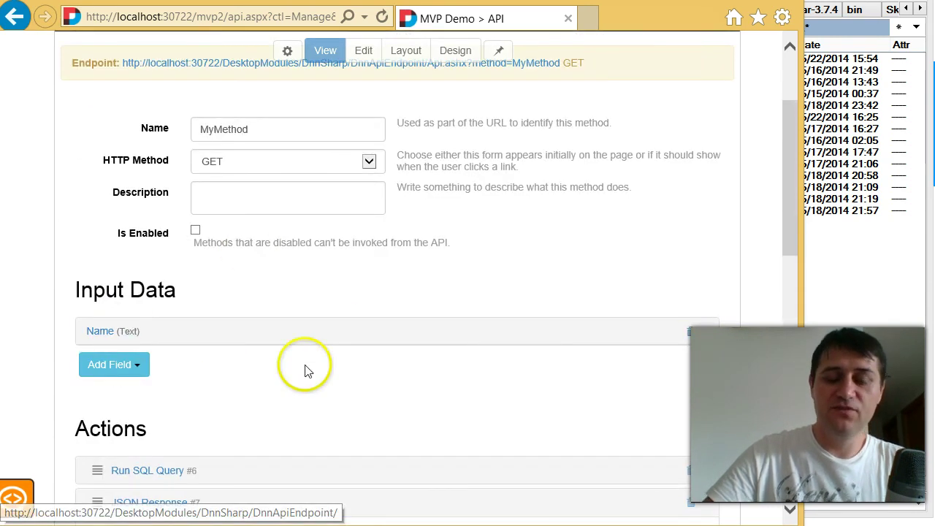
scroll(309, 372, down, 3)
scroll(309, 372, down, 2)
click(458, 354)
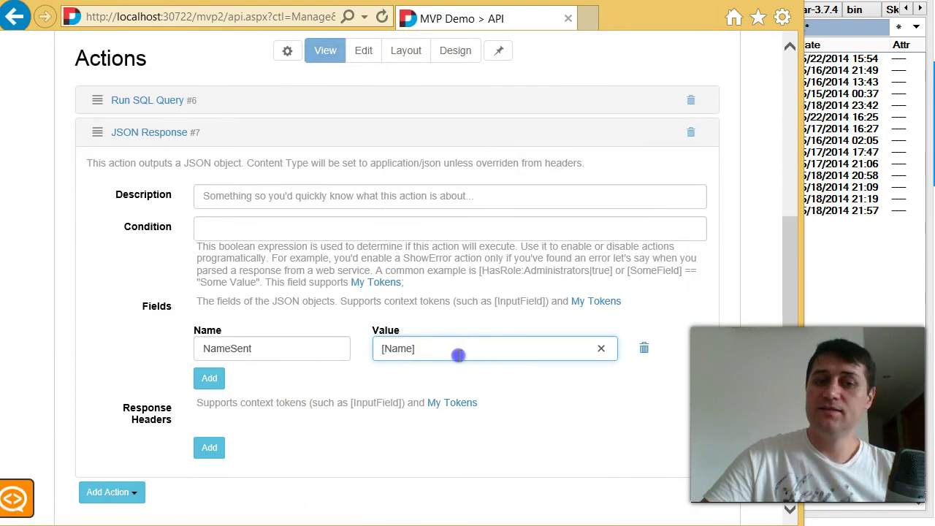
click(200, 463)
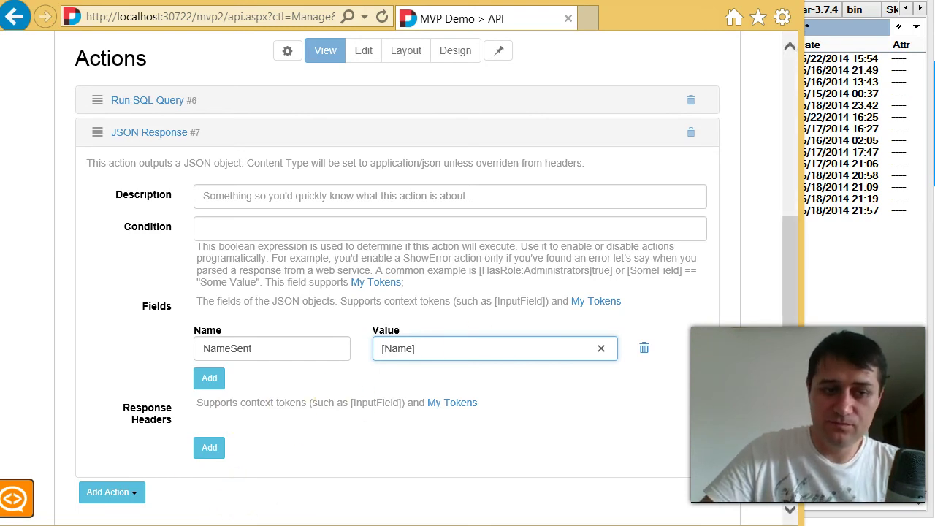
click(588, 18)
text(dnns)
key(Return)
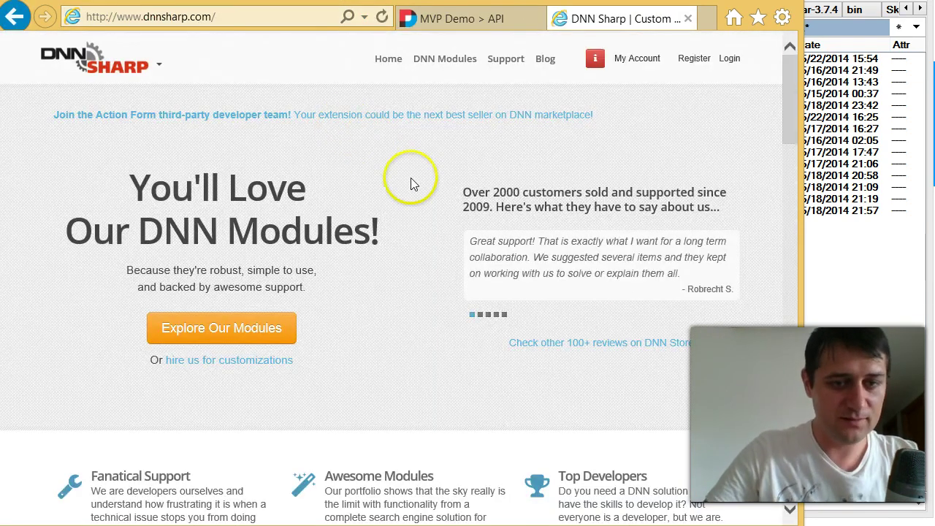
- Browse the DNN Sharp product catalogue, examining each module's description from Action Form through URL Adapter
scroll(701, 324, down, 1)
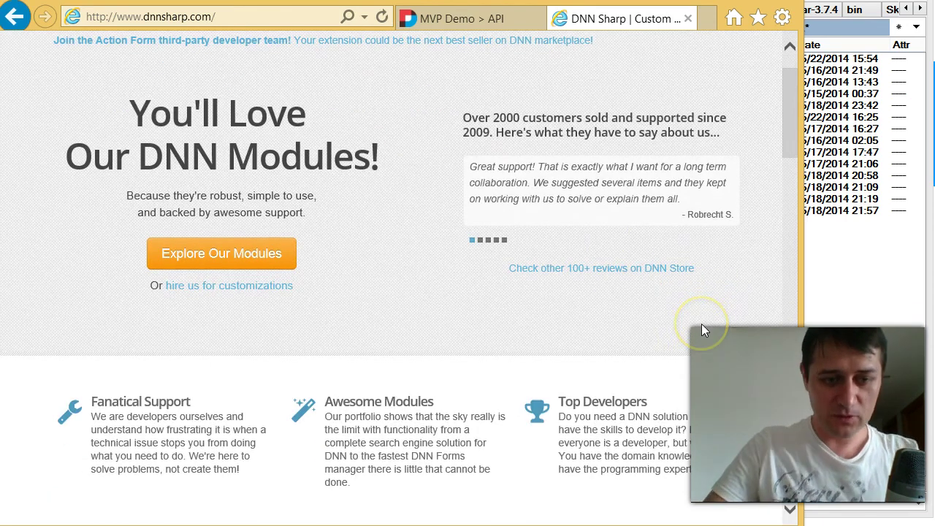
scroll(701, 324, down, 6)
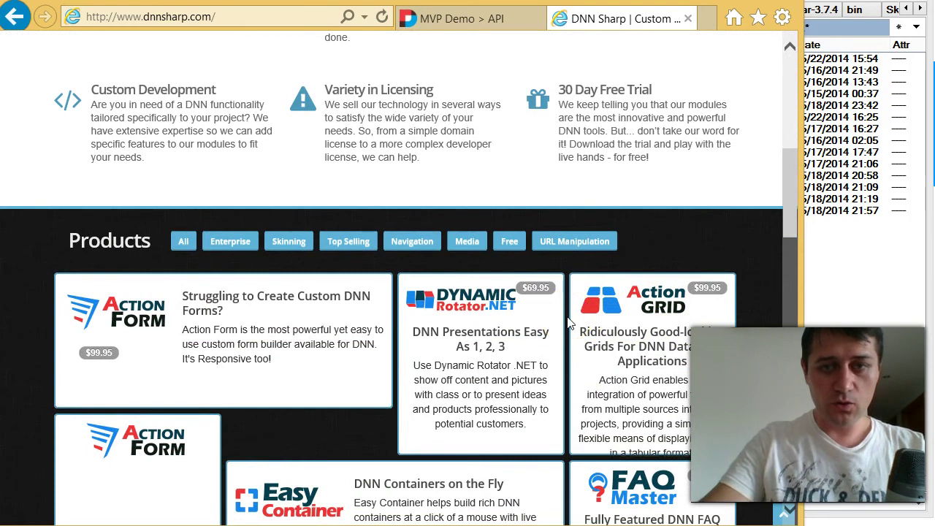
scroll(570, 317, down, 2)
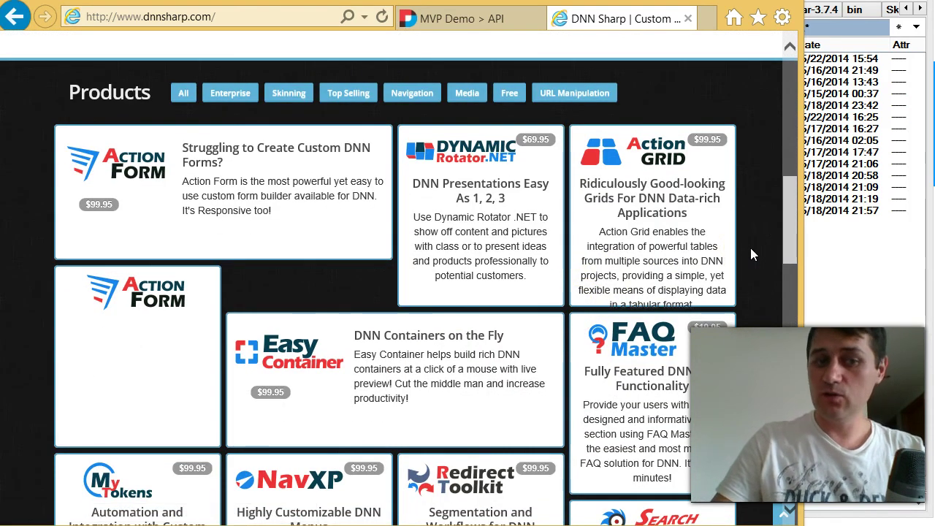
scroll(263, 199, down, 1)
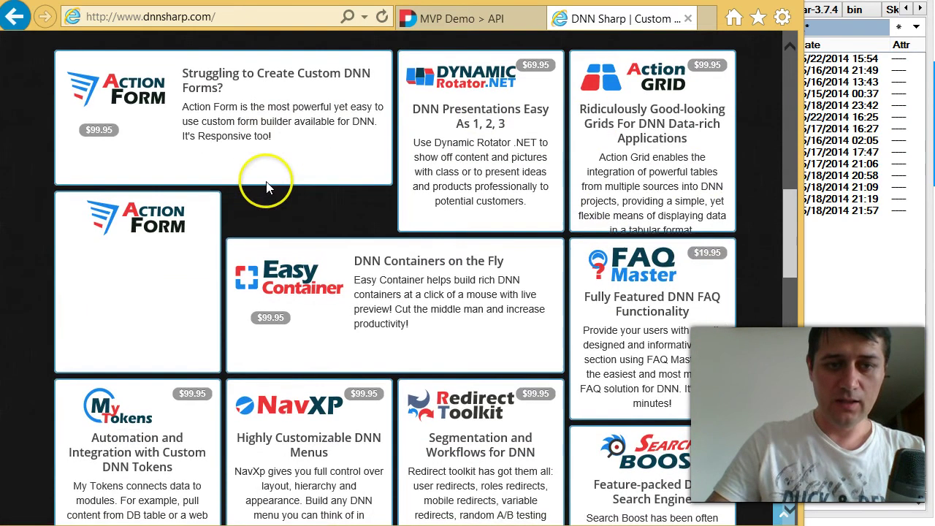
scroll(300, 204, up, 1)
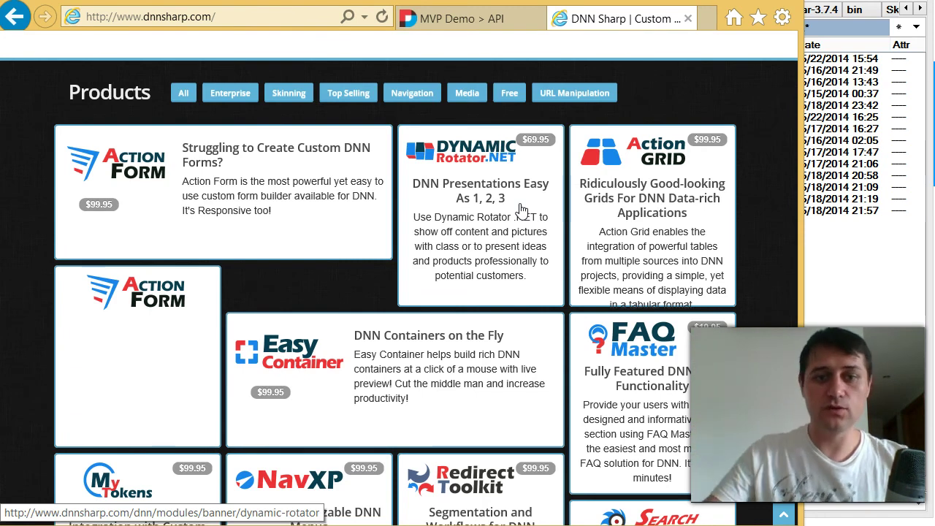
scroll(744, 193, down, 1)
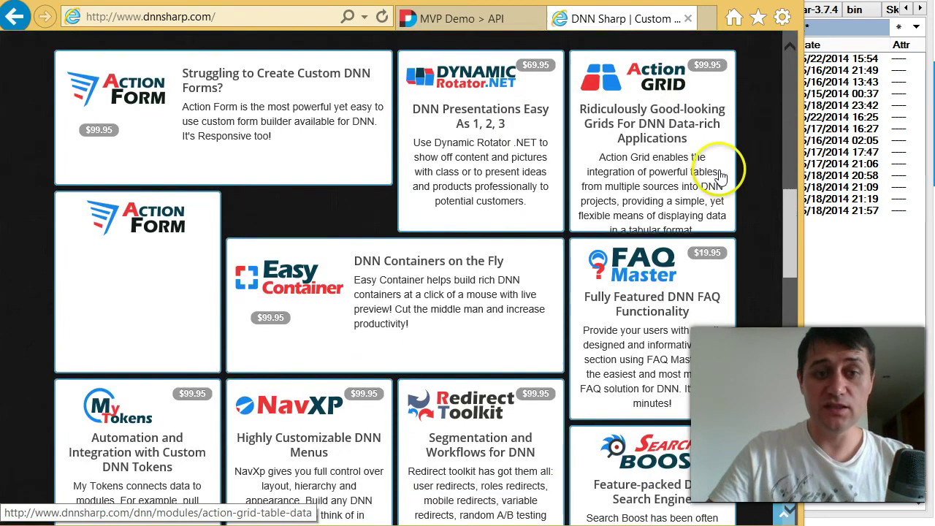
scroll(737, 157, down, 1)
scroll(462, 217, down, 1)
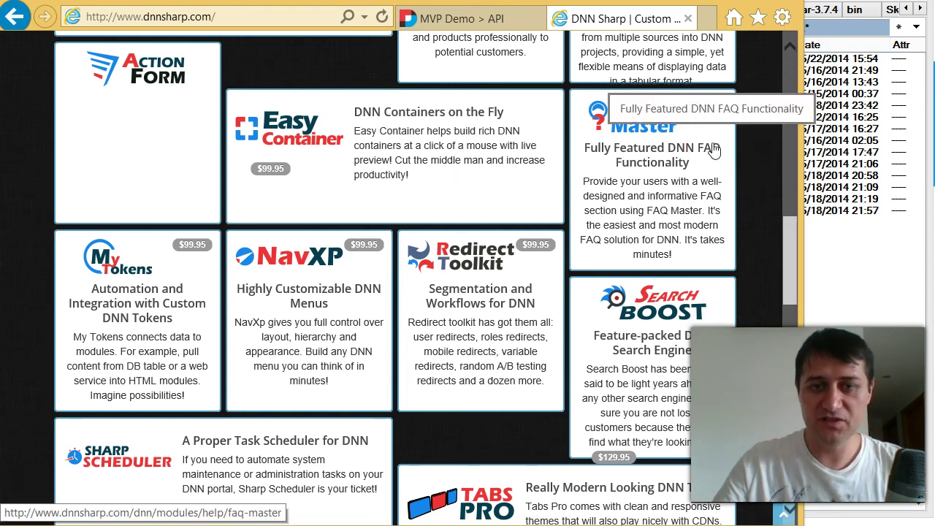
scroll(168, 324, down, 1)
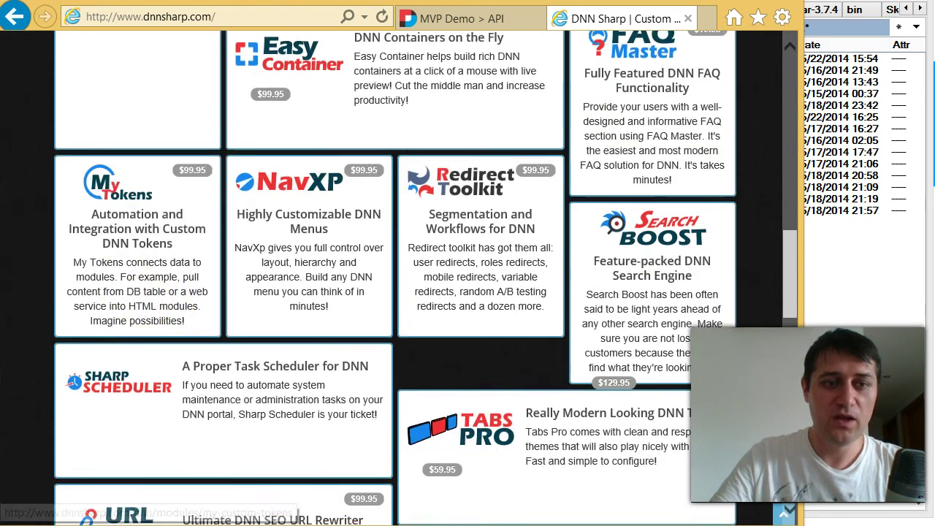
scroll(105, 183, down, 1)
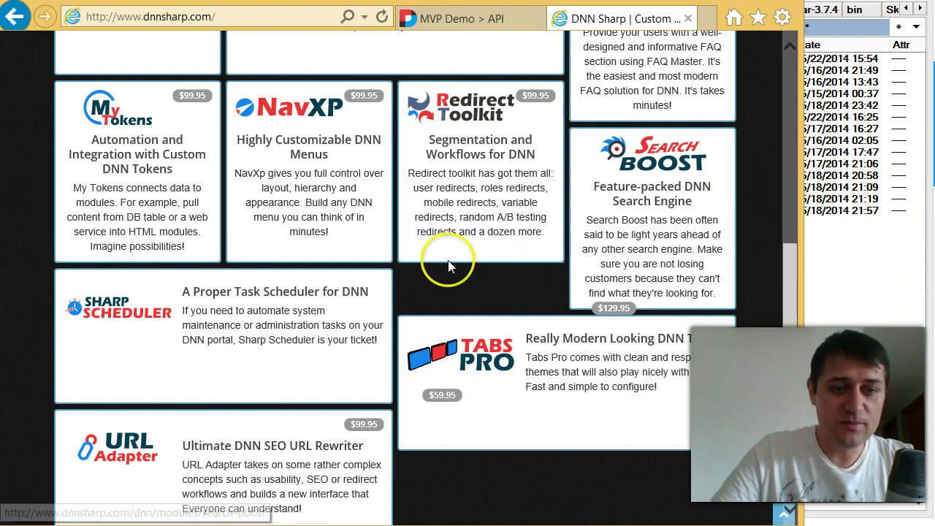
scroll(394, 256, down, 2)
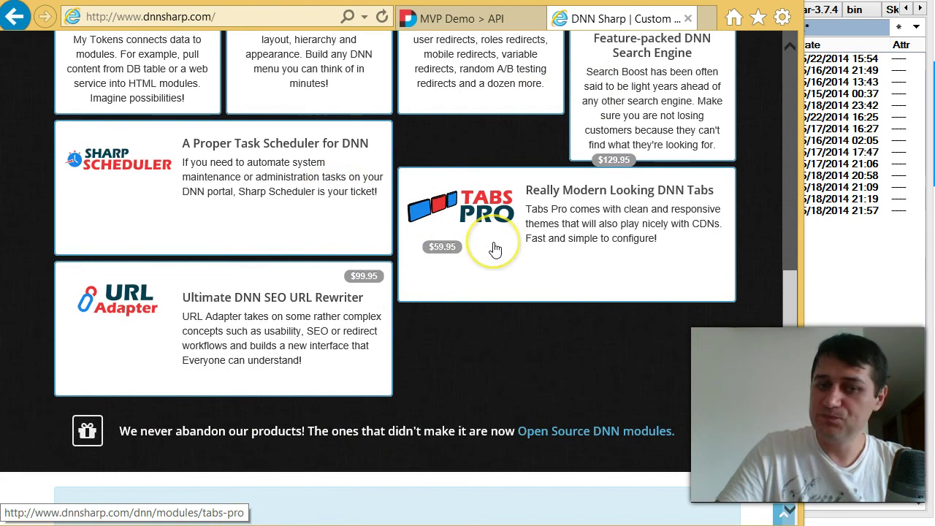
drag(495, 248, 563, 268)
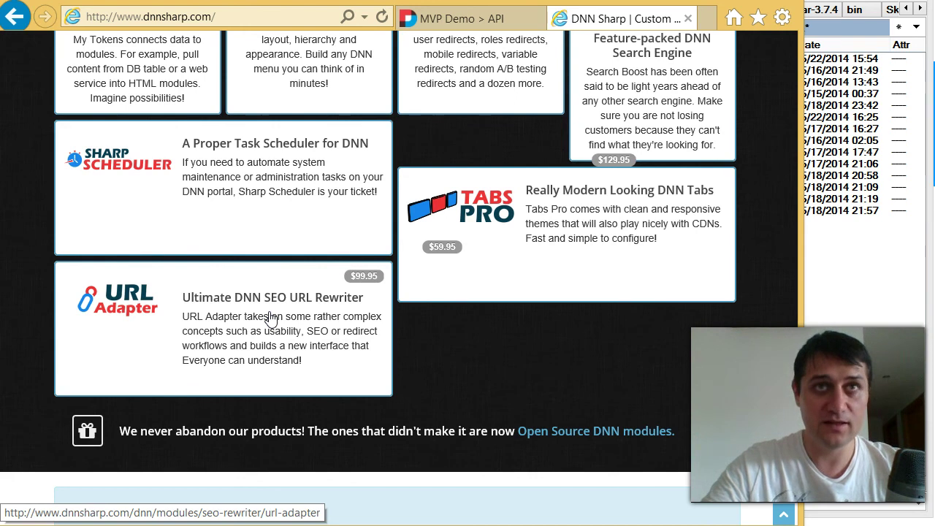
click(268, 366)
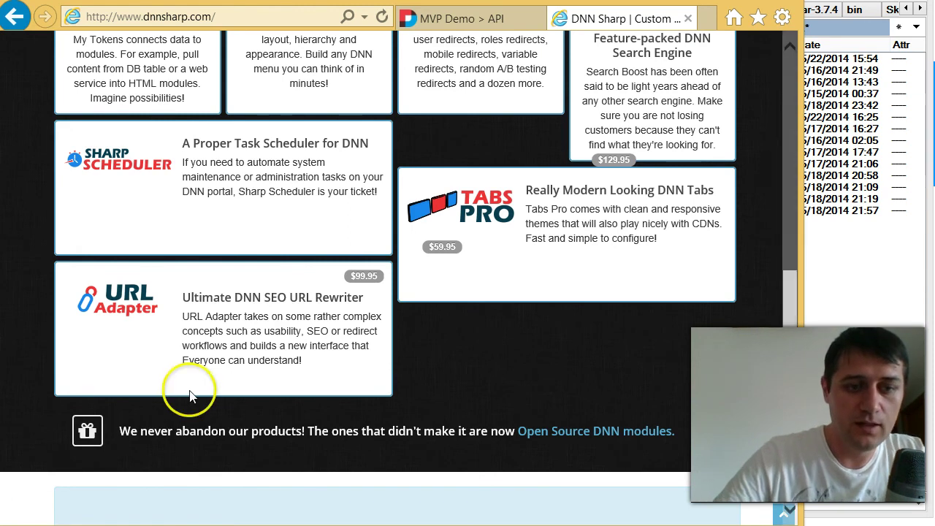
- Look back over the product catalogue and return to the MVP Demo API page
scroll(476, 425, up, 2)
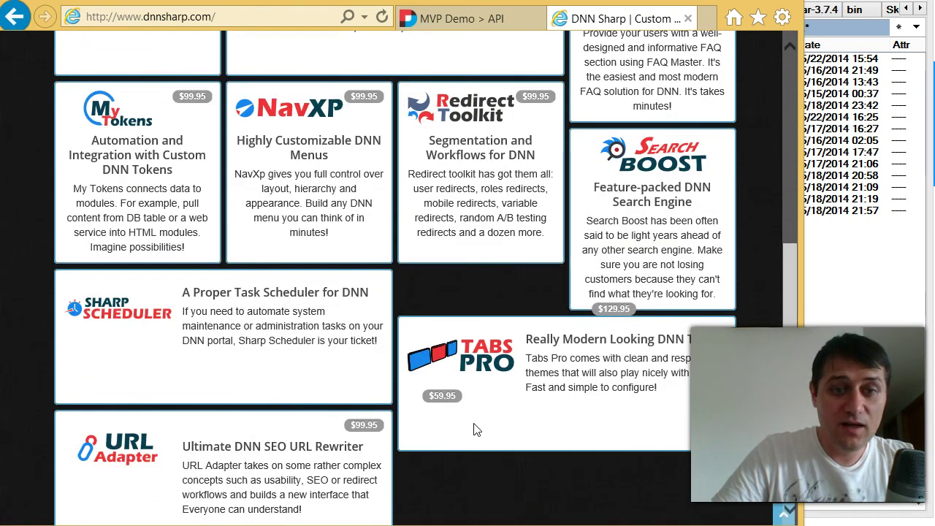
scroll(476, 429, up, 1)
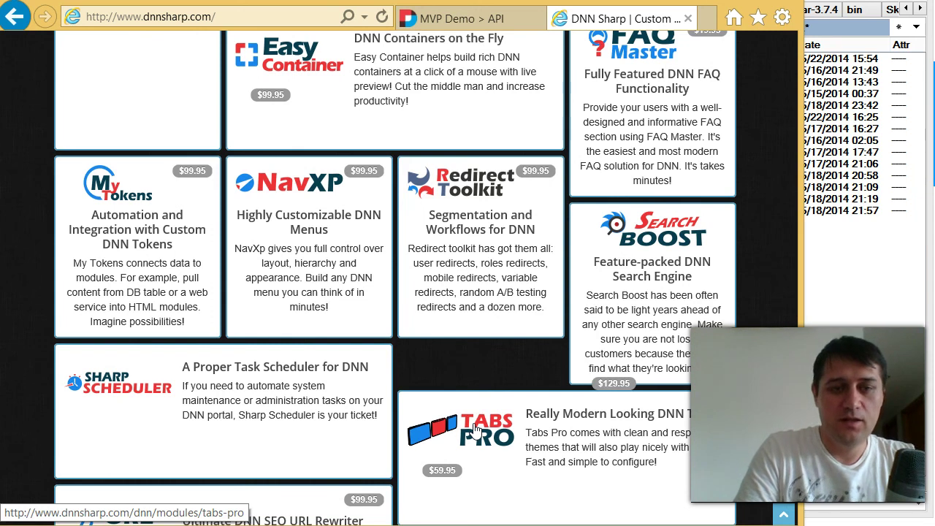
scroll(468, 432, down, 2)
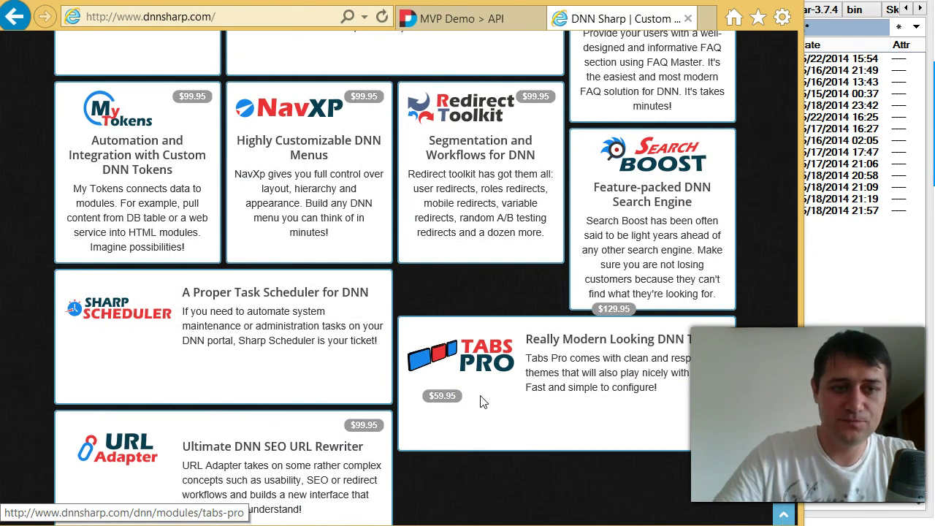
scroll(482, 402, up, 5)
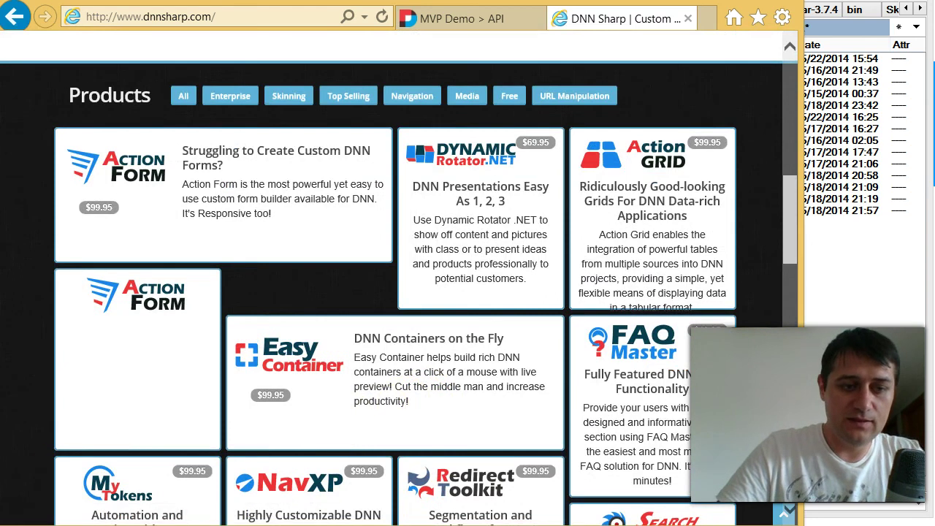
scroll(238, 409, up, 8)
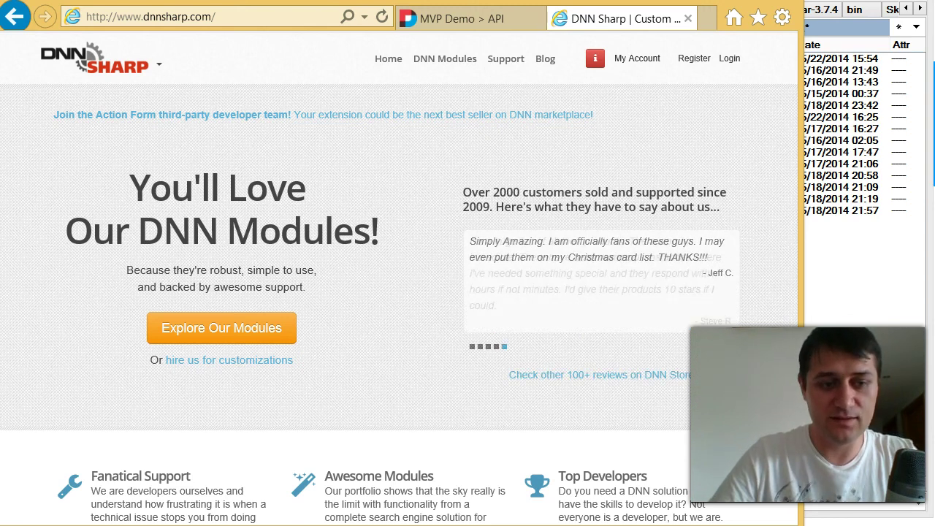
key(ctrl+Tab)
click(69, 313)
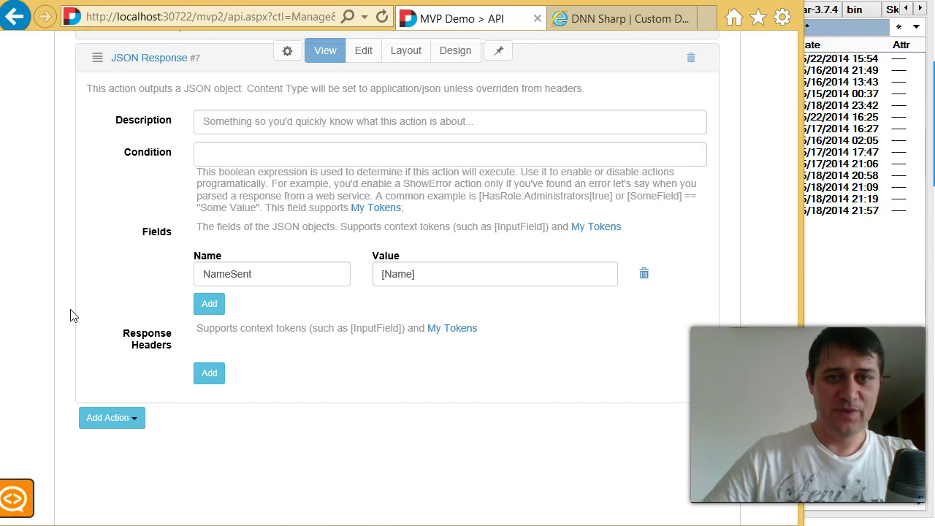